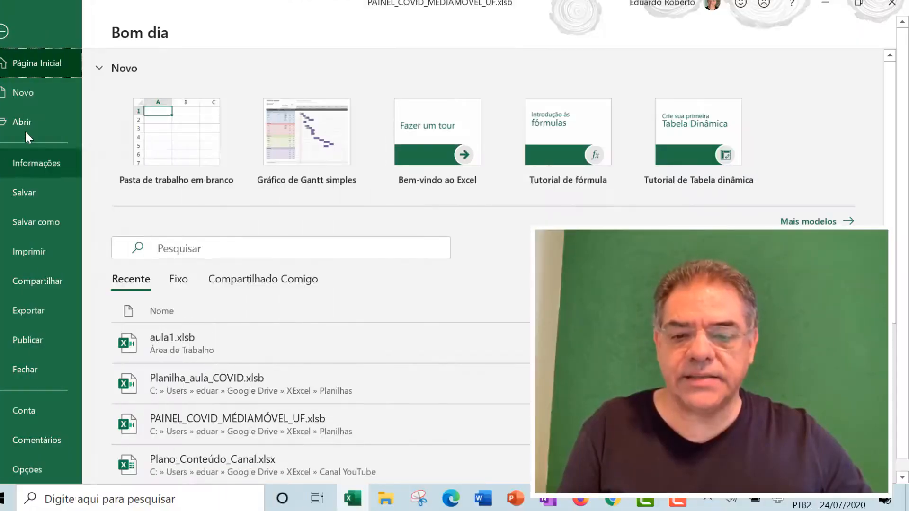
Create a blank workbook and save it in the Área de Trabalho folder as AULA_COVID in Excel binary format (*.xlsb).
{"action": "left_click", "coordinate": [29, 94]}
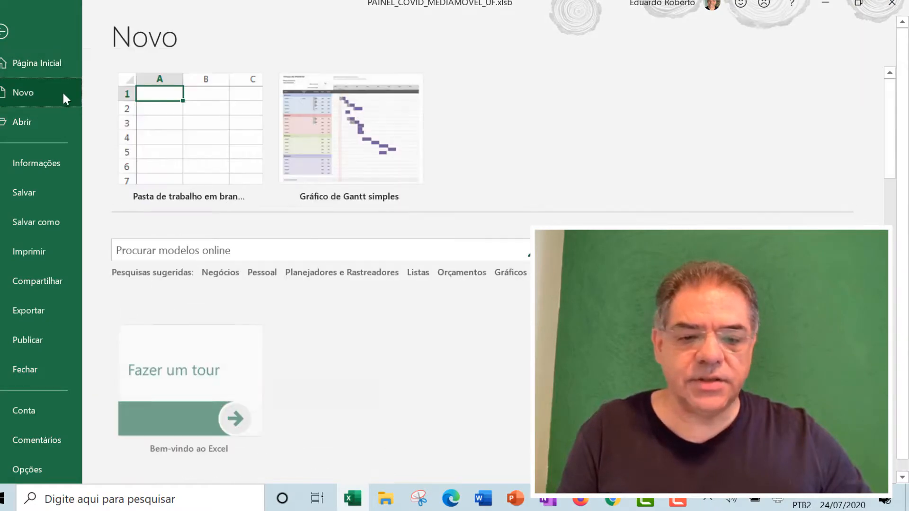
{"action": "left_click", "coordinate": [176, 119]}
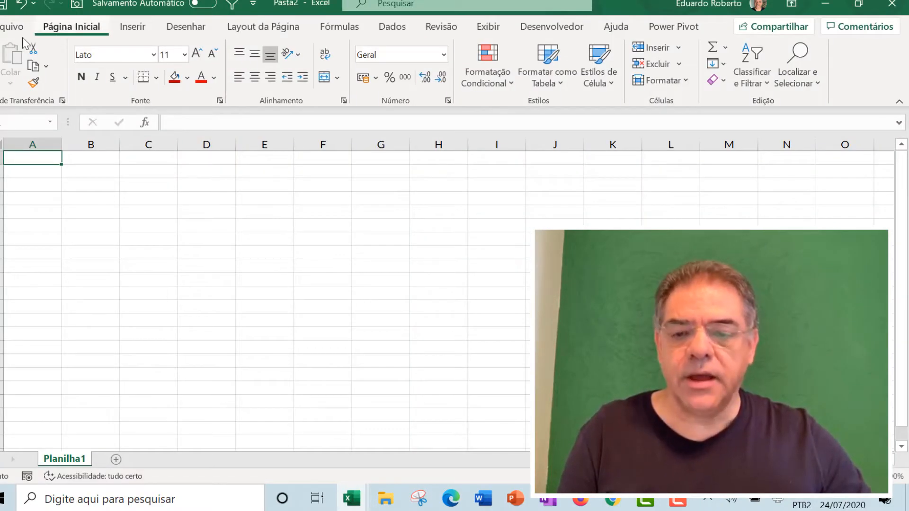
{"action": "left_click", "coordinate": [19, 27]}
{"action": "left_click", "coordinate": [42, 222]}
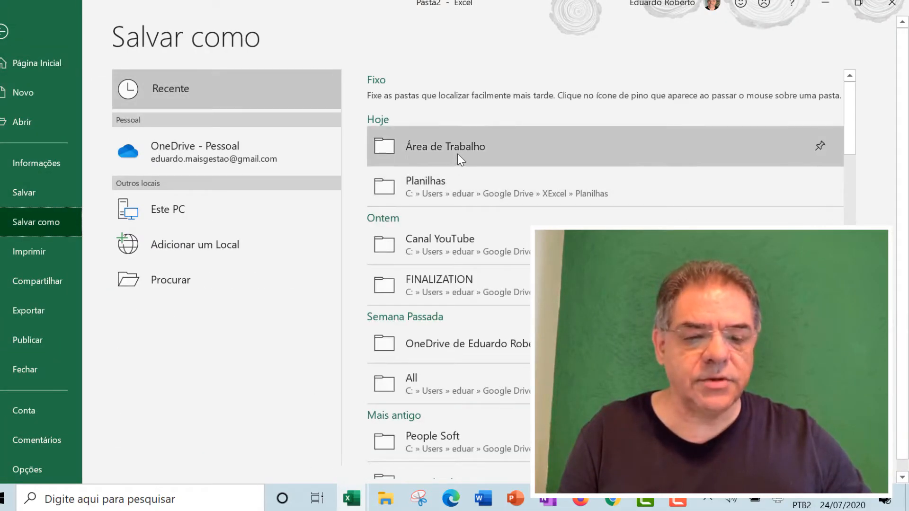
{"action": "left_click", "coordinate": [457, 155]}
{"action": "left_click", "coordinate": [435, 97]}
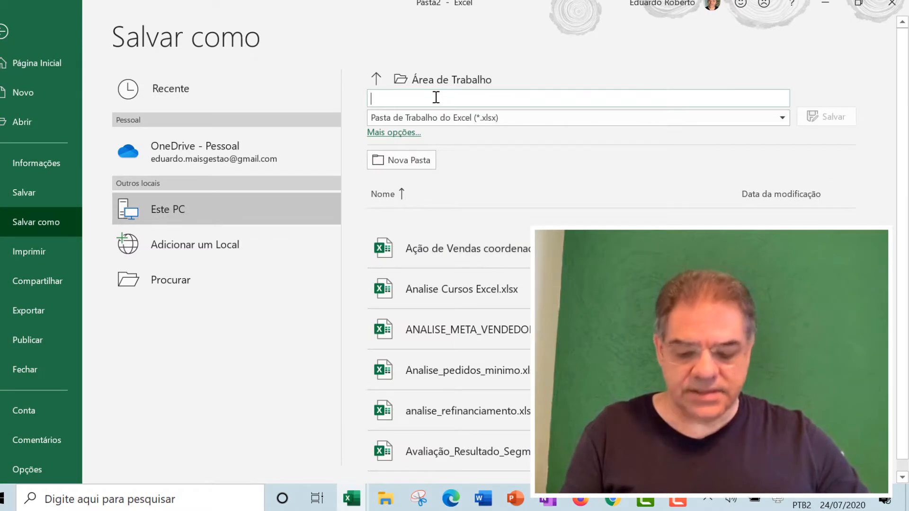
{"action": "type", "text": "AULA"}
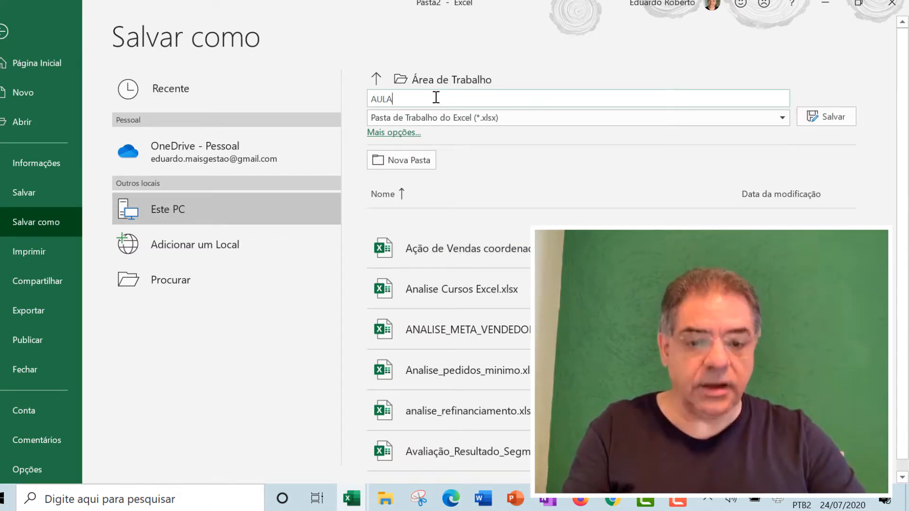
{"action": "type", "text": "_COVID"}
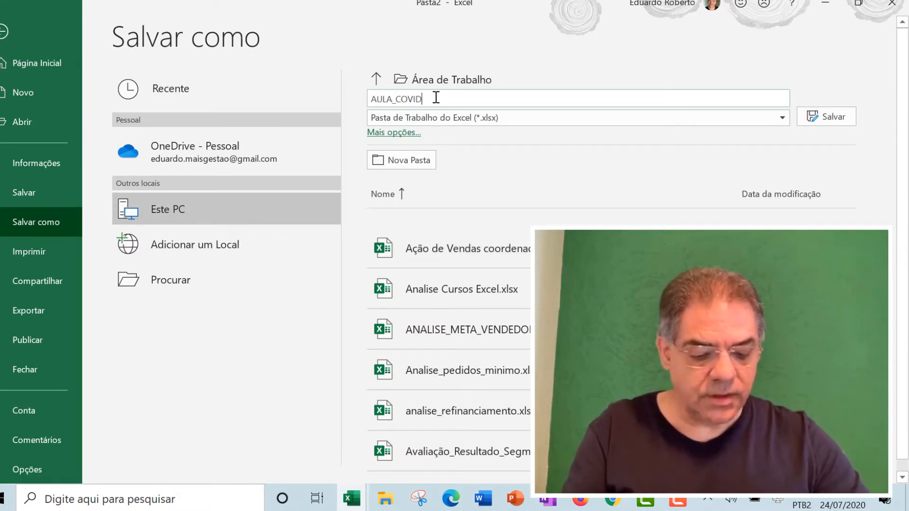
{"action": "left_click", "coordinate": [782, 120]}
{"action": "left_click", "coordinate": [540, 165]}
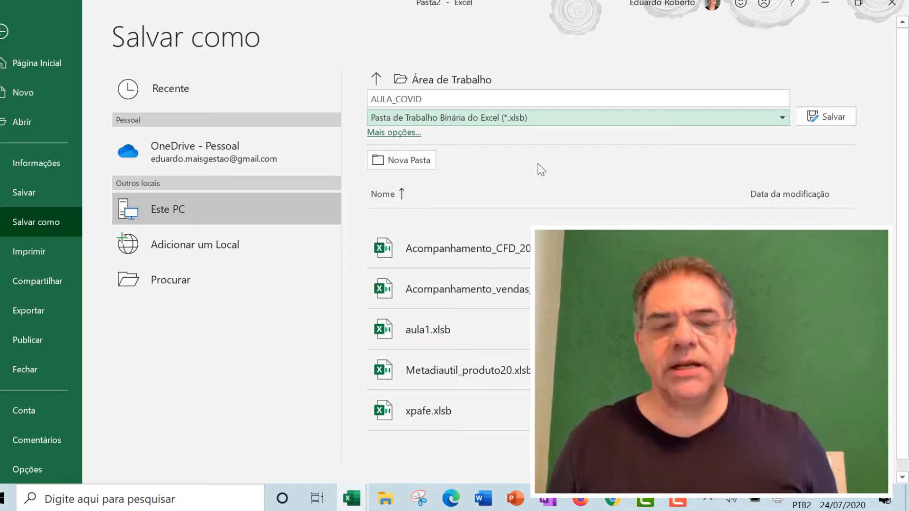
{"action": "left_click", "coordinate": [829, 122]}
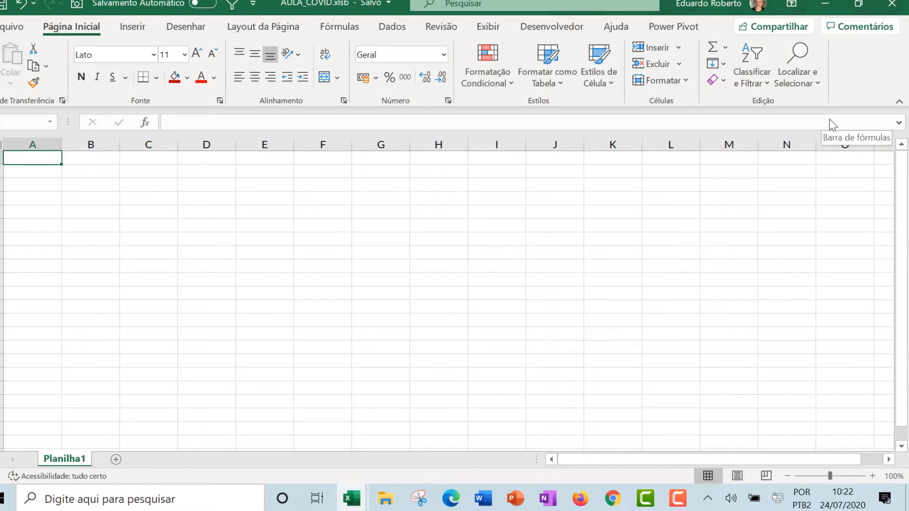
Copy the Fonte URL from cell B1 of the conf sheet in the PAINEL_COVID_MEDIAMOVEL_UF workbook.
{"action": "key", "text": "alt+Tab"}
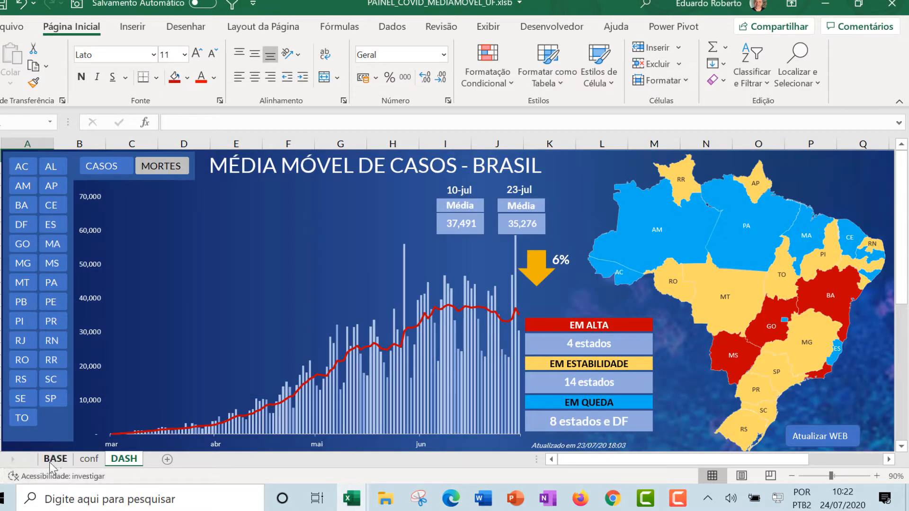
{"action": "left_click", "coordinate": [85, 460]}
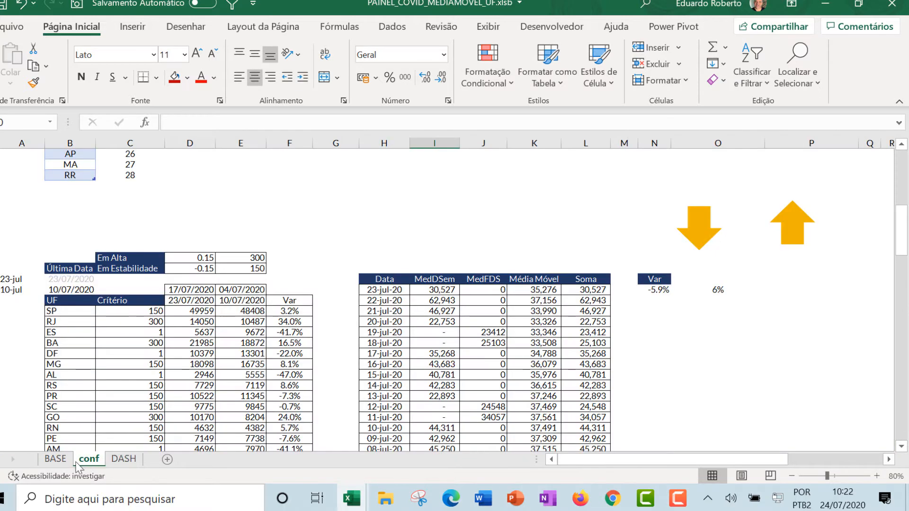
{"action": "left_click", "coordinate": [201, 208]}
{"action": "scroll", "coordinate": [180, 199], "scroll_direction": "up", "scroll_amount": 10}
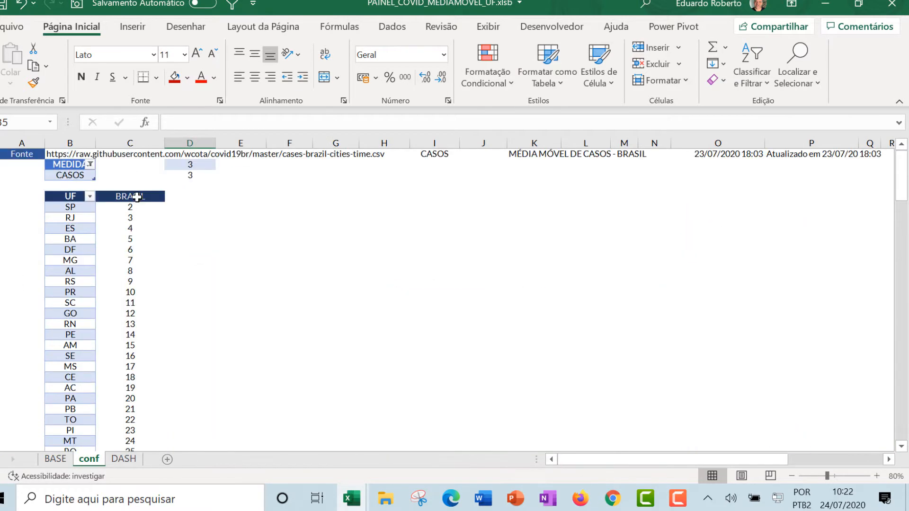
{"action": "left_click", "coordinate": [70, 154]}
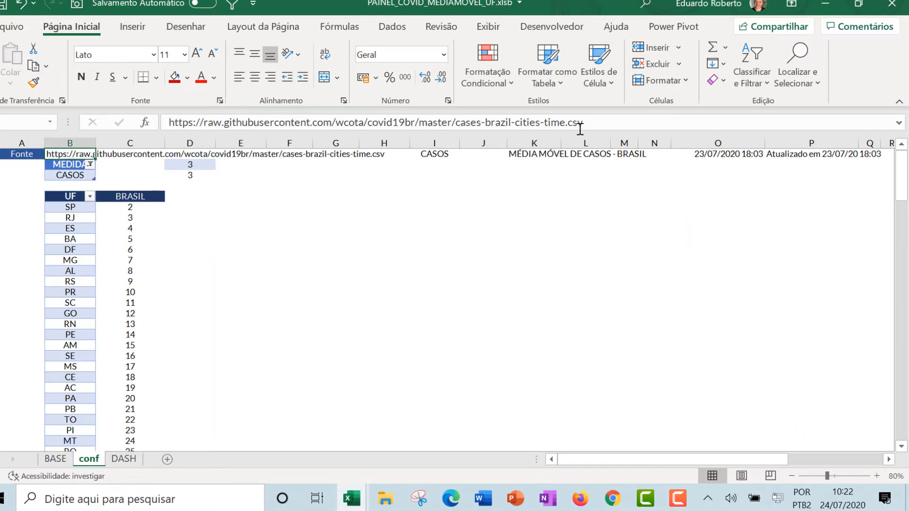
{"action": "left_click_drag", "start_coordinate": [585, 122], "coordinate": [104, 122]}
{"action": "key", "text": "ctrl+c"}
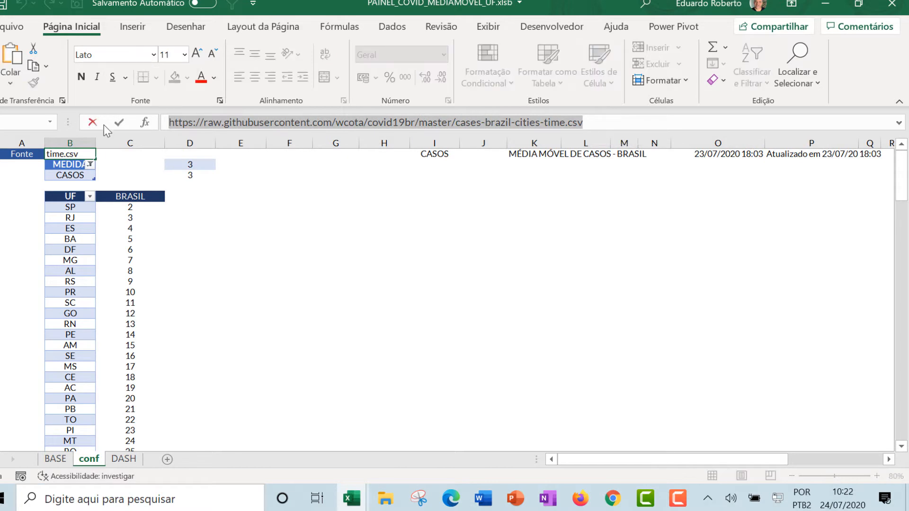
{"action": "key", "text": "Escape"}
In the AULA_COVID workbook, connect to the copied cases-brazil-cities-time.csv URL as a web data source.
{"action": "key", "text": "alt+Tab"}
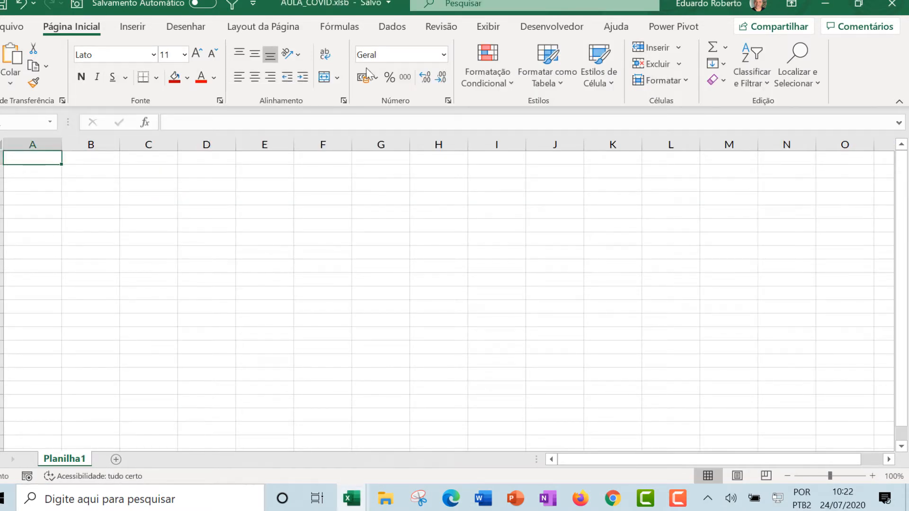
{"action": "left_click", "coordinate": [393, 29]}
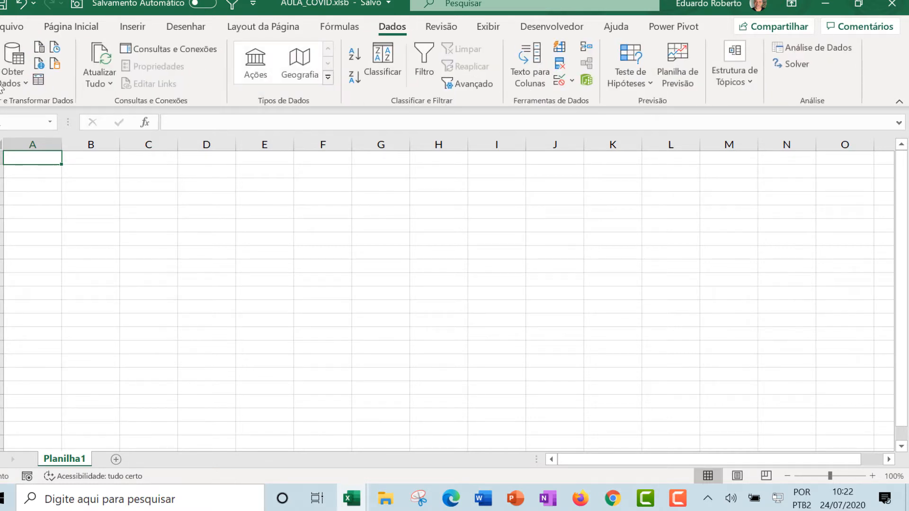
{"action": "left_click", "coordinate": [6, 82]}
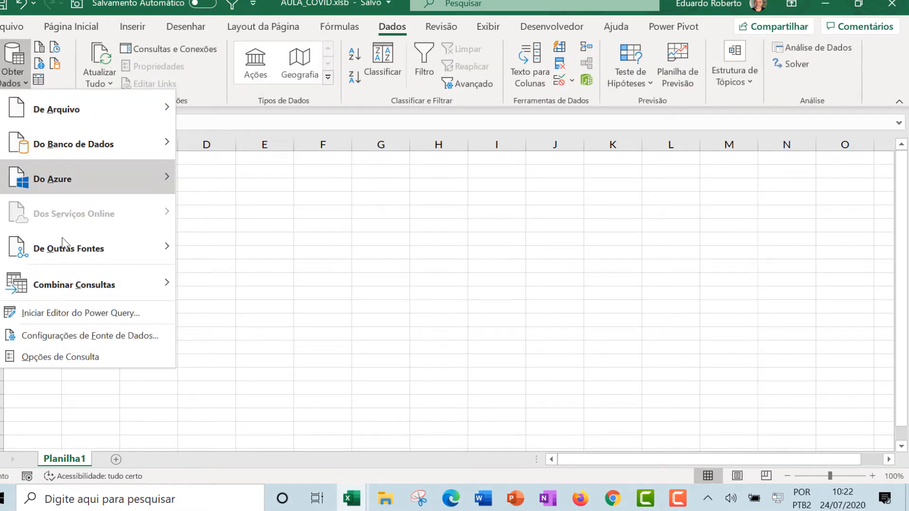
{"action": "mouse_move", "coordinate": [89, 242]}
{"action": "left_click", "coordinate": [226, 283]}
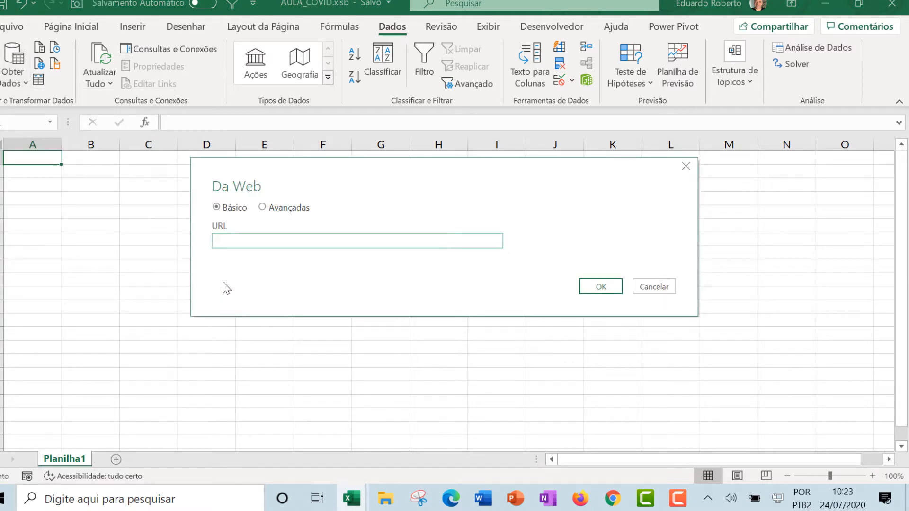
{"action": "key", "text": "ctrl+v"}
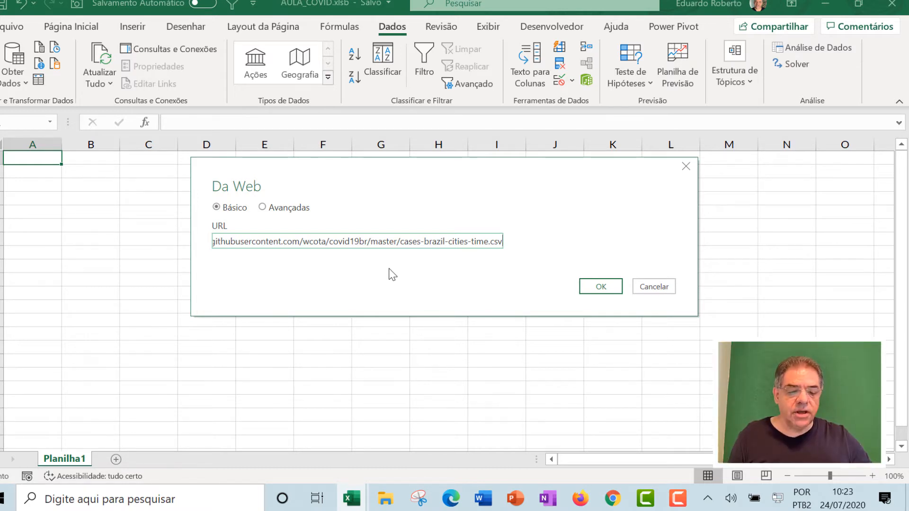
{"action": "left_click", "coordinate": [598, 293]}
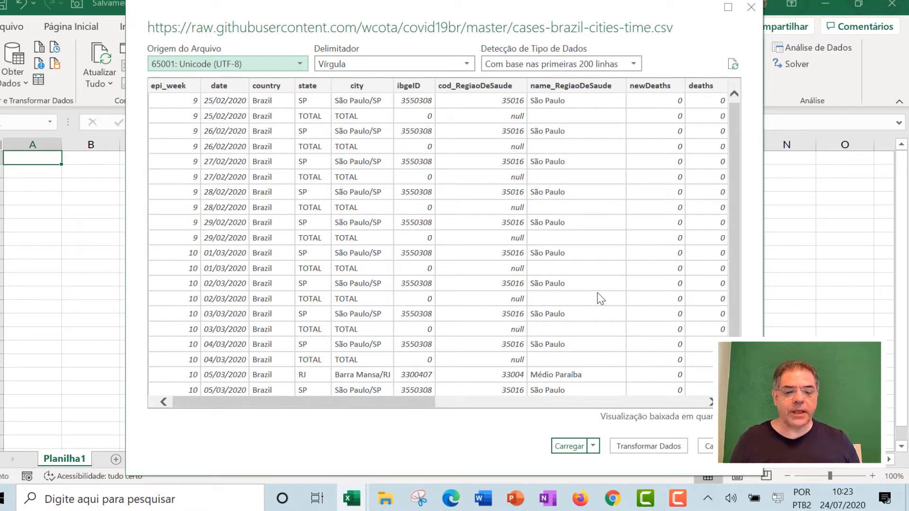
Open the CSV data for transformation in Power Query and filter the state column to exclude TOTAL.
{"action": "left_click", "coordinate": [647, 448]}
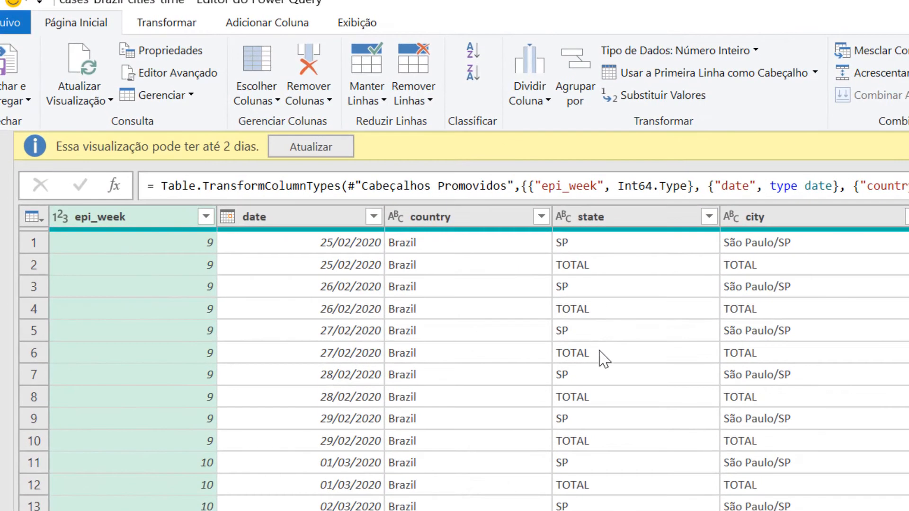
{"action": "left_click", "coordinate": [710, 218]}
{"action": "left_click", "coordinate": [708, 217]}
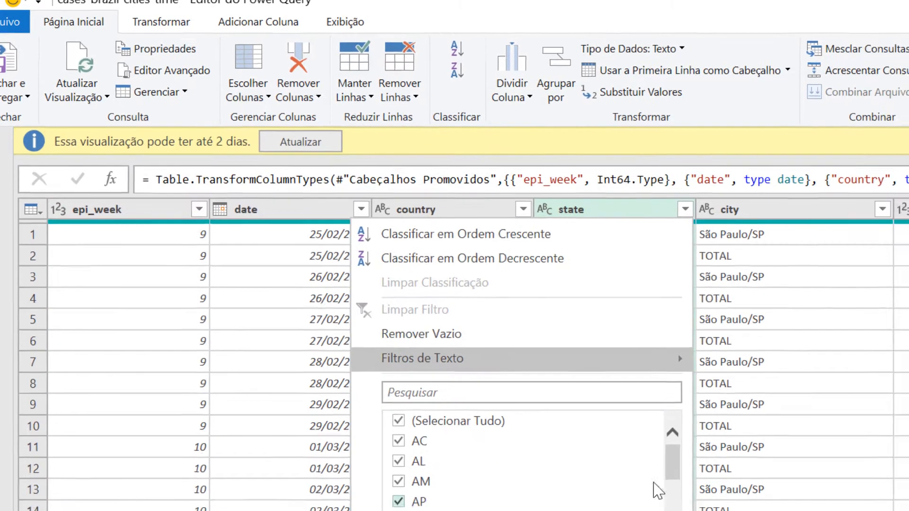
{"action": "scroll", "coordinate": [509, 354], "scroll_direction": "down", "scroll_amount": 6}
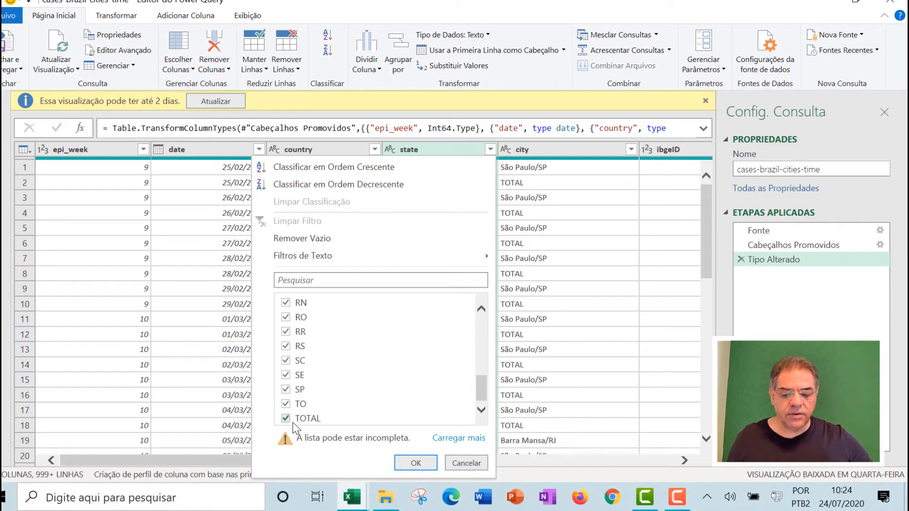
{"action": "left_click", "coordinate": [416, 463]}
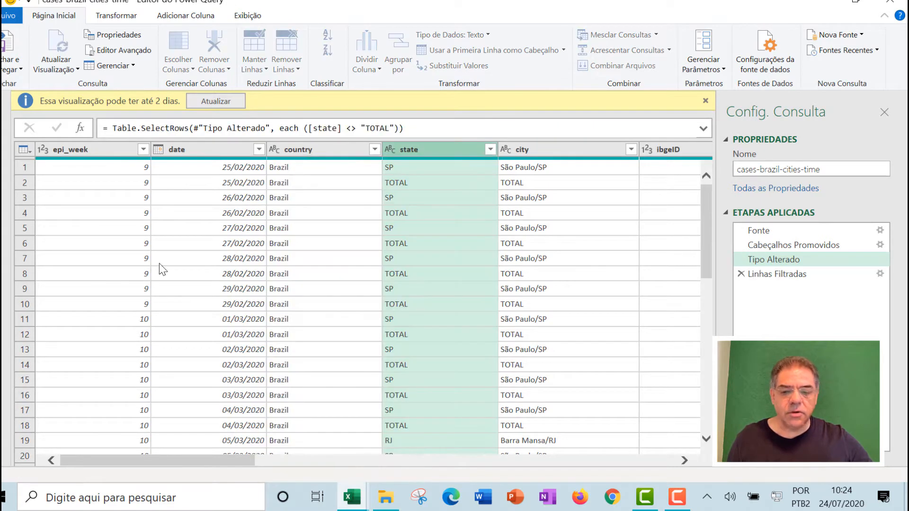
Load the filtered query into a worksheet table and close the queries and connections pane.
{"action": "left_click", "coordinate": [3, 55]}
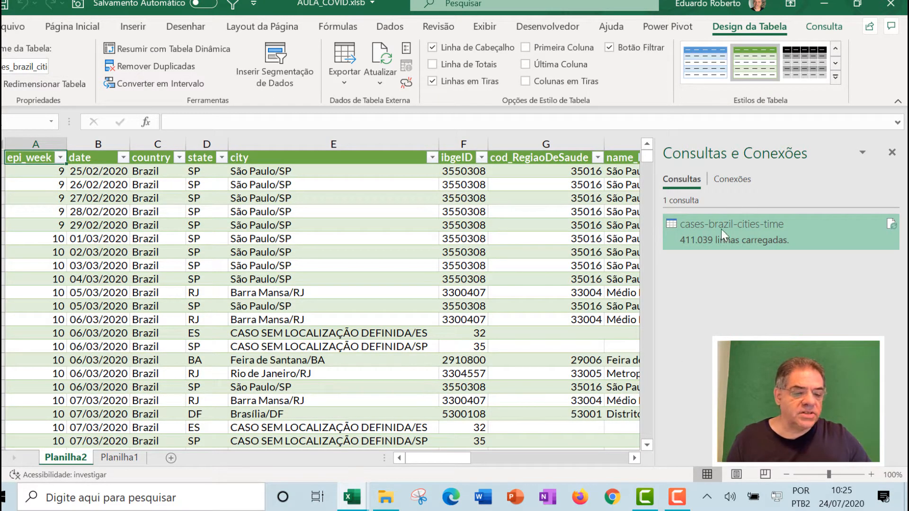
{"action": "left_click", "coordinate": [111, 250]}
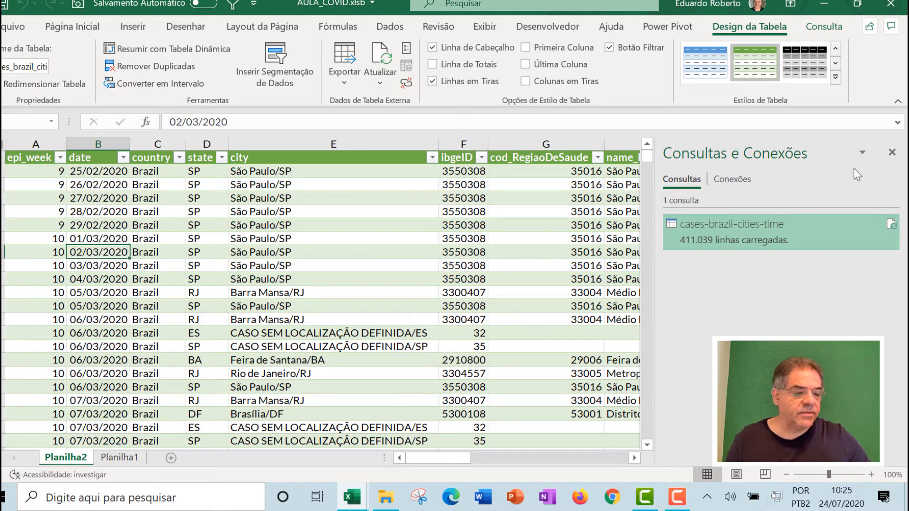
{"action": "left_click", "coordinate": [891, 152]}
Examine the loaded table's columns from epi_week through last_info_date and return to the first column.
{"action": "left_click", "coordinate": [115, 220]}
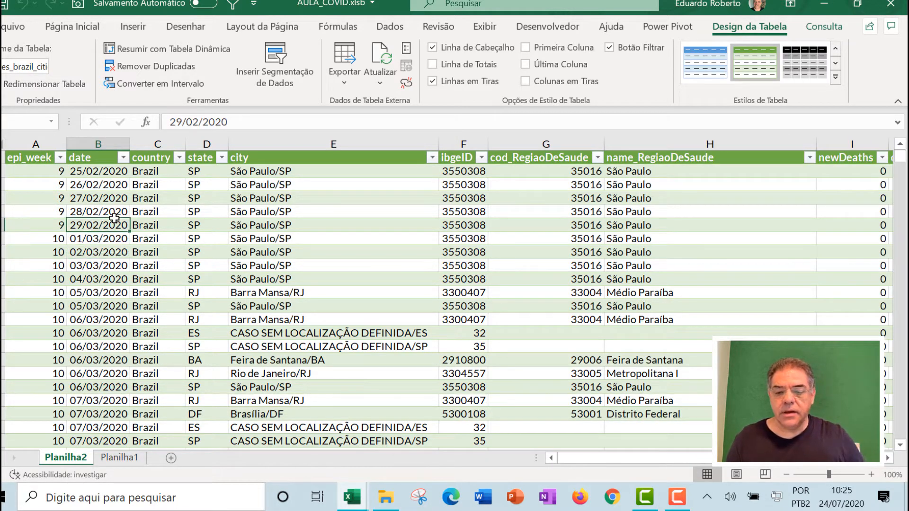
{"action": "key", "text": "Left"}
{"action": "key", "text": "Right"}
{"action": "key", "text": "Right"}
{"action": "key", "text": "Right"}
{"action": "key", "text": "Right"}
{"action": "key", "text": "Right"}
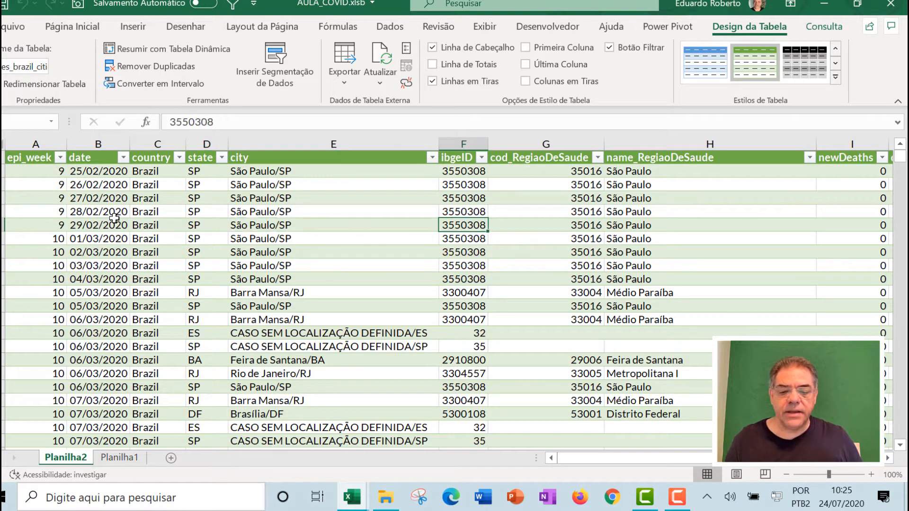
{"action": "key", "text": "Left"}
{"action": "key", "text": "Left"}
{"action": "key", "text": "Right"}
{"action": "key", "text": "Right"}
{"action": "key", "text": "Right"}
{"action": "key", "text": "Right"}
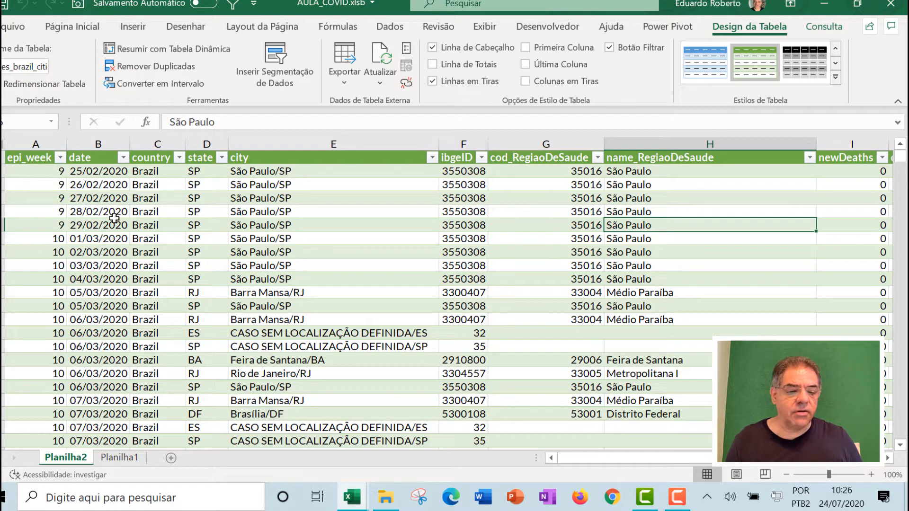
{"action": "key", "text": "Left"}
{"action": "key", "text": "Right"}
{"action": "key", "text": "Right"}
{"action": "key", "text": "Right"}
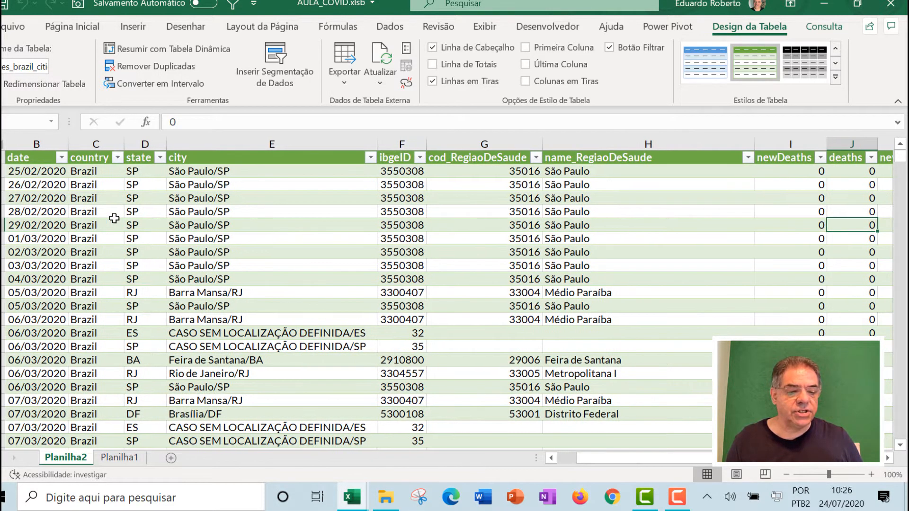
{"action": "scroll", "coordinate": [114, 218], "scroll_direction": "right", "scroll_amount": 5}
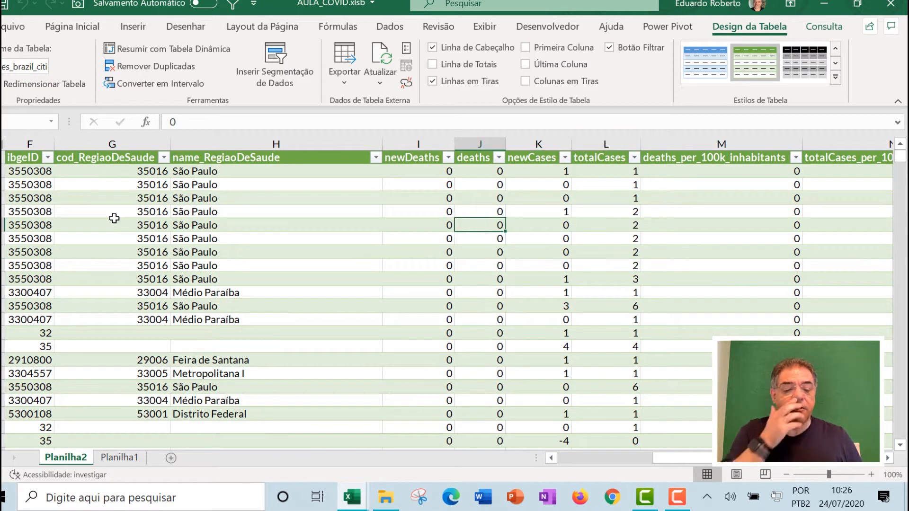
{"action": "key", "text": "Left"}
{"action": "key", "text": "Right"}
{"action": "key", "text": "Right"}
{"action": "key", "text": "Right"}
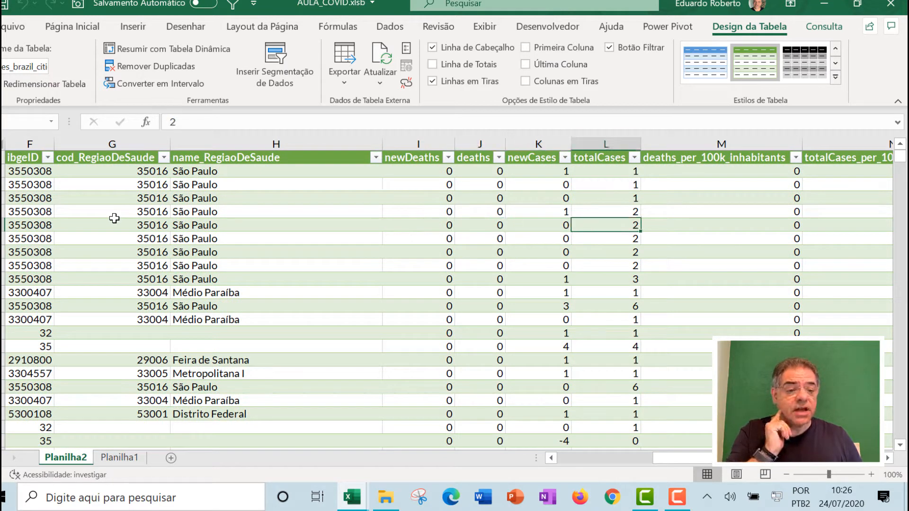
{"action": "key", "text": "Right"}
{"action": "key", "text": "Right"}
{"action": "key", "text": "Right"}
{"action": "key", "text": "Right"}
{"action": "key", "text": "Right"}
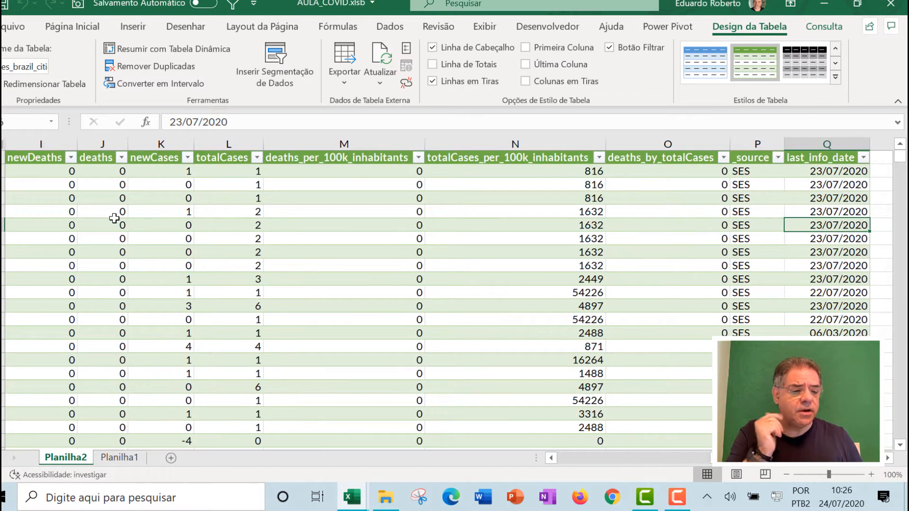
{"action": "key", "text": "Right"}
{"action": "key", "text": "Left"}
{"action": "key", "text": "Left"}
{"action": "key", "text": "Left"}
{"action": "key", "text": "Left"}
{"action": "key", "text": "Left"}
{"action": "key", "text": "Left"}
{"action": "key", "text": "Left"}
{"action": "key", "text": "Left"}
{"action": "key", "text": "Left"}
{"action": "key", "text": "Left"}
{"action": "key", "text": "Left"}
{"action": "key", "text": "Left"}
{"action": "key", "text": "Left"}
{"action": "key", "text": "Left"}
{"action": "key", "text": "Left"}
{"action": "key", "text": "Left"}
{"action": "key", "text": "Left"}
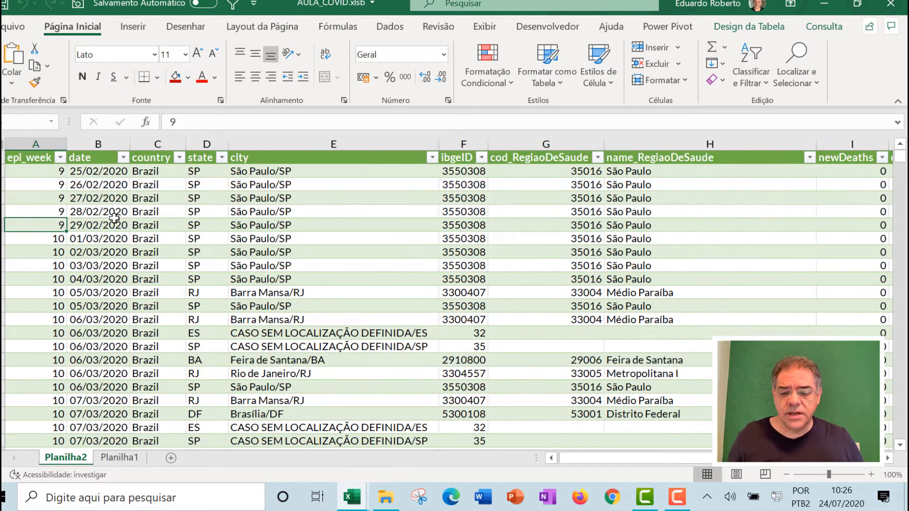
Check the last record of the table, return to the header row and go through the column headings.
{"action": "key", "text": "ctrl+Down"}
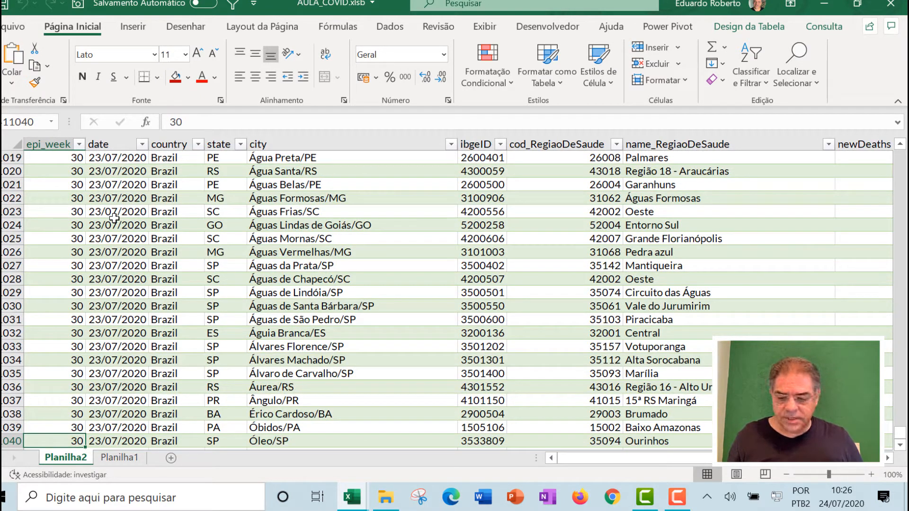
{"action": "key", "text": "ctrl+Up"}
{"action": "key", "text": "Right"}
{"action": "key", "text": "Right"}
{"action": "key", "text": "Right"}
{"action": "key", "text": "Right"}
{"action": "key", "text": "Right"}
{"action": "key", "text": "Right"}
{"action": "key", "text": "Right"}
{"action": "key", "text": "Right"}
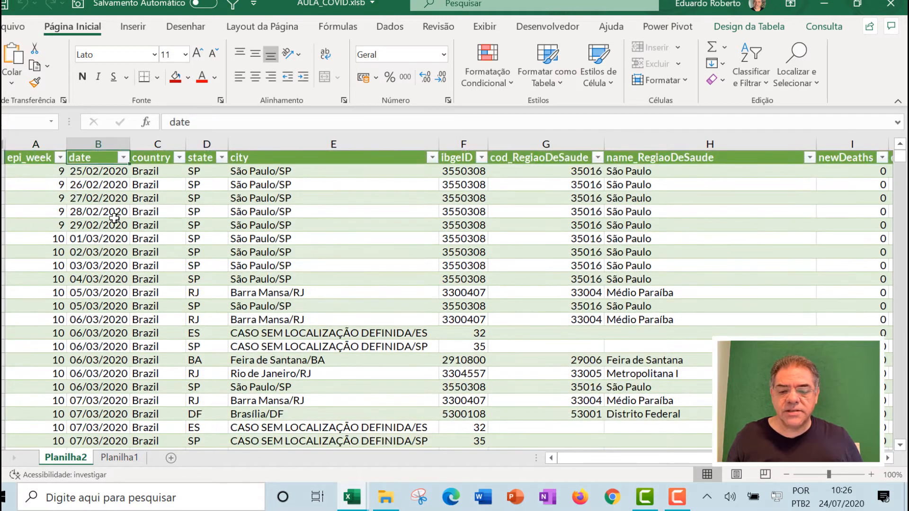
Go through the column headings from date to last_info_date and stop at the first empty header cell, R1.
{"action": "key", "text": "Right"}
{"action": "key", "text": "Right"}
{"action": "key", "text": "Right"}
{"action": "key", "text": "Right"}
{"action": "key", "text": "Right"}
{"action": "key", "text": "Right"}
{"action": "key", "text": "Right"}
{"action": "key", "text": "Right"}
{"action": "key", "text": "Right"}
{"action": "key", "text": "Right"}
{"action": "key", "text": "Right"}
{"action": "key", "text": "Right"}
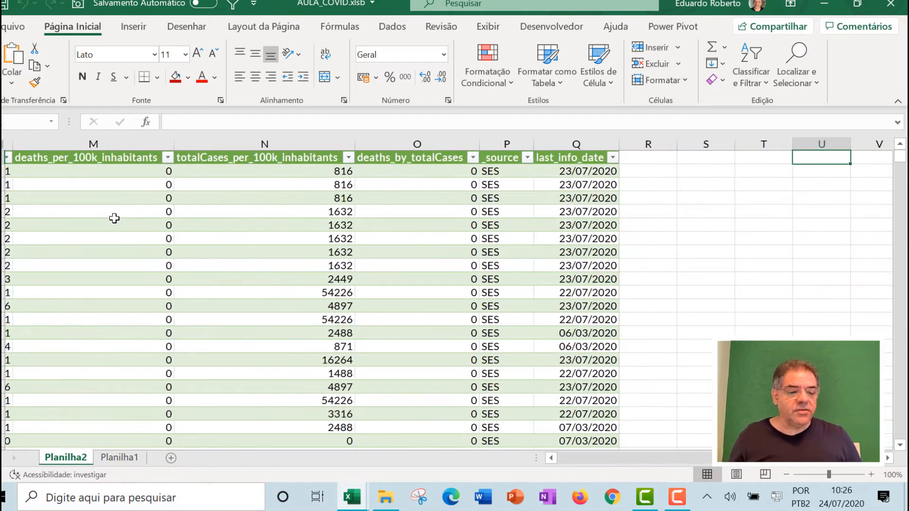
{"action": "key", "text": "Left"}
{"action": "key", "text": "Left"}
{"action": "key", "text": "Left"}
{"action": "key", "text": "Left"}
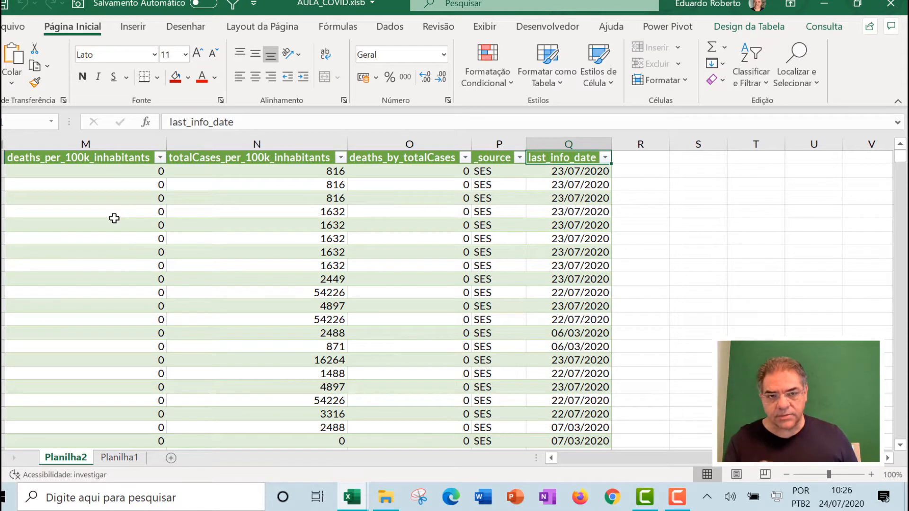
{"action": "key", "text": "Right"}
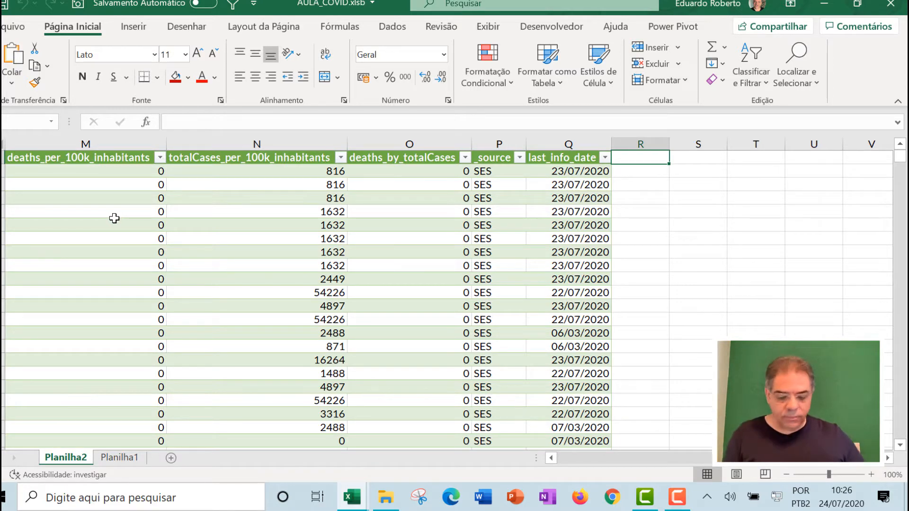
{"action": "key", "text": "alt+Tab"}
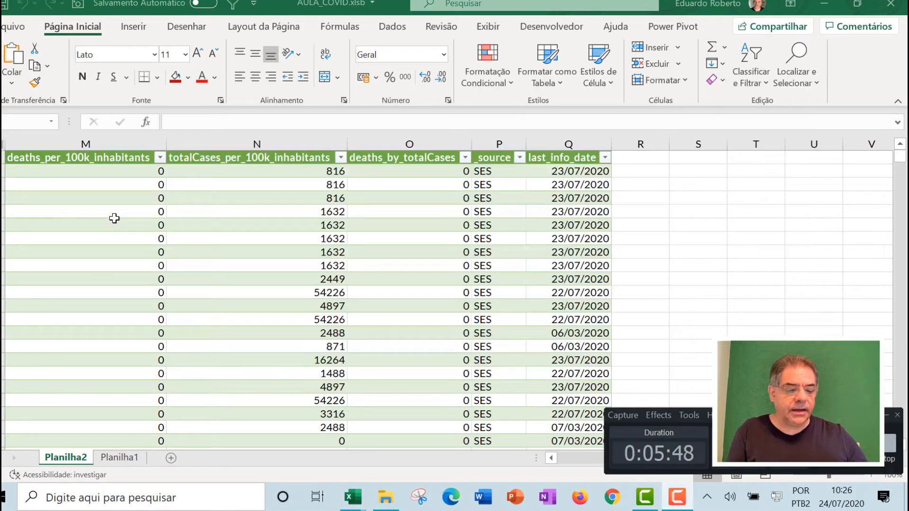
{"action": "key", "text": "alt+Tab"}
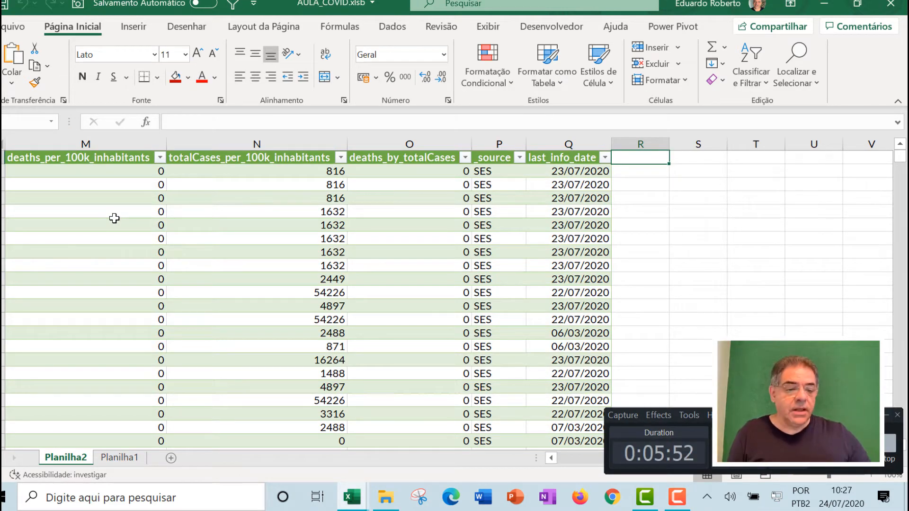
{"action": "left_click", "coordinate": [663, 273]}
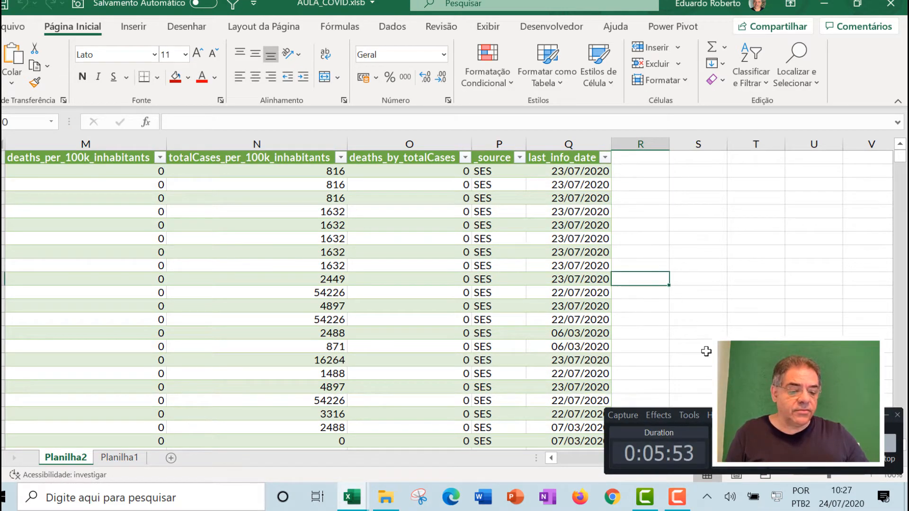
{"action": "left_click", "coordinate": [887, 416]}
Add a table column headed DSEMANA in cell R1 and select its first data cell.
{"action": "left_click", "coordinate": [638, 162]}
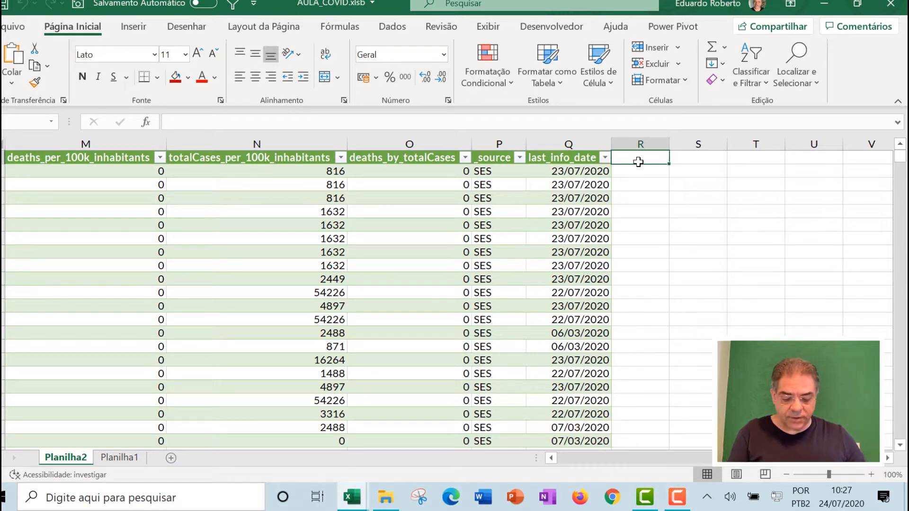
{"action": "type", "text": "DSEMANA"}
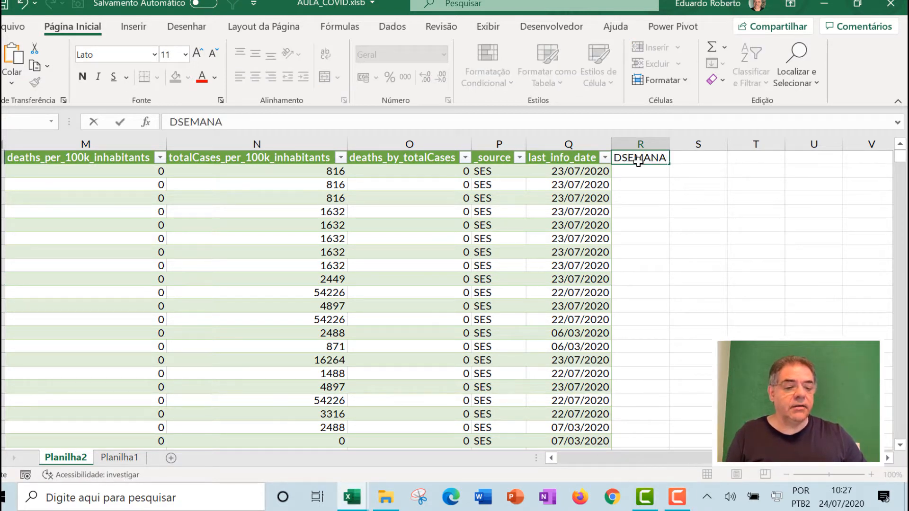
{"action": "key", "text": "Return"}
{"action": "key", "text": "Down"}
{"action": "key", "text": "Down"}
{"action": "key", "text": "Down"}
{"action": "key", "text": "Up"}
{"action": "key", "text": "Up"}
{"action": "key", "text": "Up"}
{"action": "key", "text": "Up"}
{"action": "key", "text": "Down"}
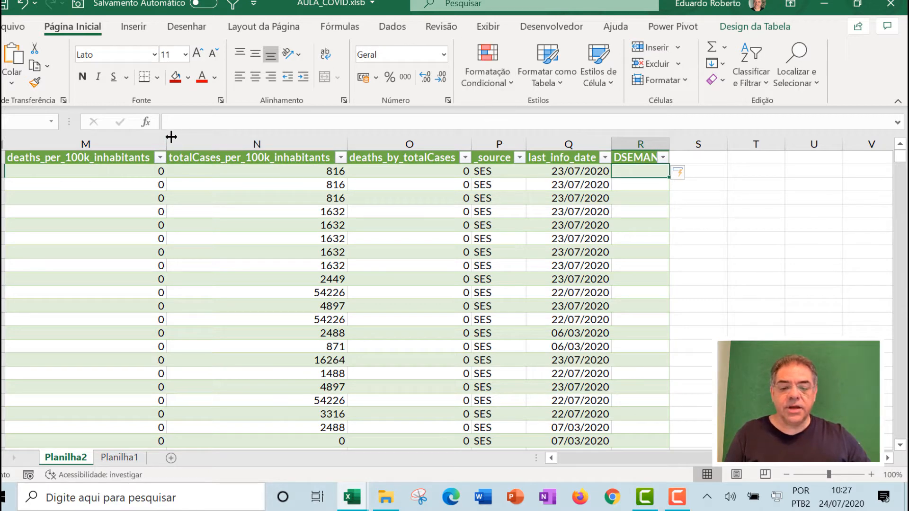
{"action": "left_click", "coordinate": [146, 122]}
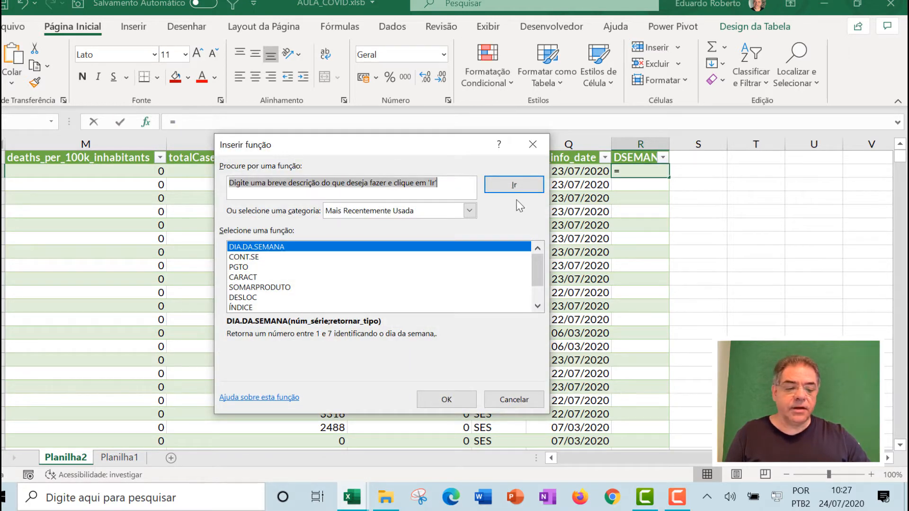
{"action": "left_click", "coordinate": [513, 397]}
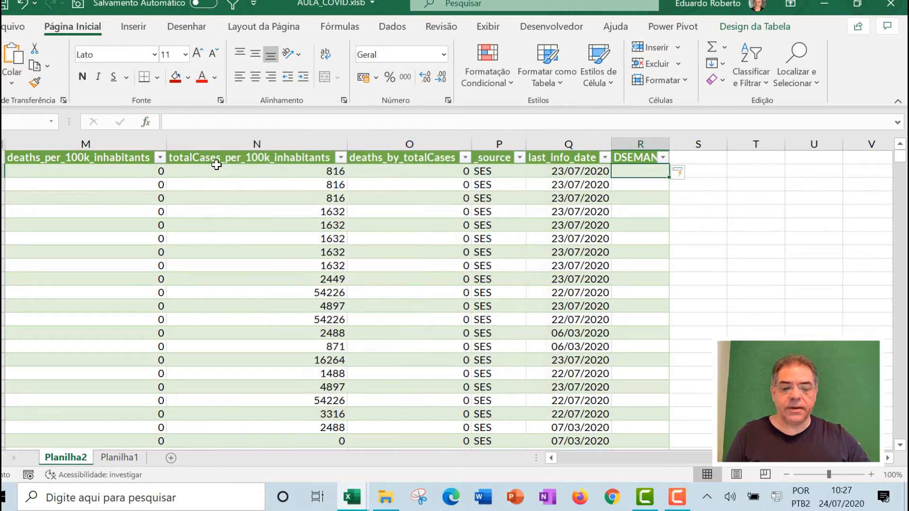
{"action": "left_click", "coordinate": [185, 120]}
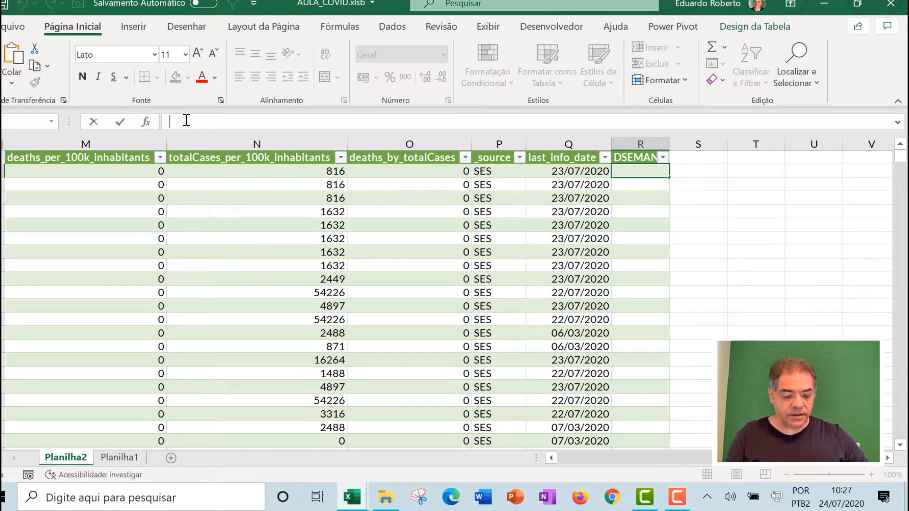
{"action": "type", "text": "=DIA"}
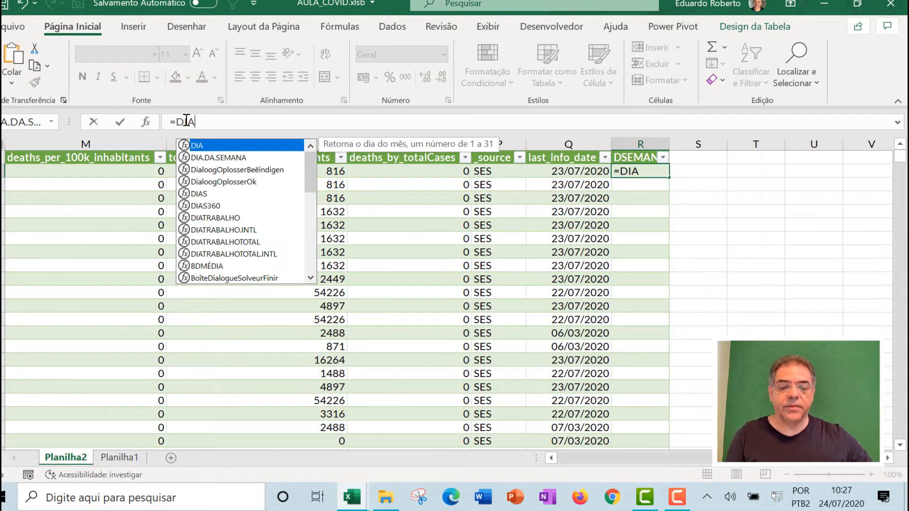
{"action": "double_click", "coordinate": [239, 160]}
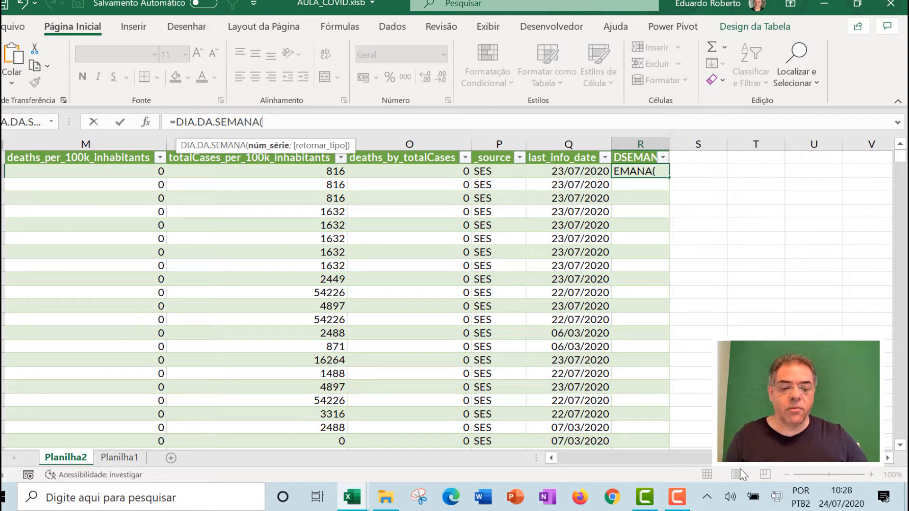
{"action": "left_click_drag", "start_coordinate": [716, 460], "coordinate": [543, 460]}
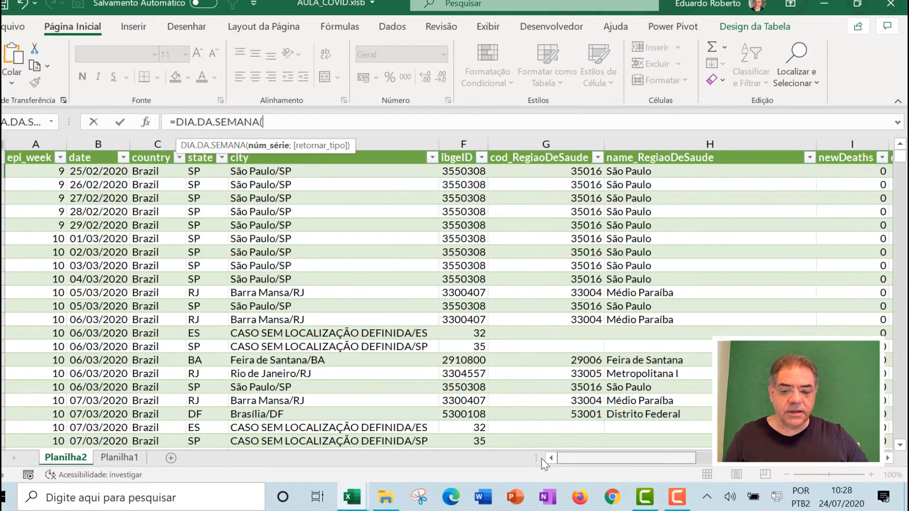
{"action": "left_click", "coordinate": [108, 170]}
{"action": "type", "text": ";"}
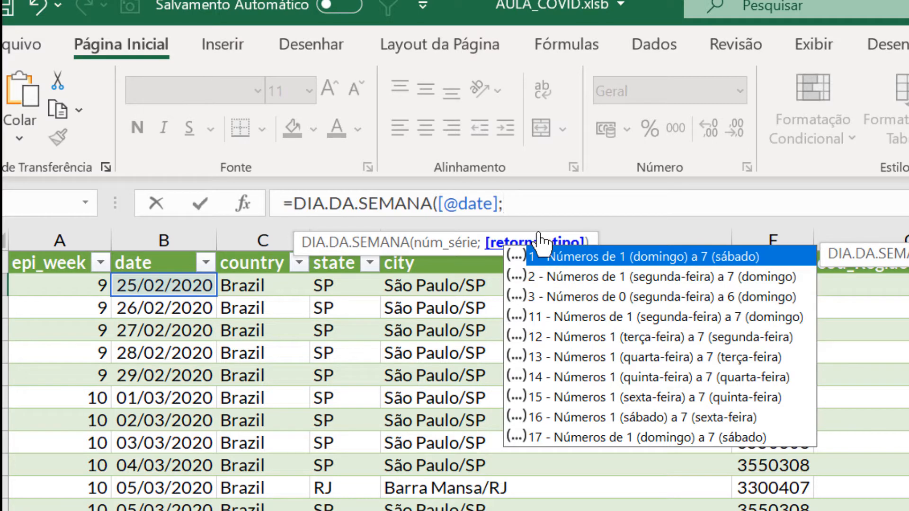
{"action": "type", "text": "2)"}
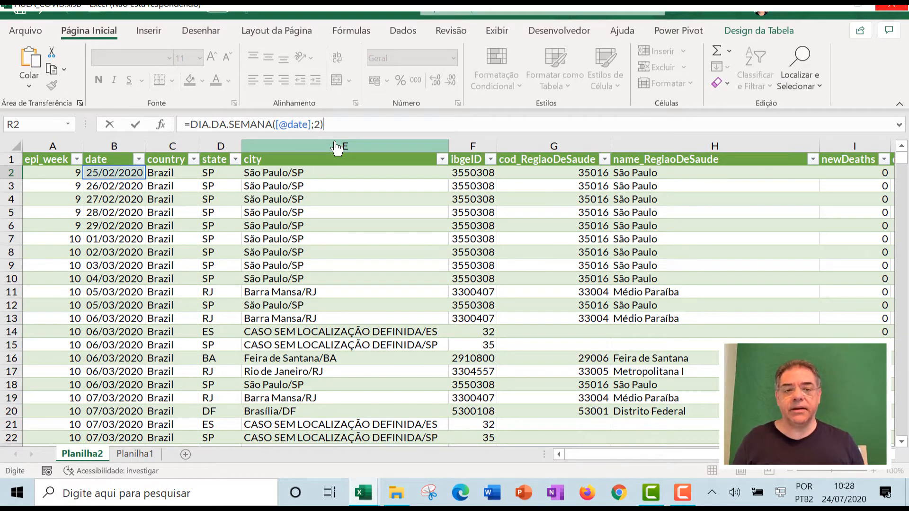
{"action": "key", "text": "Tab"}
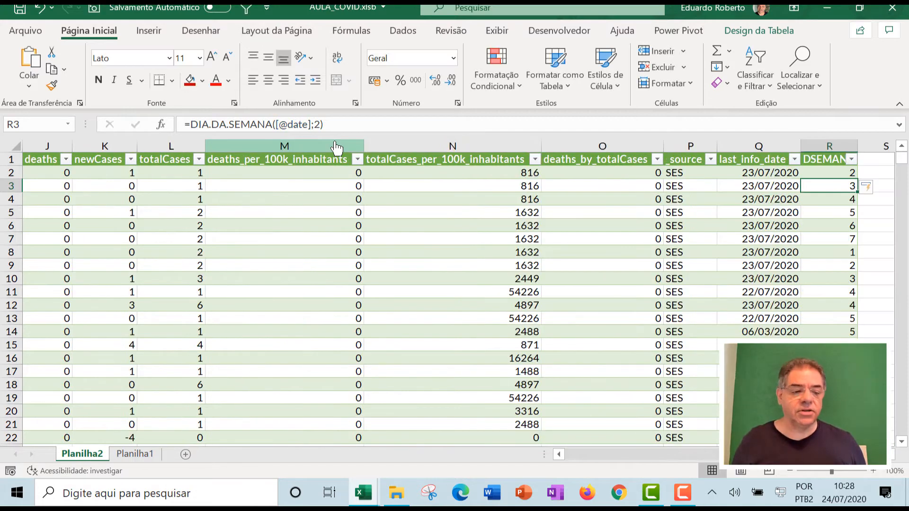
Check the weekday numbers calculated in the first rows of the DSEMANA column.
{"action": "key", "text": "Left"}
{"action": "key", "text": "Down"}
{"action": "key", "text": "Down"}
{"action": "key", "text": "Down"}
{"action": "key", "text": "Down"}
{"action": "key", "text": "Down"}
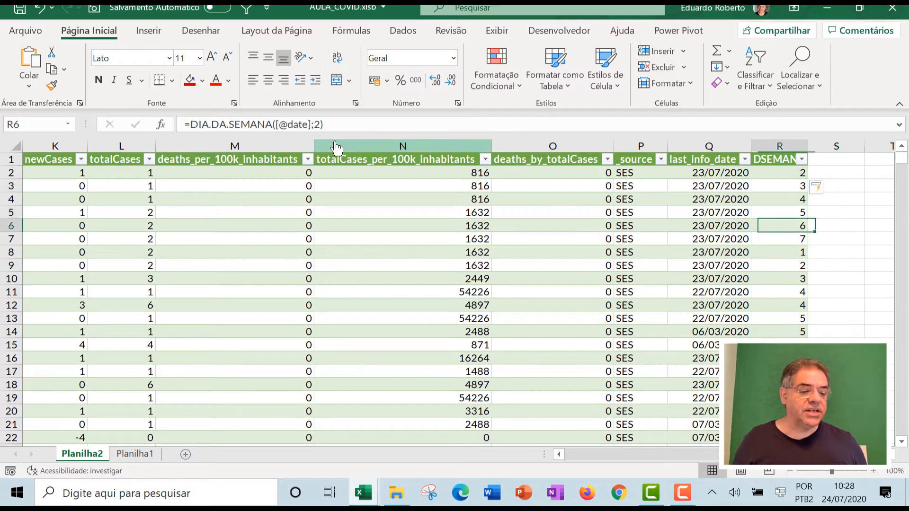
{"action": "key", "text": "Down"}
{"action": "key", "text": "Down"}
{"action": "key", "text": "Down"}
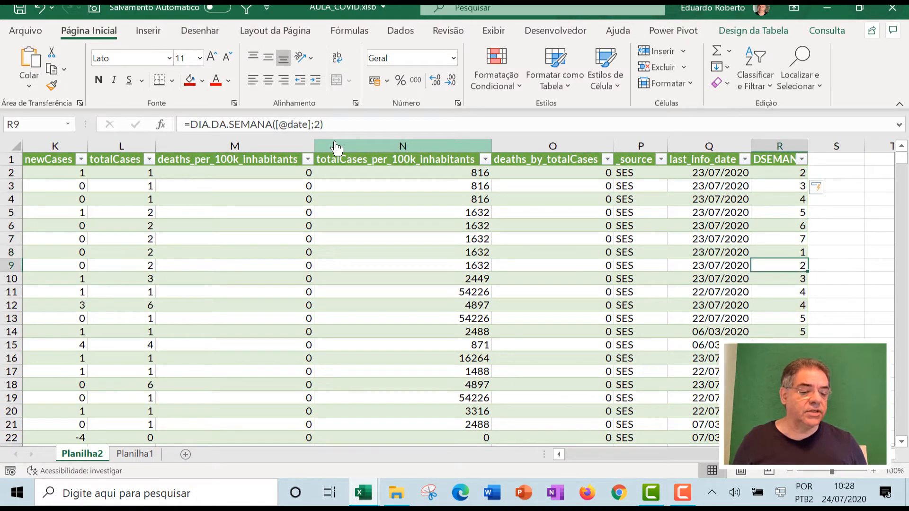
{"action": "key", "text": "Up"}
{"action": "key", "text": "Up"}
{"action": "key", "text": "Up"}
{"action": "key", "text": "Up"}
{"action": "key", "text": "Down"}
{"action": "key", "text": "Down"}
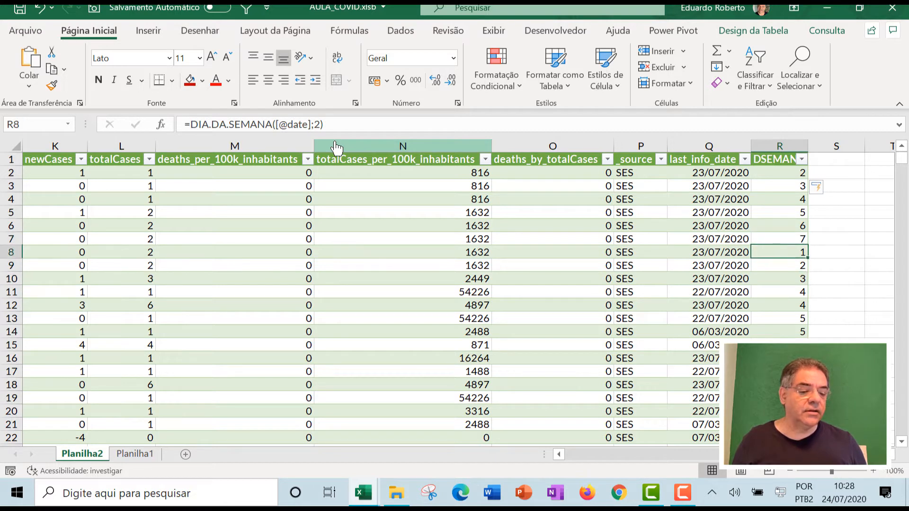
{"action": "key", "text": "Up"}
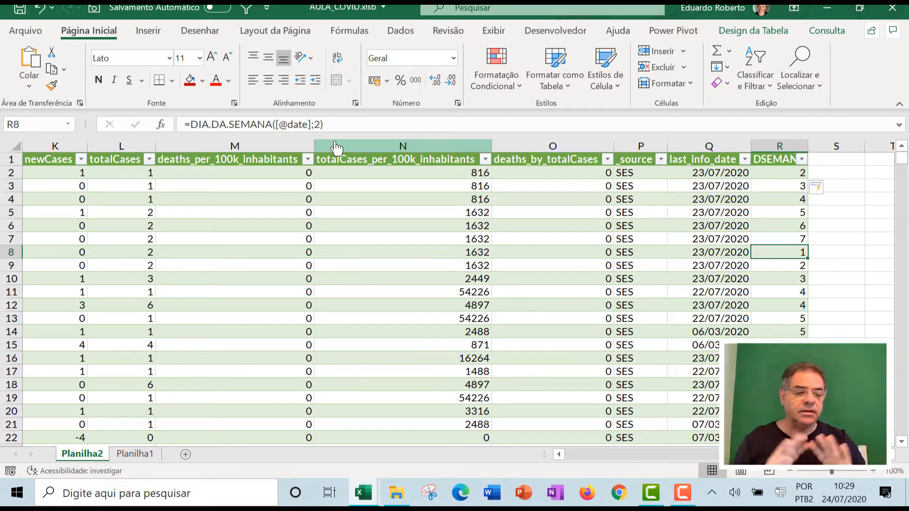
{"action": "key", "text": "Left"}
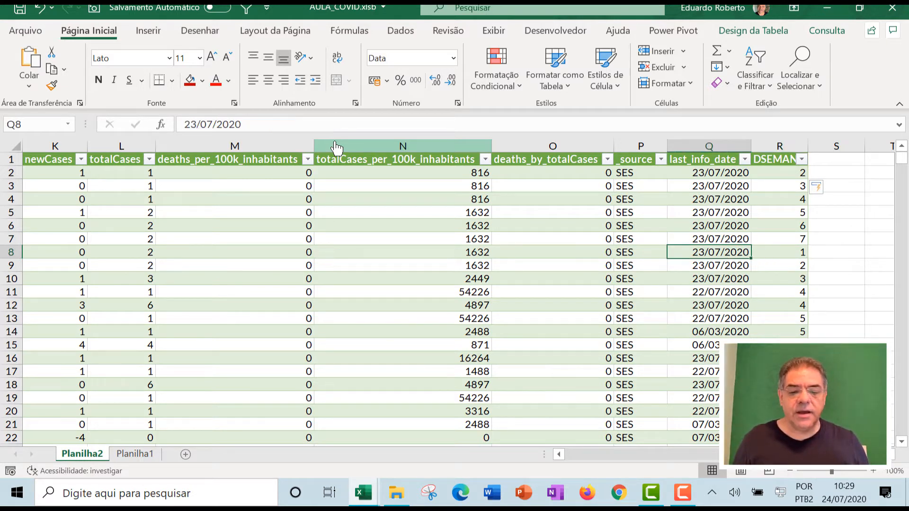
{"action": "key", "text": "Right"}
{"action": "key", "text": "Right"}
{"action": "key", "text": "Left"}
{"action": "key", "text": "Up"}
{"action": "key", "text": "Up"}
{"action": "key", "text": "Up"}
{"action": "key", "text": "Up"}
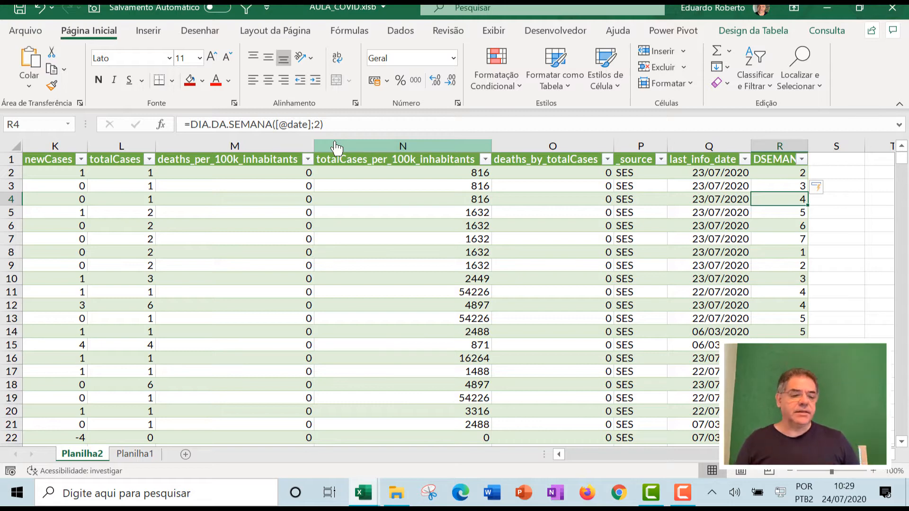
Rename the imported data table as tBASE.
{"action": "key", "text": "Left"}
{"action": "key", "text": "Left"}
{"action": "key", "text": "Left"}
{"action": "key", "text": "Left"}
{"action": "key", "text": "Left"}
{"action": "key", "text": "Left"}
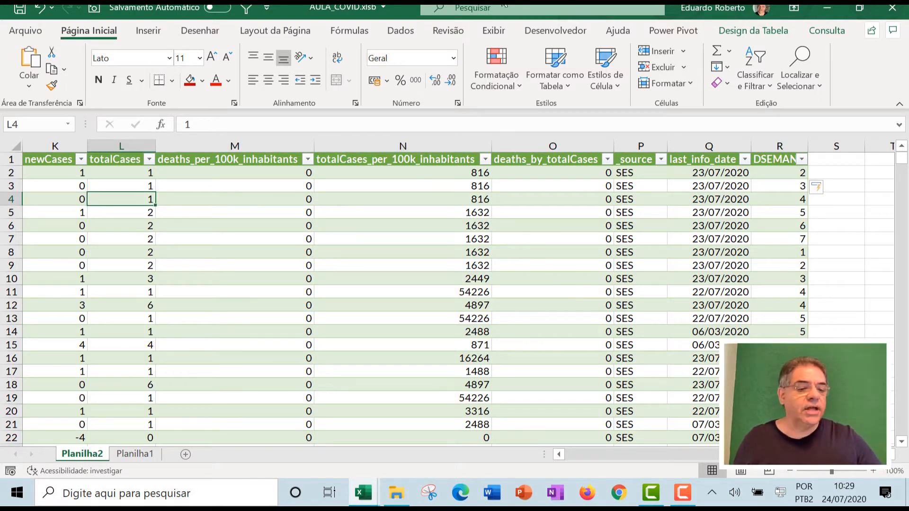
{"action": "left_click", "coordinate": [752, 31]}
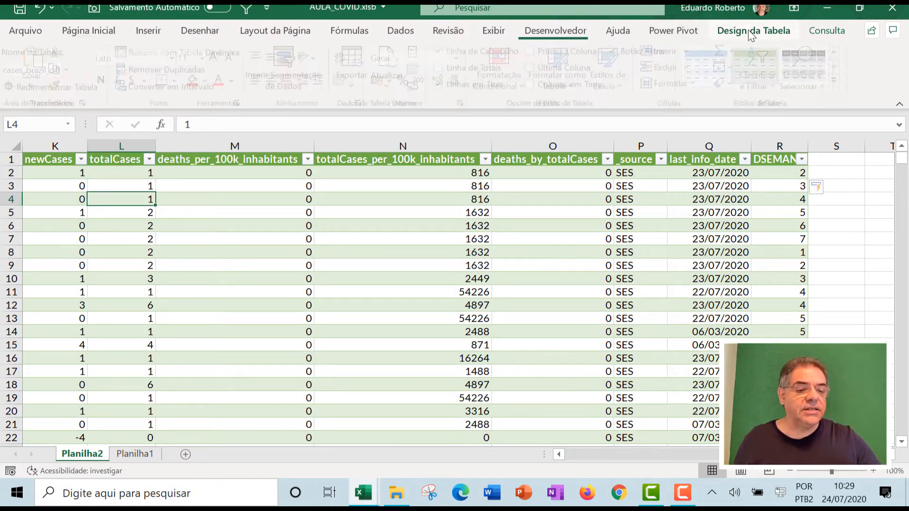
{"action": "left_click", "coordinate": [53, 73]}
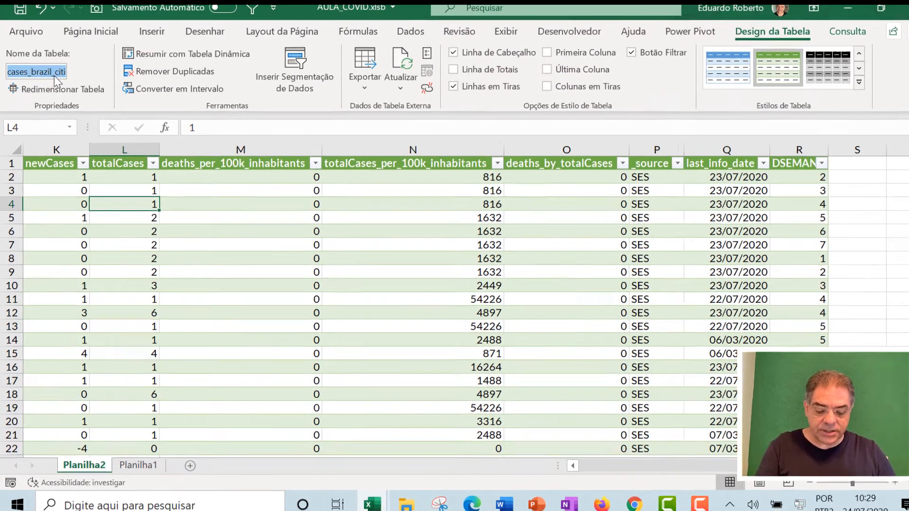
{"action": "type", "text": "T"}
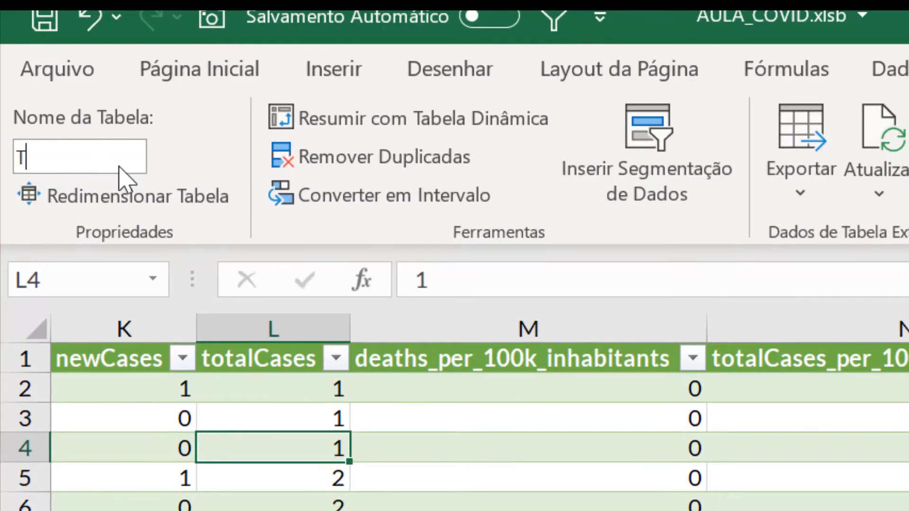
{"action": "key", "text": "BackSpace"}
{"action": "type", "text": "tBASE"}
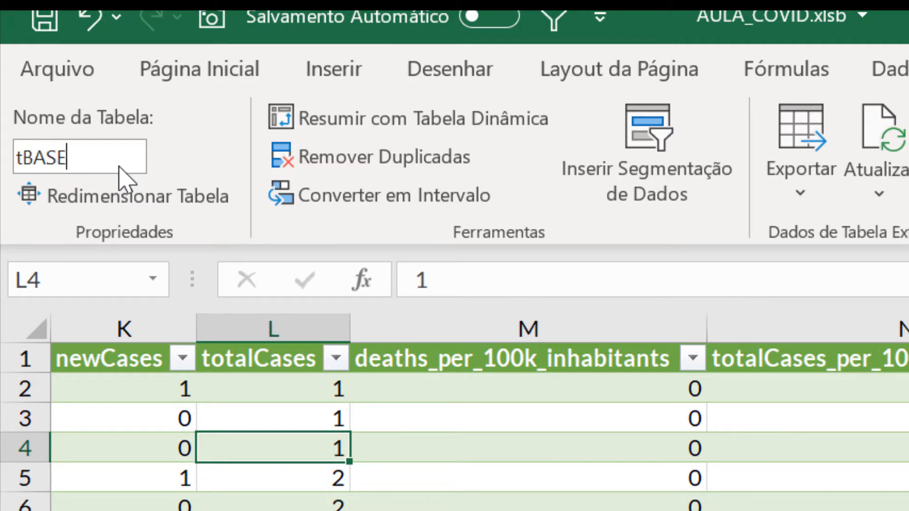
{"action": "left_click", "coordinate": [389, 307]}
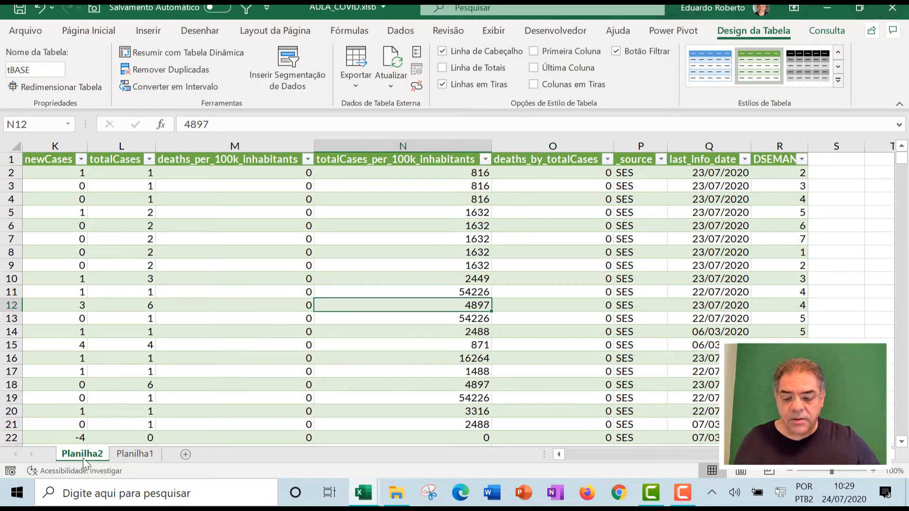
Rename the sheet Planilha2 as BASE and the sheet Planilha1 as CONF.
{"action": "double_click", "coordinate": [84, 454]}
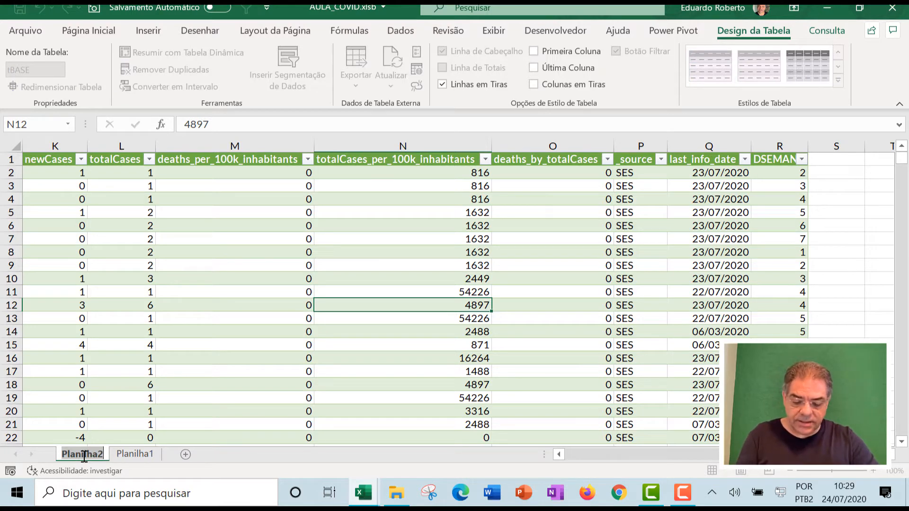
{"action": "type", "text": "BASE"}
{"action": "left_click", "coordinate": [109, 455]}
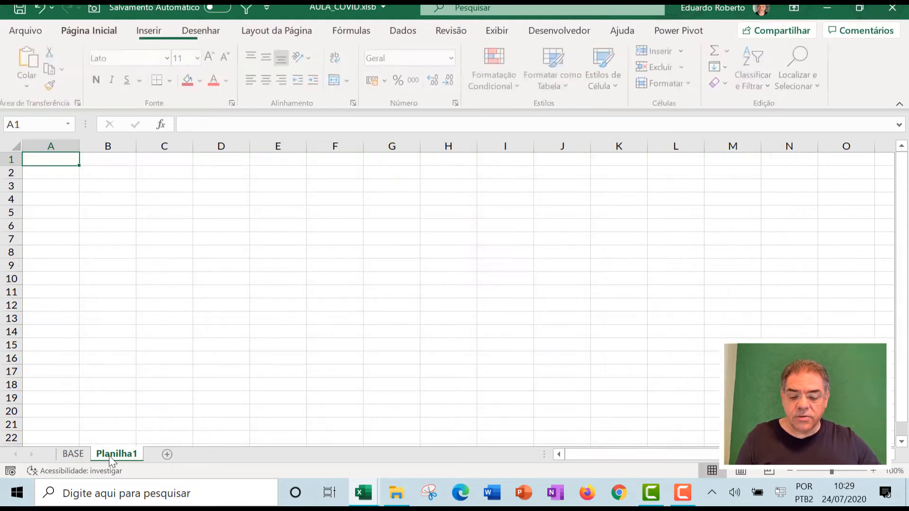
{"action": "double_click", "coordinate": [109, 455]}
{"action": "type", "text": "CONF"}
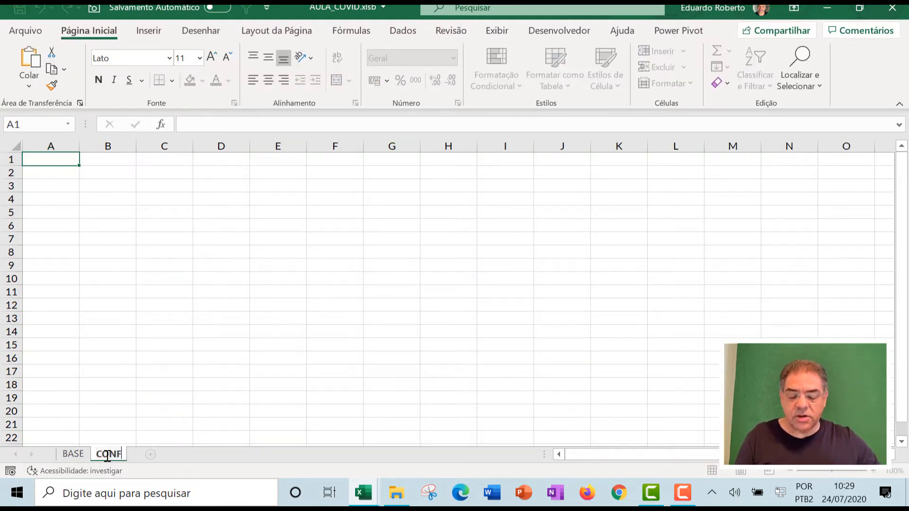
{"action": "left_click", "coordinate": [145, 300]}
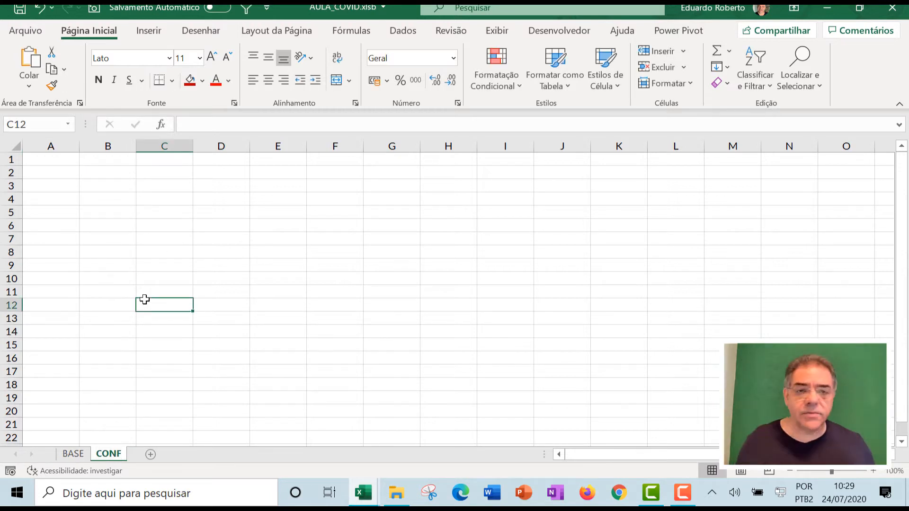
Review the BASE and DASH sheets of the reference workbook PAINEL_COVID_MÉDIAMÓVEL_UF.xlsb and return to AULA_COVID.xlsb.
{"action": "key", "text": "alt+Tab"}
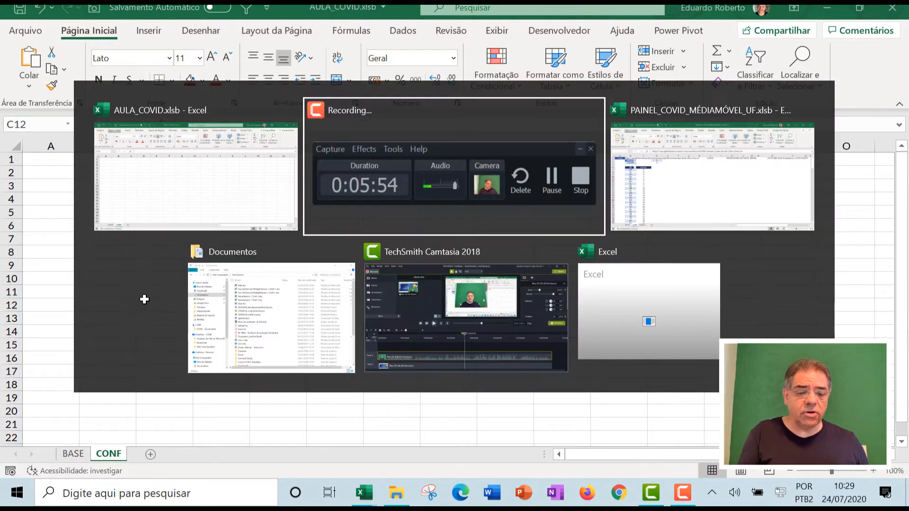
{"action": "key", "text": "Tab"}
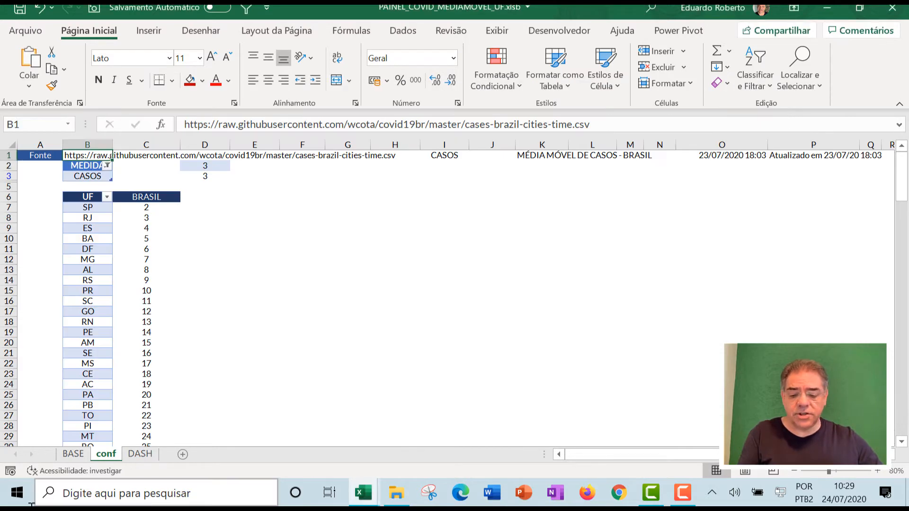
{"action": "left_click", "coordinate": [69, 454]}
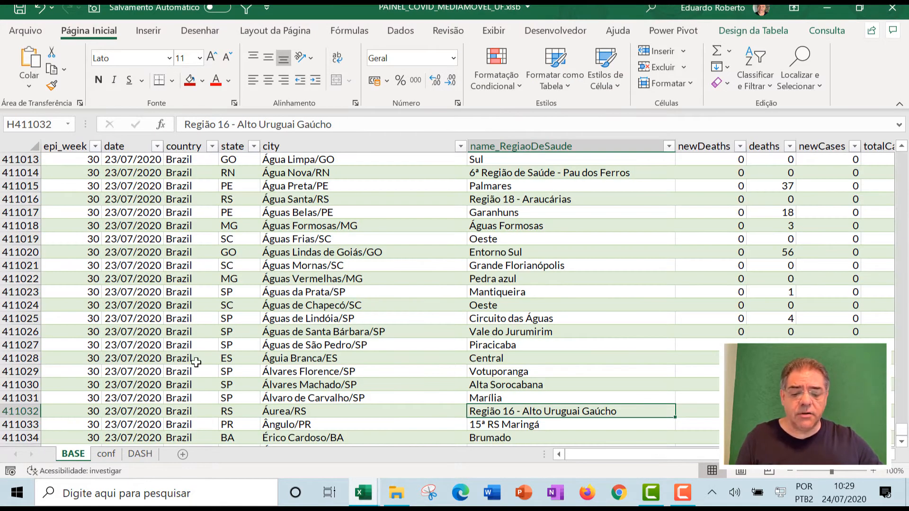
{"action": "left_click", "coordinate": [143, 457]}
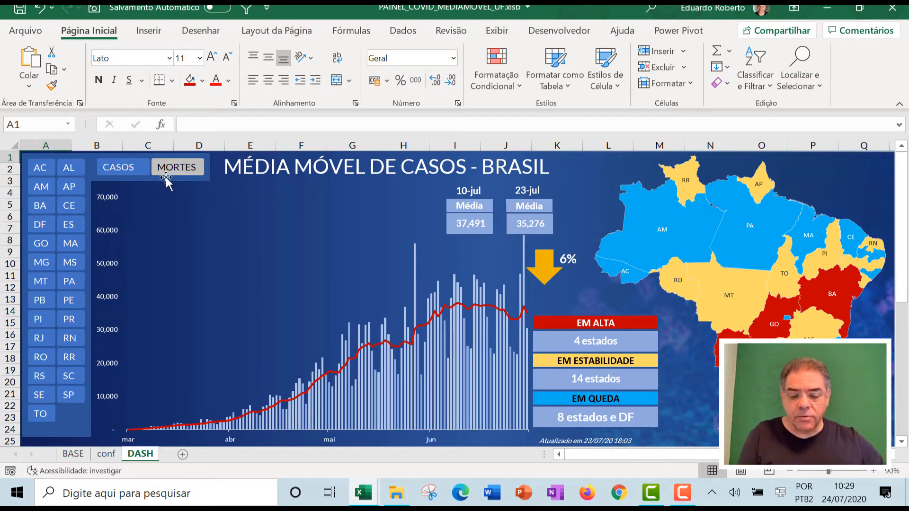
{"action": "key", "text": "alt+Tab"}
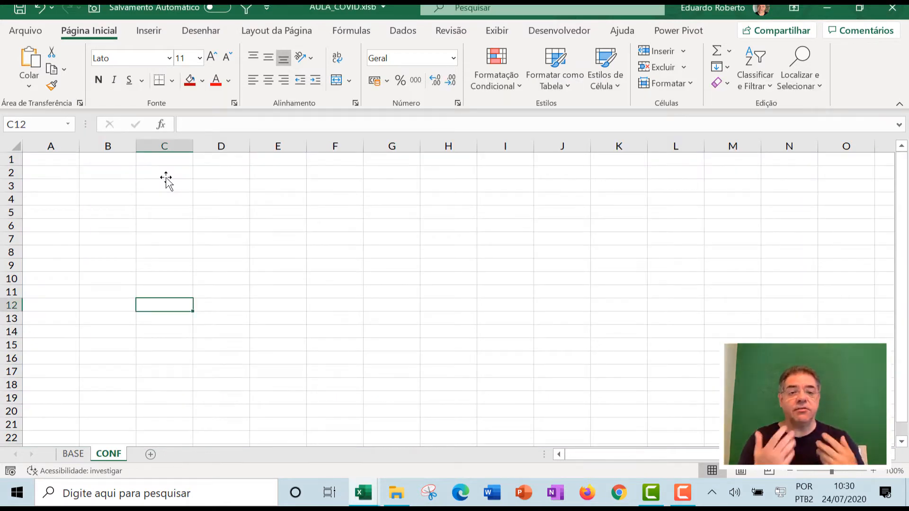
Enter the header MEDIDAS in cell B2 of the CONF sheet, with CASOS in B3 and MORTES in B4.
{"action": "key", "text": "Up"}
{"action": "key", "text": "Up"}
{"action": "key", "text": "Up"}
{"action": "key", "text": "Up"}
{"action": "key", "text": "Up"}
{"action": "key", "text": "Up"}
{"action": "key", "text": "Up"}
{"action": "key", "text": "Up"}
{"action": "key", "text": "Up"}
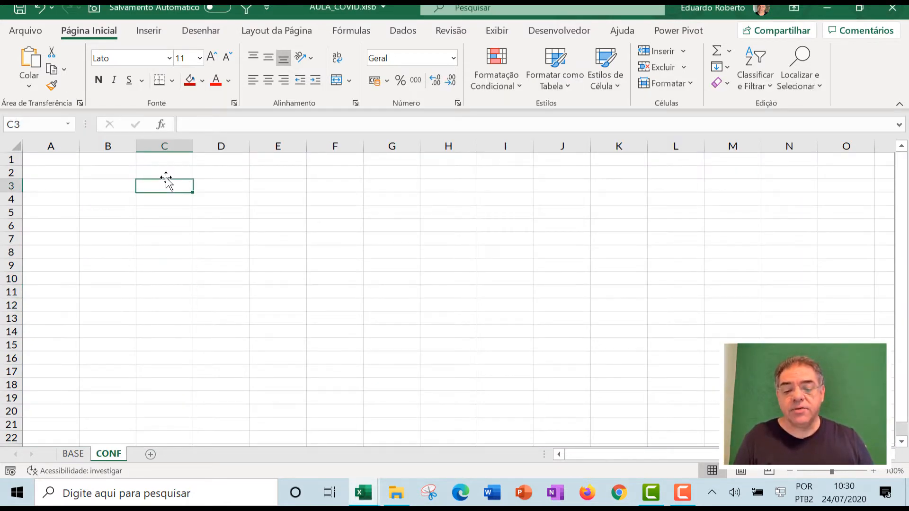
{"action": "key", "text": "Left"}
{"action": "key", "text": "Up"}
{"action": "key", "text": "Left"}
{"action": "key", "text": "Right"}
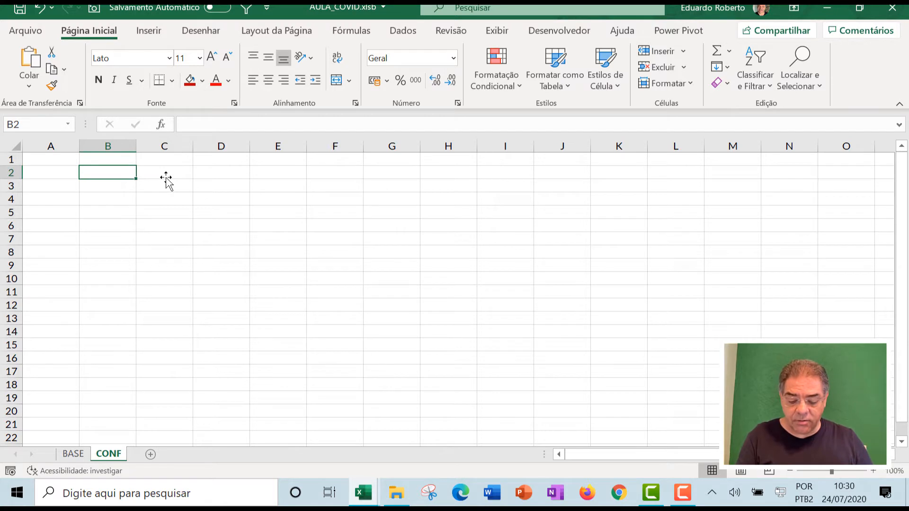
{"action": "type", "text": "MEDIDAS"}
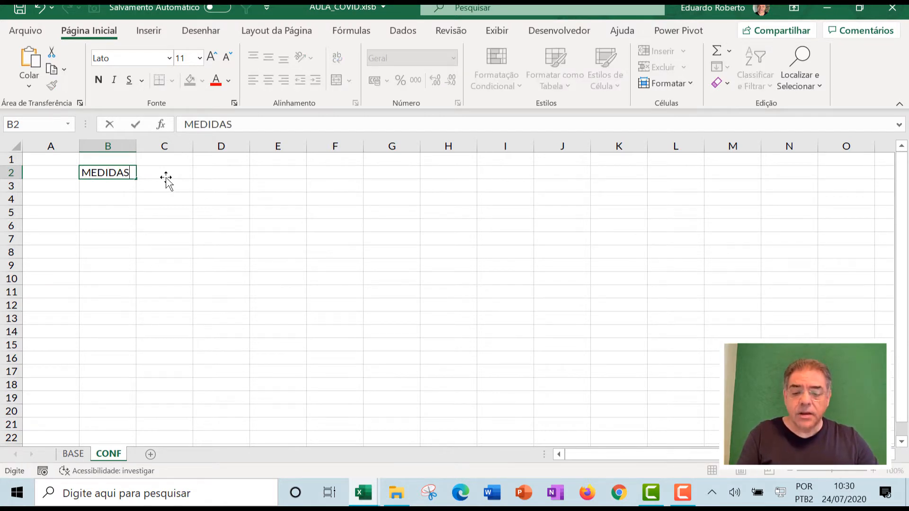
{"action": "key", "text": "Return"}
{"action": "type", "text": "CASOS"}
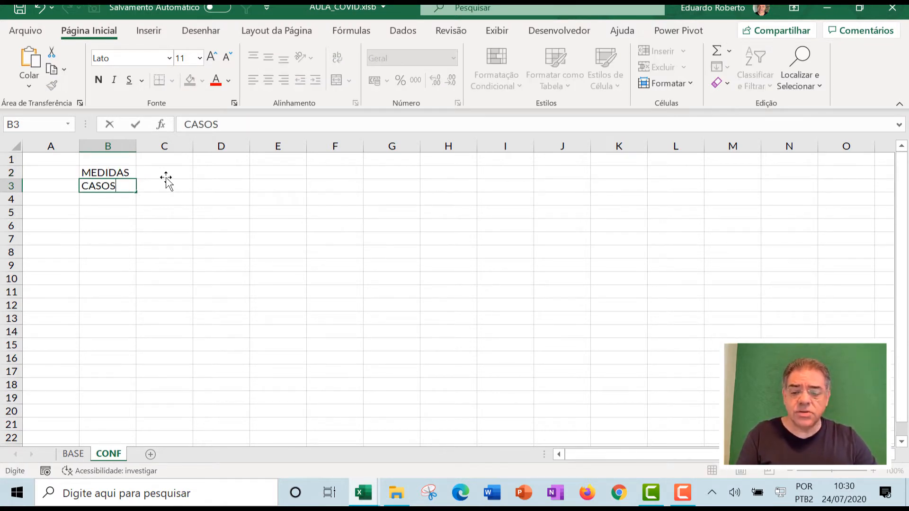
{"action": "key", "text": "Return"}
{"action": "type", "text": "MORTES"}
{"action": "key", "text": "Return"}
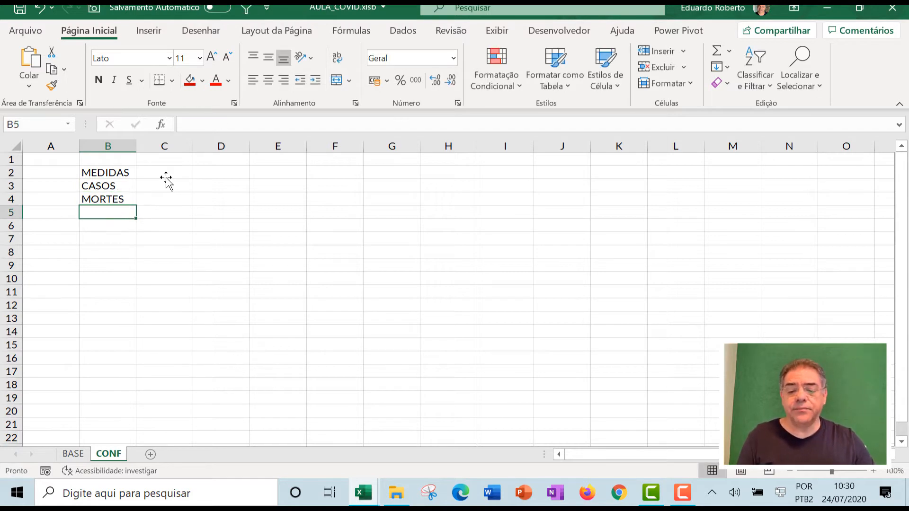
Convert the range B2:B4 into a table that uses its first row as headers.
{"action": "key", "text": "Up"}
{"action": "key", "text": "Up"}
{"action": "key", "text": "Up"}
{"action": "key", "text": "Up"}
{"action": "key", "text": "Down"}
{"action": "key", "text": "shift+Down"}
{"action": "key", "text": "shift+Down"}
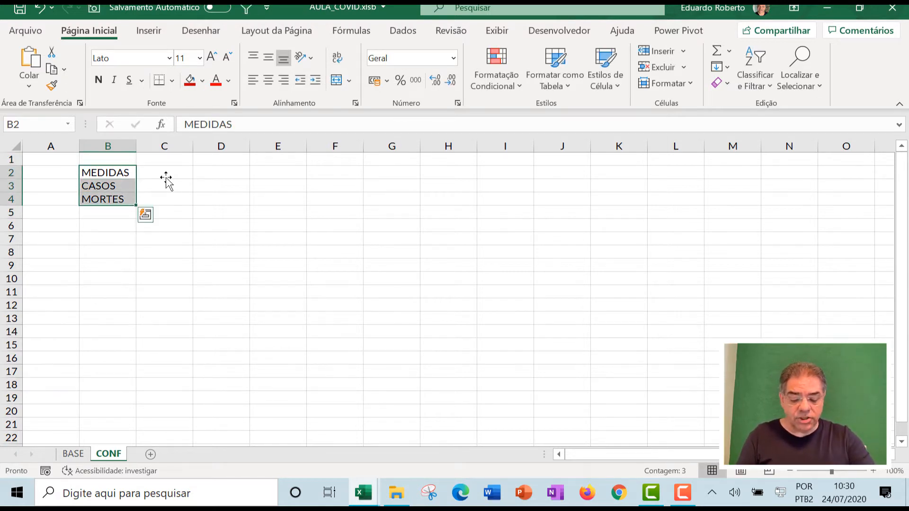
{"action": "key", "text": "ctrl+alt+t"}
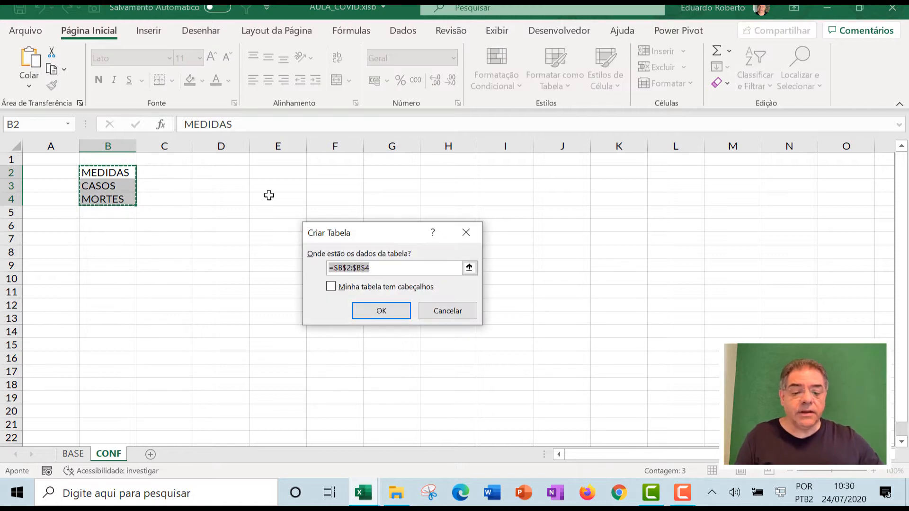
{"action": "left_click", "coordinate": [332, 287]}
{"action": "left_click", "coordinate": [365, 313]}
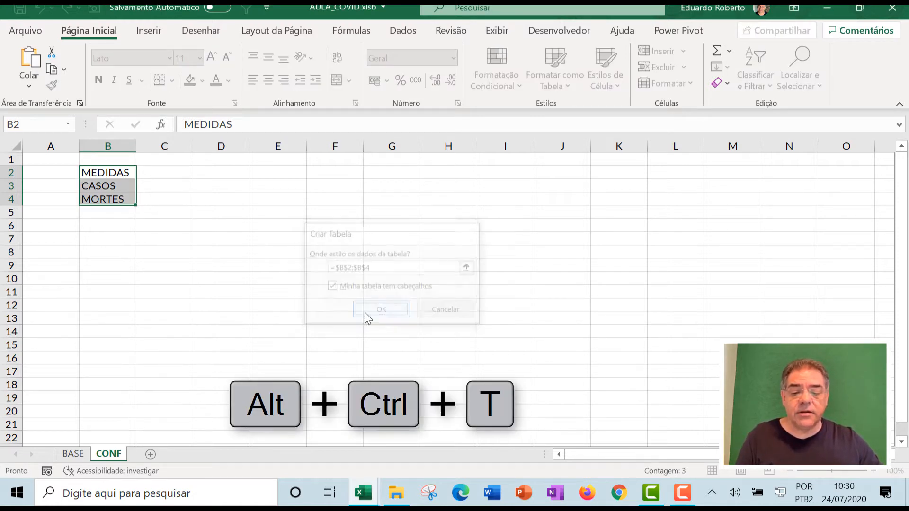
Rename the MEDIDAS table as dmedidas.
{"action": "double_click", "coordinate": [41, 69]}
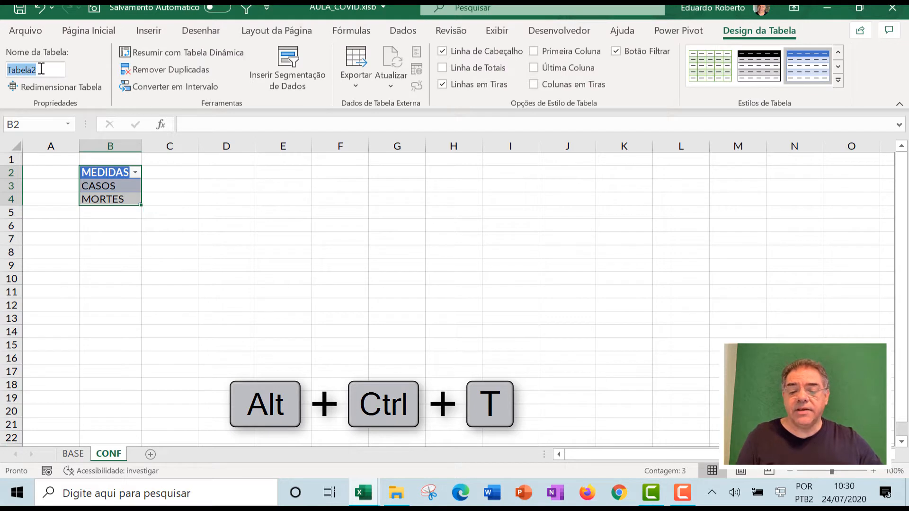
{"action": "type", "text": "dmedidas"}
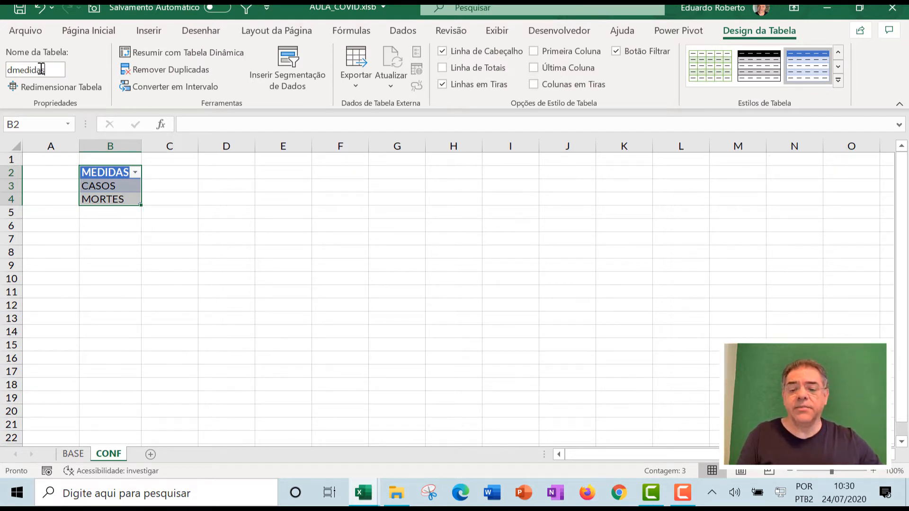
{"action": "left_click", "coordinate": [223, 232]}
Insert a slicer for the MEDIDAS column of the dmedidas table.
{"action": "left_click", "coordinate": [111, 186]}
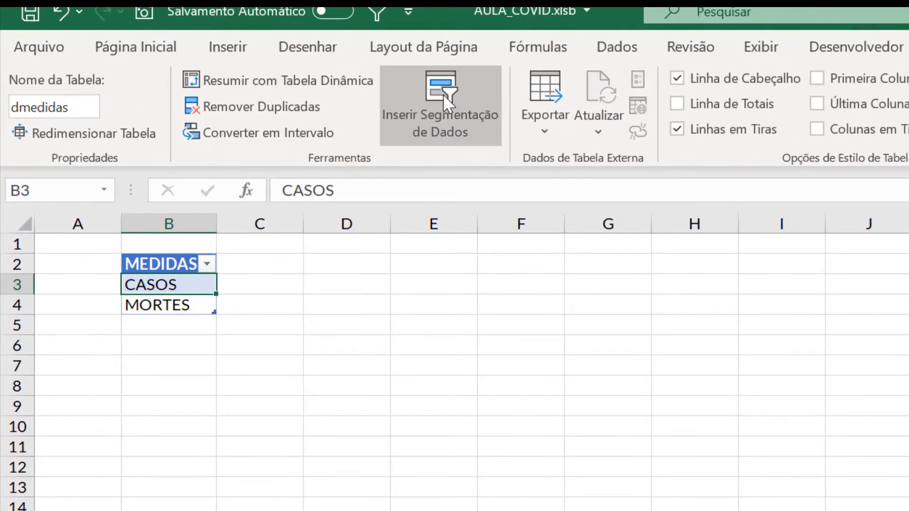
{"action": "left_click", "coordinate": [330, 69]}
{"action": "left_click", "coordinate": [489, 277]}
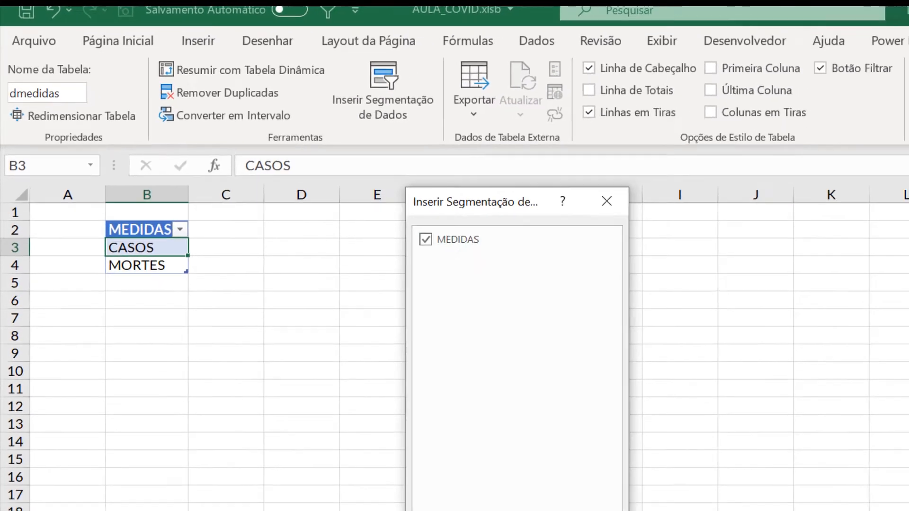
{"action": "left_click", "coordinate": [386, 408]}
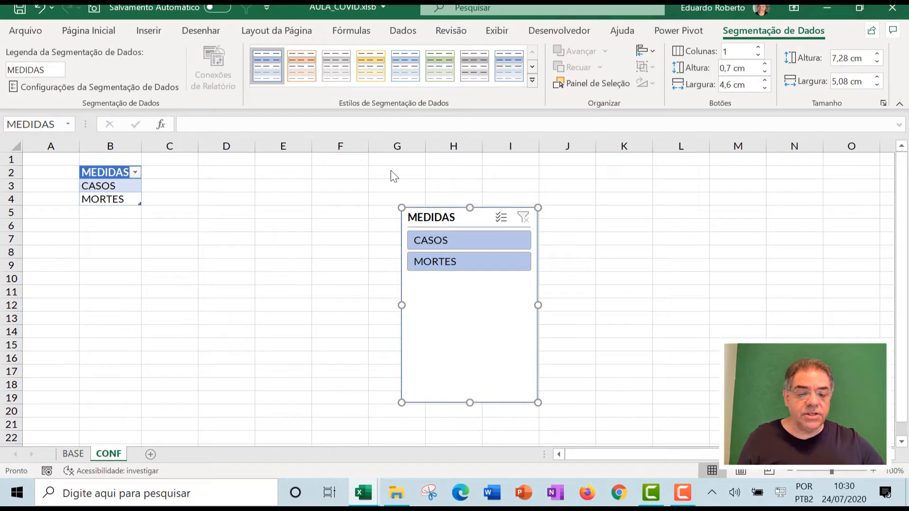
Hide the header of the MEDIDAS slicer in its settings.
{"action": "left_click", "coordinate": [52, 88]}
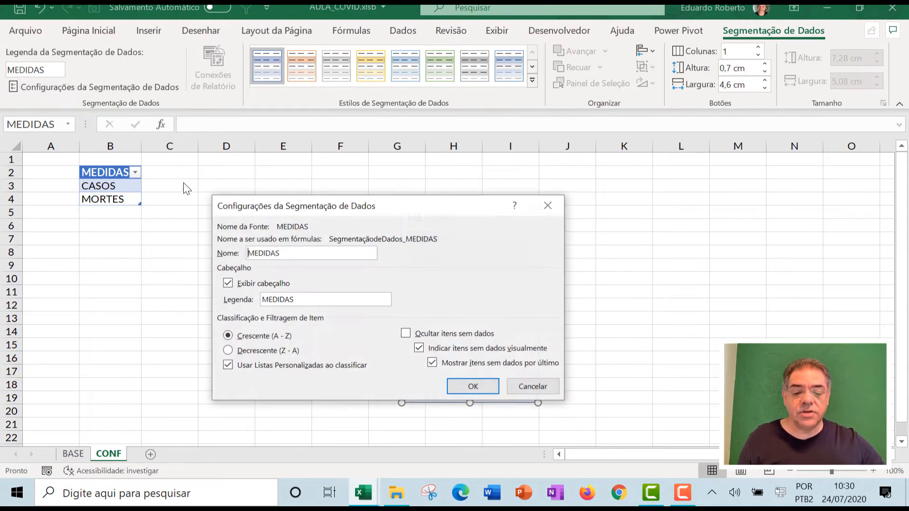
{"action": "left_click", "coordinate": [228, 283]}
{"action": "left_click", "coordinate": [473, 387]}
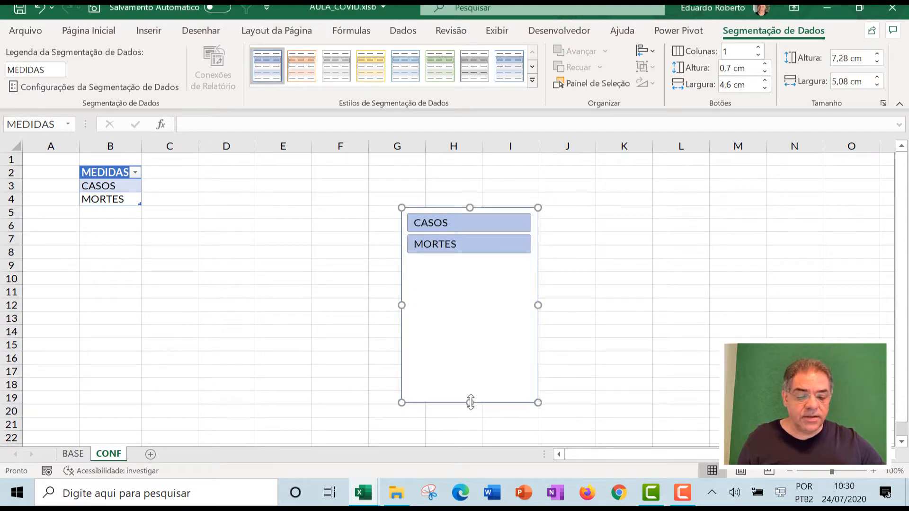
Shrink the slicer to about 2.31 cm high by 3.62 cm wide and move it to columns D and E.
{"action": "left_click_drag", "start_coordinate": [472, 273], "coordinate": [473, 265]}
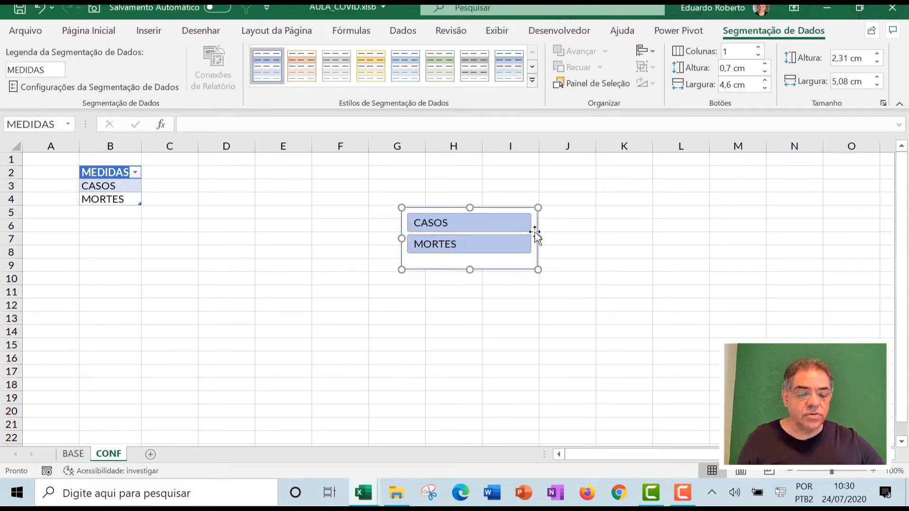
{"action": "left_click_drag", "start_coordinate": [537, 238], "coordinate": [497, 237]}
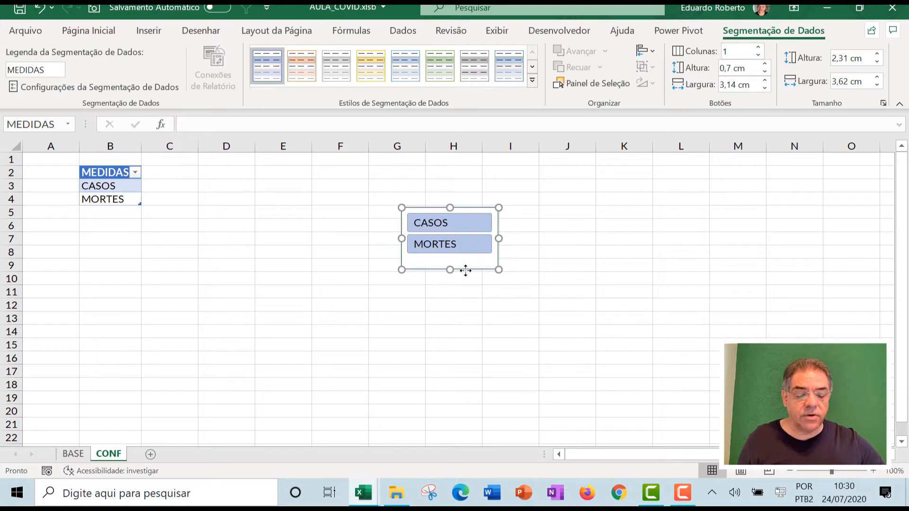
{"action": "left_click_drag", "start_coordinate": [464, 270], "coordinate": [253, 264]}
Test the slicer by filtering the dmedidas table alternately by CASOS and MORTES.
{"action": "left_click", "coordinate": [255, 237]}
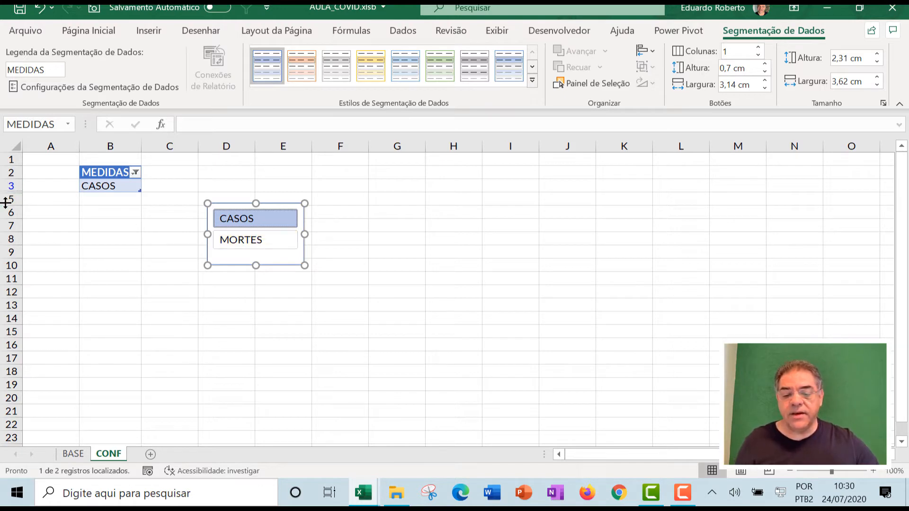
{"action": "left_click", "coordinate": [234, 241]}
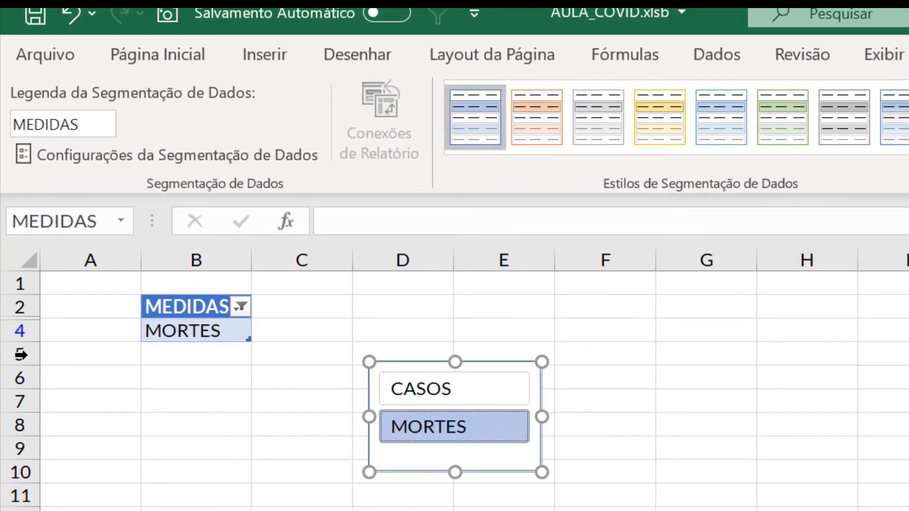
{"action": "left_click", "coordinate": [462, 404]}
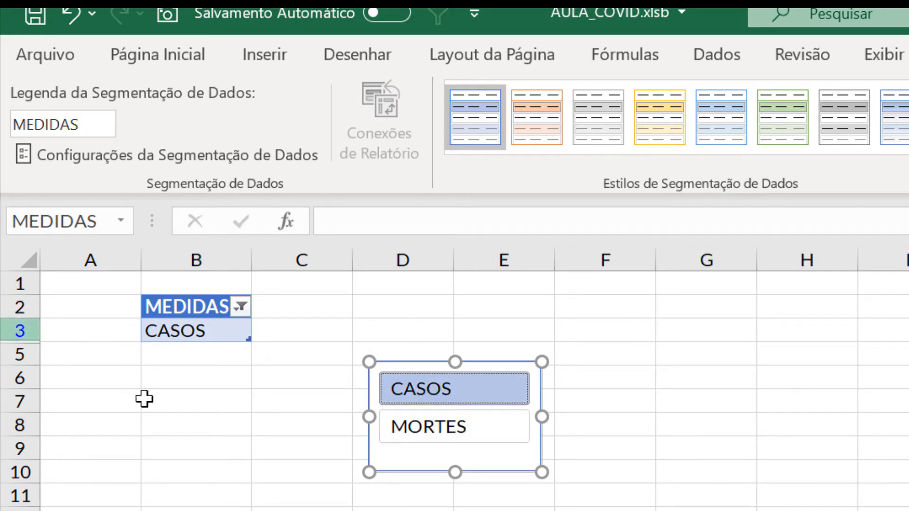
{"action": "left_click", "coordinate": [443, 424]}
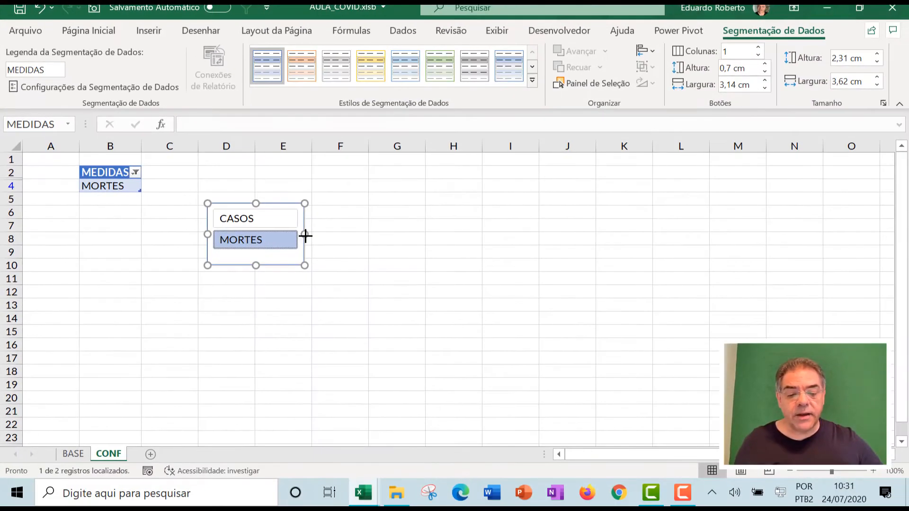
Tighten the slicer to about 2.05 cm high by 2.82 cm wide.
{"action": "left_click_drag", "start_coordinate": [305, 235], "coordinate": [283, 236]}
{"action": "left_click_drag", "start_coordinate": [246, 264], "coordinate": [244, 258]}
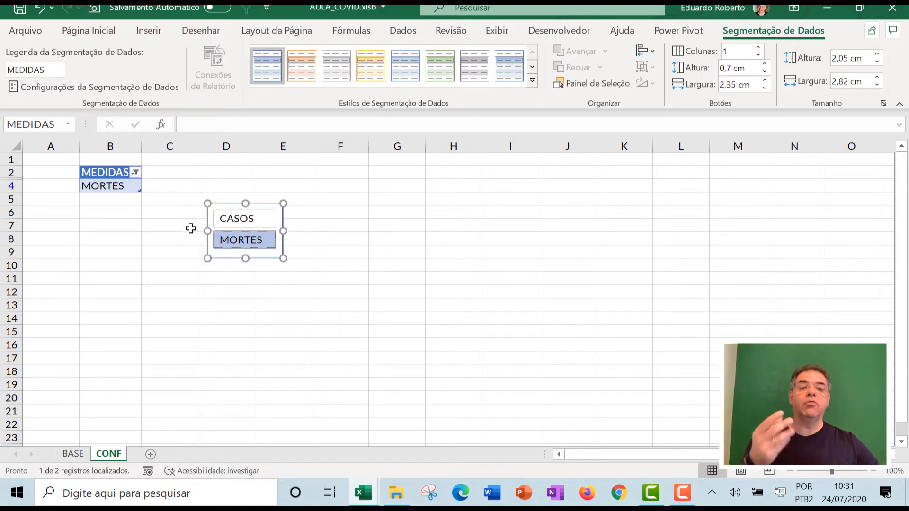
Filter the table by CASOS, by MORTES, and by both measures together using the slicer.
{"action": "left_click", "coordinate": [109, 210]}
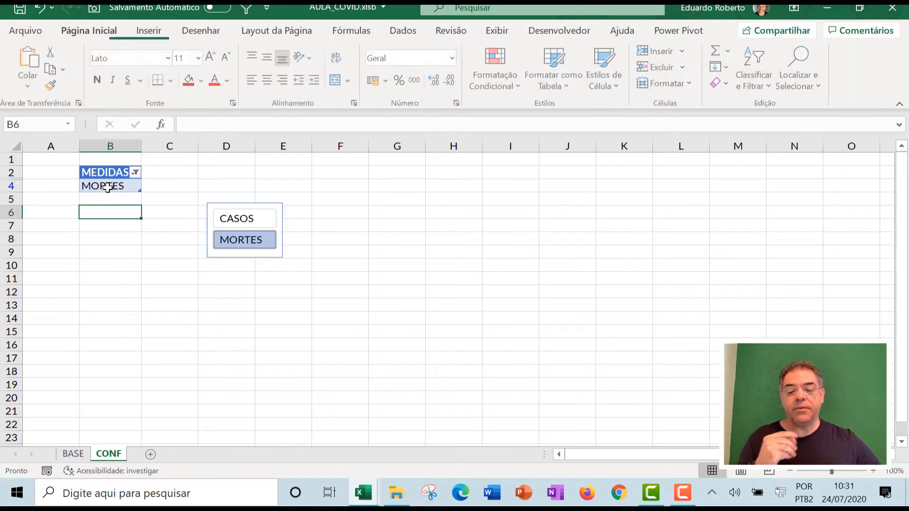
{"action": "left_click", "coordinate": [242, 218]}
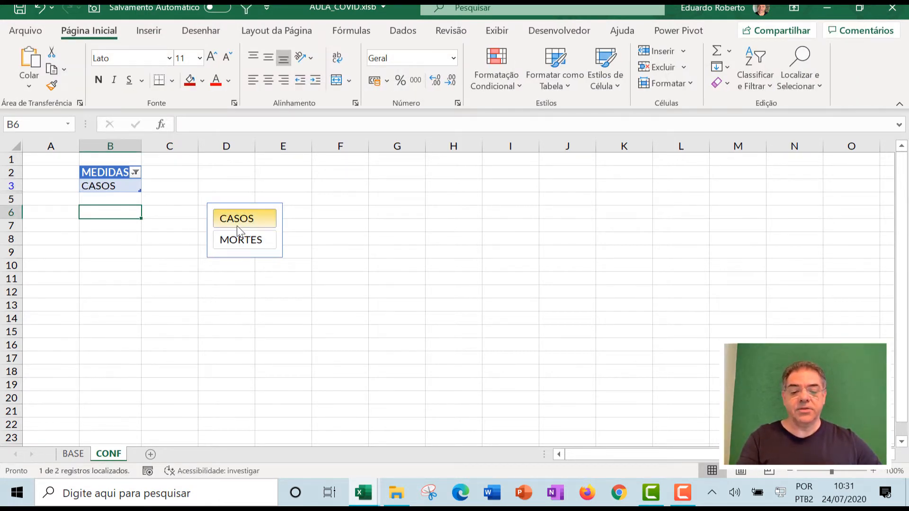
{"action": "left_click", "coordinate": [242, 239]}
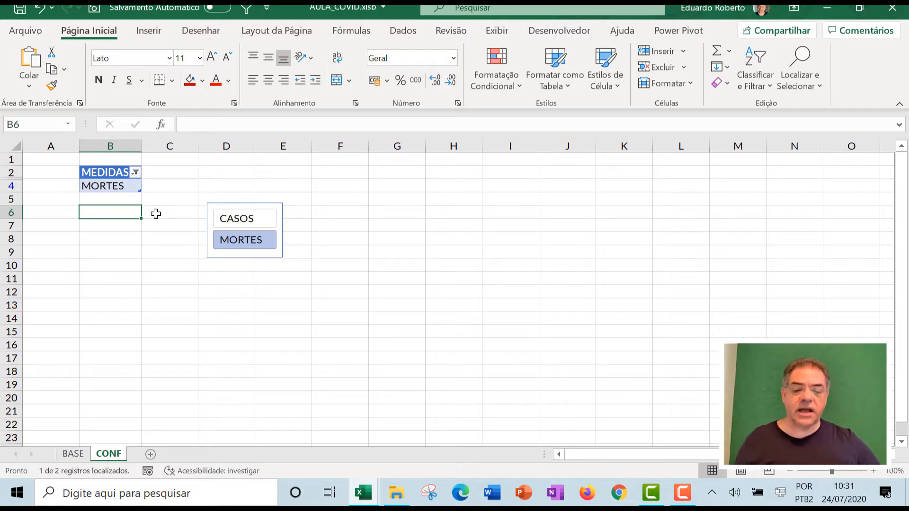
{"action": "left_click", "coordinate": [248, 221], "text": "ctrl"}
Move the slicer away from the table to columns G and H, around rows 5 to 9.
{"action": "left_click", "coordinate": [308, 241]}
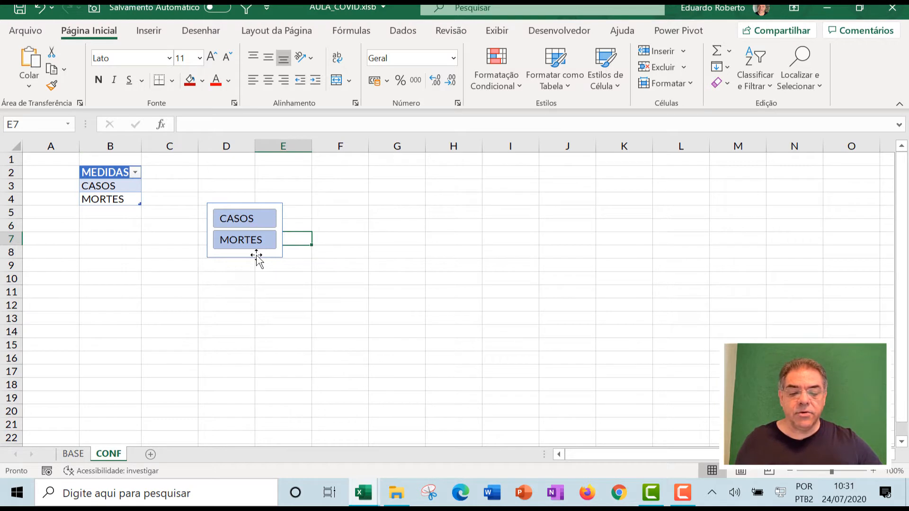
{"action": "left_click_drag", "start_coordinate": [256, 255], "coordinate": [440, 266]}
{"action": "left_click", "coordinate": [223, 273]}
Enter the numbers 1 in D3 and 2 in D4, alongside the CASOS and MORTES rows.
{"action": "left_click", "coordinate": [177, 191]}
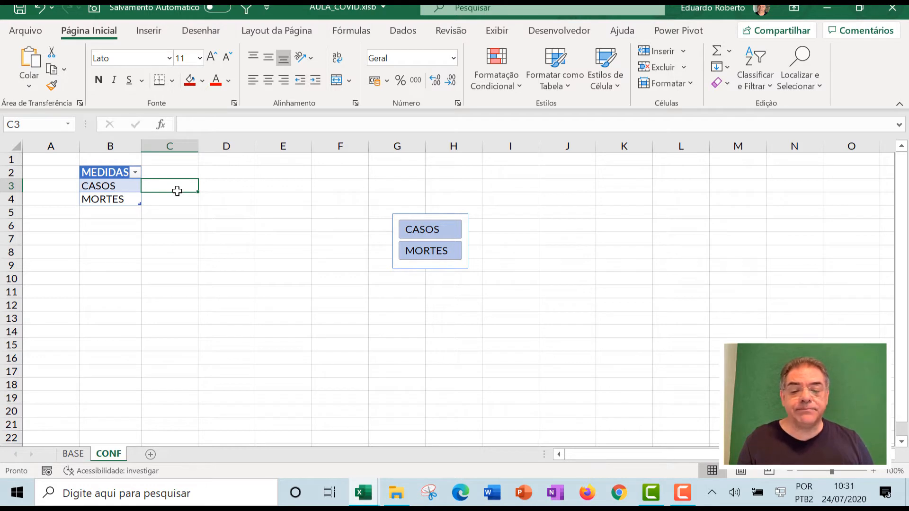
{"action": "key", "text": "Right"}
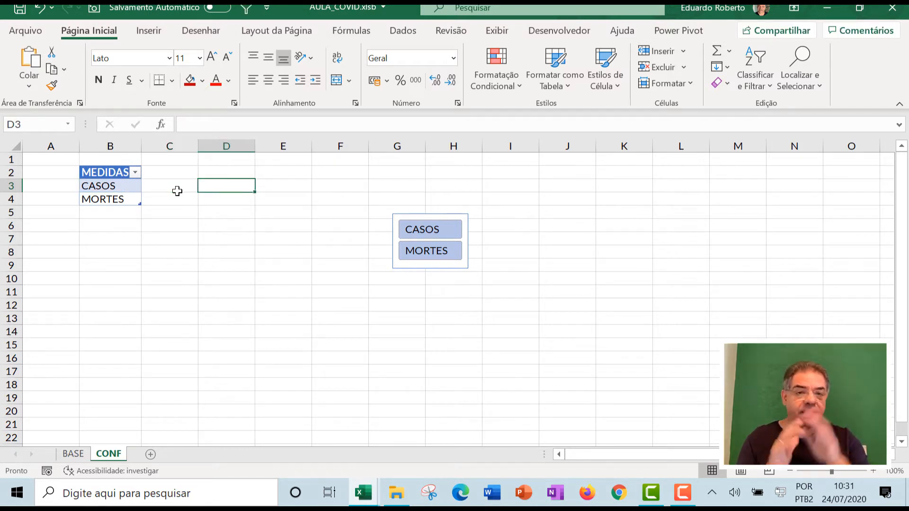
{"action": "type", "text": "1"}
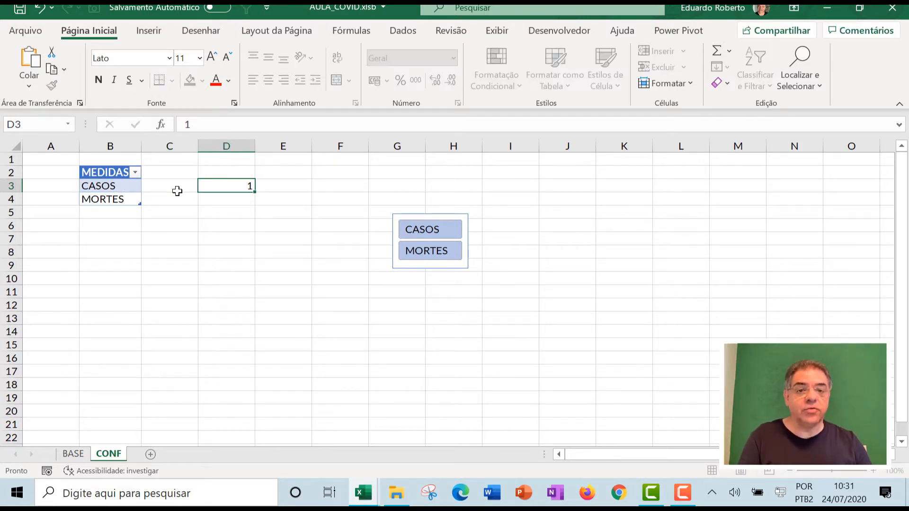
{"action": "key", "text": "Return"}
{"action": "type", "text": "2"}
{"action": "key", "text": "Return"}
{"action": "key", "text": "Up"}
{"action": "key", "text": "Up"}
{"action": "key", "text": "Up"}
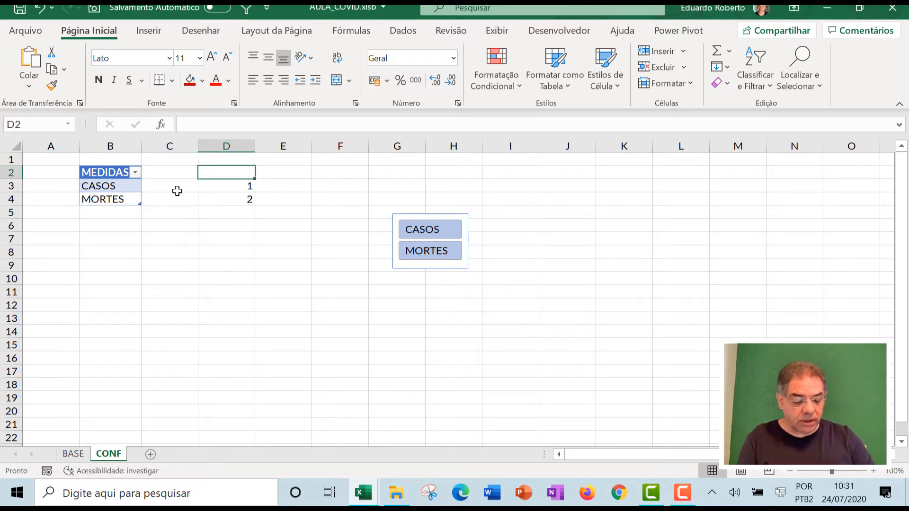
Enter =SUBTOTAL(9;D3:D4) in D2 to sum only the visible measure codes.
{"action": "type", "text": "="}
{"action": "key", "text": "BackSpace"}
{"action": "type", "text": "=subat"}
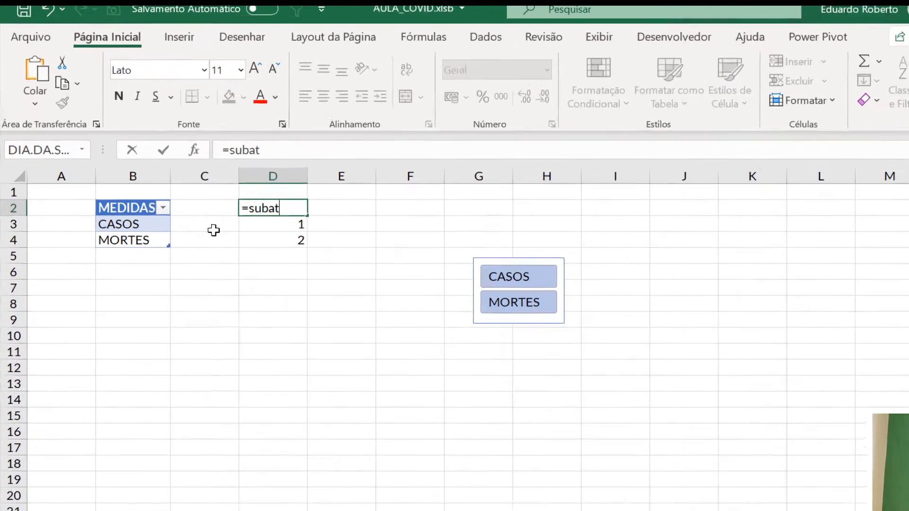
{"action": "type", "text": "o"}
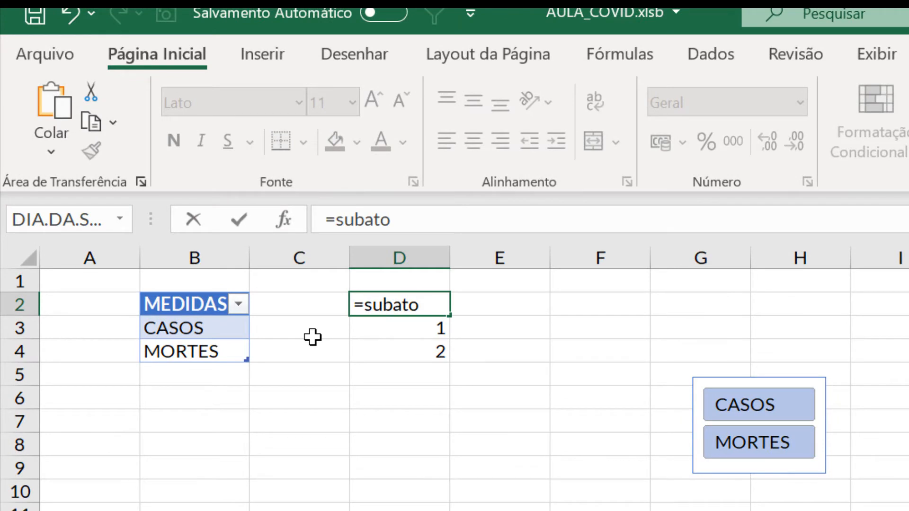
{"action": "key", "text": "BackSpace"}
{"action": "key", "text": "BackSpace"}
{"action": "key", "text": "BackSpace"}
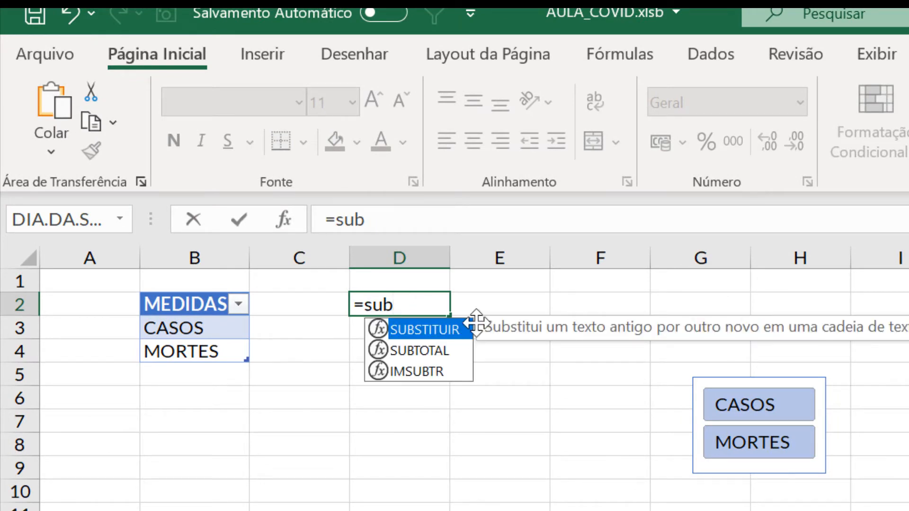
{"action": "double_click", "coordinate": [419, 364]}
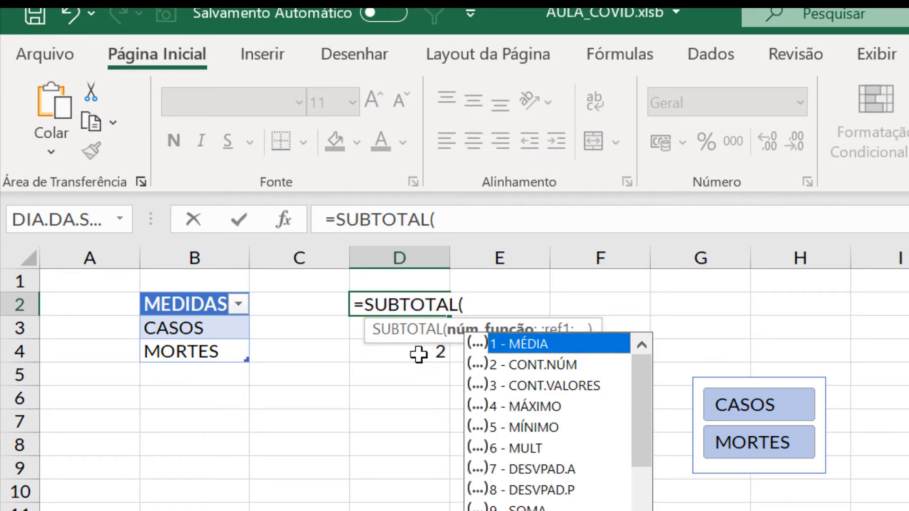
{"action": "type", "text": "9;"}
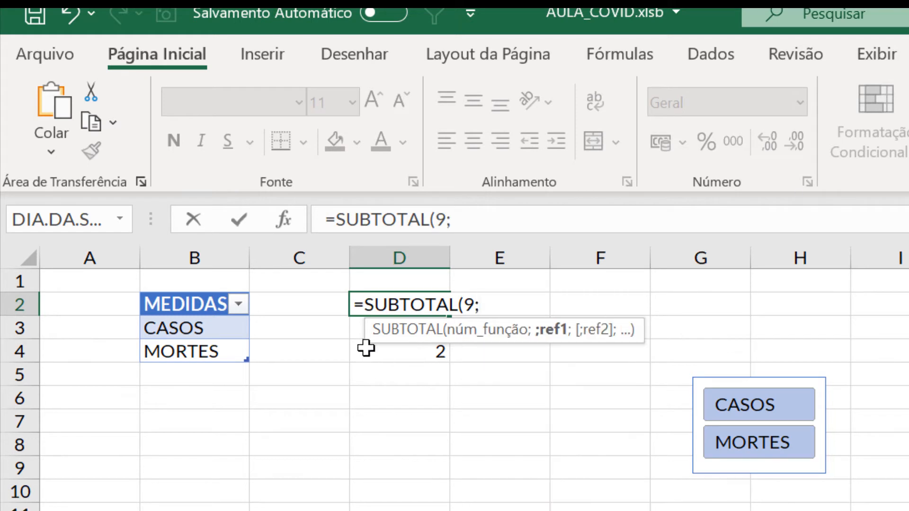
{"action": "left_click", "coordinate": [352, 327]}
{"action": "left_click_drag", "start_coordinate": [351, 352], "coordinate": [353, 350]}
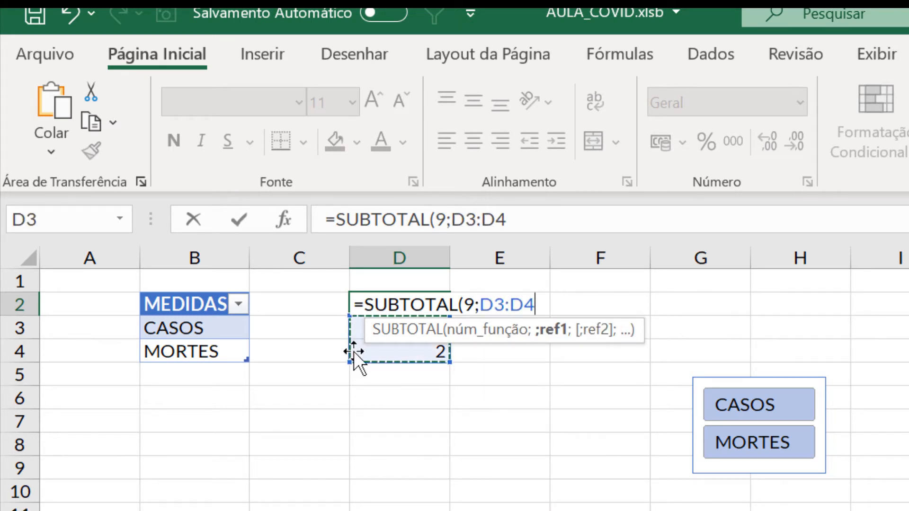
{"action": "type", "text": ")"}
{"action": "key", "text": "Return"}
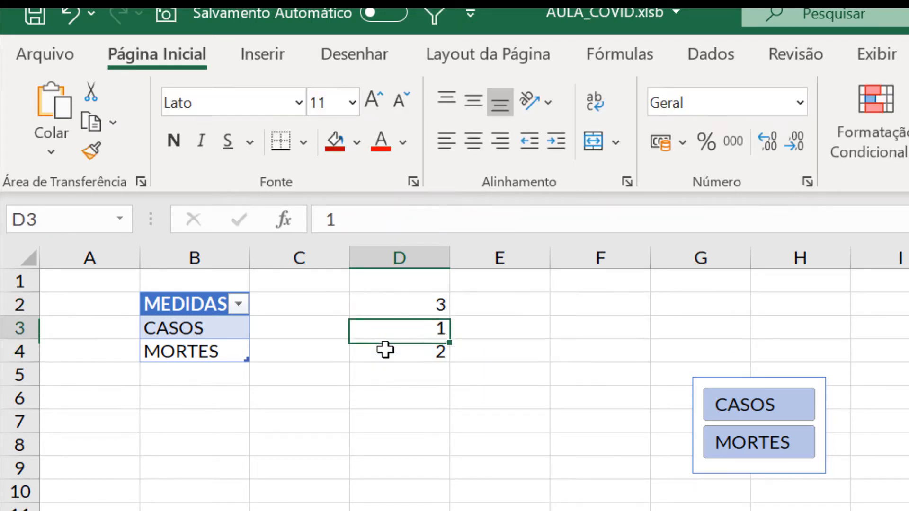
{"action": "key", "text": "Up"}
{"action": "key", "text": "Up"}
{"action": "key", "text": "Down"}
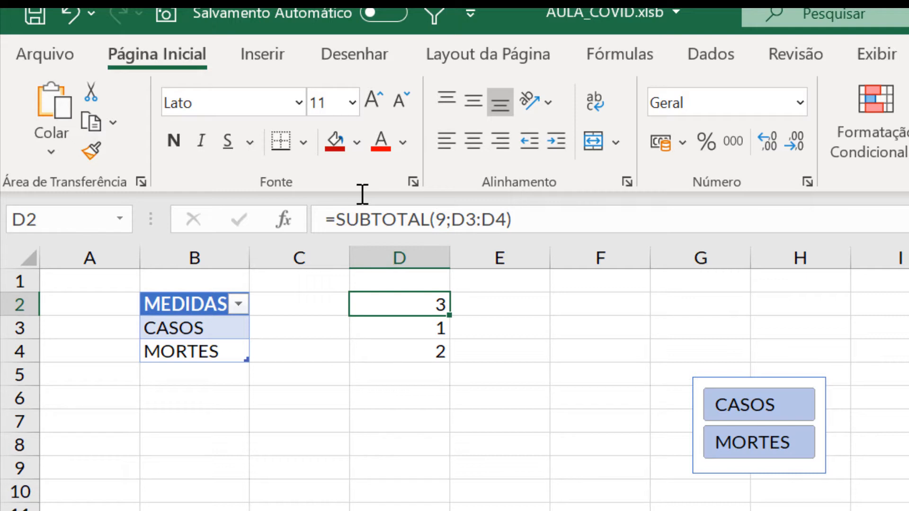
Test the D2 subtotal by filtering with the slicer by MORTES, CASOS and MORTES again, and clear the MEDIDAS filter.
{"action": "left_click", "coordinate": [753, 439]}
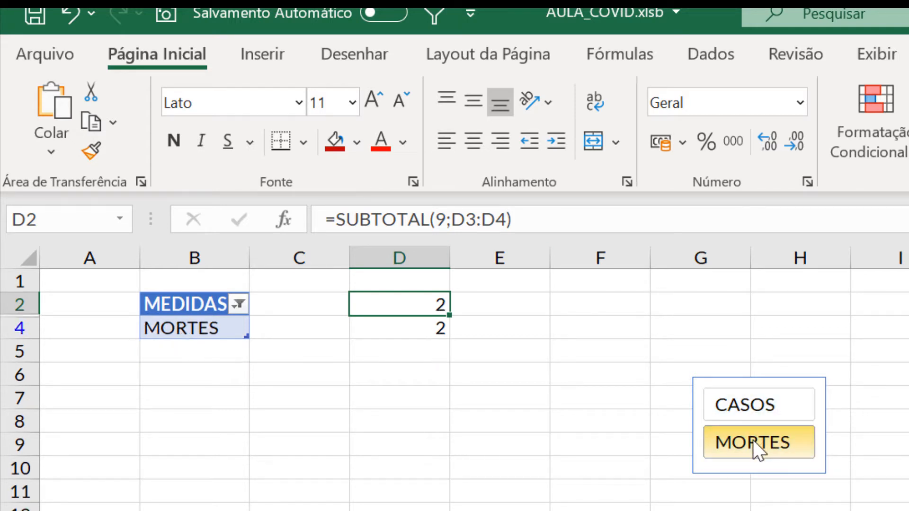
{"action": "left_click", "coordinate": [753, 410]}
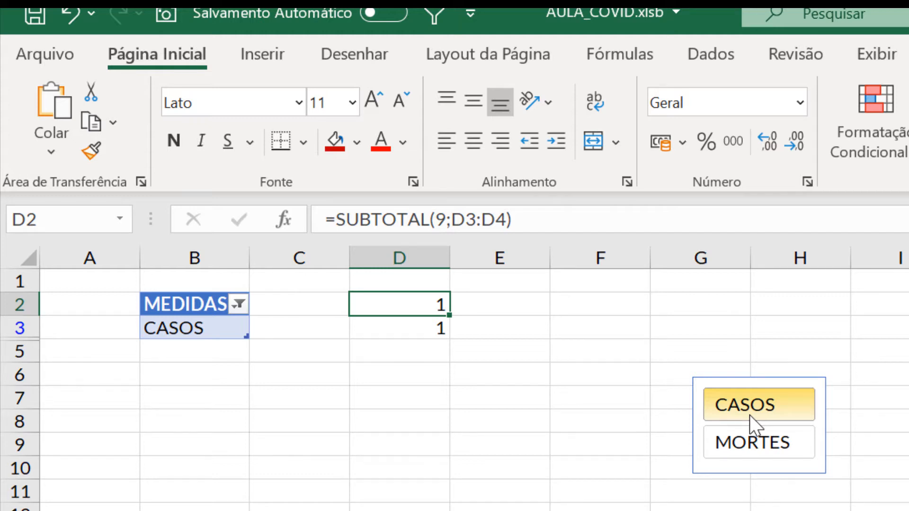
{"action": "left_click", "coordinate": [759, 442]}
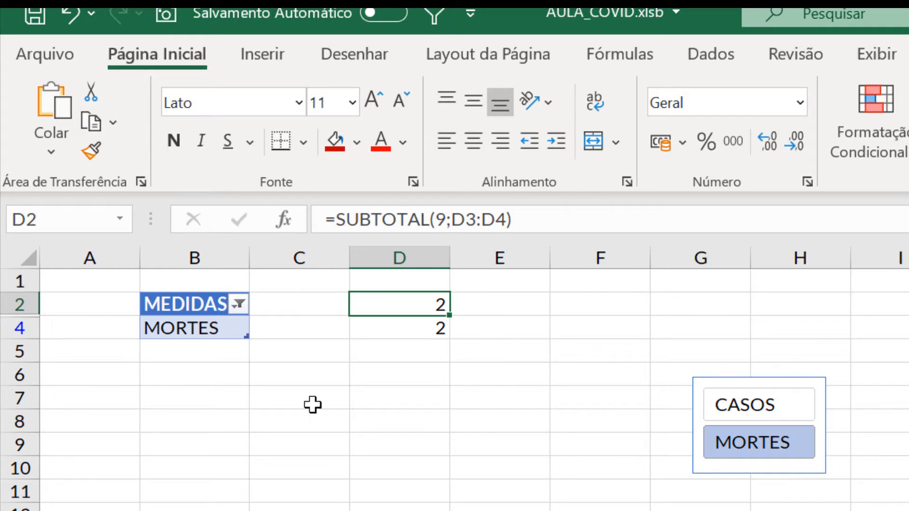
{"action": "left_click", "coordinate": [238, 305]}
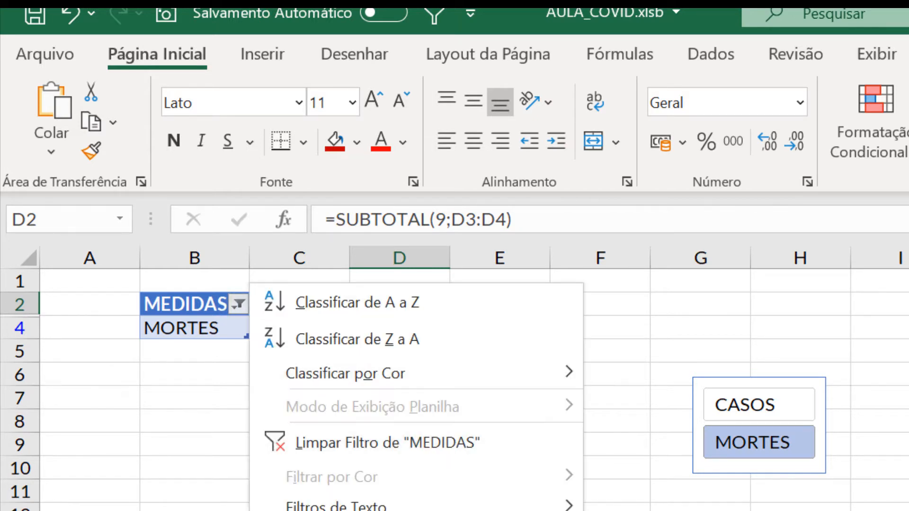
{"action": "left_click", "coordinate": [521, 443]}
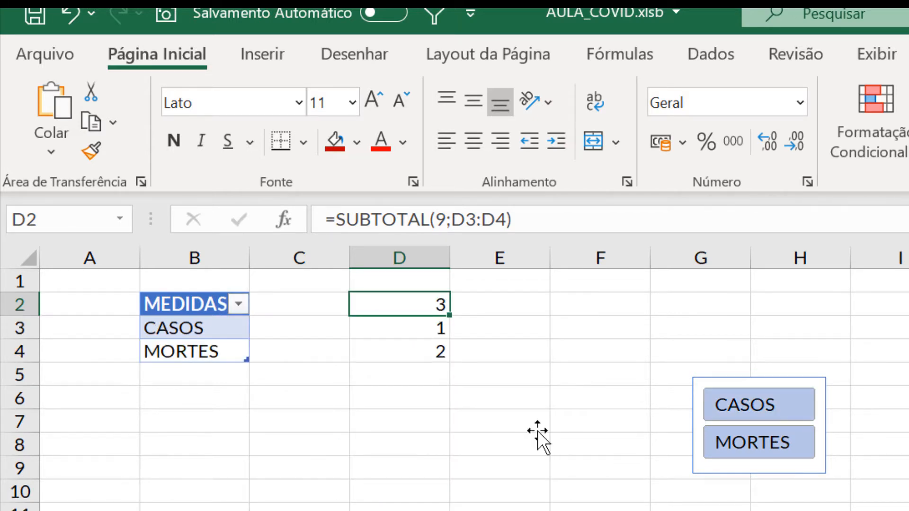
Enter a SE formula in G1 that returns "CASOS" when D2 equals 1 and "MORTES" otherwise.
{"action": "left_click", "coordinate": [628, 328]}
{"action": "left_click", "coordinate": [712, 287]}
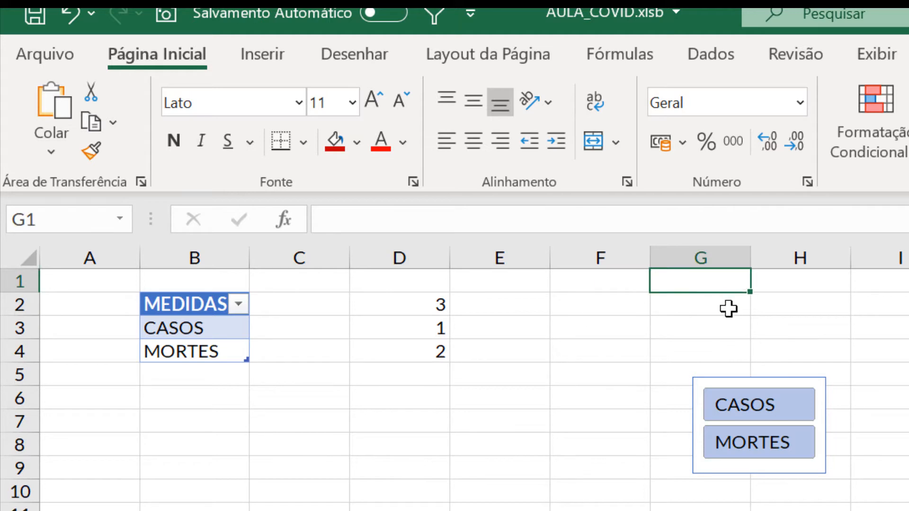
{"action": "key", "text": "Left"}
{"action": "key", "text": "Right"}
{"action": "key", "text": "F2"}
{"action": "type", "text": "=se("}
{"action": "key", "text": "Down"}
{"action": "key", "text": "Down"}
{"action": "key", "text": "Down"}
{"action": "key", "text": "Left"}
{"action": "key", "text": "Left"}
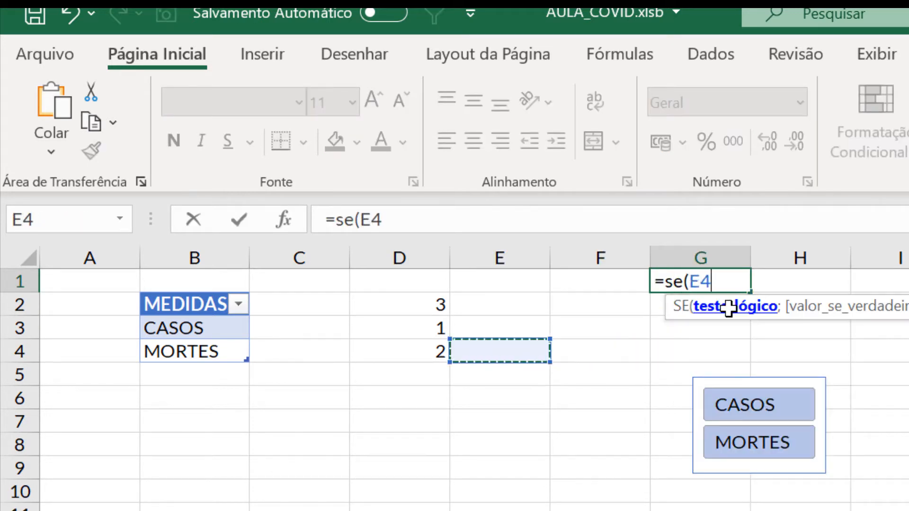
{"action": "key", "text": "Left"}
{"action": "key", "text": "Up"}
{"action": "key", "text": "Up"}
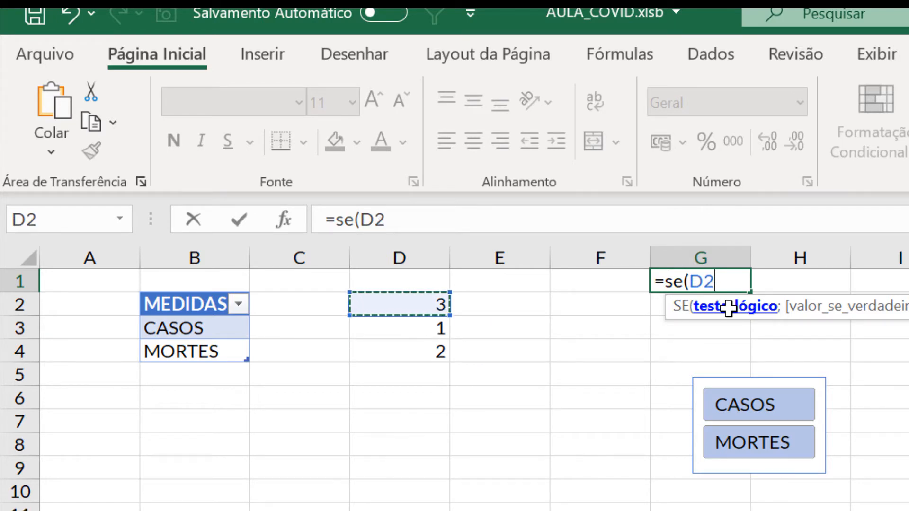
{"action": "type", "text": "=1;\""}
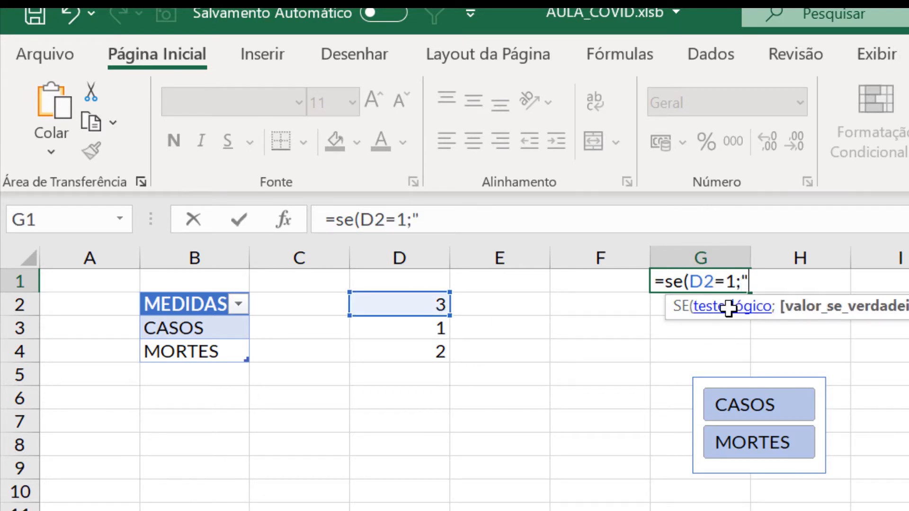
{"action": "type", "text": "CASOS"}
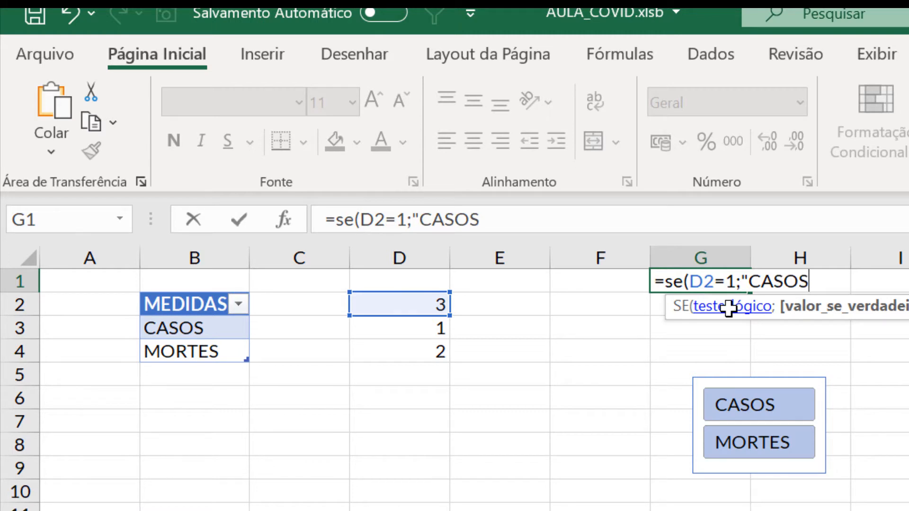
{"action": "type", "text": "\";"}
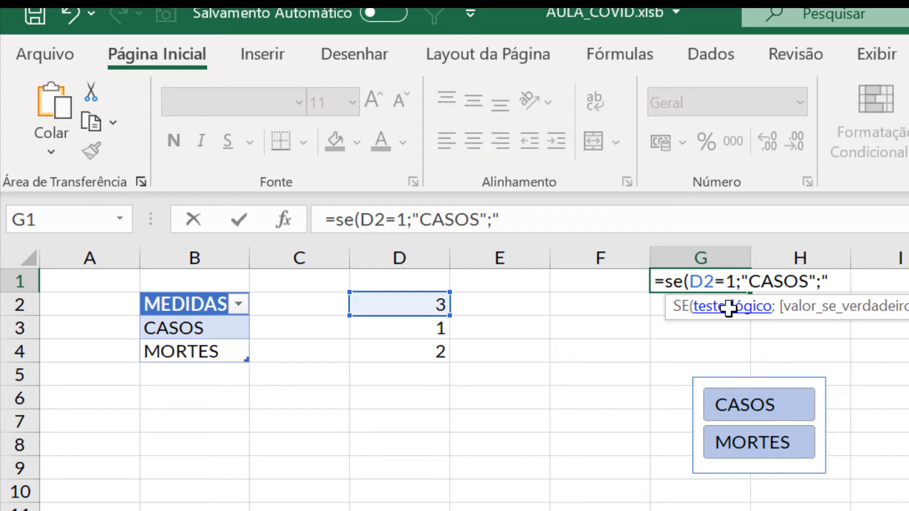
{"action": "type", "text": "MORTES"}
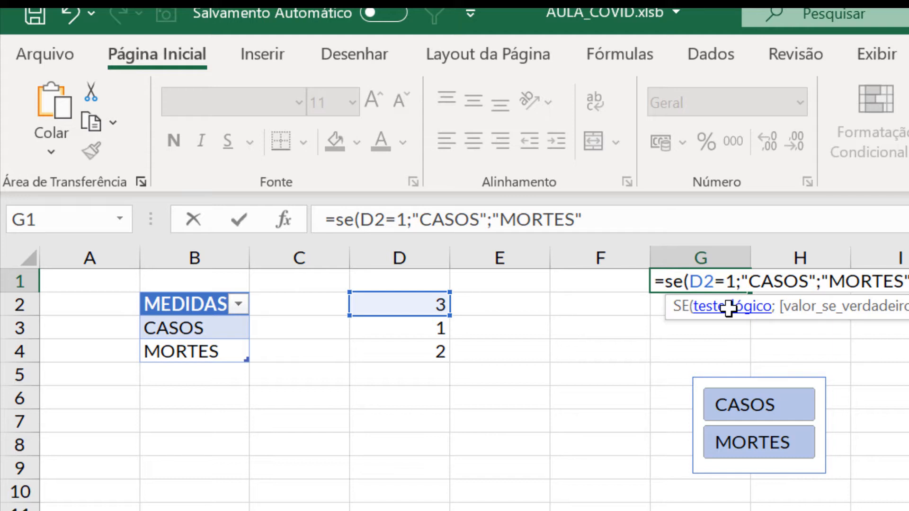
{"action": "key", "text": "Return"}
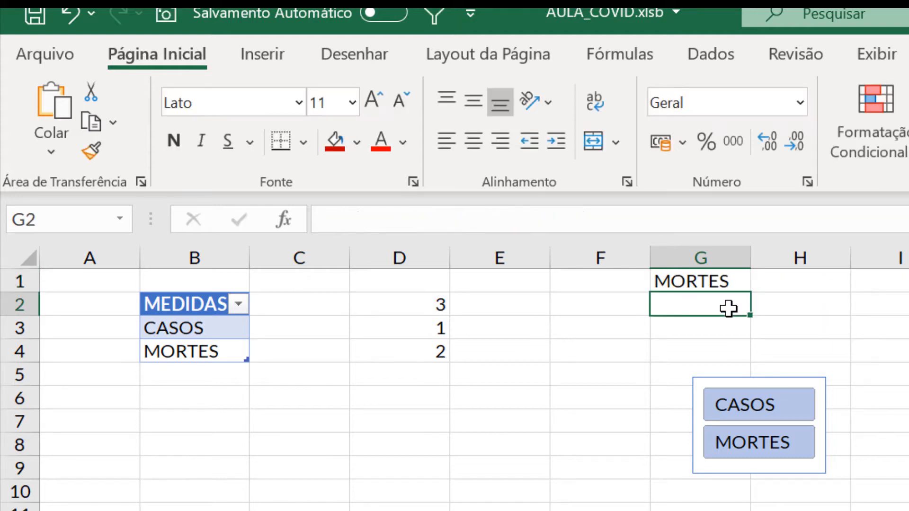
Test the G1 label by switching the slicer between CASOS and MORTES, ending on CASOS.
{"action": "left_click", "coordinate": [771, 411]}
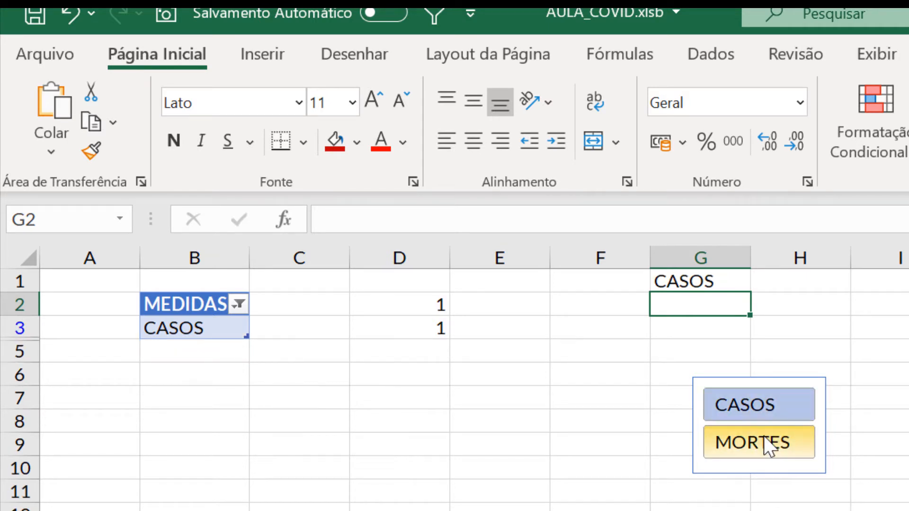
{"action": "left_click", "coordinate": [764, 438]}
{"action": "left_click", "coordinate": [771, 411]}
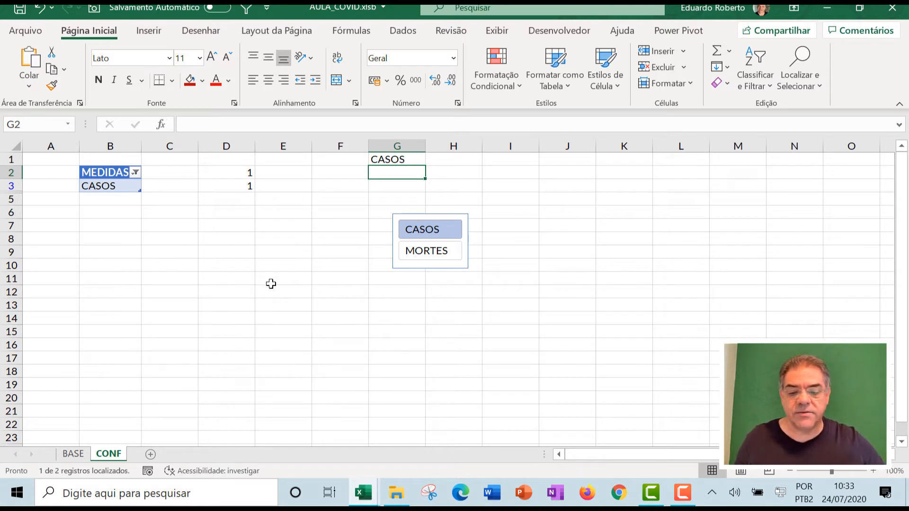
Select both measures in the slicer and move it to columns E and F, around rows 2 to 5.
{"action": "left_click", "coordinate": [441, 260], "text": "ctrl"}
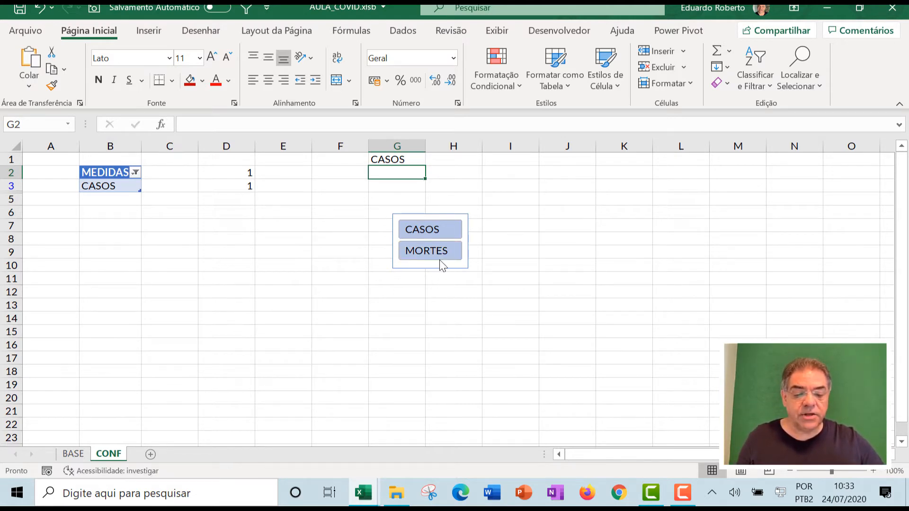
{"action": "left_click", "coordinate": [228, 237]}
{"action": "left_click", "coordinate": [171, 229]}
{"action": "left_click", "coordinate": [428, 307]}
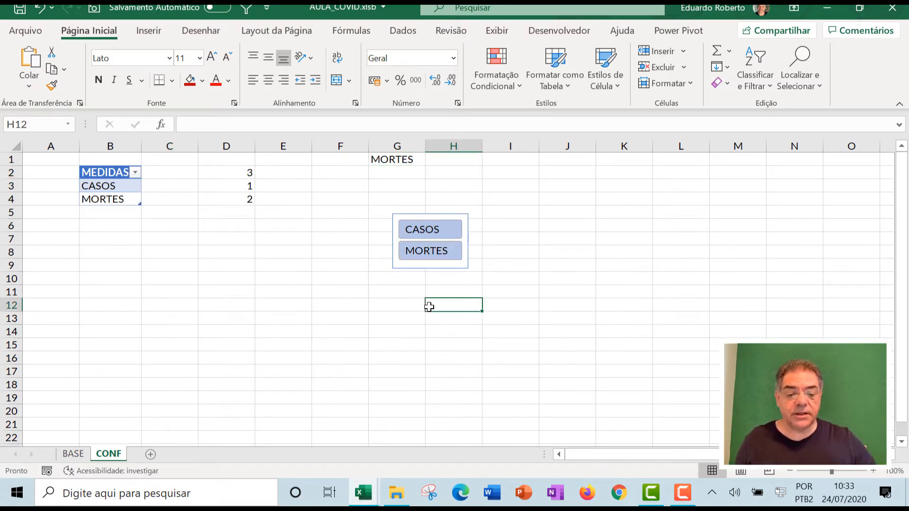
{"action": "left_click_drag", "start_coordinate": [462, 268], "coordinate": [346, 216]}
{"action": "left_click", "coordinate": [423, 250]}
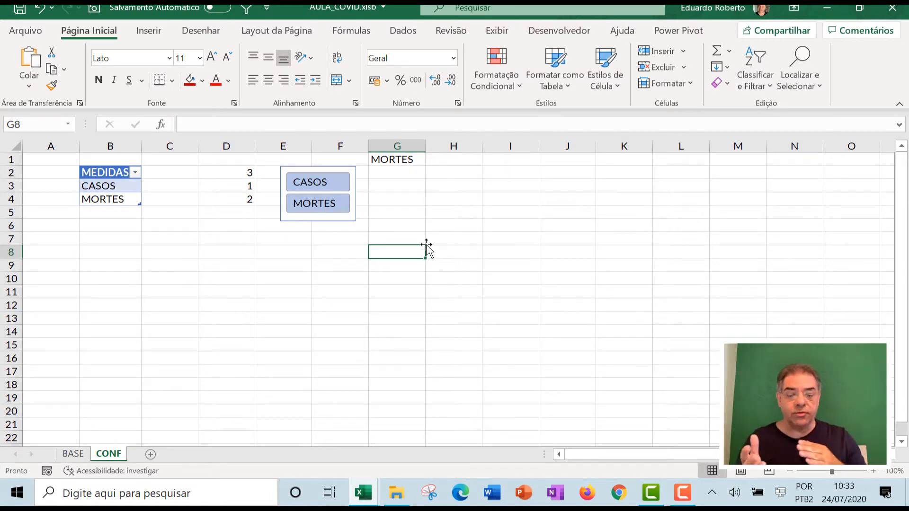
Switch to the finished PAINEL_COVID_MEDIAMOVEL_UF.xlsb dashboard to view its layout, and return to AULA_COVID.xlsb.
{"action": "key", "text": "alt+Tab"}
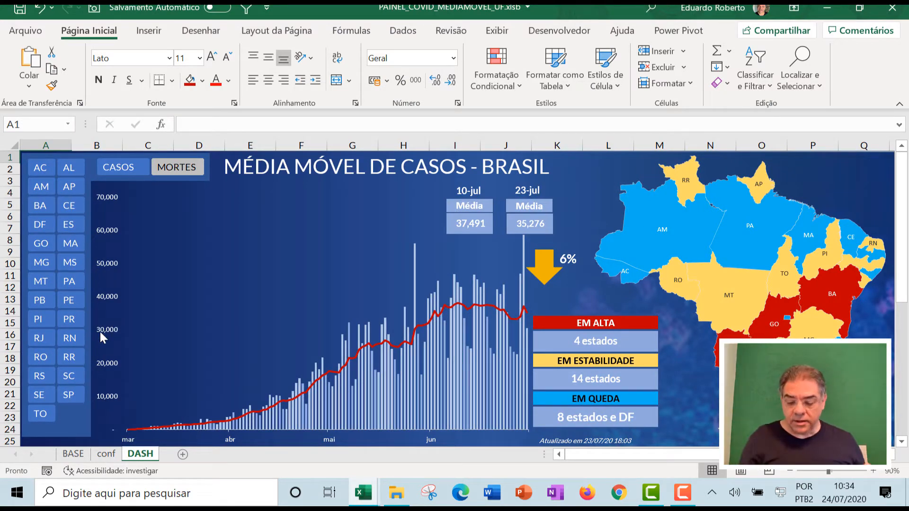
{"action": "key", "text": "alt+Tab"}
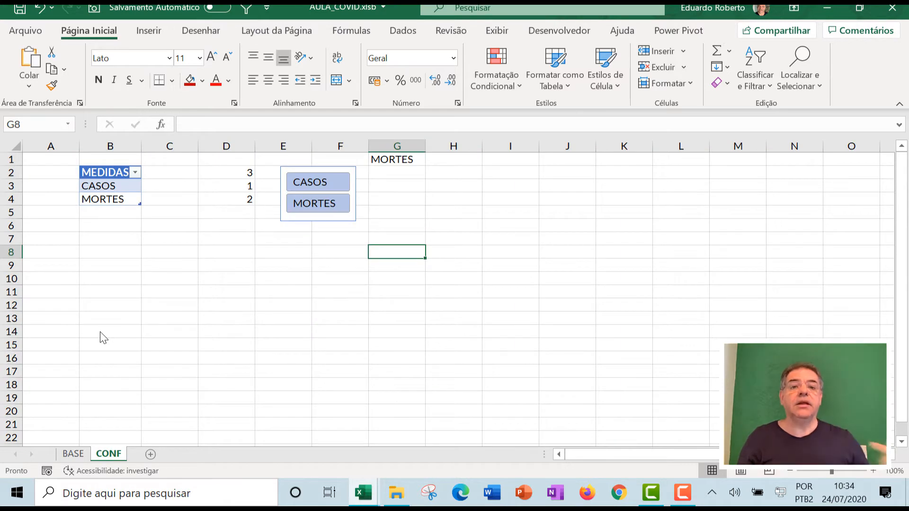
Create a PivotTable from the tBASE table of the BASE sheet at CONF!$B$10, with state as the row field.
{"action": "left_click", "coordinate": [74, 455]}
{"action": "left_click", "coordinate": [271, 362]}
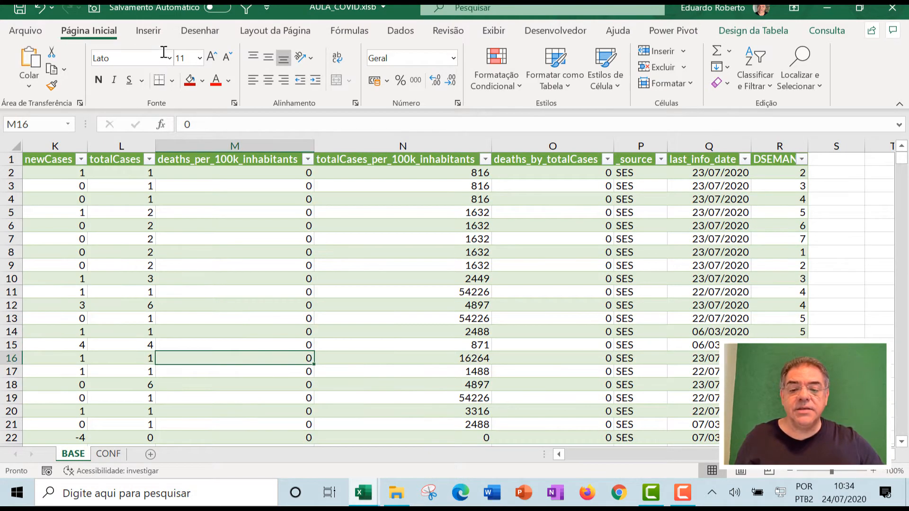
{"action": "left_click", "coordinate": [148, 31]}
{"action": "left_click", "coordinate": [32, 72]}
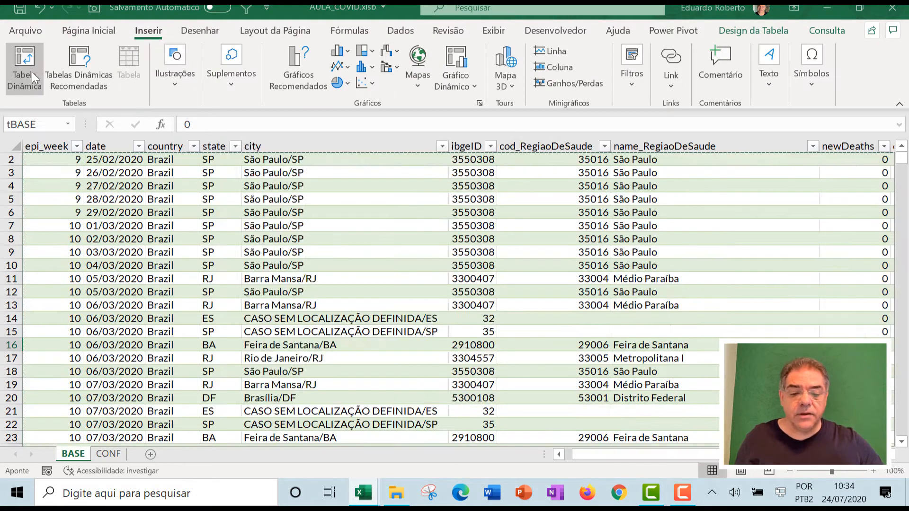
{"action": "left_click", "coordinate": [267, 320]}
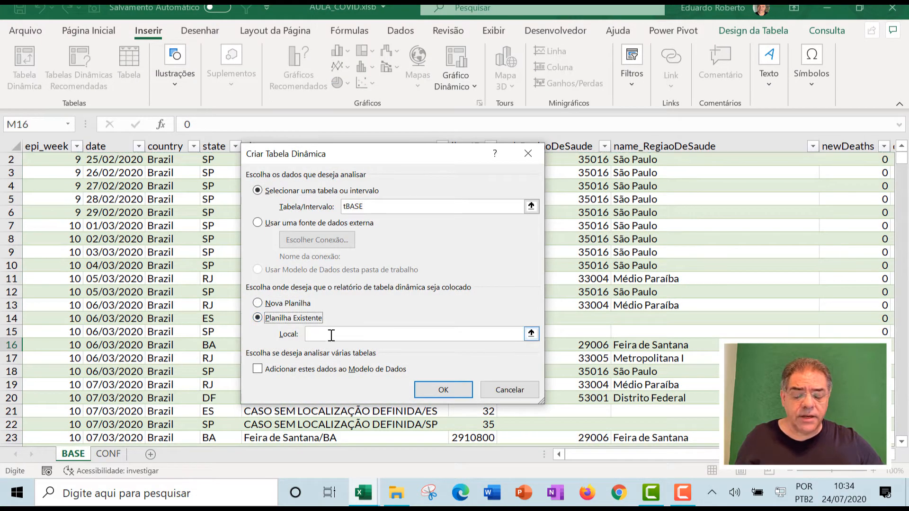
{"action": "left_click", "coordinate": [108, 454]}
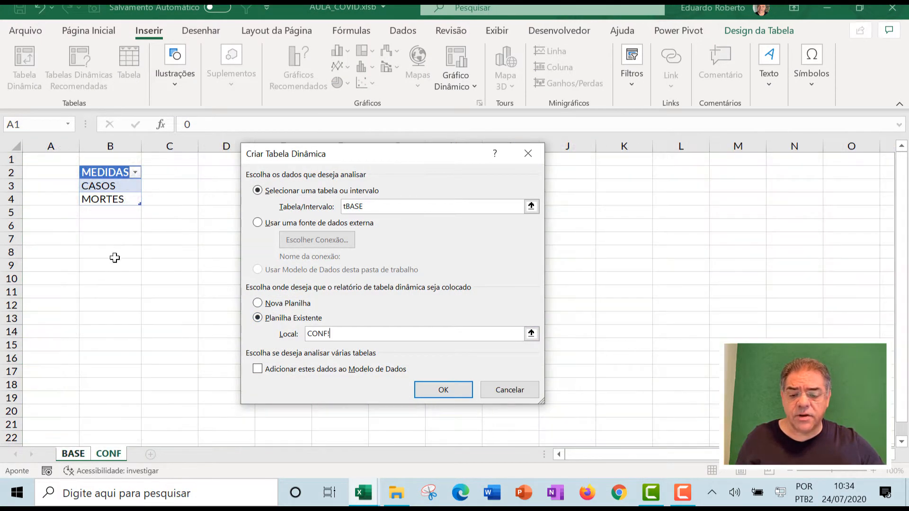
{"action": "left_click", "coordinate": [99, 278]}
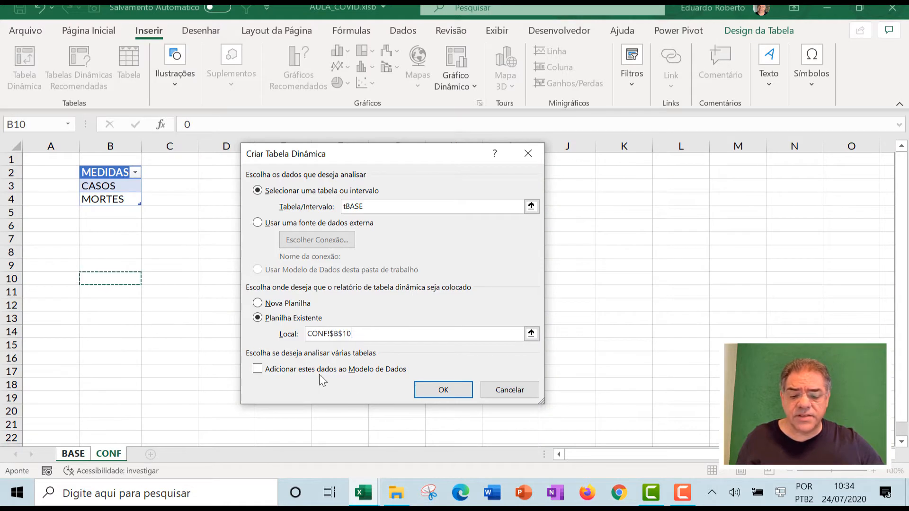
{"action": "left_click", "coordinate": [446, 392]}
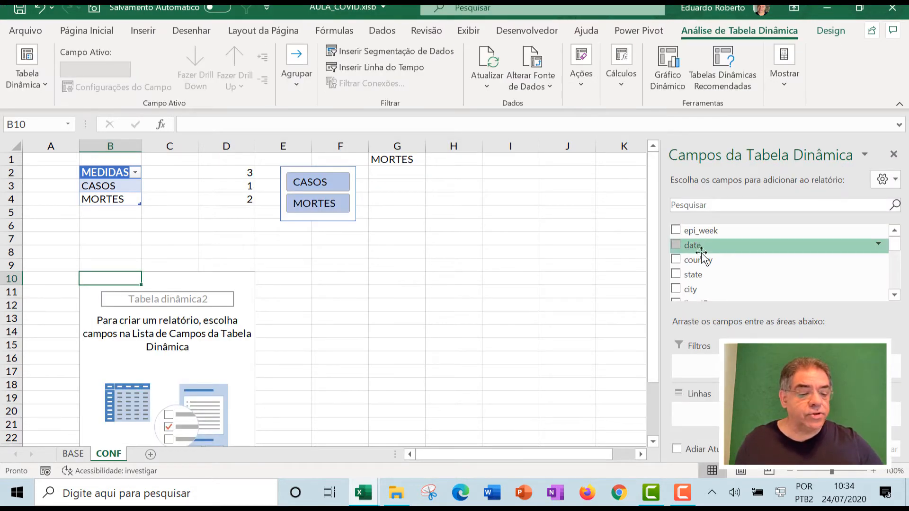
{"action": "left_click_drag", "start_coordinate": [691, 275], "coordinate": [710, 415]}
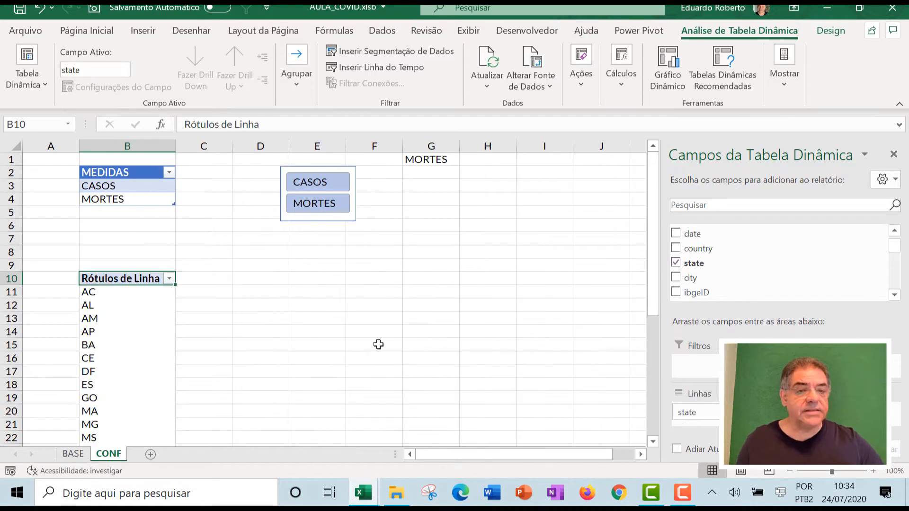
Remove the grand total row from the state PivotTable on the CONF sheet.
{"action": "scroll", "coordinate": [111, 378], "scroll_direction": "down", "scroll_amount": 8}
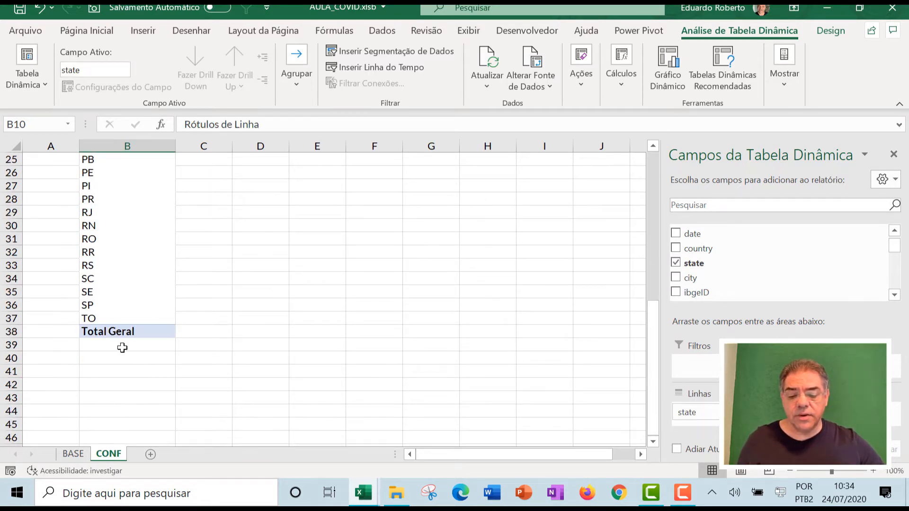
{"action": "right_click", "coordinate": [125, 332]}
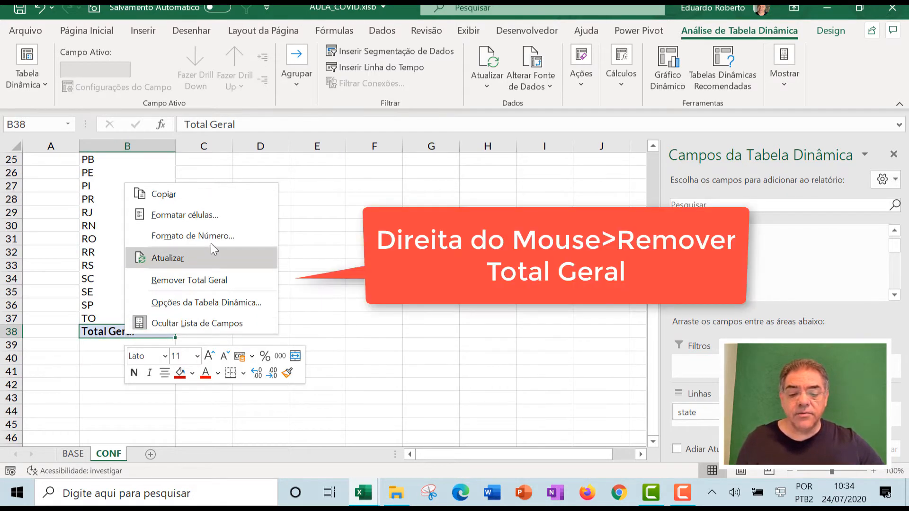
{"action": "left_click", "coordinate": [215, 284]}
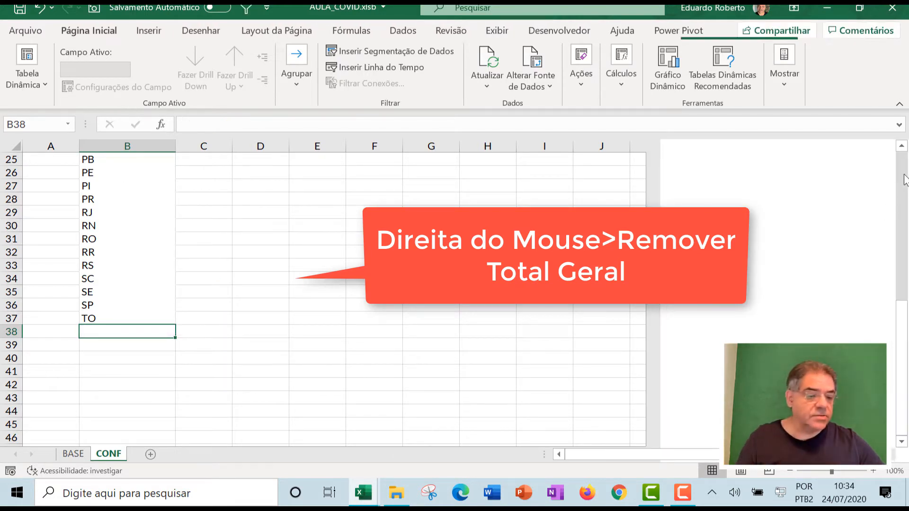
{"action": "left_click", "coordinate": [280, 253]}
{"action": "left_click", "coordinate": [160, 227]}
{"action": "scroll", "coordinate": [227, 241], "scroll_direction": "up", "scroll_amount": 8}
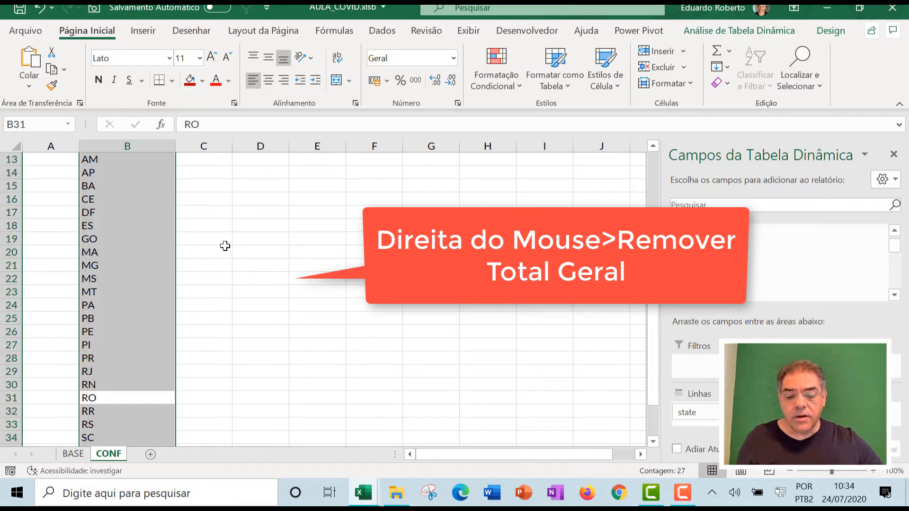
Insert a slicer on the state field of the PivotTable and place it below the measures slicer, starting around row 9.
{"action": "left_click", "coordinate": [132, 331]}
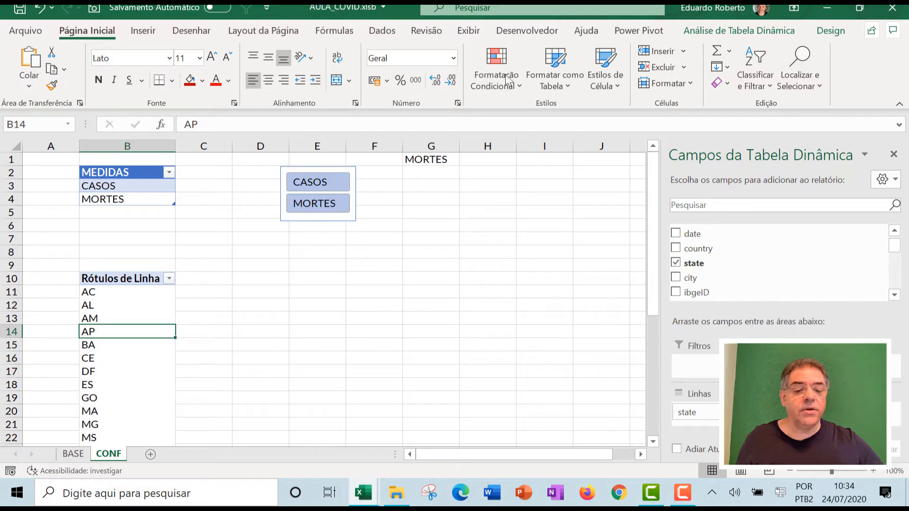
{"action": "left_click", "coordinate": [831, 30]}
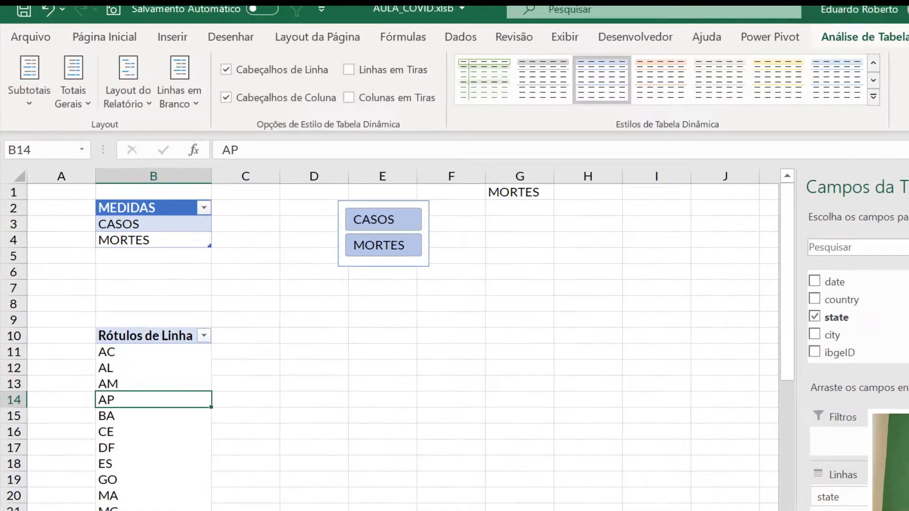
{"action": "left_click", "coordinate": [739, 30]}
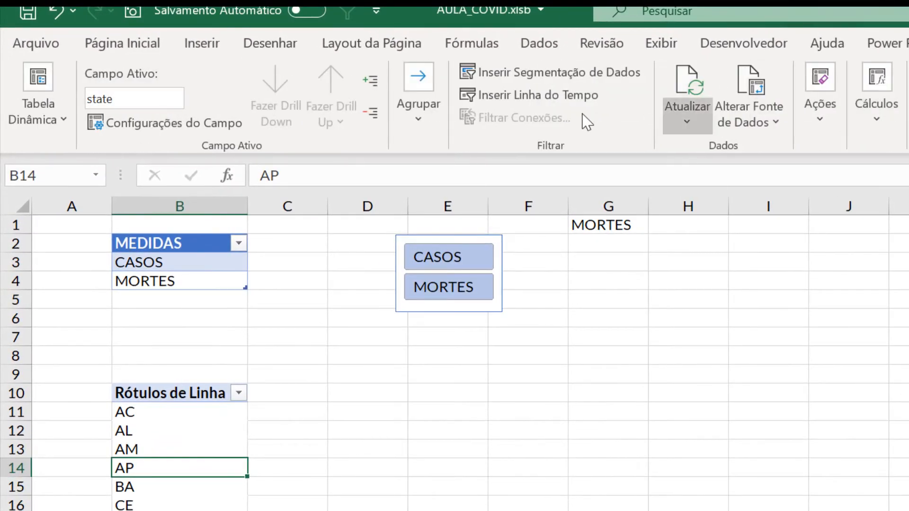
{"action": "left_click", "coordinate": [539, 80]}
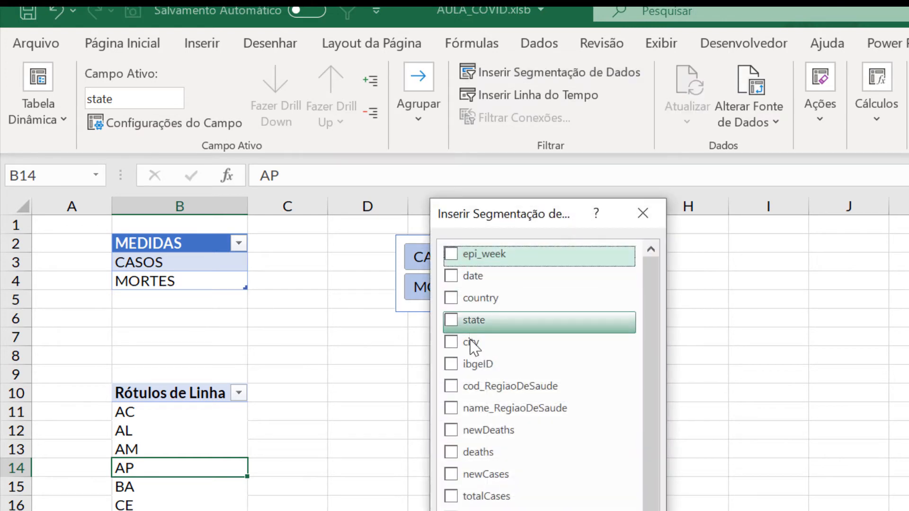
{"action": "left_click", "coordinate": [451, 319]}
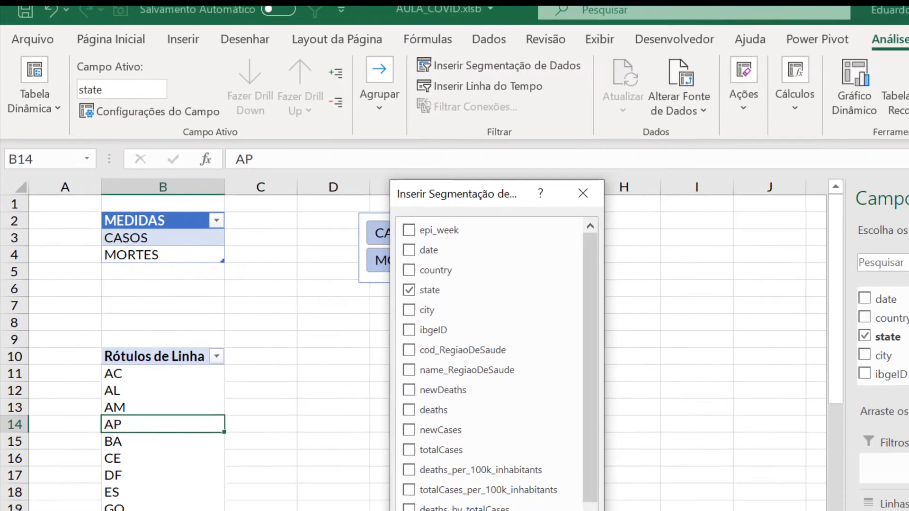
{"action": "key", "text": "Return"}
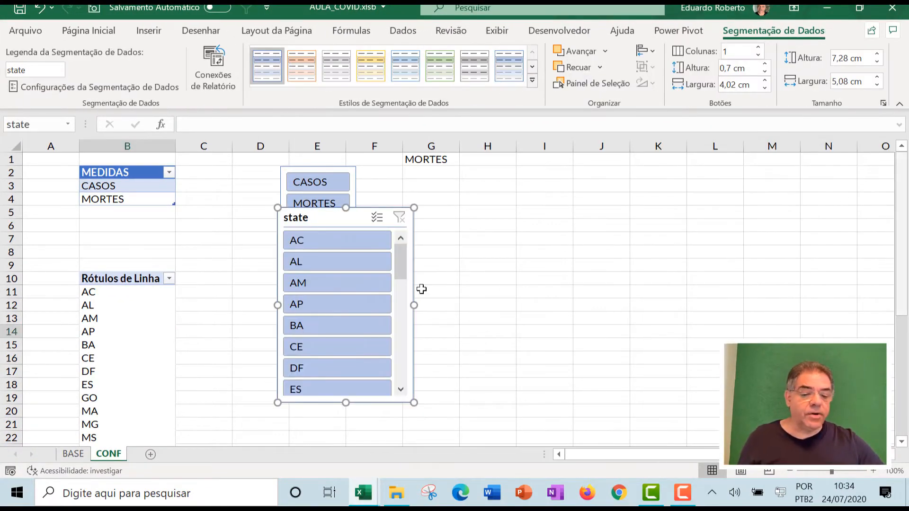
{"action": "left_click_drag", "start_coordinate": [416, 334], "coordinate": [418, 384]}
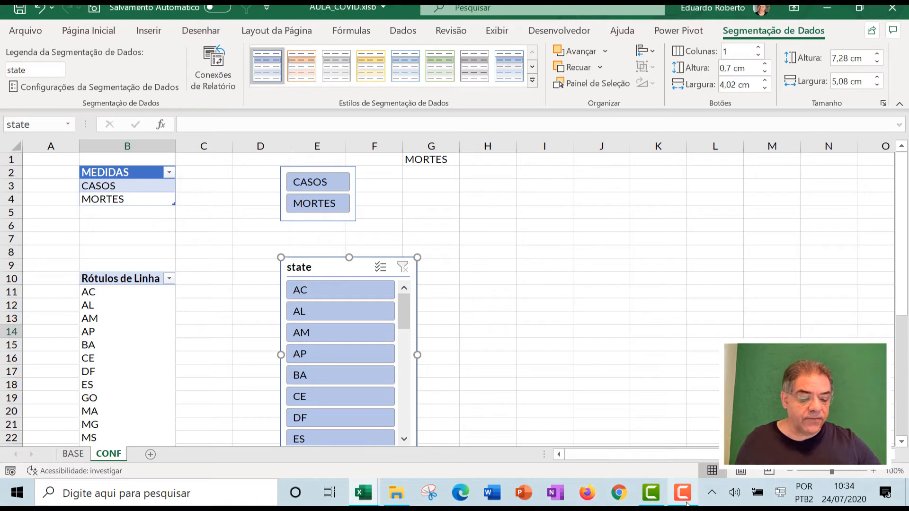
Test both slicers by filtering to state AP and measure CASOS, and restore all measures and states.
{"action": "mouse_move", "coordinate": [685, 502]}
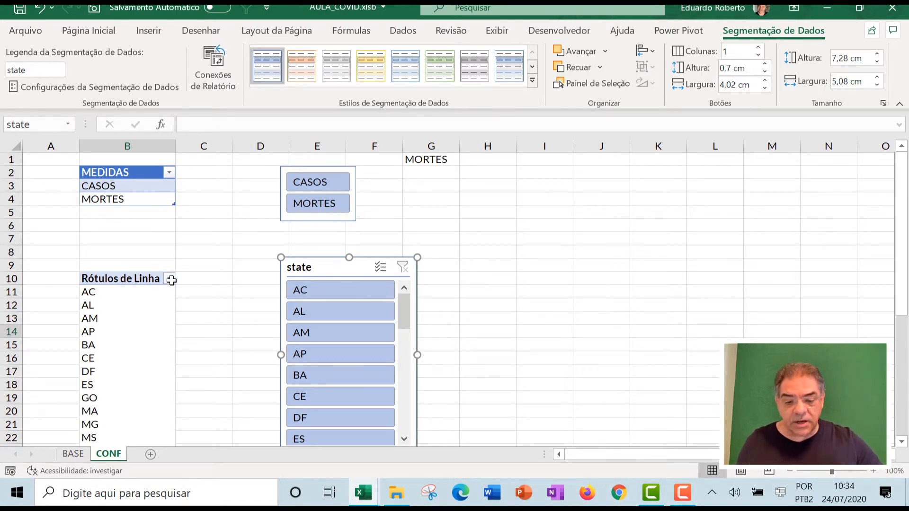
{"action": "left_click", "coordinate": [355, 353]}
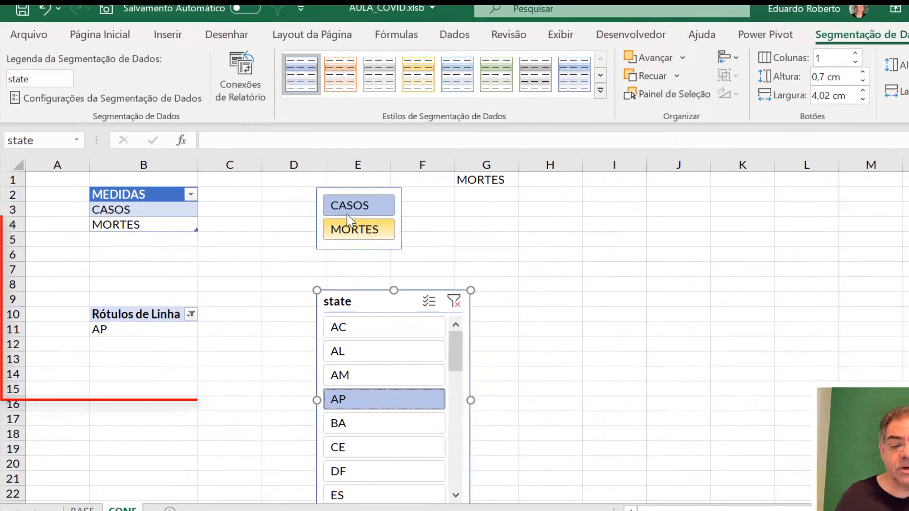
{"action": "left_click", "coordinate": [295, 180]}
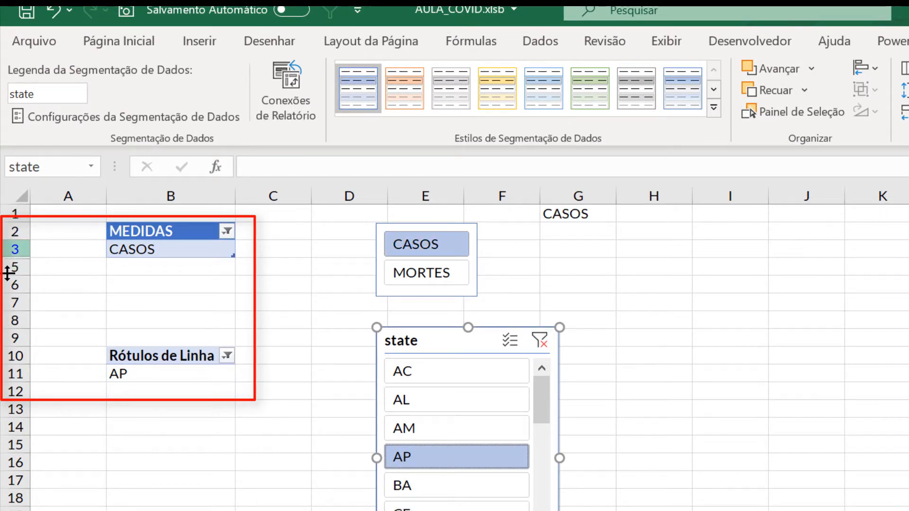
{"action": "left_click", "coordinate": [425, 283]}
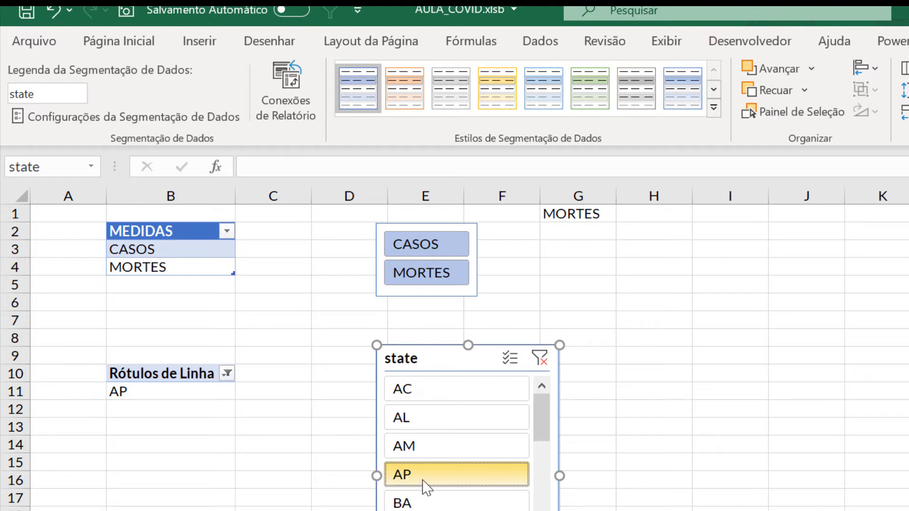
{"action": "key", "text": "alt+c"}
{"action": "scroll", "coordinate": [135, 431], "scroll_direction": "down", "scroll_amount": 7}
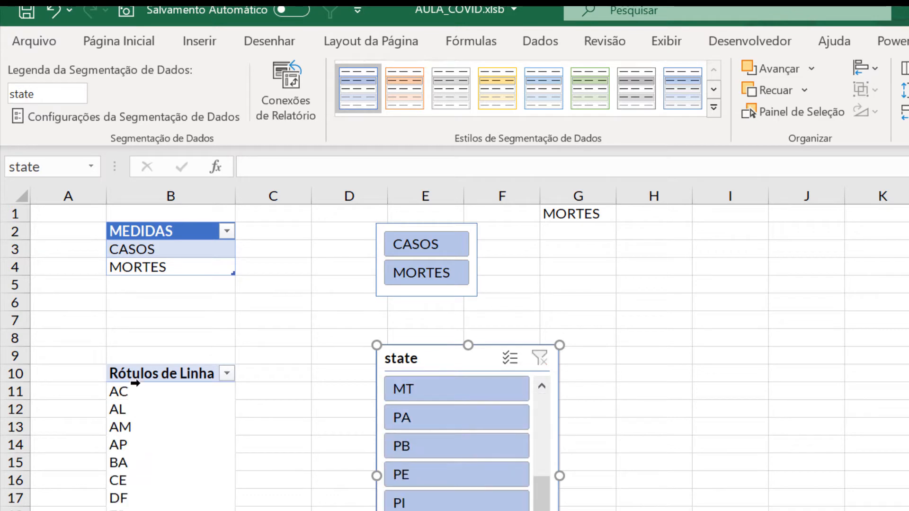
Fill cell B38, directly below the last state of the PivotTable, with red as an end marker.
{"action": "left_click", "coordinate": [244, 478]}
{"action": "scroll", "coordinate": [243, 492], "scroll_direction": "down", "scroll_amount": 9}
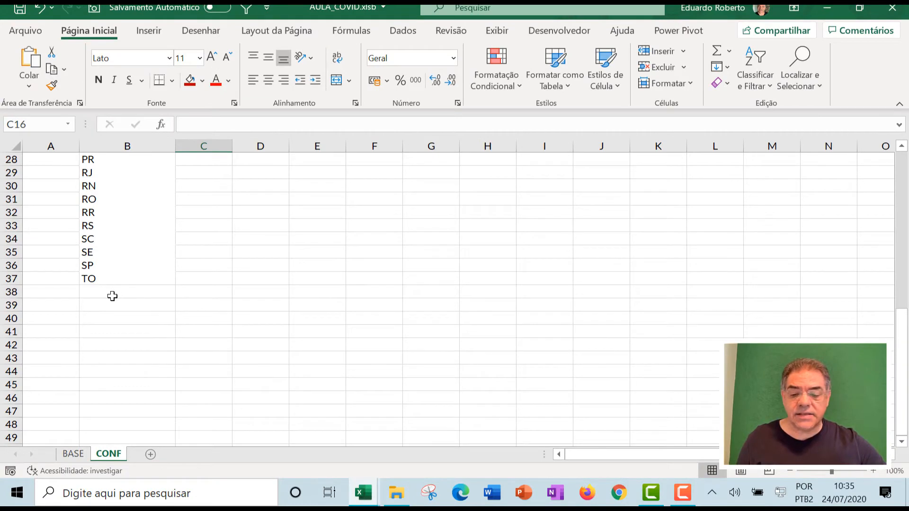
{"action": "left_click", "coordinate": [112, 296]}
{"action": "left_click", "coordinate": [190, 80]}
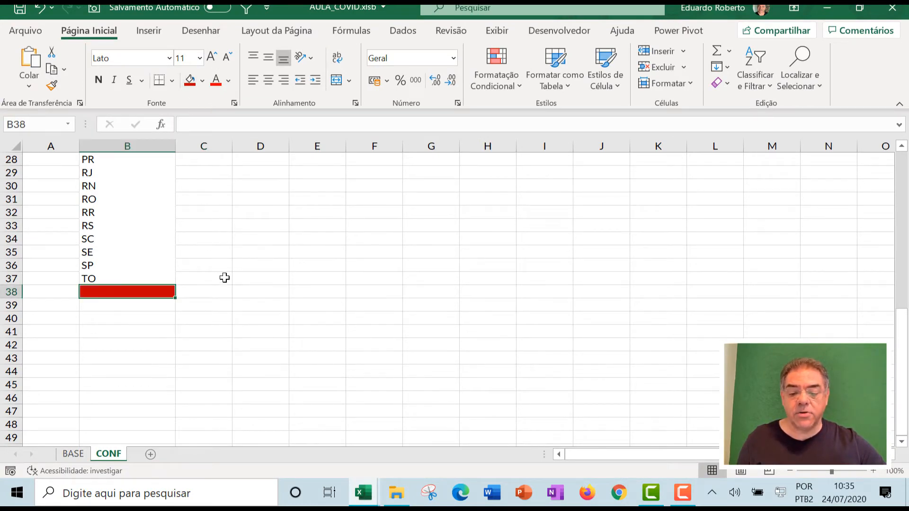
{"action": "left_click", "coordinate": [241, 307]}
{"action": "left_click", "coordinate": [187, 187]}
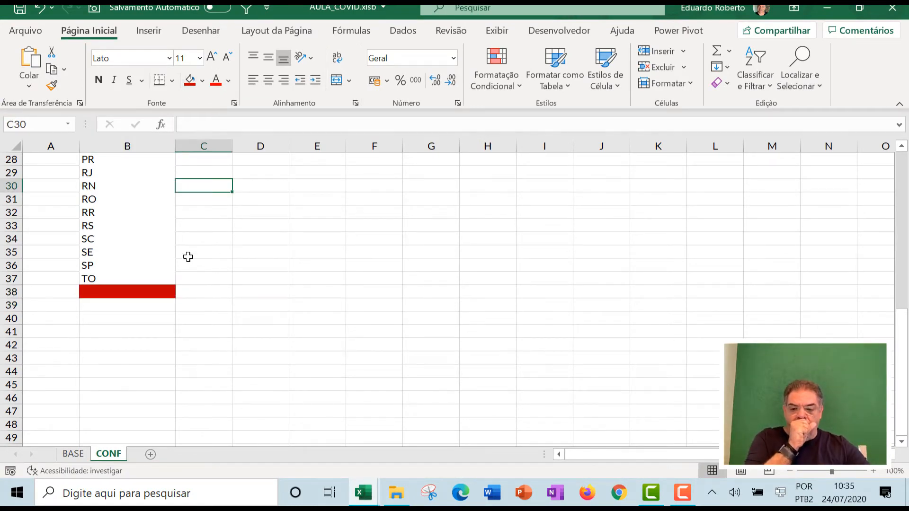
Enter =CONT.VALORES(B11:B37) in C10 to count the states listed in the PivotTable.
{"action": "scroll", "coordinate": [188, 256], "scroll_direction": "up", "scroll_amount": 9}
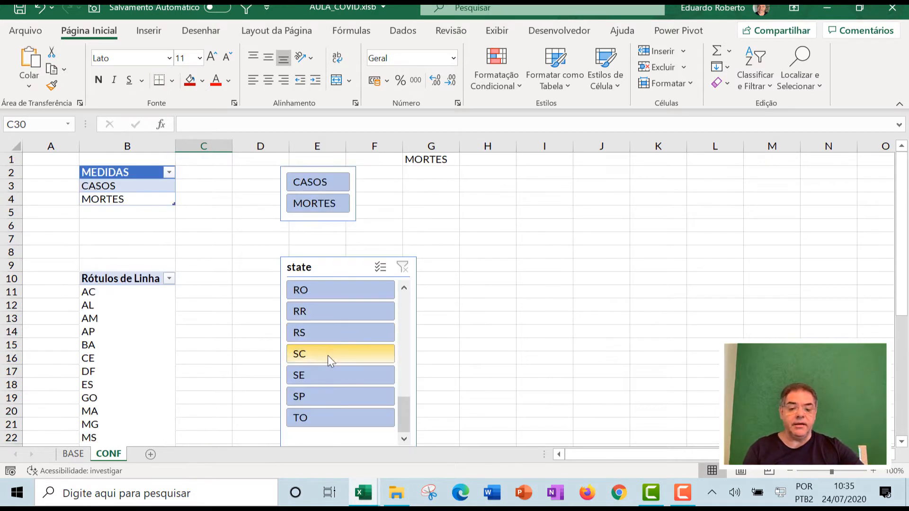
{"action": "left_click", "coordinate": [213, 278]}
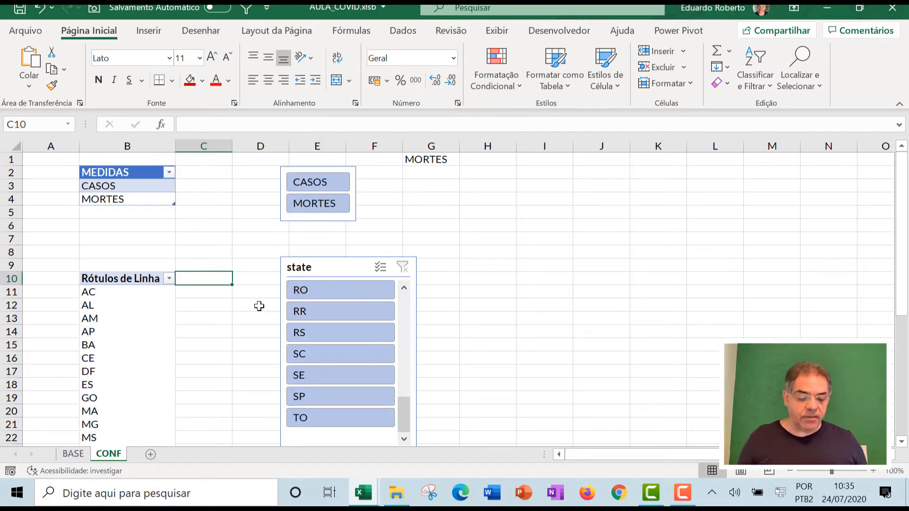
{"action": "type", "text": "="}
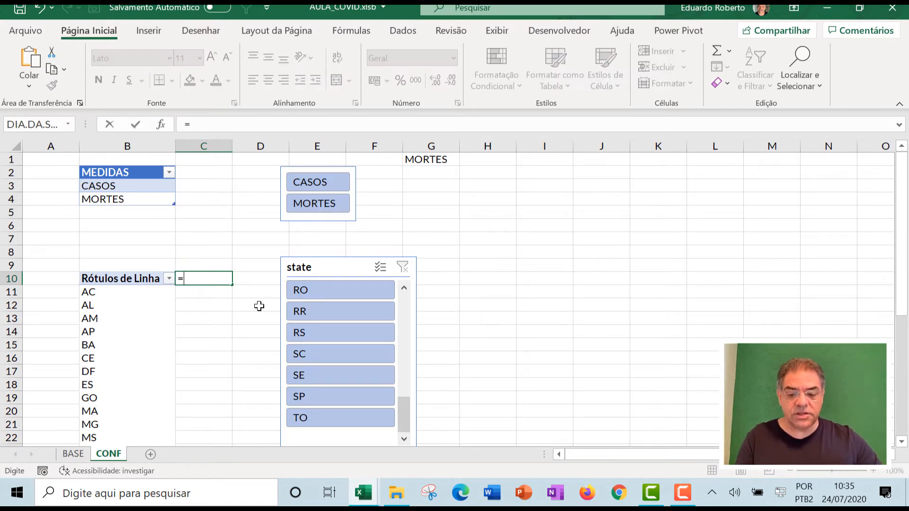
{"action": "type", "text": "CON"}
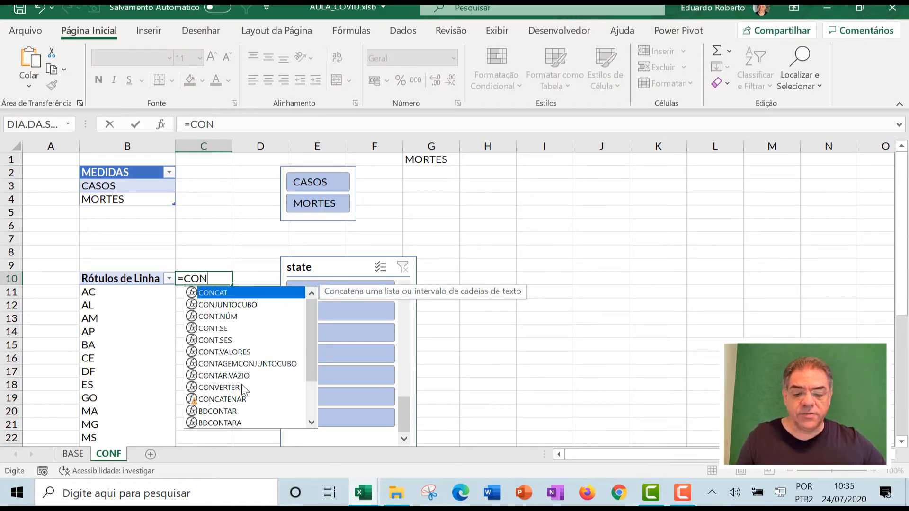
{"action": "double_click", "coordinate": [234, 352]}
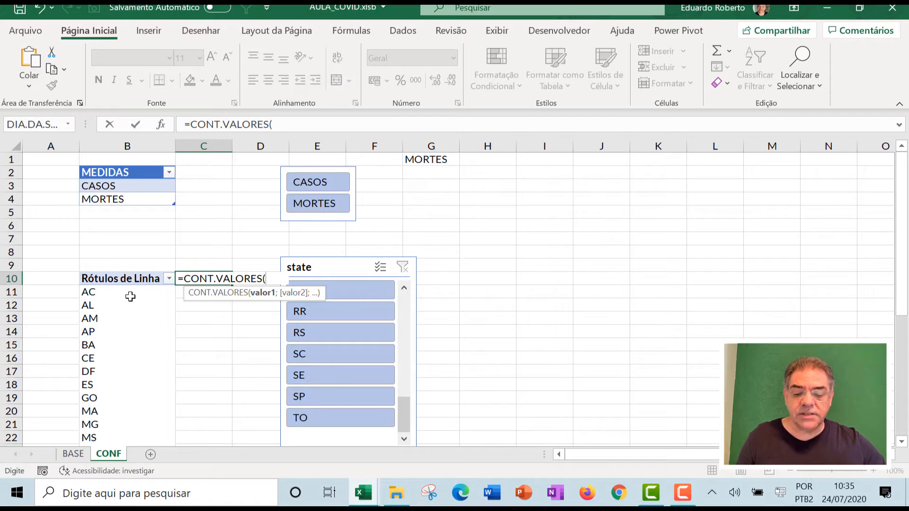
{"action": "left_click_drag", "start_coordinate": [115, 294], "coordinate": [116, 423]}
{"action": "key", "text": "Return"}
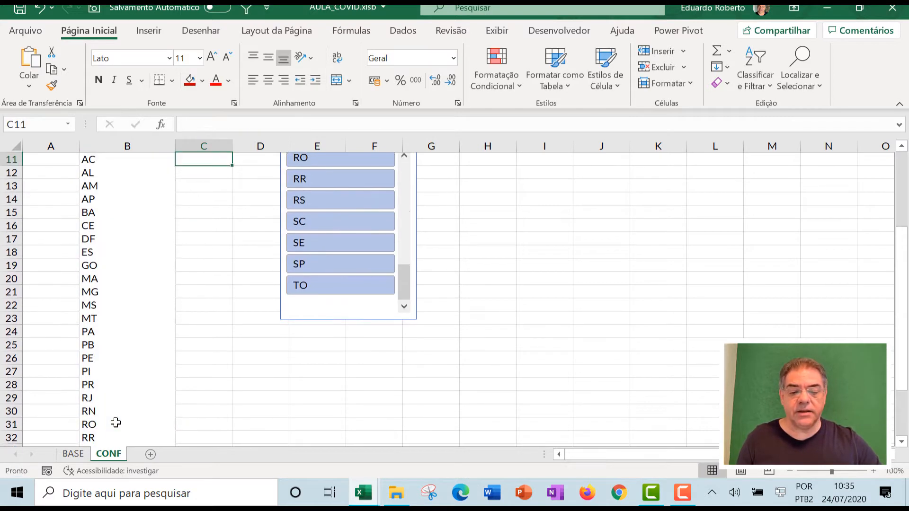
Test the count in C10 by filtering the state slicer to RS, and clear the filter again.
{"action": "key", "text": "Up"}
{"action": "key", "text": "Up"}
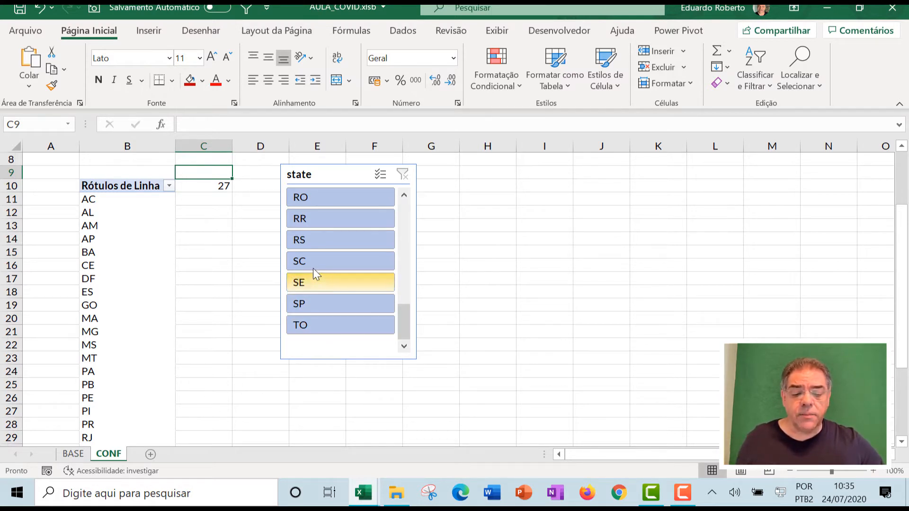
{"action": "left_click", "coordinate": [323, 243]}
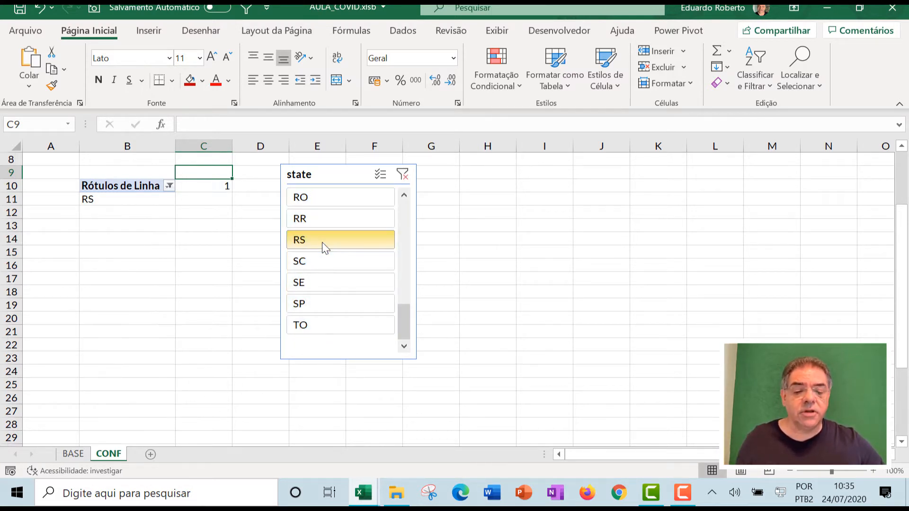
{"action": "left_click", "coordinate": [323, 243]}
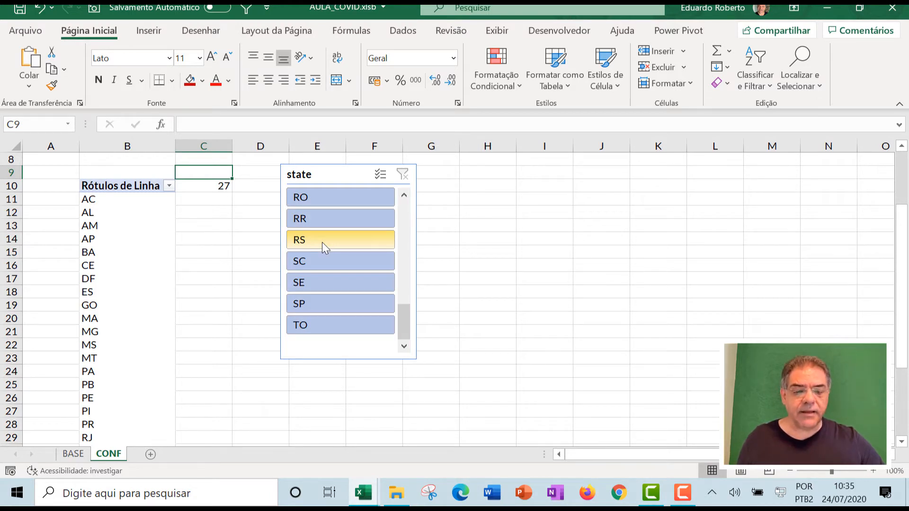
Change C10 to =SE(CONT.VALORES(B11:B37)=1;B11;"*") and test it by filtering the state slicer to SC and restoring all states.
{"action": "left_click", "coordinate": [187, 226]}
{"action": "key", "text": "F2"}
{"action": "left_click", "coordinate": [202, 185]}
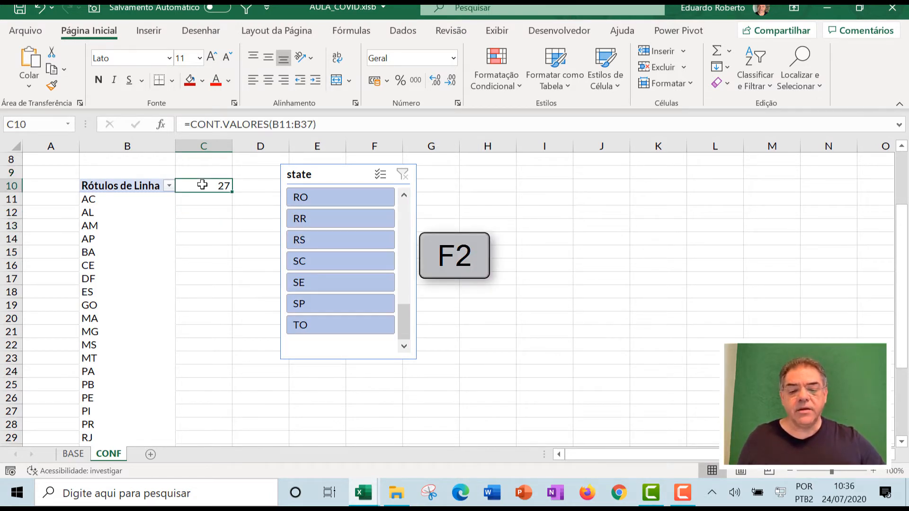
{"action": "left_click", "coordinate": [189, 124]}
{"action": "type", "text": "SE("}
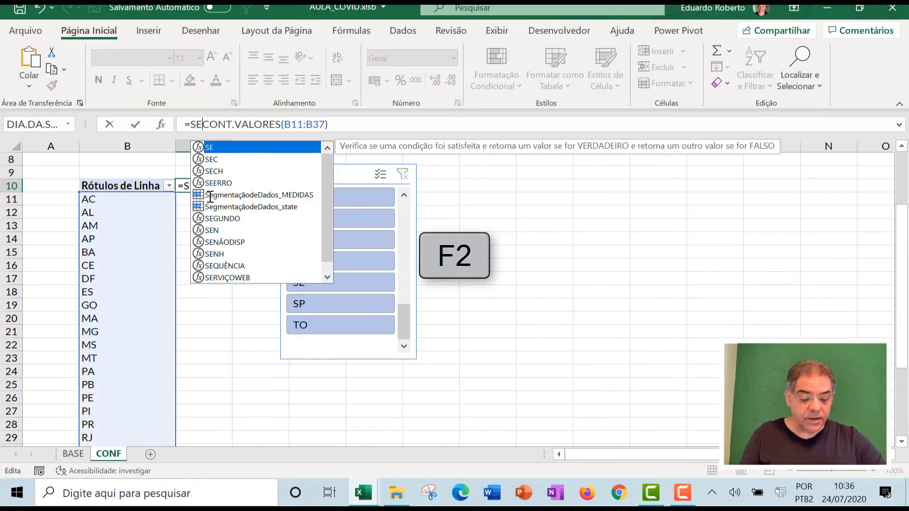
{"action": "left_click", "coordinate": [344, 124]}
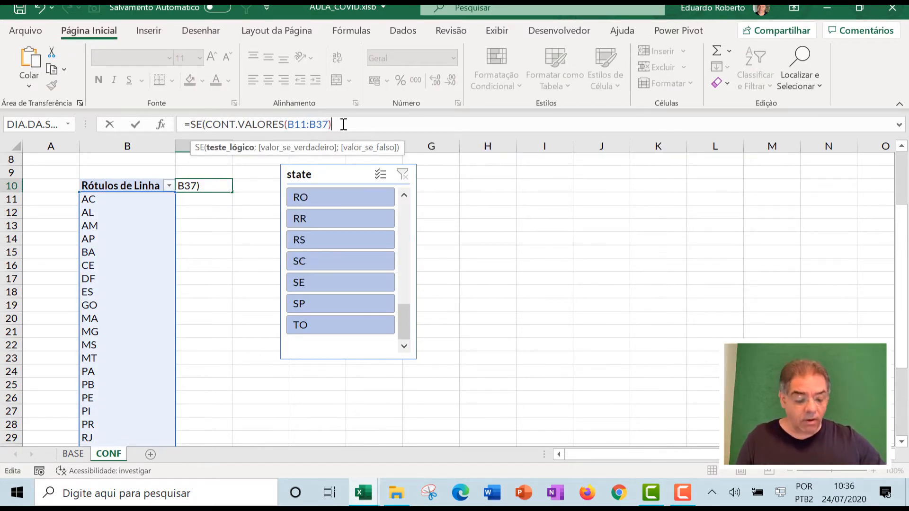
{"action": "type", "text": "=1;"}
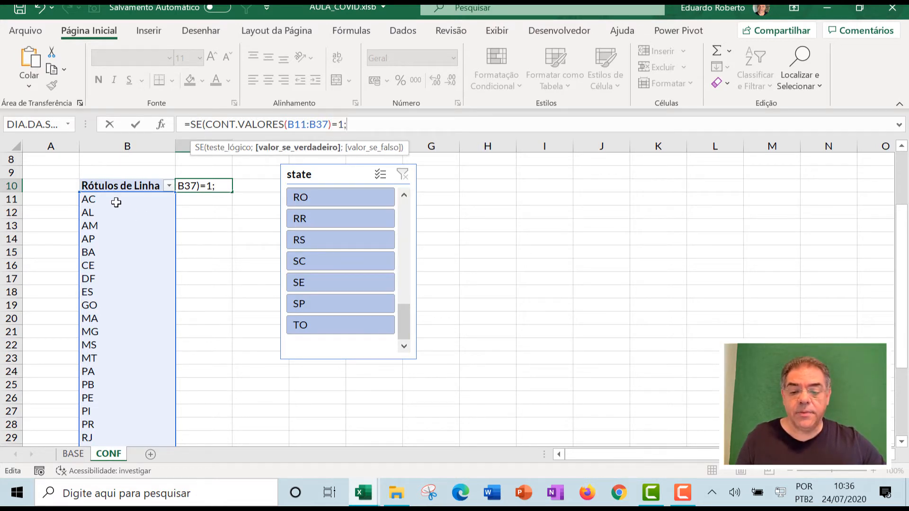
{"action": "left_click", "coordinate": [116, 202]}
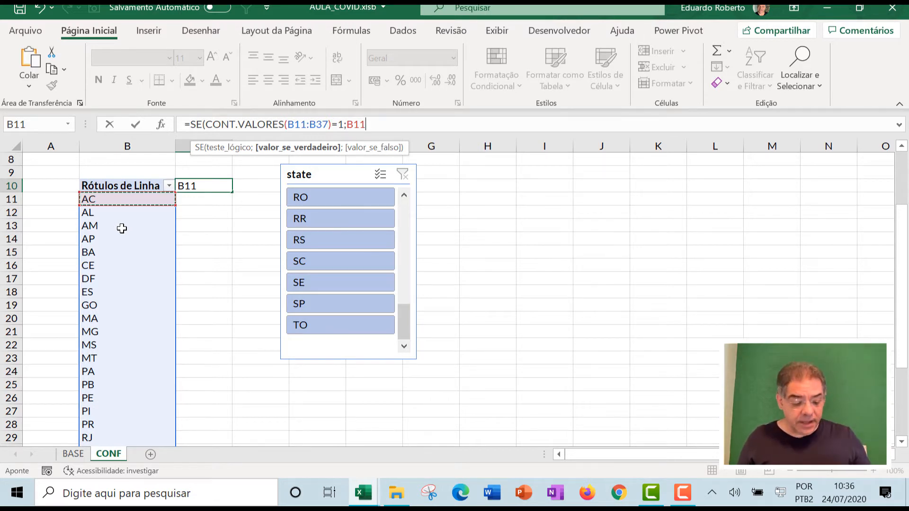
{"action": "type", "text": ";\"*"}
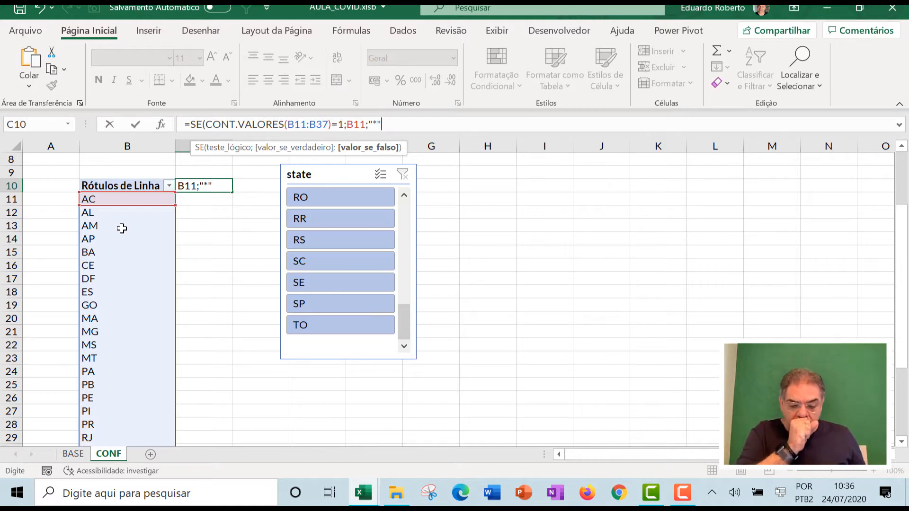
{"action": "type", "text": "\")"}
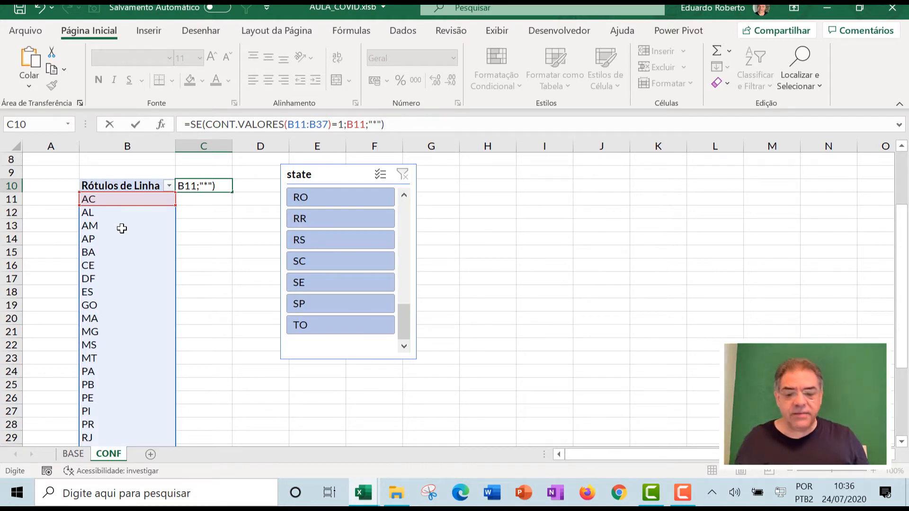
{"action": "key", "text": "Return"}
{"action": "key", "text": "Up"}
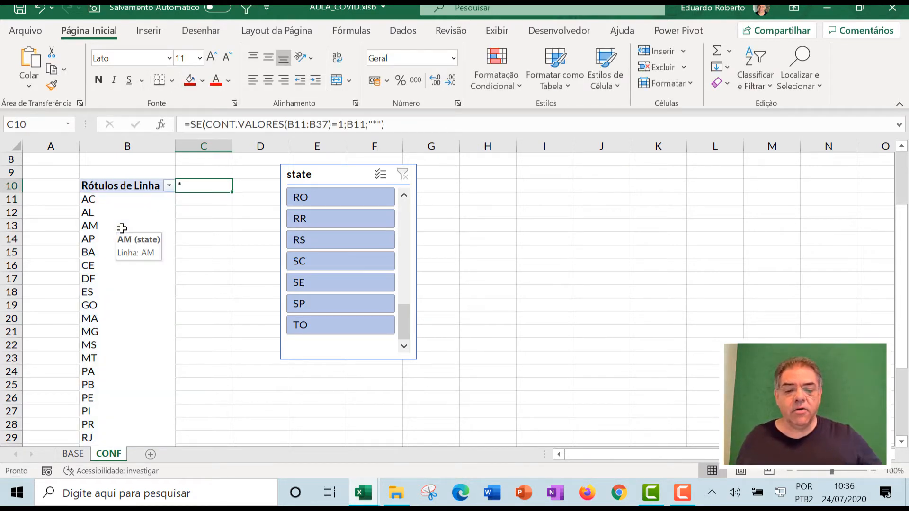
{"action": "left_click", "coordinate": [332, 258]}
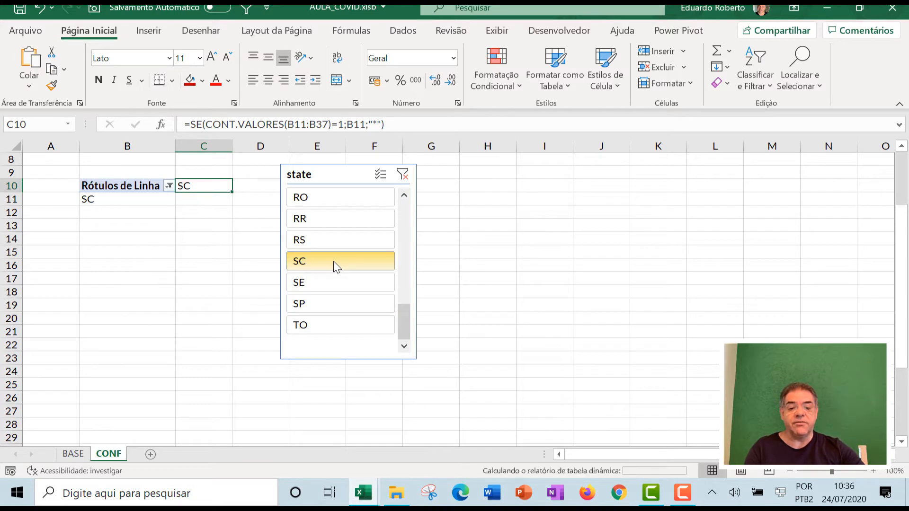
{"action": "left_click", "coordinate": [333, 260]}
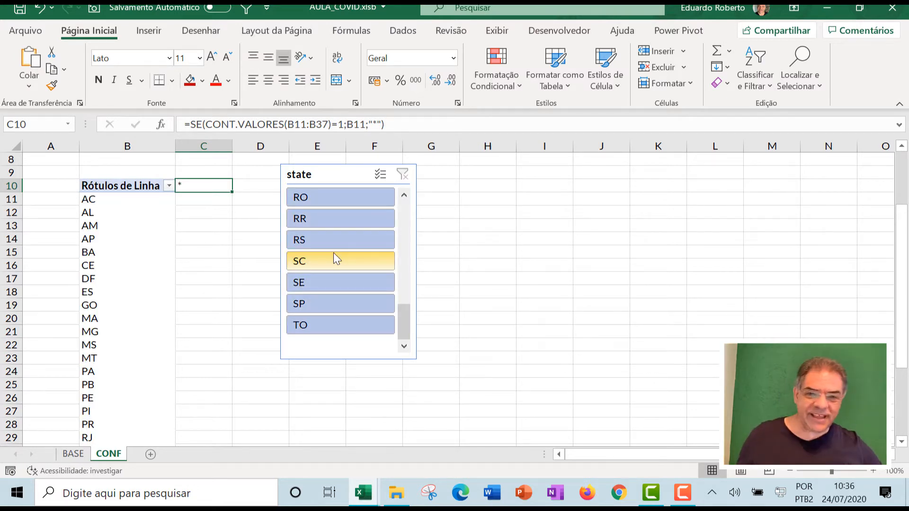
Hide the header of the state slicer and arrange its buttons in 2 columns.
{"action": "right_click", "coordinate": [362, 354]}
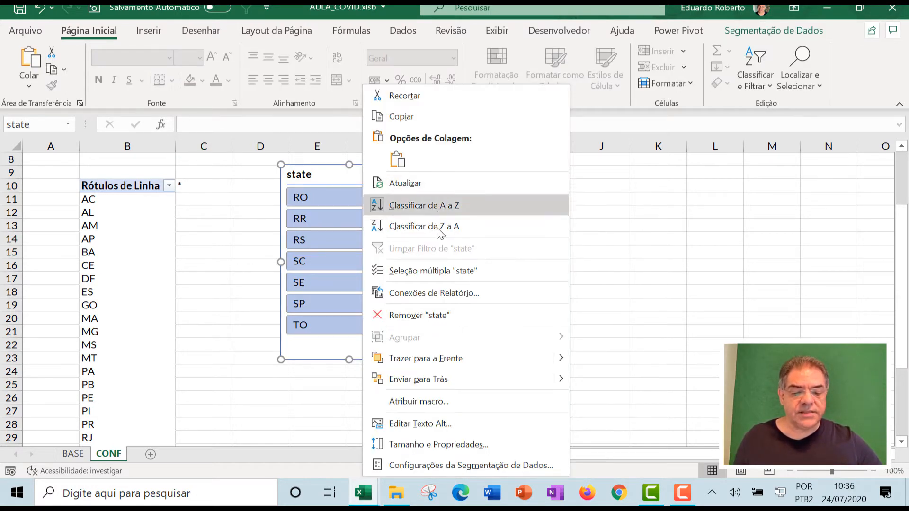
{"action": "left_click", "coordinate": [416, 466]}
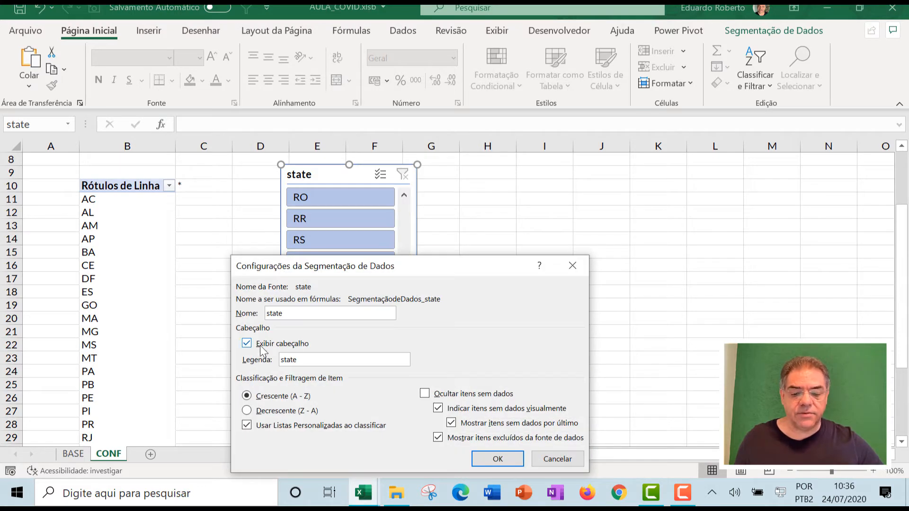
{"action": "left_click", "coordinate": [497, 459]}
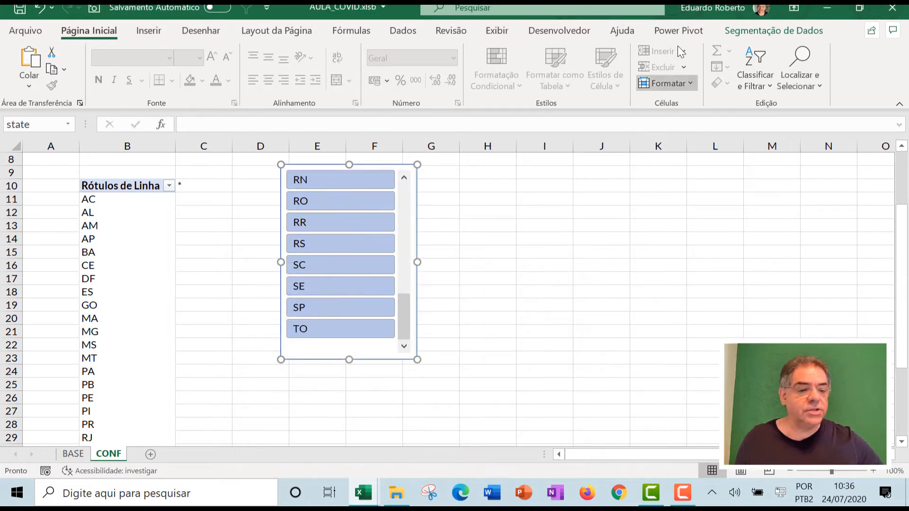
{"action": "left_click", "coordinate": [800, 33]}
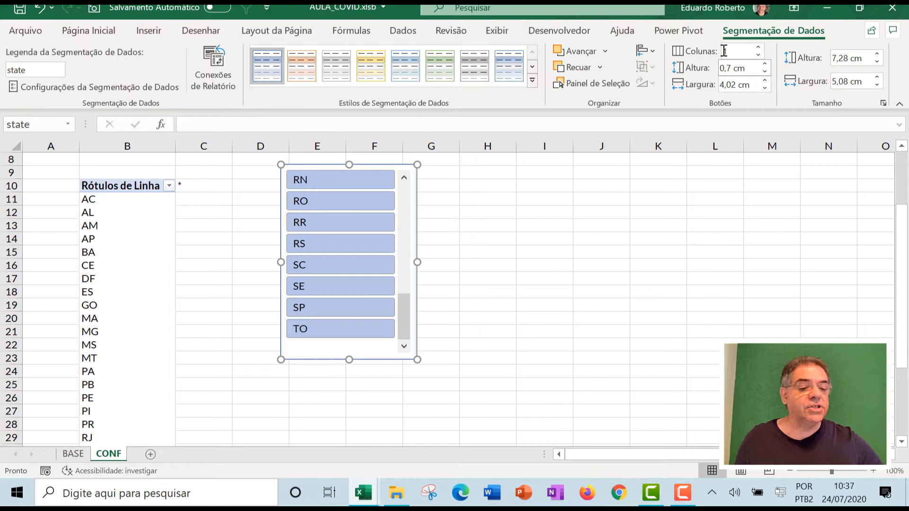
{"action": "left_click", "coordinate": [757, 48]}
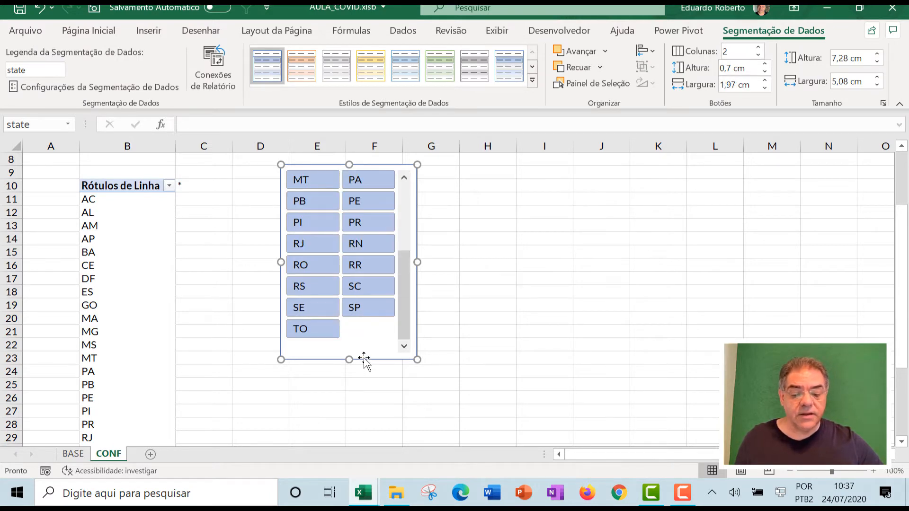
Move the state slicer up beside the CASOS/MORTES measure slicer.
{"action": "left_click", "coordinate": [509, 318]}
{"action": "scroll", "coordinate": [442, 235], "scroll_direction": "up", "scroll_amount": 3}
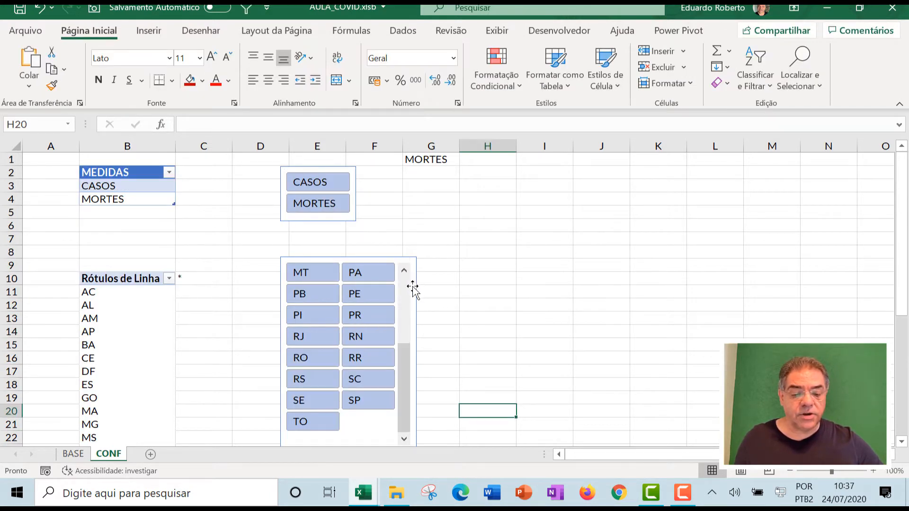
{"action": "left_click", "coordinate": [413, 288]}
{"action": "left_click_drag", "start_coordinate": [418, 290], "coordinate": [496, 200]}
{"action": "left_click", "coordinate": [578, 267]}
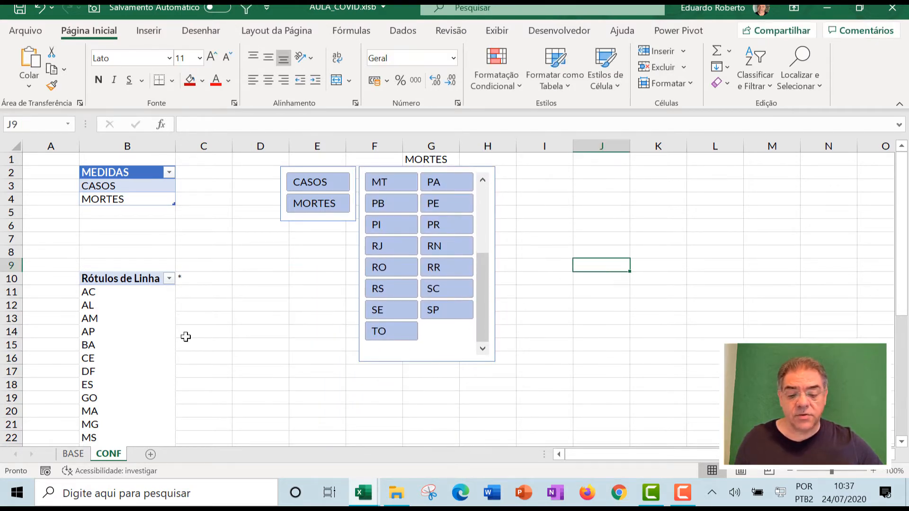
Examine the PivotTable's state list down to the red end marker and the empty rows beneath it.
{"action": "scroll", "coordinate": [192, 327], "scroll_direction": "down", "scroll_amount": 9}
{"action": "scroll", "coordinate": [117, 305], "scroll_direction": "up", "scroll_amount": 9}
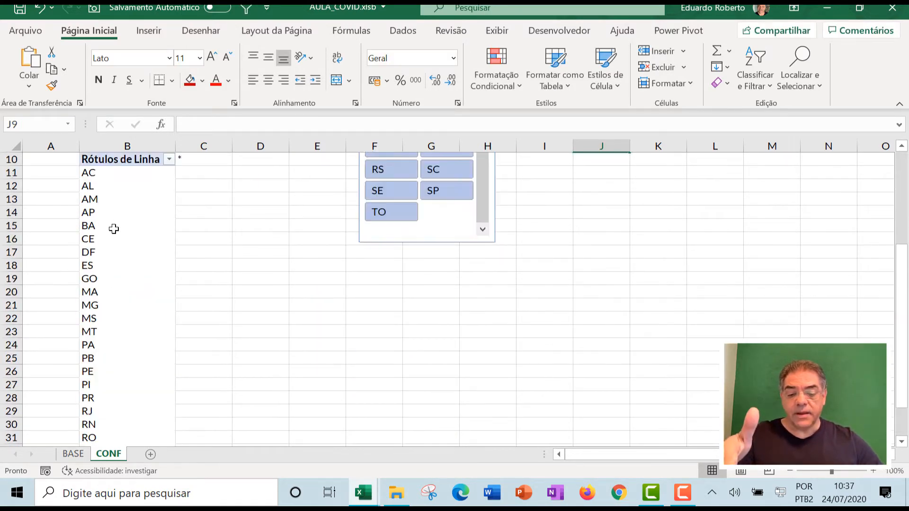
{"action": "scroll", "coordinate": [109, 308], "scroll_direction": "down", "scroll_amount": 3}
{"action": "scroll", "coordinate": [99, 349], "scroll_direction": "down", "scroll_amount": 2}
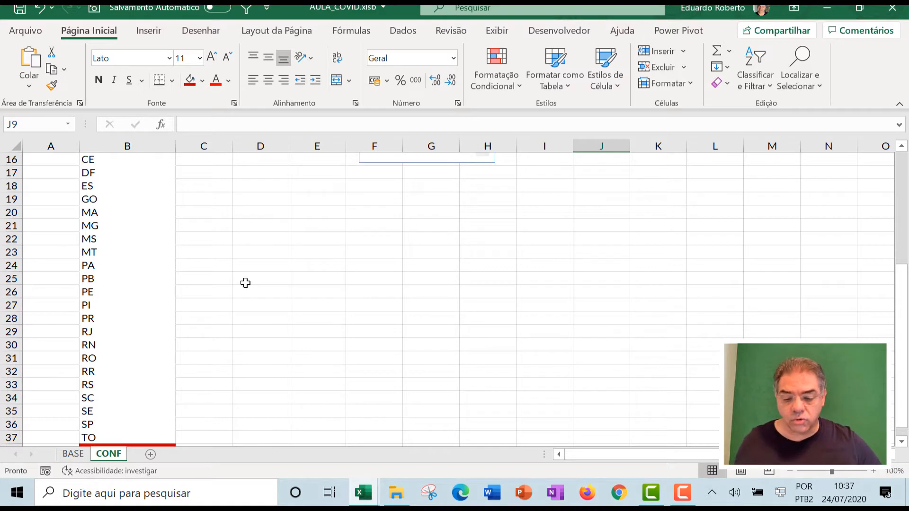
{"action": "scroll", "coordinate": [182, 341], "scroll_direction": "down", "scroll_amount": 3}
{"action": "left_click", "coordinate": [195, 385]}
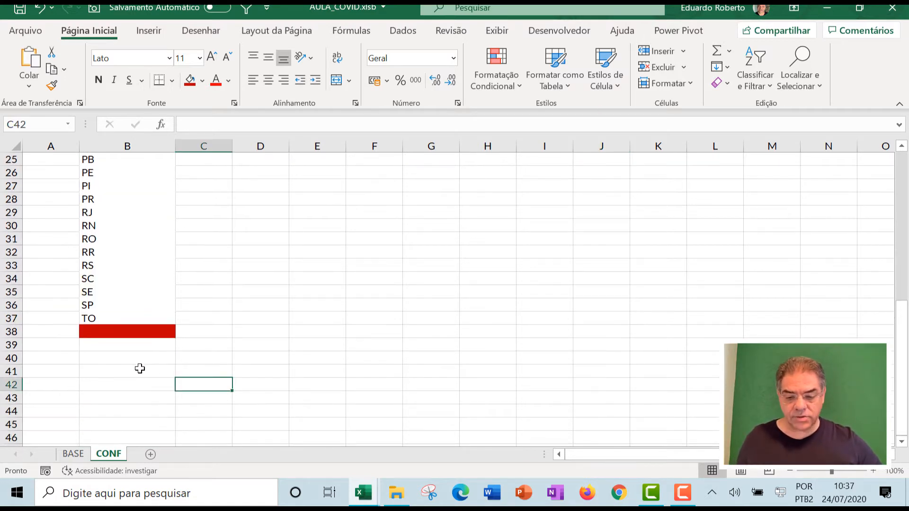
{"action": "left_click", "coordinate": [140, 368]}
{"action": "left_click", "coordinate": [209, 360]}
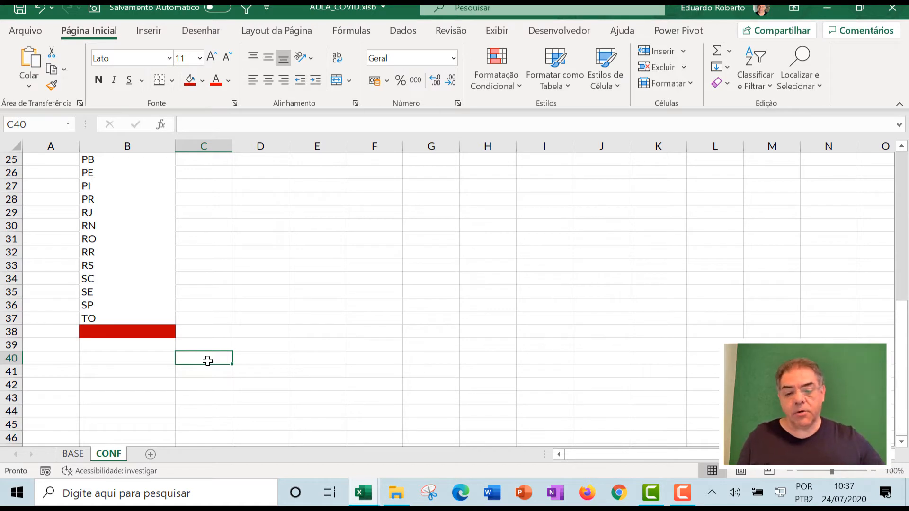
Copy the state list in B11:B37 and paste it below the red marker, starting at B43.
{"action": "scroll", "coordinate": [142, 308], "scroll_direction": "up", "scroll_amount": 8}
{"action": "left_click_drag", "start_coordinate": [110, 295], "coordinate": [110, 300]}
{"action": "scroll", "coordinate": [112, 300], "scroll_direction": "down", "scroll_amount": 7}
{"action": "key", "text": "ctrl+c"}
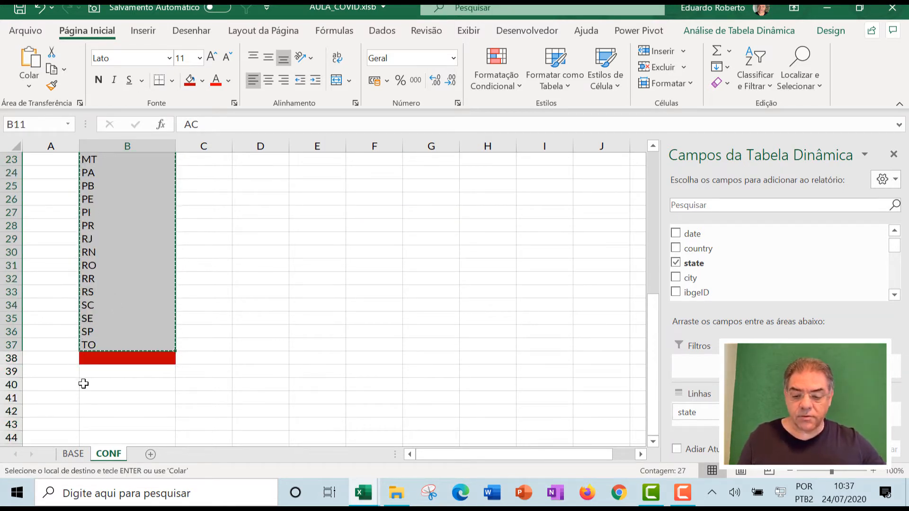
{"action": "scroll", "coordinate": [112, 363], "scroll_direction": "down", "scroll_amount": 1}
{"action": "left_click", "coordinate": [122, 387]}
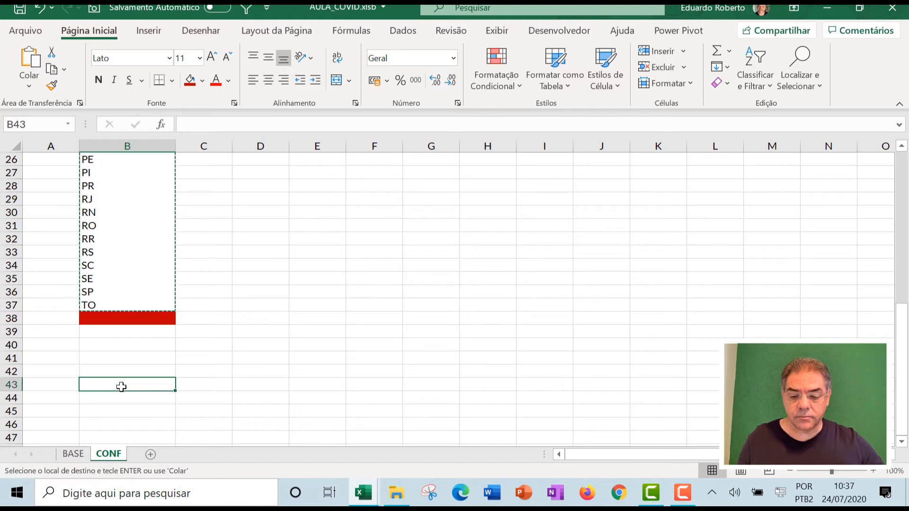
{"action": "right_click", "coordinate": [122, 385]}
{"action": "key", "text": "Escape"}
{"action": "key", "text": "ctrl+v"}
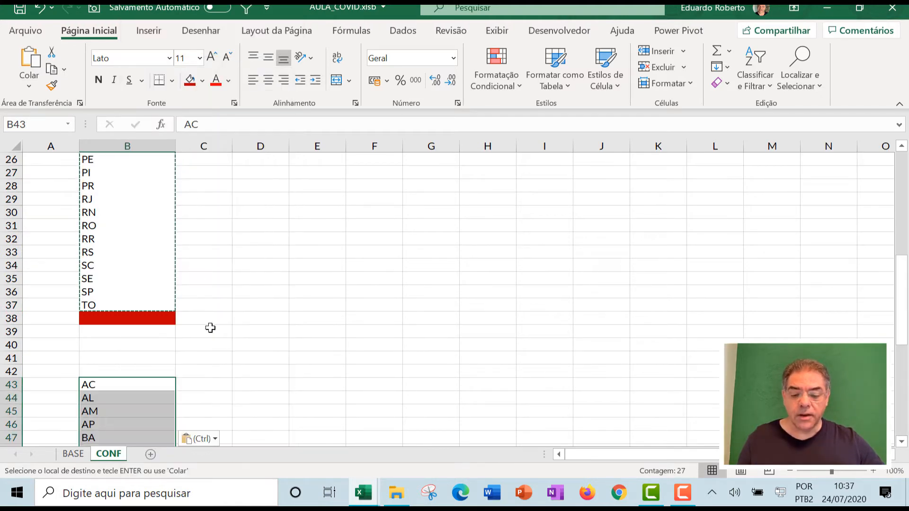
{"action": "scroll", "coordinate": [209, 324], "scroll_direction": "down", "scroll_amount": 11}
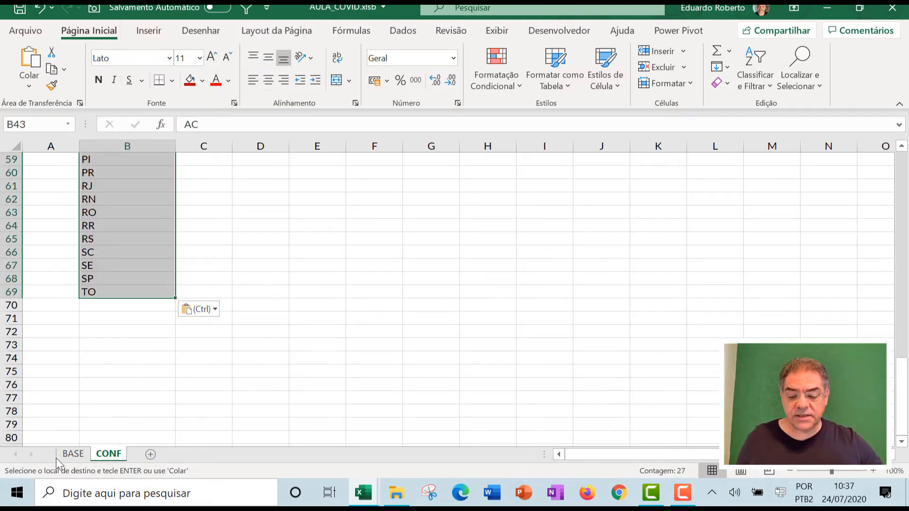
{"action": "left_click", "coordinate": [73, 453]}
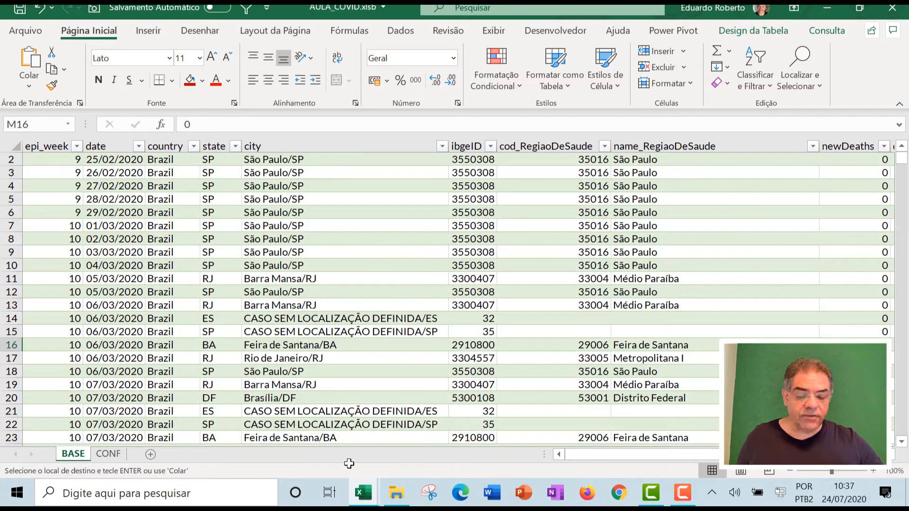
{"action": "left_click", "coordinate": [107, 453]}
{"action": "key", "text": "alt+Tab"}
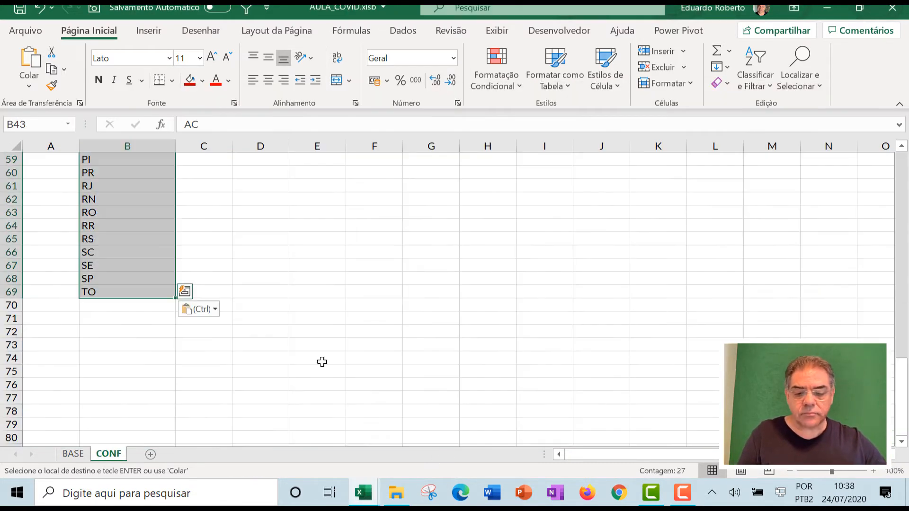
Enter the label Data Última in B40, above the copied state list on the CONF sheet.
{"action": "scroll", "coordinate": [203, 310], "scroll_direction": "up", "scroll_amount": 9}
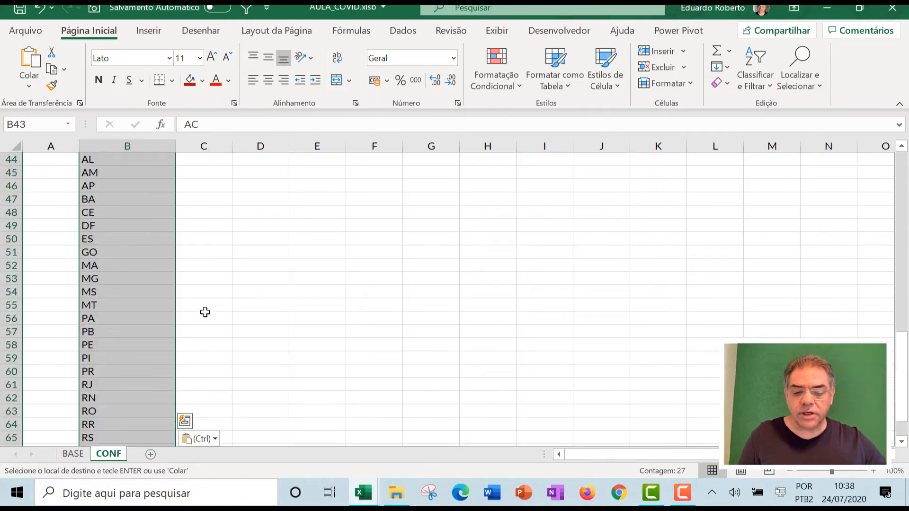
{"action": "left_click", "coordinate": [248, 292]}
{"action": "left_click", "coordinate": [141, 267]}
{"action": "left_click", "coordinate": [124, 284]}
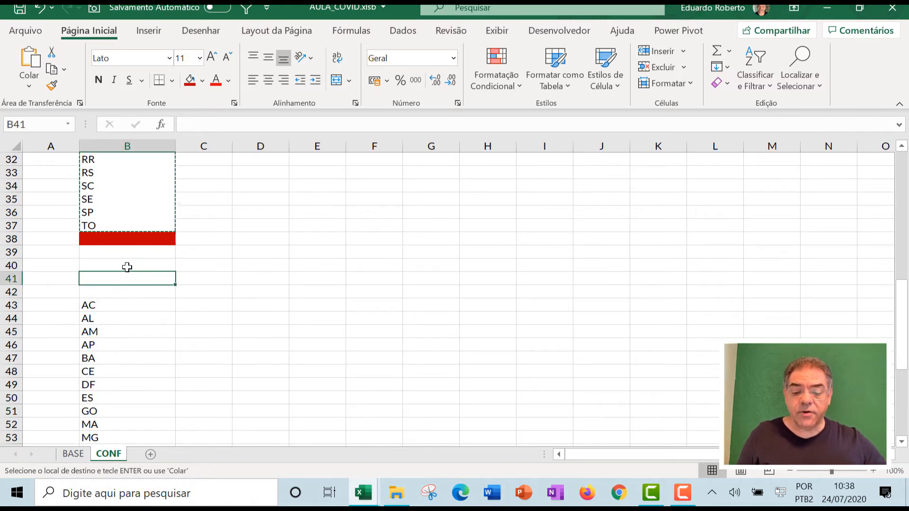
{"action": "left_click", "coordinate": [125, 266]}
{"action": "type", "text": "Data Última"}
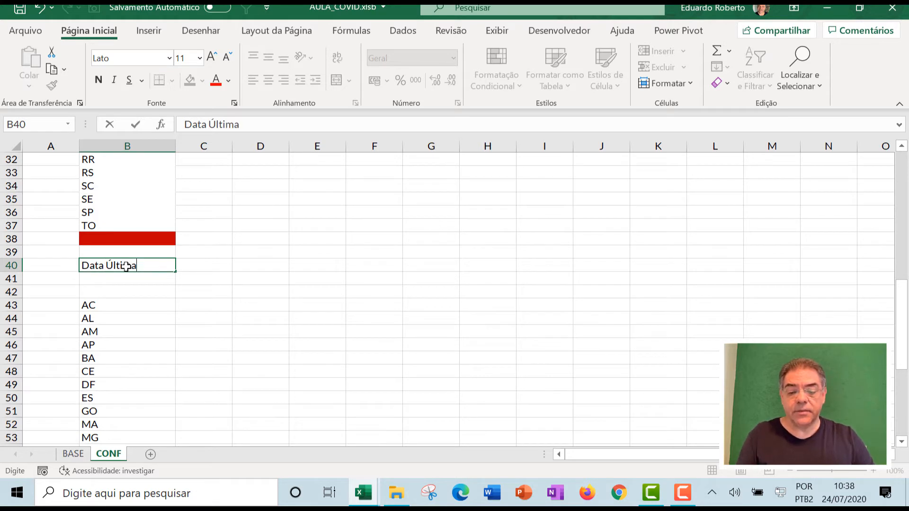
{"action": "key", "text": "Return"}
{"action": "key", "text": "Up"}
Enter the formula =MÁXIMO(tBASE[date]) in C40, beside the Data Última label.
{"action": "key", "text": "Right"}
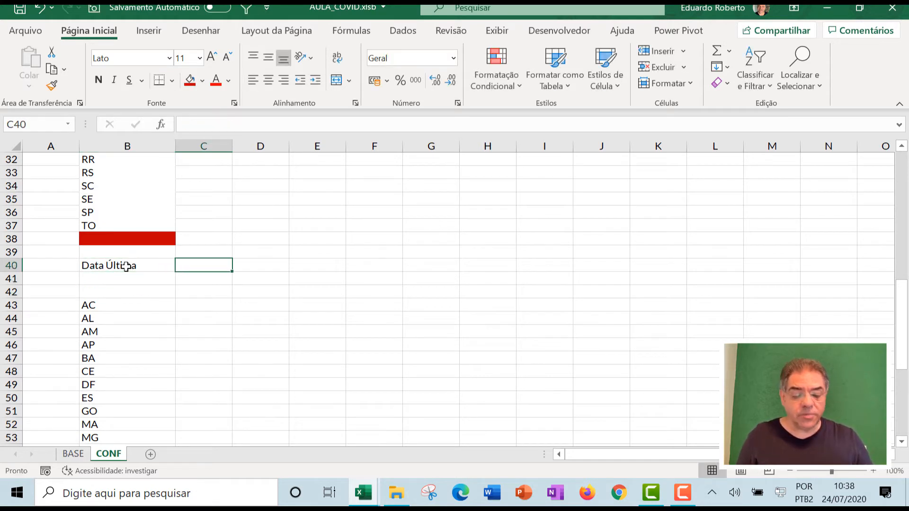
{"action": "type", "text": "=má"}
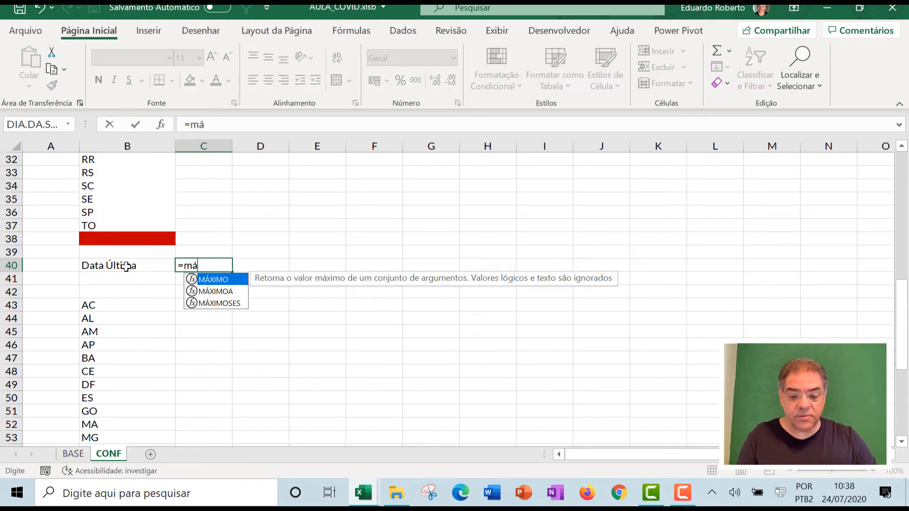
{"action": "double_click", "coordinate": [213, 279]}
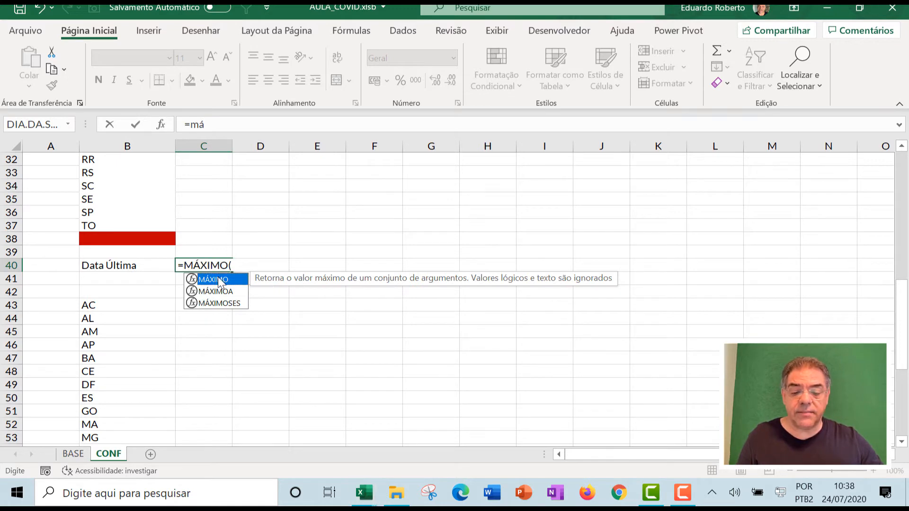
{"action": "left_click", "coordinate": [73, 454]}
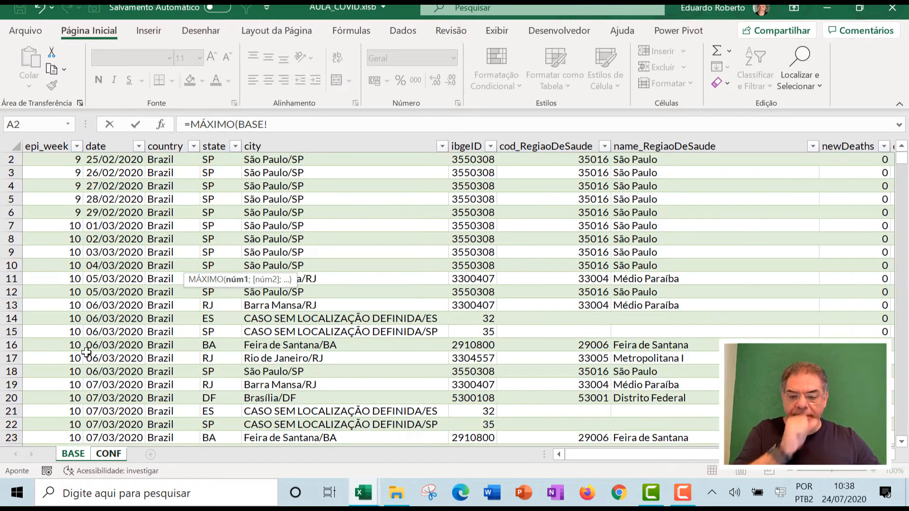
{"action": "left_click", "coordinate": [111, 146]}
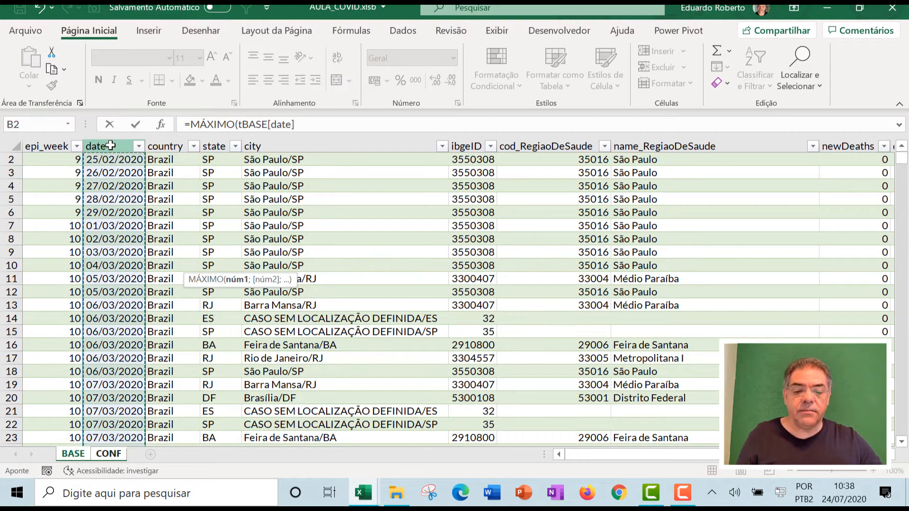
{"action": "type", "text": ")"}
{"action": "key", "text": "Return"}
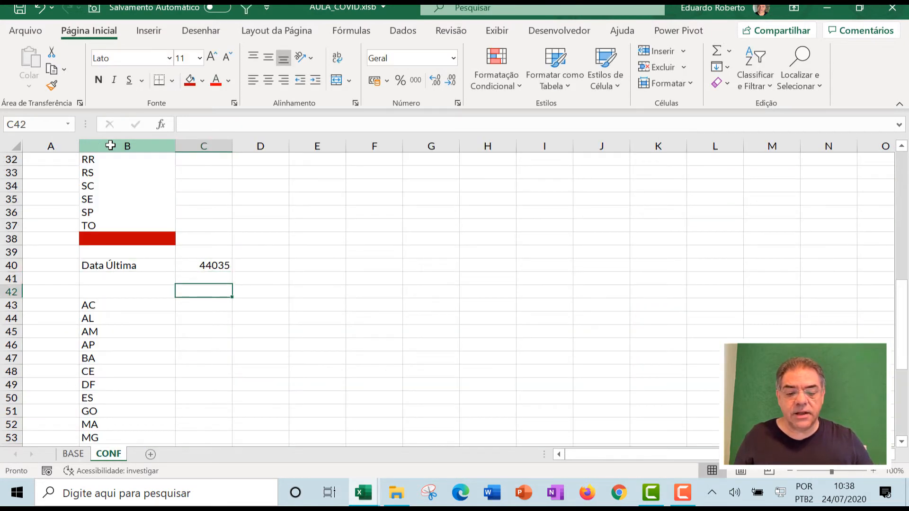
Format the latest date in C40 as a short date (Data Abreviada).
{"action": "key", "text": "Up"}
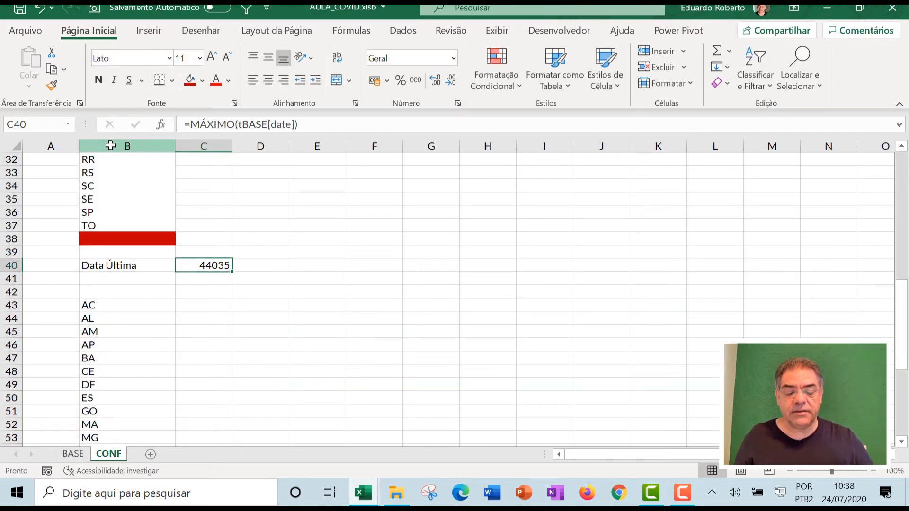
{"action": "left_click", "coordinate": [453, 59]}
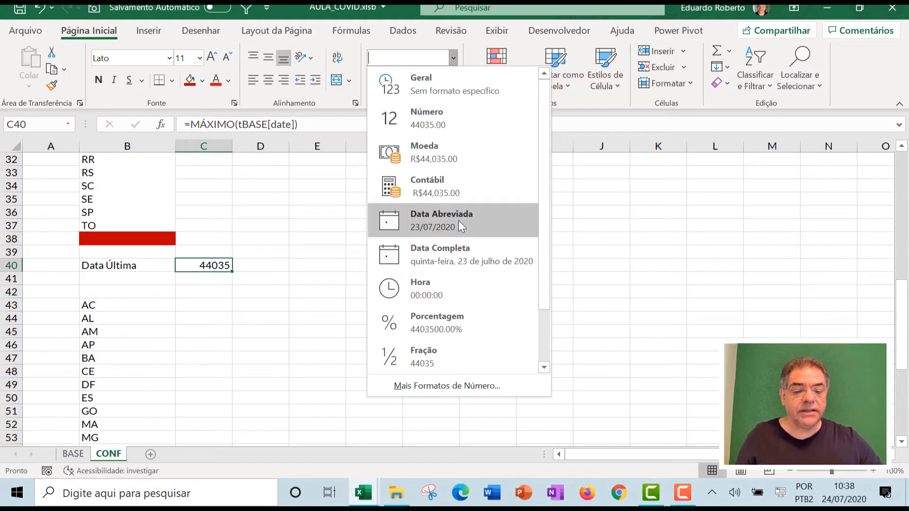
{"action": "left_click", "coordinate": [425, 231]}
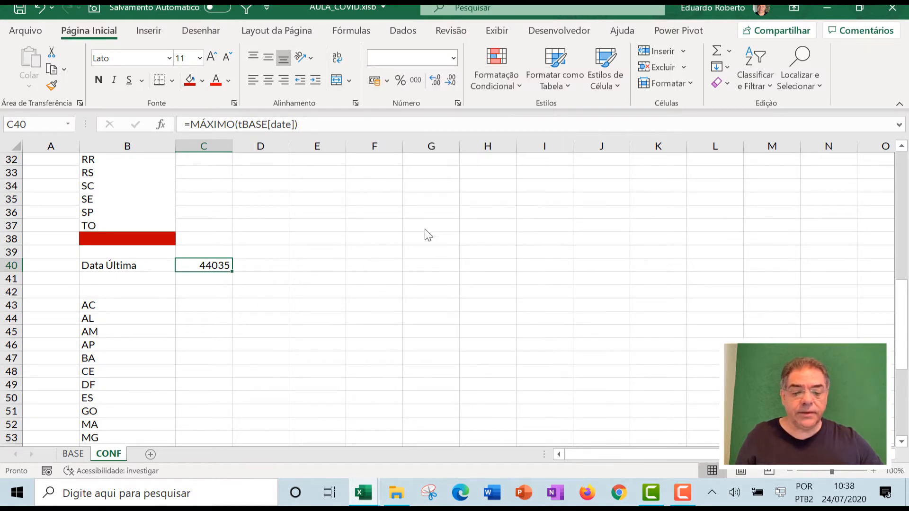
{"action": "left_click", "coordinate": [229, 310]}
{"action": "left_click", "coordinate": [180, 280]}
Enter the label dBase in B41 and the formula =C40-13 in C41.
{"action": "left_click", "coordinate": [135, 280]}
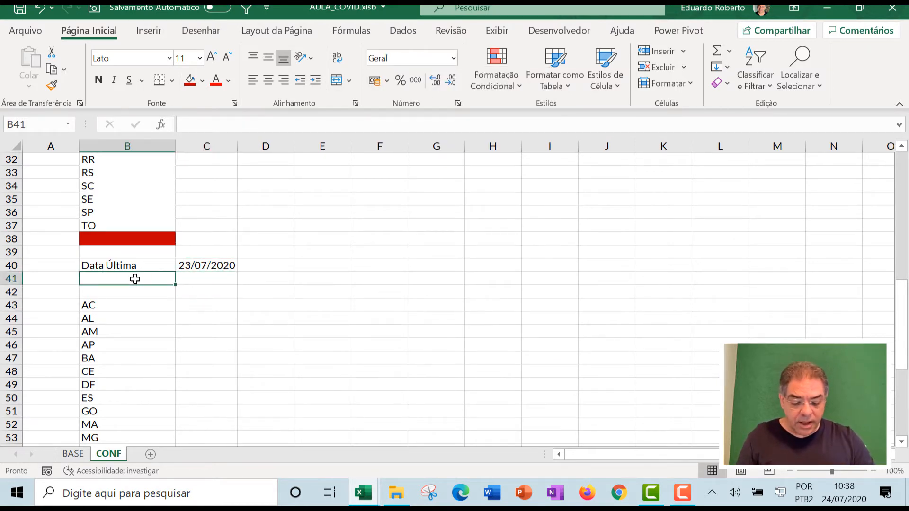
{"action": "type", "text": "dBase"}
{"action": "key", "text": "Tab"}
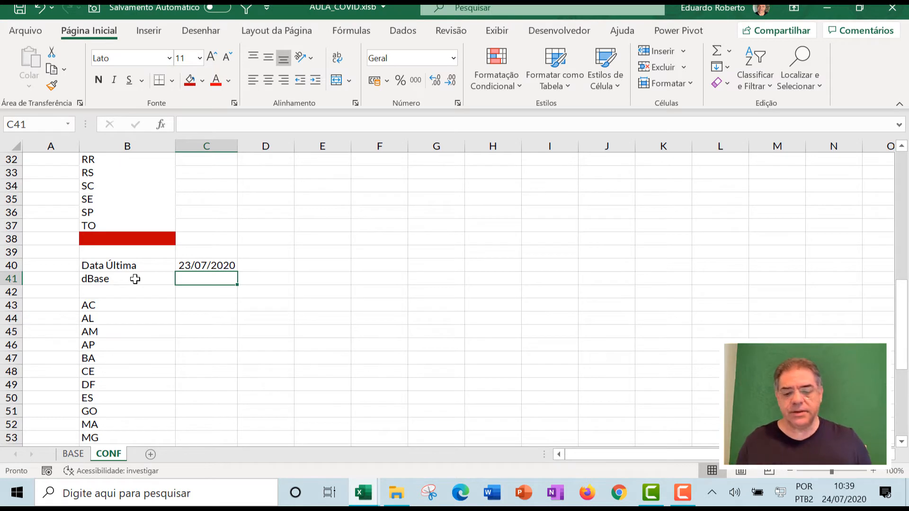
{"action": "type", "text": "="}
{"action": "key", "text": "Up"}
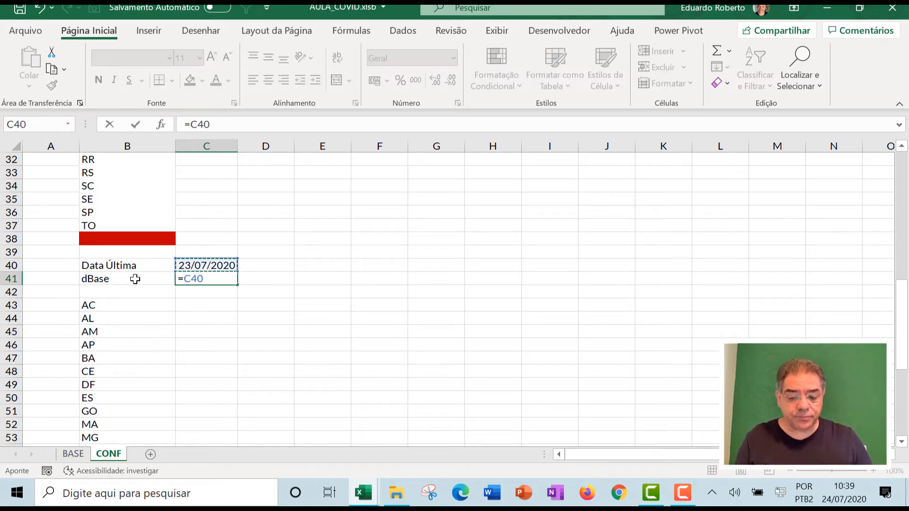
{"action": "type", "text": "-13"}
{"action": "key", "text": "Return"}
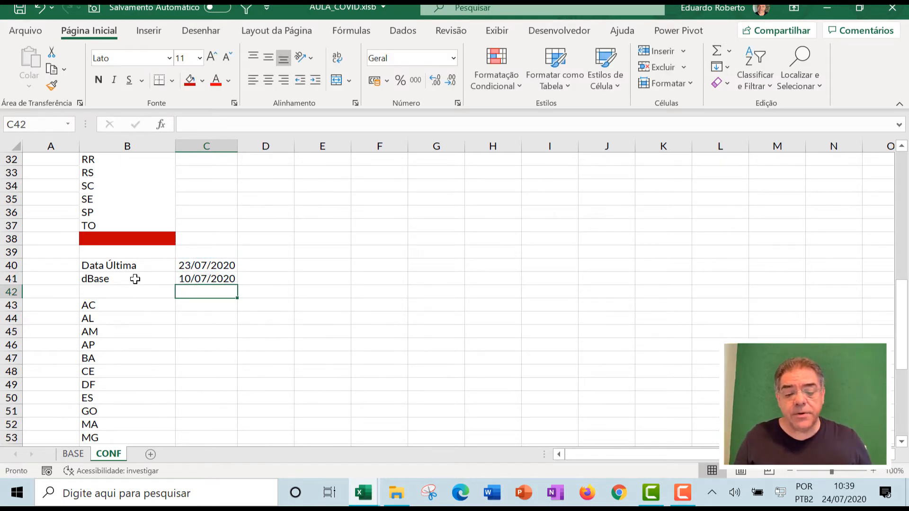
{"action": "key", "text": "Up"}
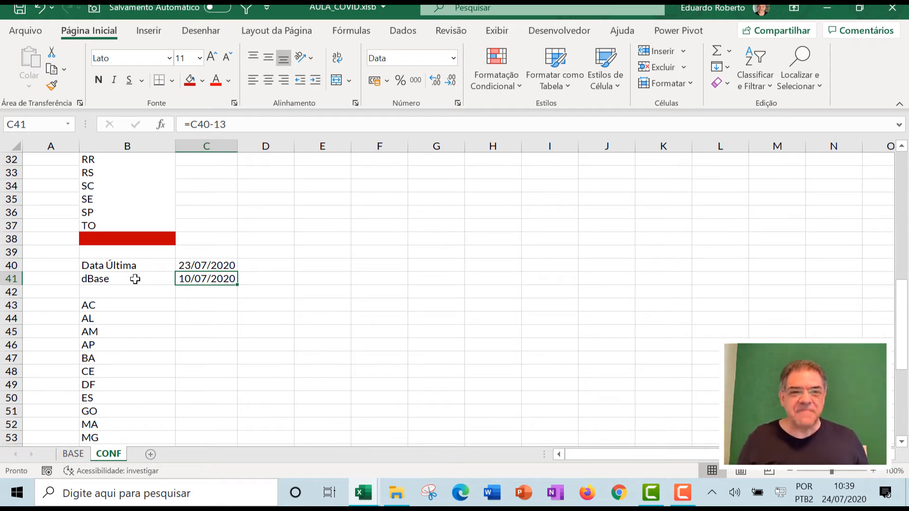
Start a header row at H40 with Data in H40 and MedSemana in I40, after a glance at the finished dashboard workbook.
{"action": "key", "text": "Right"}
{"action": "key", "text": "Right"}
{"action": "key", "text": "Right"}
{"action": "key", "text": "Right"}
{"action": "key", "text": "Up"}
{"action": "key", "text": "Up"}
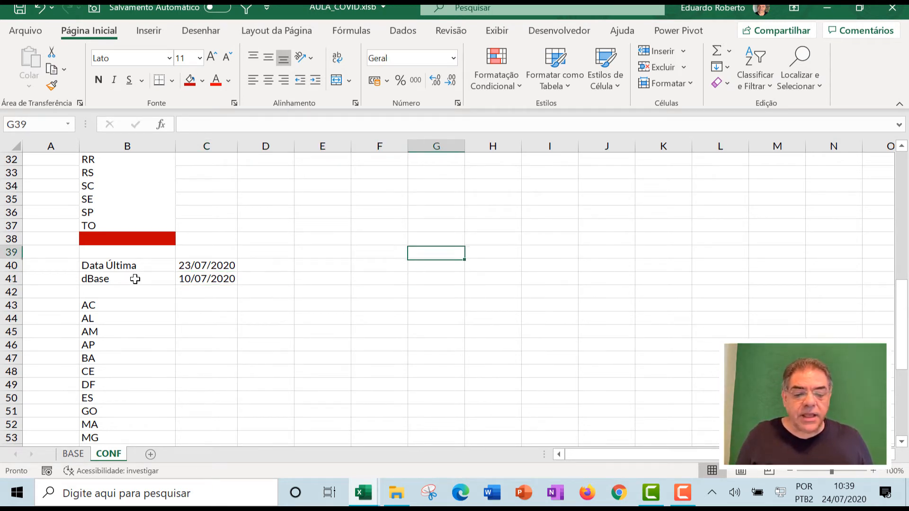
{"action": "key", "text": "Down"}
{"action": "key", "text": "Right"}
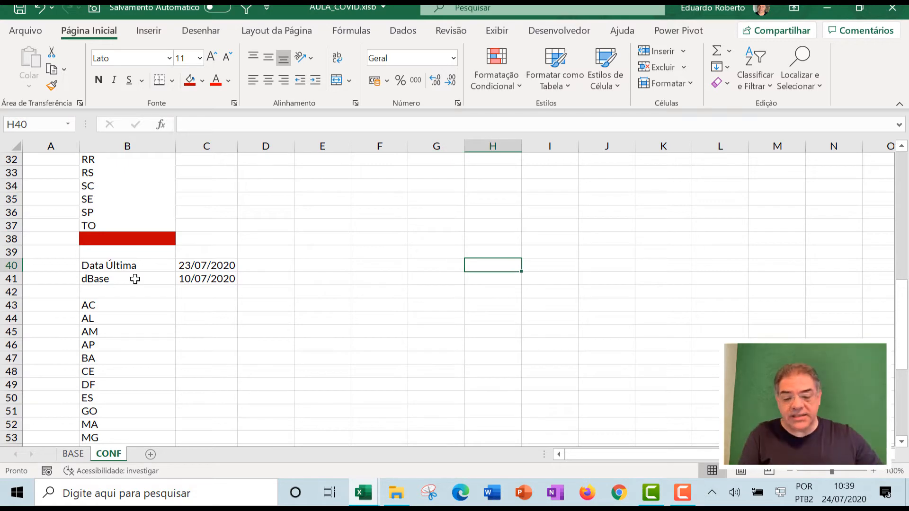
{"action": "key", "text": "alt+Tab"}
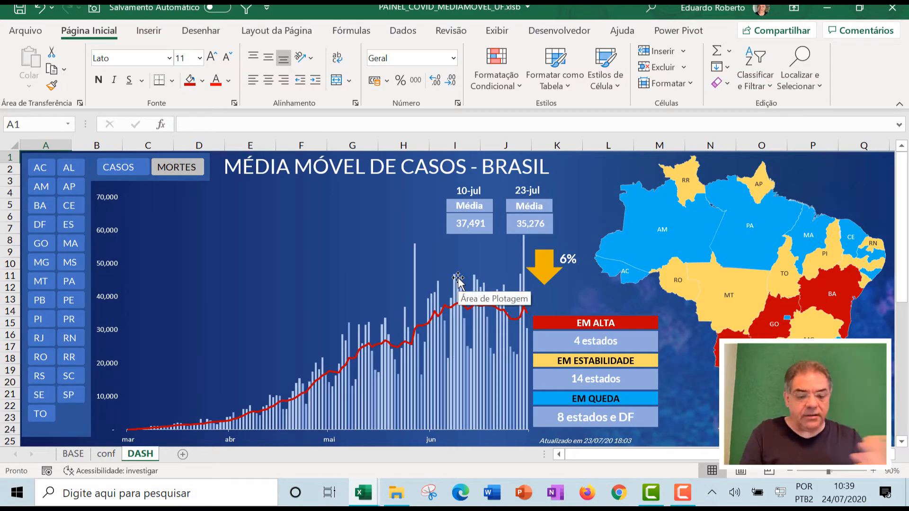
{"action": "key", "text": "alt+Tab"}
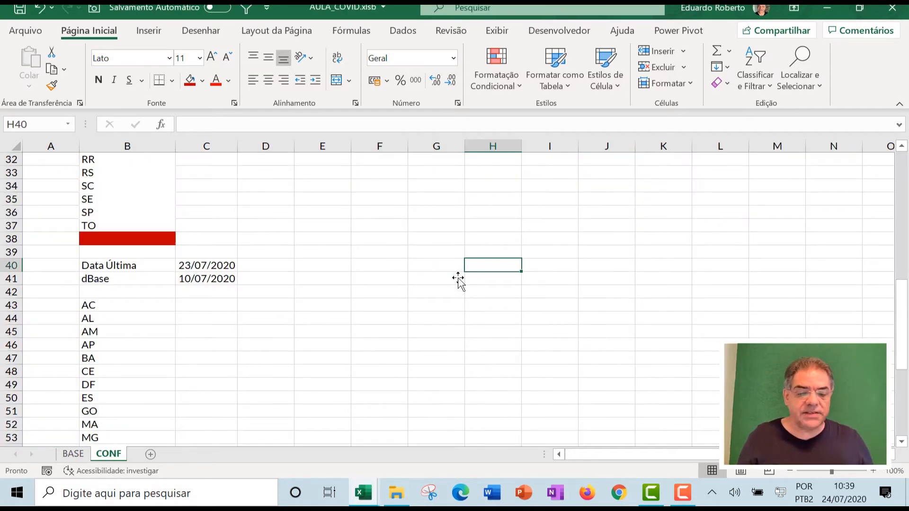
{"action": "type", "text": "Data"}
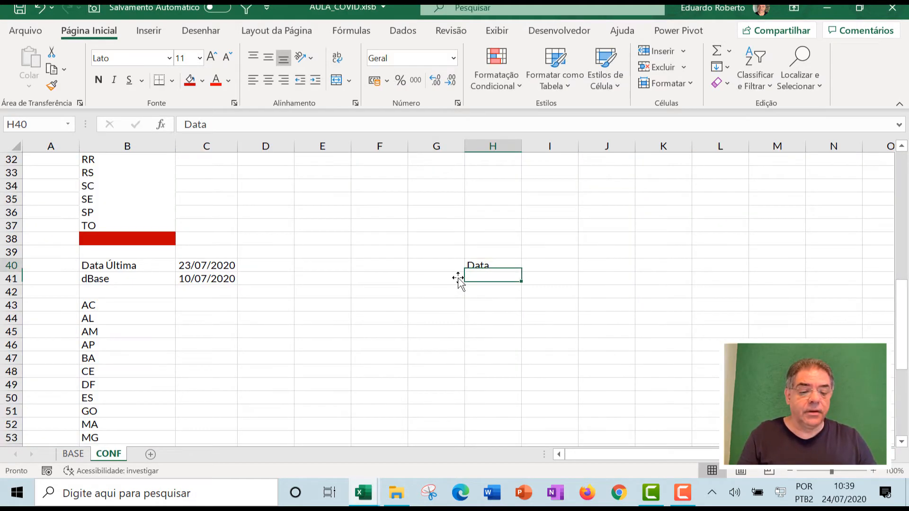
{"action": "key", "text": "Tab"}
{"action": "type", "text": "M"}
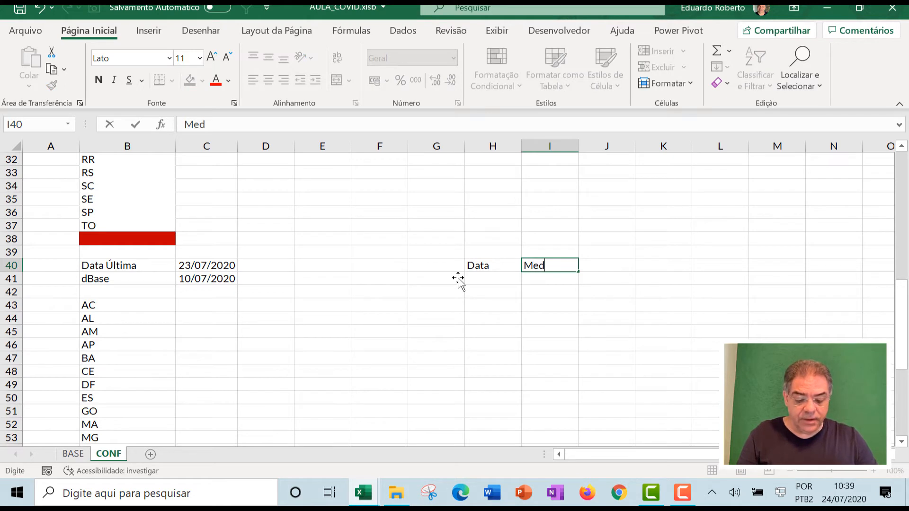
{"action": "type", "text": "edSemana"}
{"action": "key", "text": "Return"}
{"action": "key", "text": "Up"}
{"action": "key", "text": "Right"}
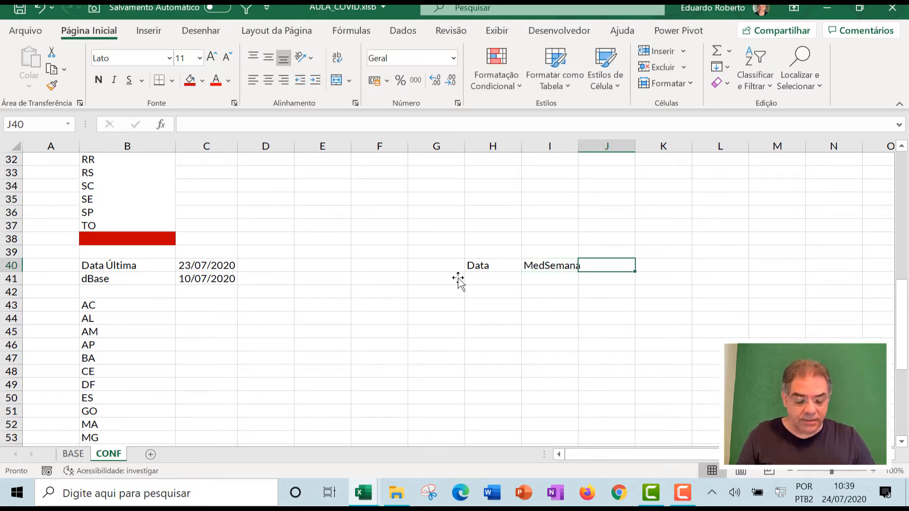
Continue the header row with Med FDS in J40, Soma in K40 and MédiaMóvel in L40.
{"action": "type", "text": "Med F"}
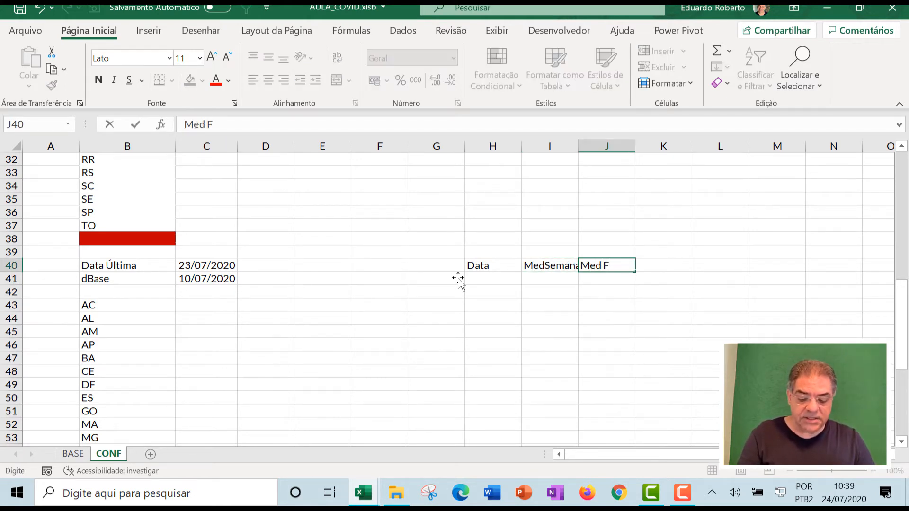
{"action": "type", "text": "DS"}
{"action": "key", "text": "Tab"}
{"action": "type", "text": "So"}
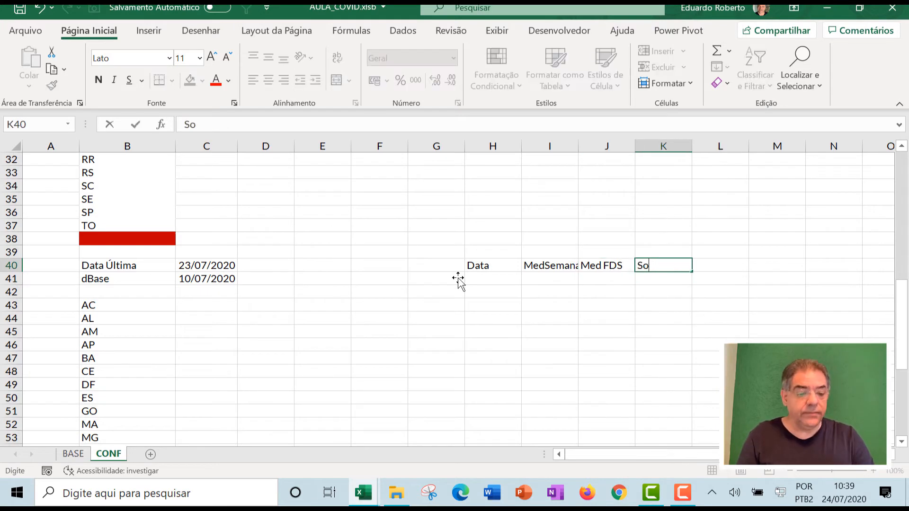
{"action": "type", "text": "ma"}
{"action": "key", "text": "Tab"}
{"action": "type", "text": "M"}
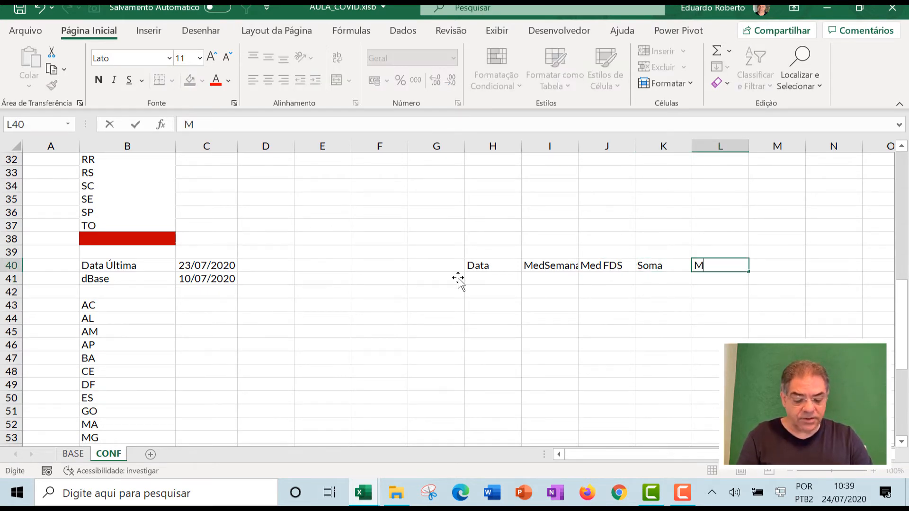
{"action": "type", "text": "édiaMóvel"}
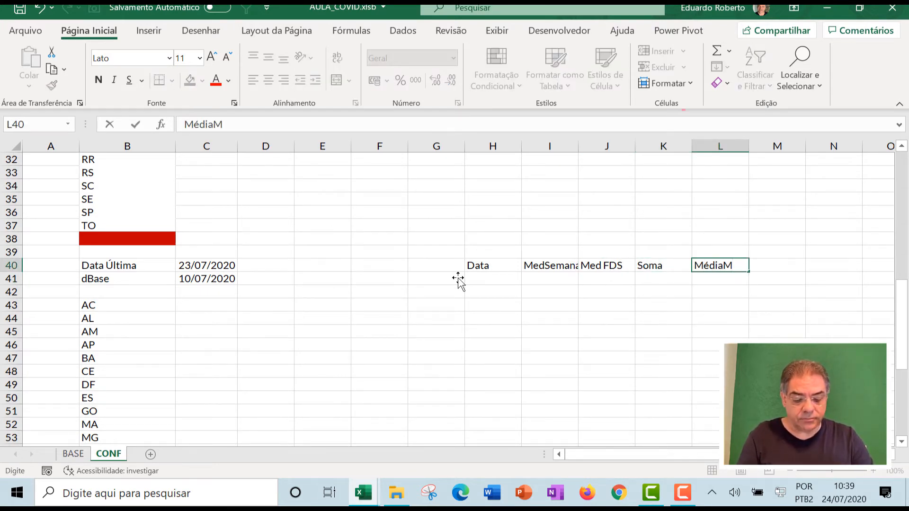
{"action": "key", "text": "Return"}
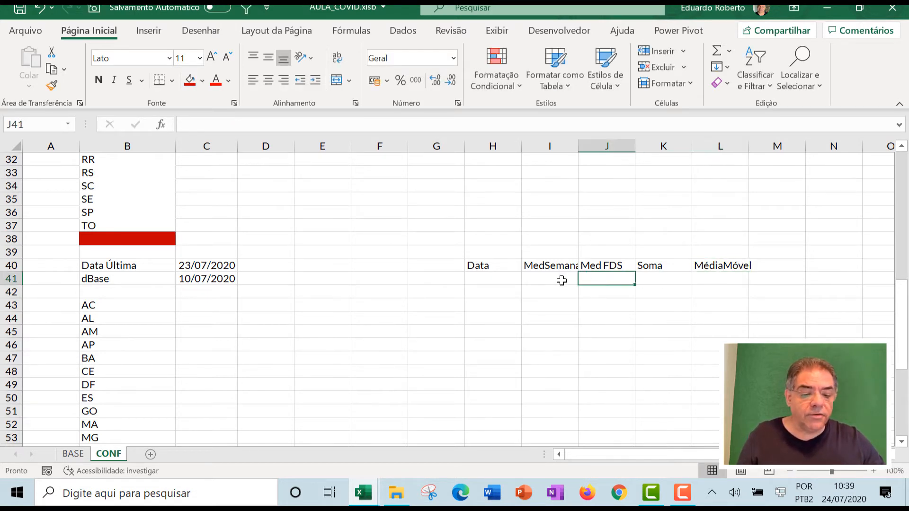
Apply all borders (Todas as Bordas) to the header row H40:L40.
{"action": "left_click_drag", "start_coordinate": [499, 264], "coordinate": [730, 265]}
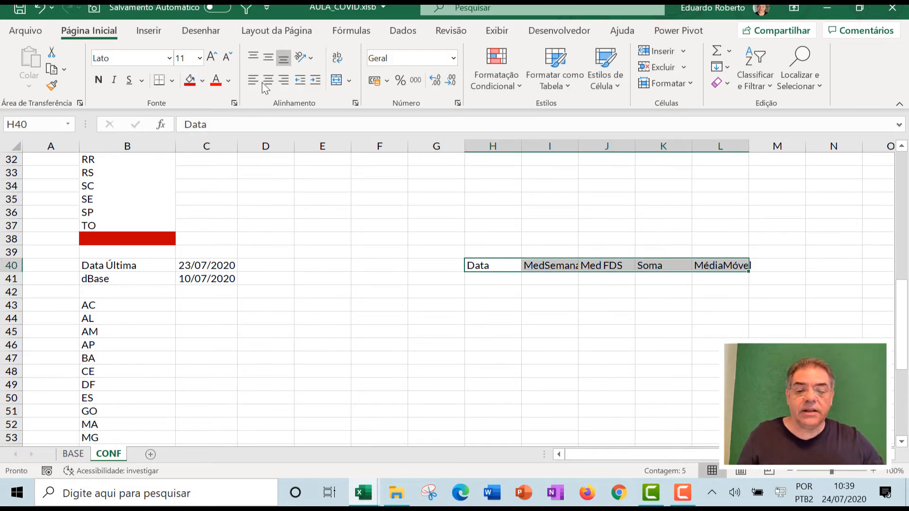
{"action": "left_click", "coordinate": [172, 81]}
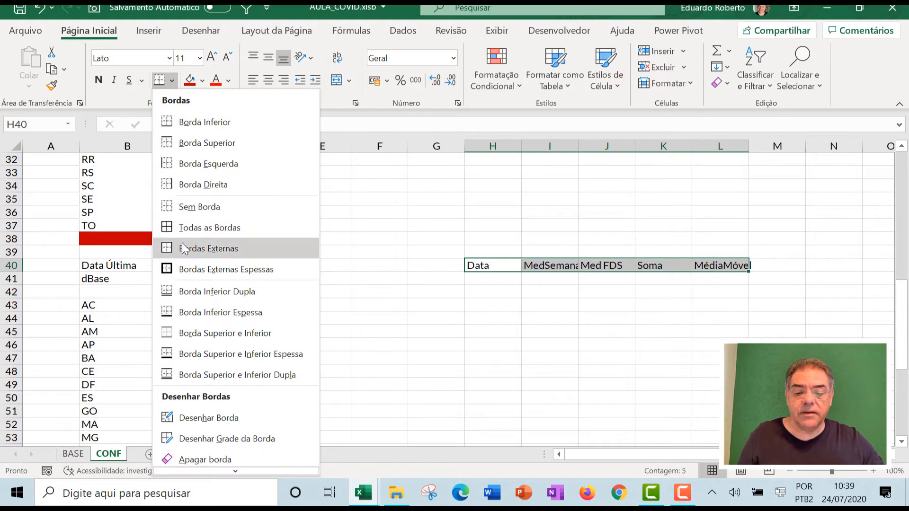
{"action": "left_click", "coordinate": [185, 227]}
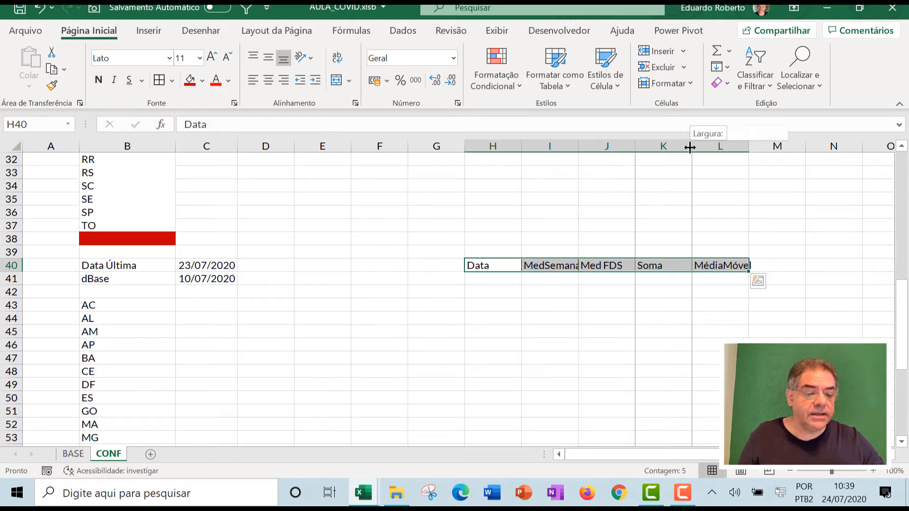
Widen column K slightly and autofit column I to its MedSemana header.
{"action": "mouse_move", "coordinate": [691, 146]}
{"action": "left_mouse_down"}
{"action": "mouse_move", "coordinate": [634, 145]}
{"action": "mouse_move", "coordinate": [700, 148]}
{"action": "left_mouse_up"}
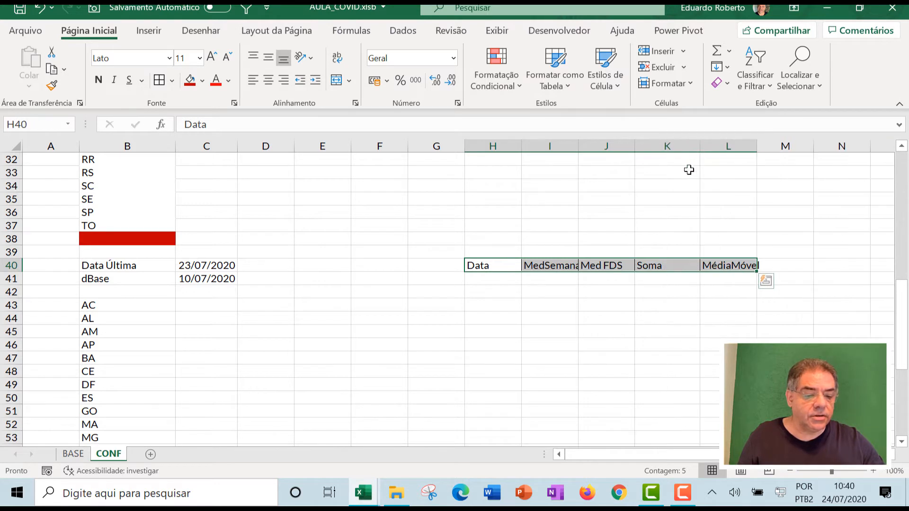
{"action": "left_click", "coordinate": [637, 201]}
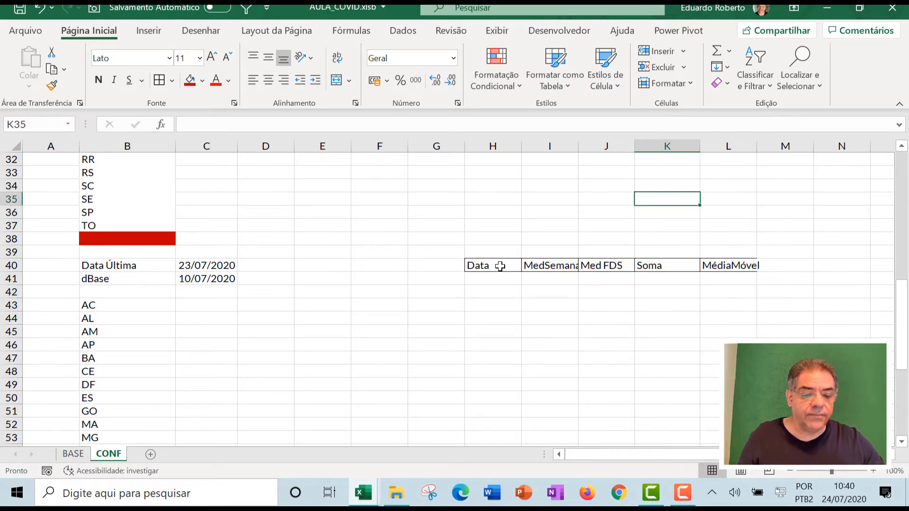
{"action": "double_click", "coordinate": [582, 147]}
{"action": "left_click", "coordinate": [544, 303]}
Link the first cell under the Data header, H41, to the latest date with the formula =C40.
{"action": "left_click", "coordinate": [493, 280]}
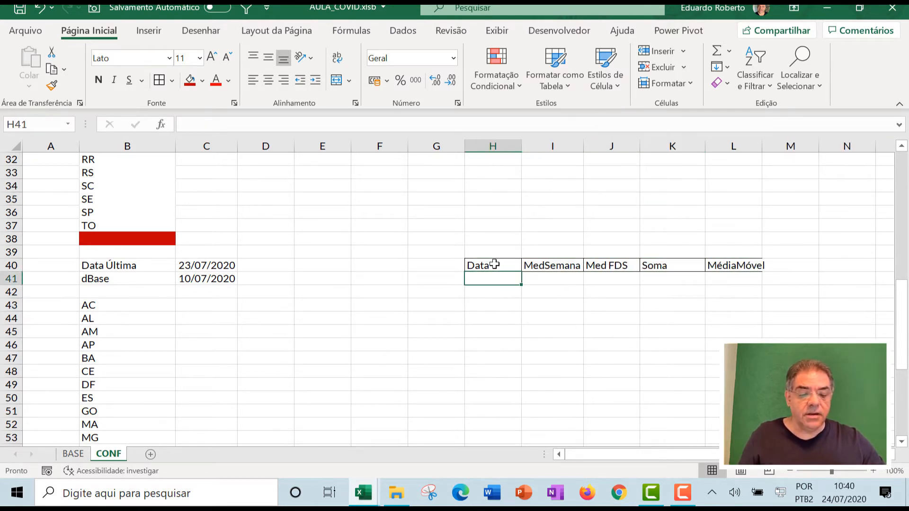
{"action": "type", "text": "="}
{"action": "key", "text": "Left"}
{"action": "key", "text": "Left"}
{"action": "key", "text": "Left"}
{"action": "key", "text": "Left"}
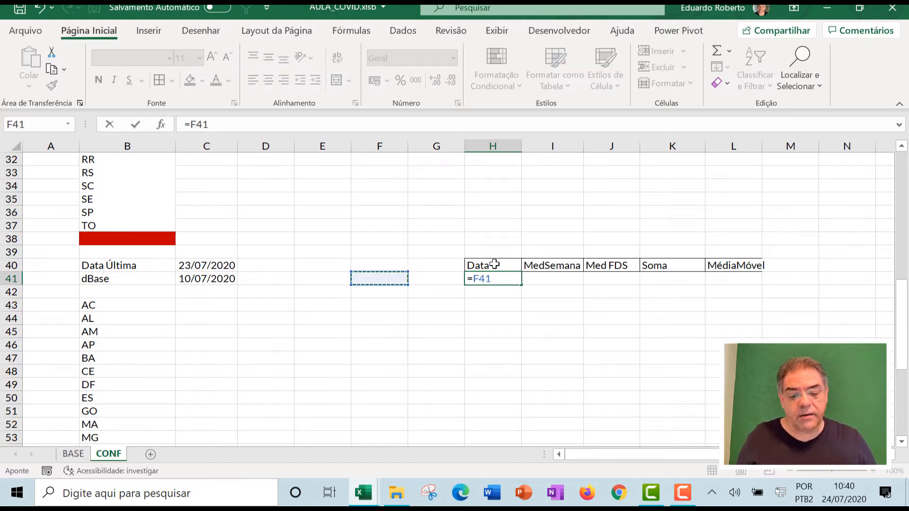
{"action": "key", "text": "Up"}
{"action": "key", "text": "Up"}
{"action": "key", "text": "Down"}
{"action": "key", "text": "Left"}
{"action": "key", "text": "Return"}
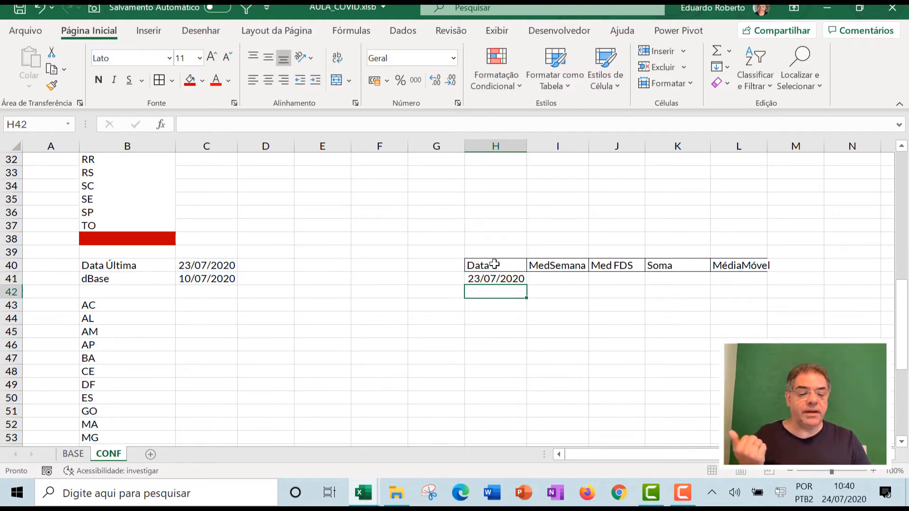
Enter the previous-day formula =H41-1 in H42 and fill it down the Data column to H71.
{"action": "type", "text": "="}
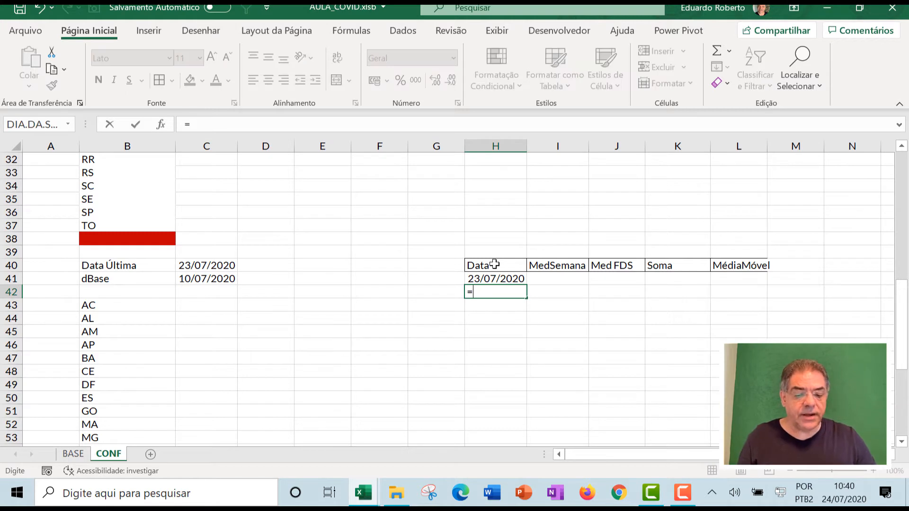
{"action": "key", "text": "Up"}
{"action": "type", "text": "-1"}
{"action": "key", "text": "Return"}
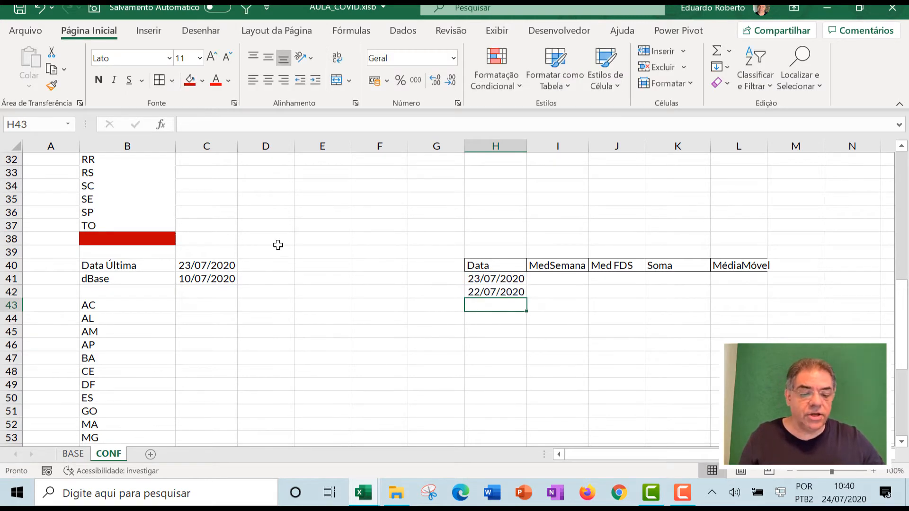
{"action": "left_click", "coordinate": [520, 293]}
{"action": "left_click_drag", "start_coordinate": [526, 298], "coordinate": [528, 377]}
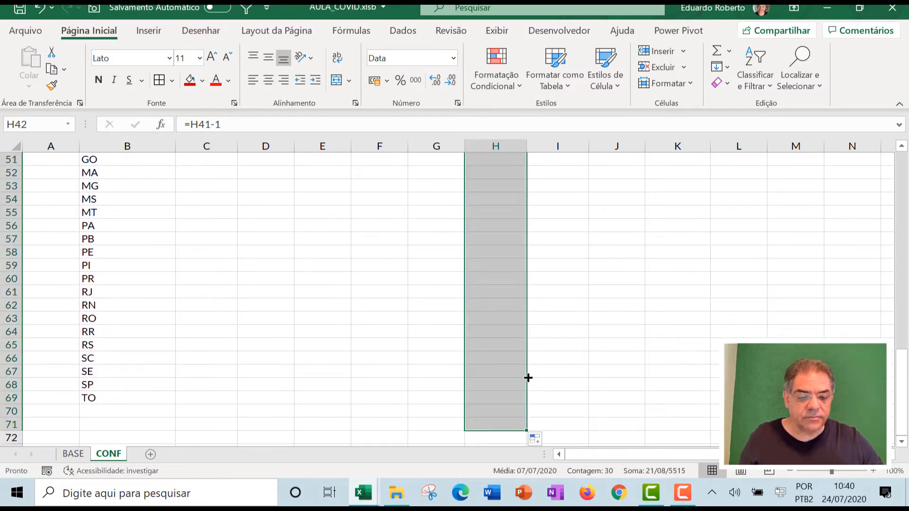
{"action": "scroll", "coordinate": [520, 360], "scroll_direction": "down", "scroll_amount": 1}
{"action": "scroll", "coordinate": [503, 323], "scroll_direction": "up", "scroll_amount": 1}
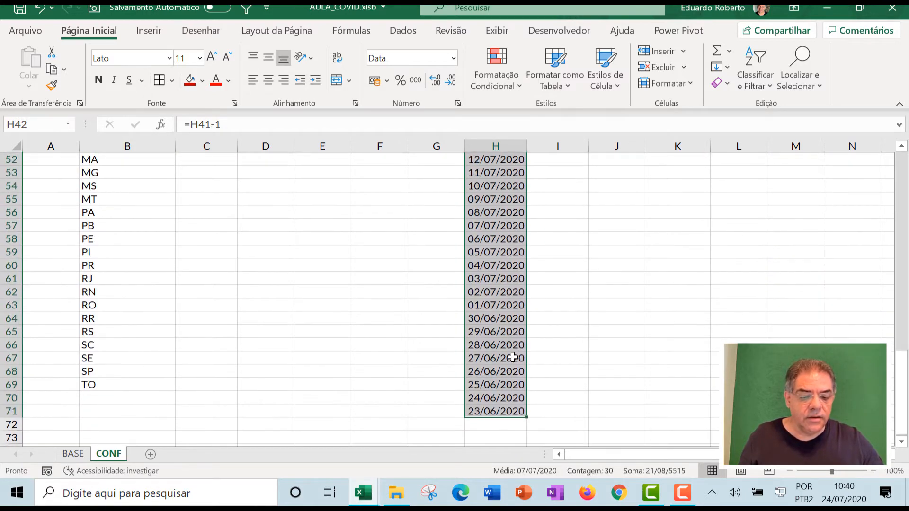
{"action": "scroll", "coordinate": [497, 319], "scroll_direction": "down", "scroll_amount": 4}
{"action": "scroll", "coordinate": [497, 320], "scroll_direction": "up", "scroll_amount": 12}
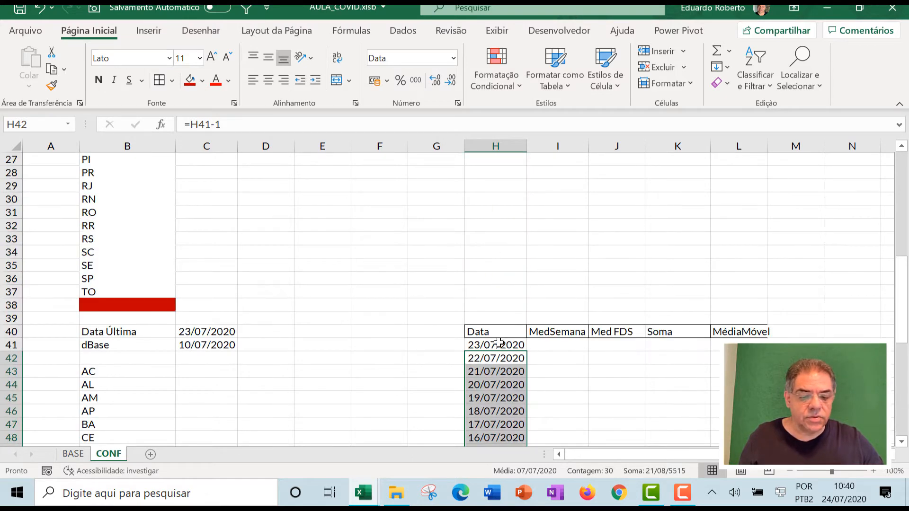
Try to extend the dates by filling the whole H41:H71 range down to row 123.
{"action": "left_click", "coordinate": [499, 342]}
{"action": "key", "text": "shift+Down"}
{"action": "key", "text": "shift+Down"}
{"action": "key", "text": "shift+Down"}
{"action": "key", "text": "shift+Down"}
{"action": "key", "text": "shift+Down"}
{"action": "key", "text": "shift+Down"}
{"action": "key", "text": "shift+Down"}
{"action": "key", "text": "shift+Down"}
{"action": "key", "text": "shift+Down"}
{"action": "key", "text": "shift+Down"}
{"action": "key", "text": "shift+Down"}
{"action": "key", "text": "shift+Down"}
{"action": "key", "text": "shift+Down"}
{"action": "key", "text": "shift+Down"}
{"action": "key", "text": "shift+Down"}
{"action": "key", "text": "shift+Down"}
{"action": "key", "text": "shift+Down"}
{"action": "key", "text": "shift+Down"}
{"action": "key", "text": "shift+Down"}
{"action": "key", "text": "shift+Down"}
{"action": "key", "text": "shift+Down"}
{"action": "key", "text": "shift+Down"}
{"action": "key", "text": "shift+Down"}
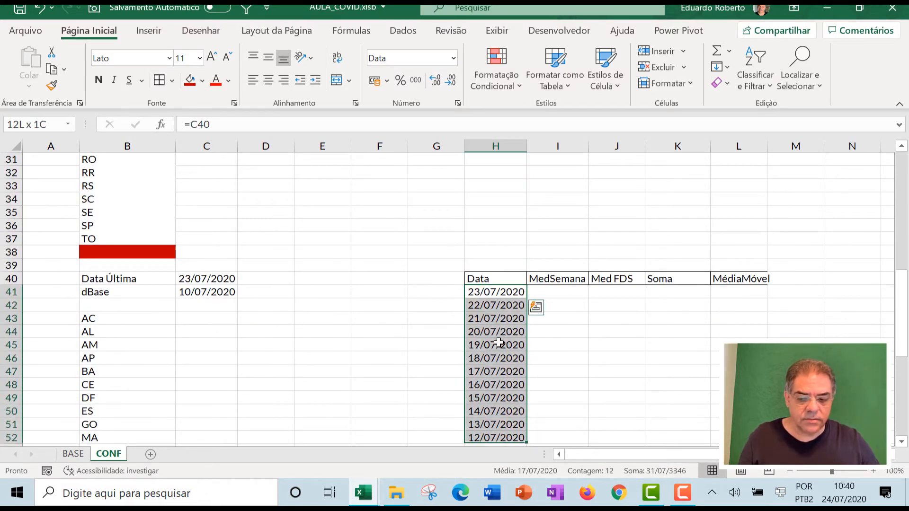
{"action": "key", "text": "shift+Down"}
{"action": "key", "text": "shift+Down"}
{"action": "key", "text": "shift+Down"}
{"action": "key", "text": "shift+Down"}
{"action": "key", "text": "shift+Down"}
{"action": "key", "text": "shift+Down"}
{"action": "key", "text": "shift+Down"}
{"action": "key", "text": "shift+Down"}
{"action": "key", "text": "shift+Down"}
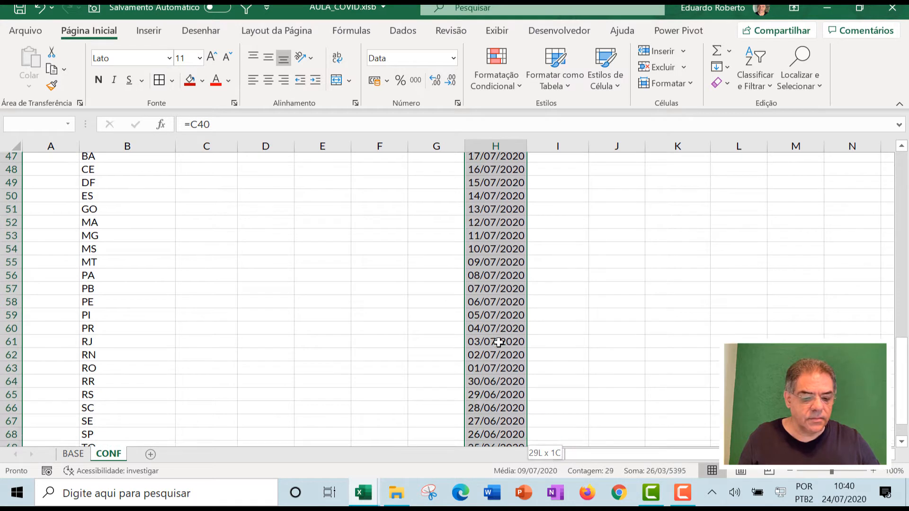
{"action": "key", "text": "shift+Up"}
{"action": "key", "text": "shift+Up"}
{"action": "key", "text": "shift+Up"}
{"action": "key", "text": "shift+Up"}
{"action": "key", "text": "shift+Up"}
{"action": "key", "text": "shift+Up"}
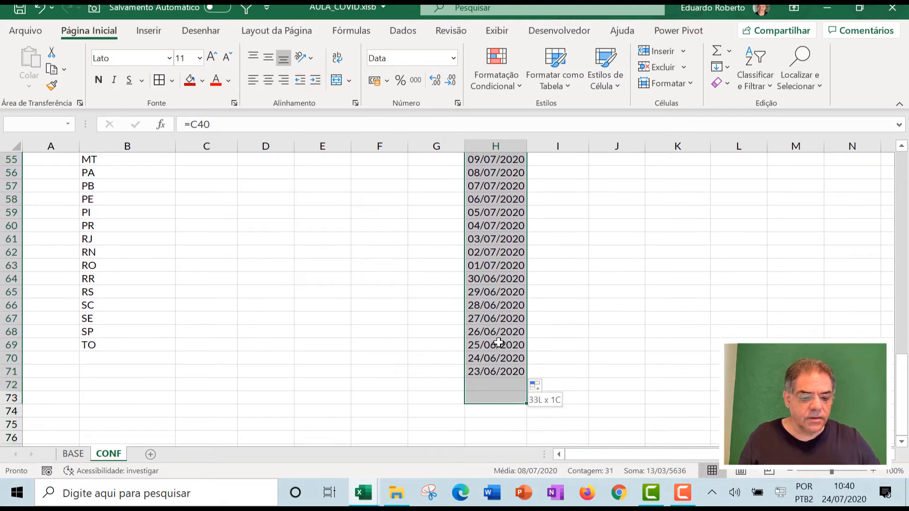
{"action": "key", "text": "shift+Down"}
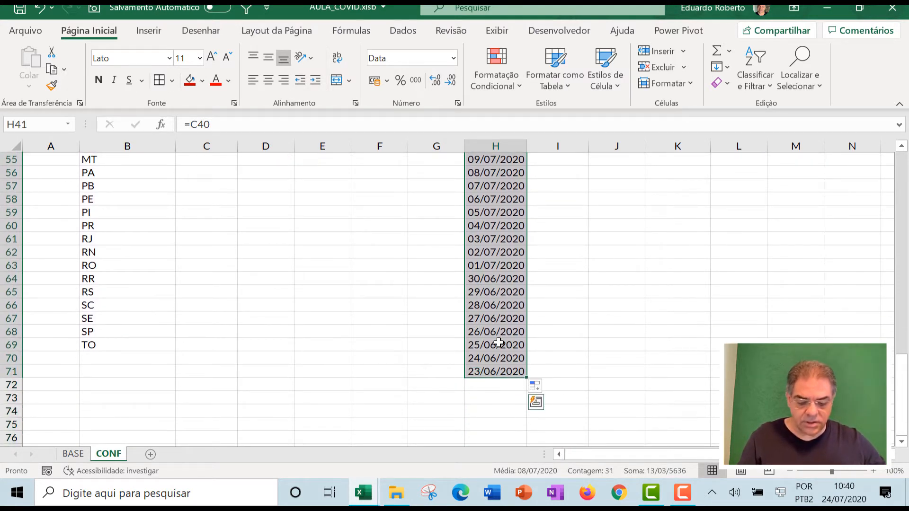
{"action": "left_click", "coordinate": [526, 378]}
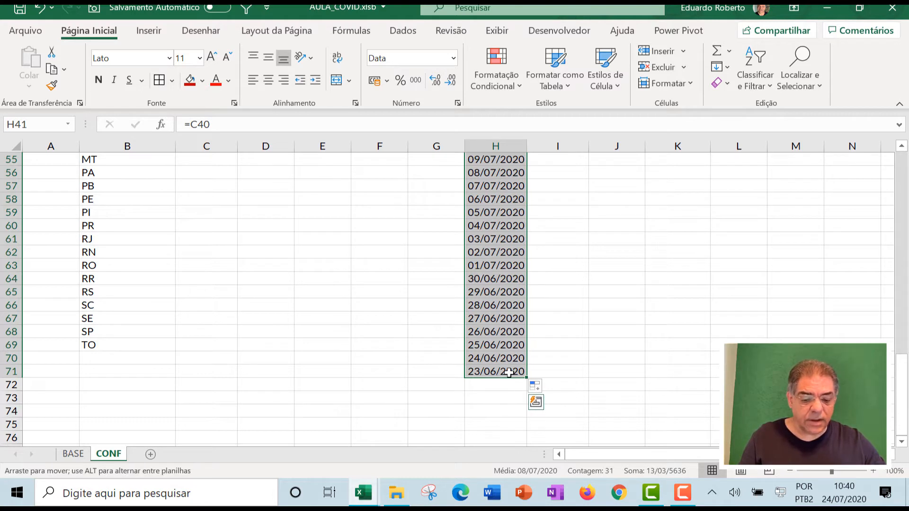
{"action": "left_click_drag", "start_coordinate": [527, 377], "coordinate": [524, 446]}
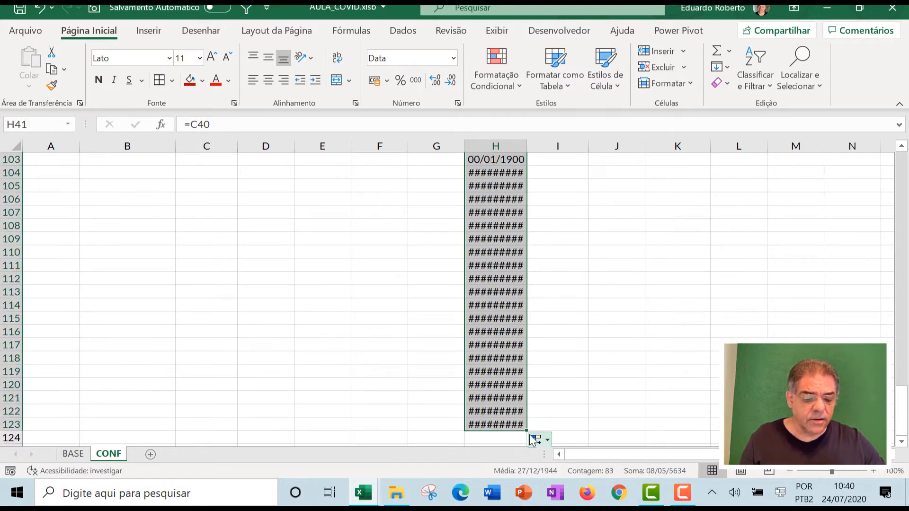
{"action": "scroll", "coordinate": [516, 391], "scroll_direction": "up", "scroll_amount": 2}
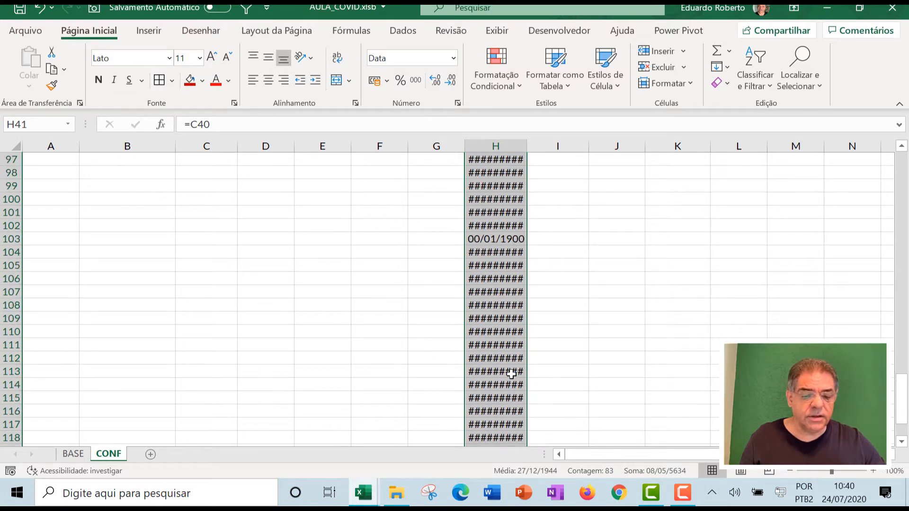
{"action": "scroll", "coordinate": [511, 373], "scroll_direction": "up", "scroll_amount": 17}
{"action": "scroll", "coordinate": [508, 346], "scroll_direction": "down", "scroll_amount": 8}
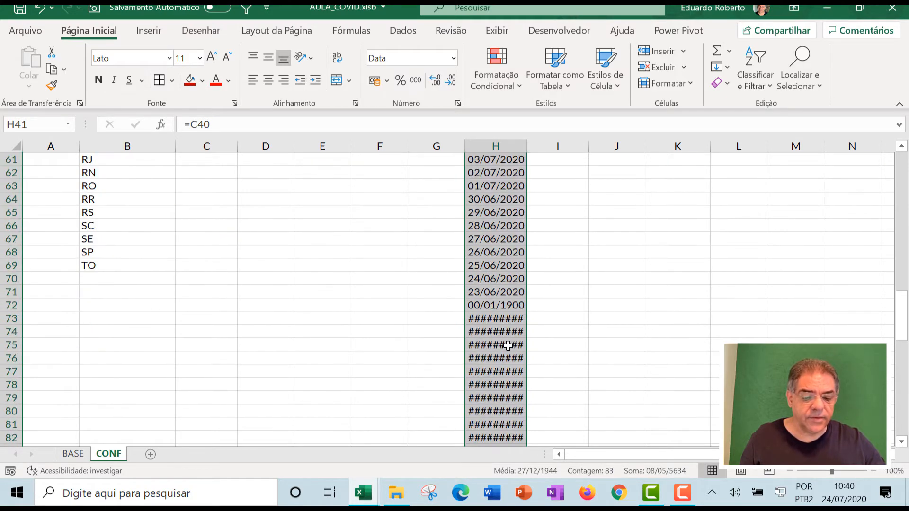
Fill the formula in H71 down the Data column to H180, reaching 06/03/2020.
{"action": "scroll", "coordinate": [501, 284], "scroll_direction": "up", "scroll_amount": 1}
{"action": "left_click", "coordinate": [511, 214]}
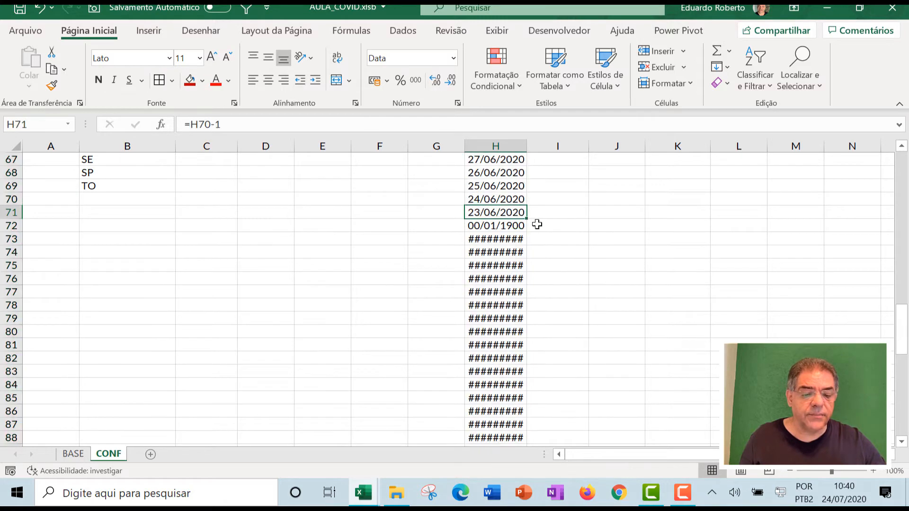
{"action": "left_click_drag", "start_coordinate": [527, 220], "coordinate": [529, 431]}
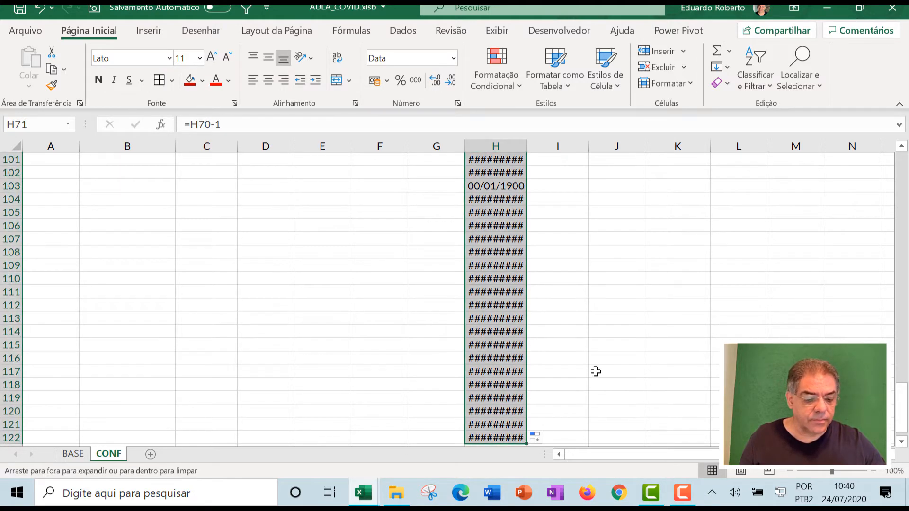
{"action": "scroll", "coordinate": [577, 354], "scroll_direction": "down", "scroll_amount": 2}
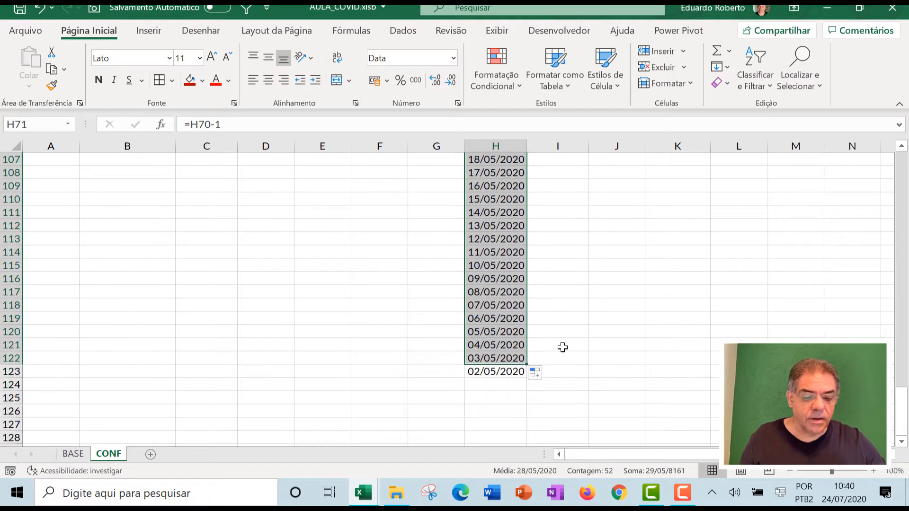
{"action": "left_click_drag", "start_coordinate": [526, 365], "coordinate": [522, 417]}
{"action": "scroll", "coordinate": [538, 384], "scroll_direction": "down", "scroll_amount": 2}
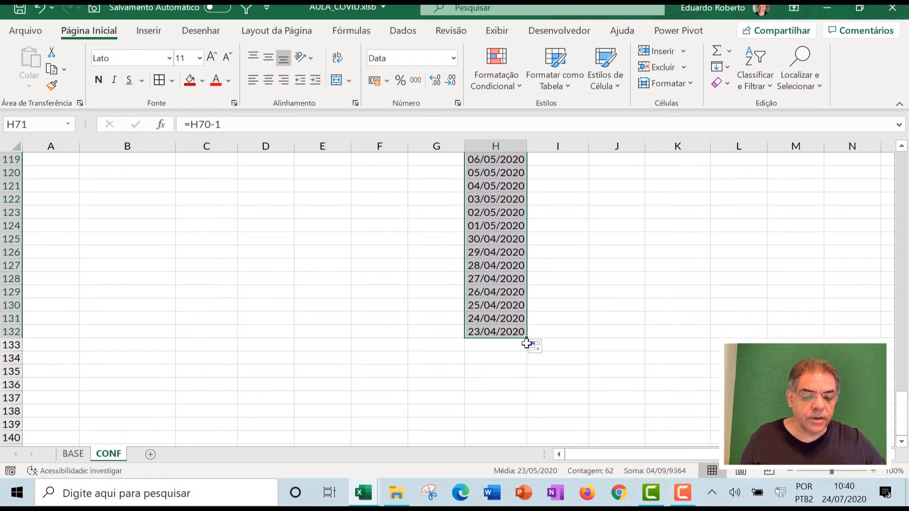
{"action": "left_click_drag", "start_coordinate": [528, 340], "coordinate": [523, 428]}
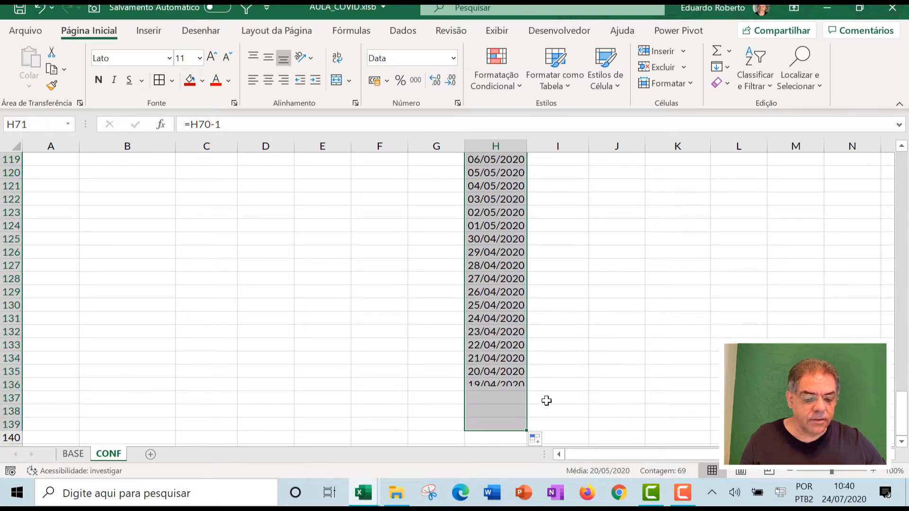
{"action": "scroll", "coordinate": [546, 400], "scroll_direction": "down", "scroll_amount": 2}
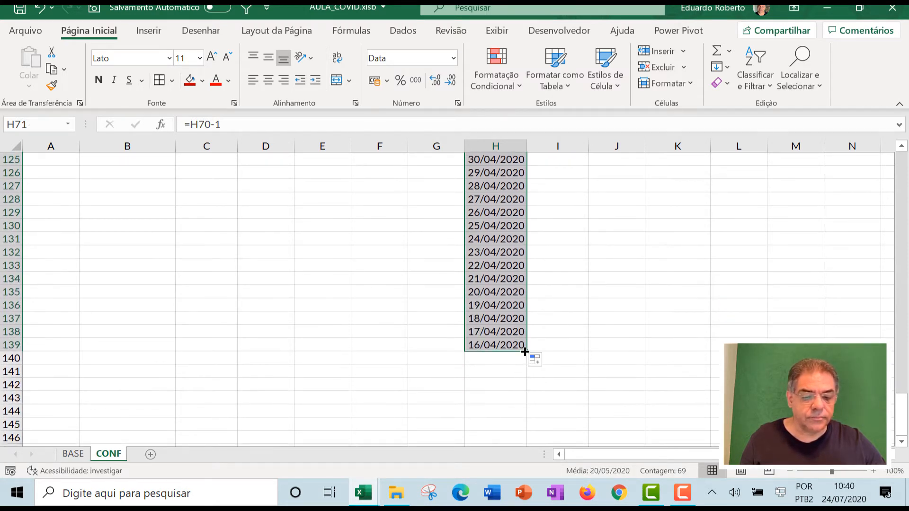
{"action": "left_click_drag", "start_coordinate": [525, 350], "coordinate": [527, 428]}
{"action": "scroll", "coordinate": [535, 398], "scroll_direction": "down", "scroll_amount": 3}
{"action": "left_click_drag", "start_coordinate": [527, 314], "coordinate": [523, 426]}
{"action": "scroll", "coordinate": [525, 393], "scroll_direction": "down", "scroll_amount": 2}
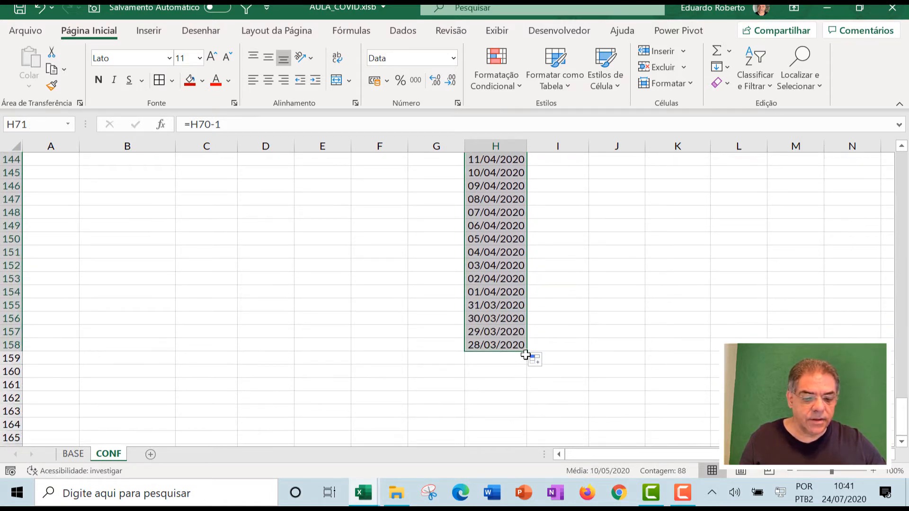
{"action": "left_click_drag", "start_coordinate": [526, 353], "coordinate": [524, 435]}
{"action": "scroll", "coordinate": [537, 377], "scroll_direction": "down", "scroll_amount": 3}
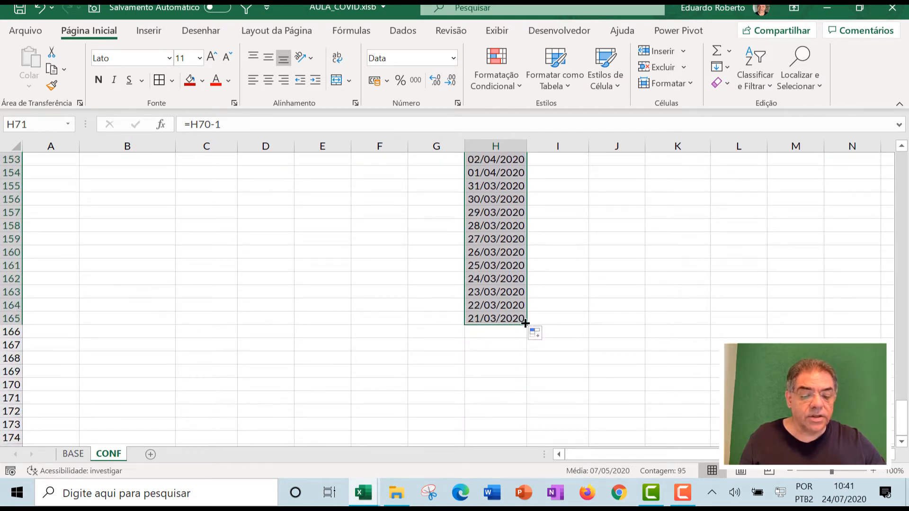
{"action": "left_click_drag", "start_coordinate": [525, 323], "coordinate": [533, 439]}
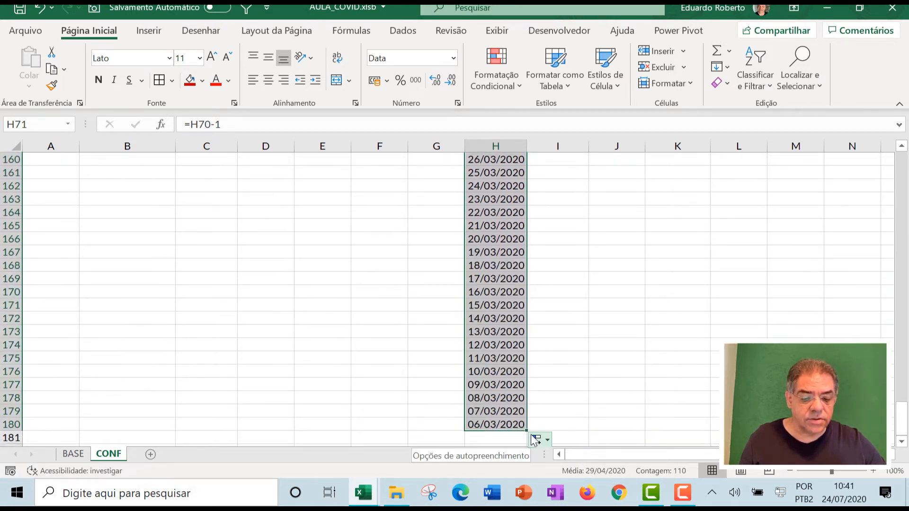
{"action": "scroll", "coordinate": [529, 351], "scroll_direction": "up", "scroll_amount": 4}
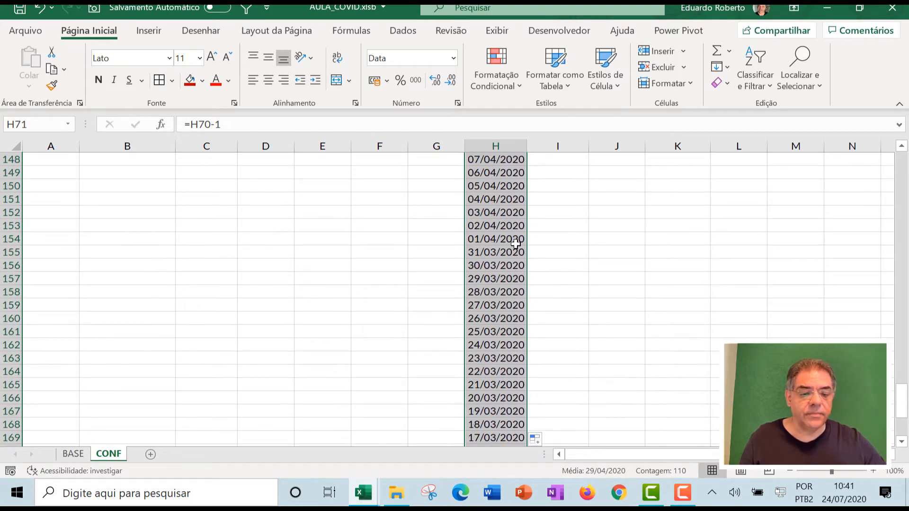
Apply all borders to the moving-average table body, H41:L180.
{"action": "left_click", "coordinate": [516, 244]}
{"action": "key", "text": "ctrl+Up"}
{"action": "key", "text": "Down"}
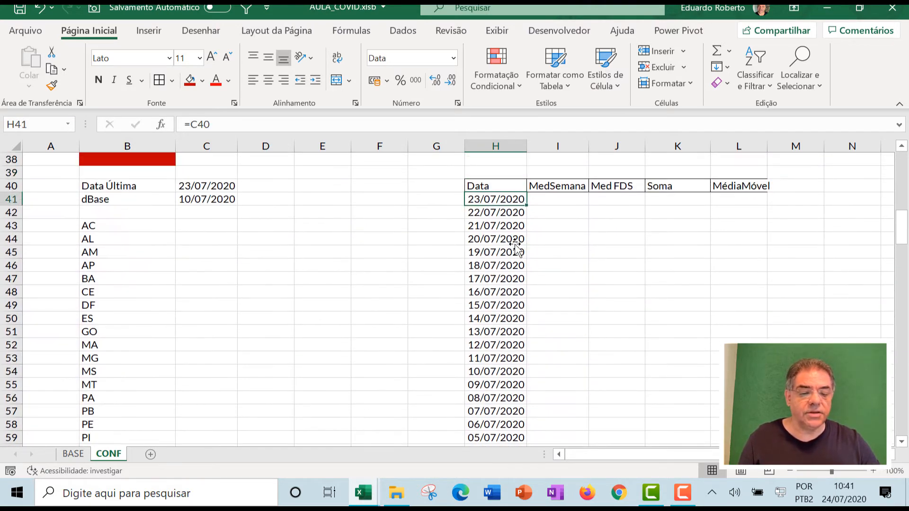
{"action": "key", "text": "ctrl+shift+Down"}
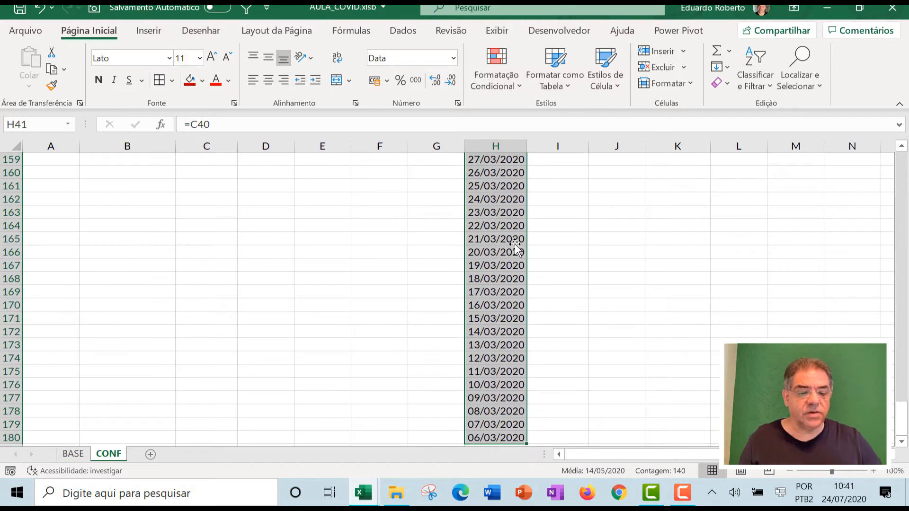
{"action": "key", "text": "Up"}
{"action": "key", "text": "Down"}
{"action": "key", "text": "Down"}
{"action": "key", "text": "Up"}
{"action": "key", "text": "shift+Right"}
{"action": "key", "text": "shift+Right"}
{"action": "key", "text": "shift+Right"}
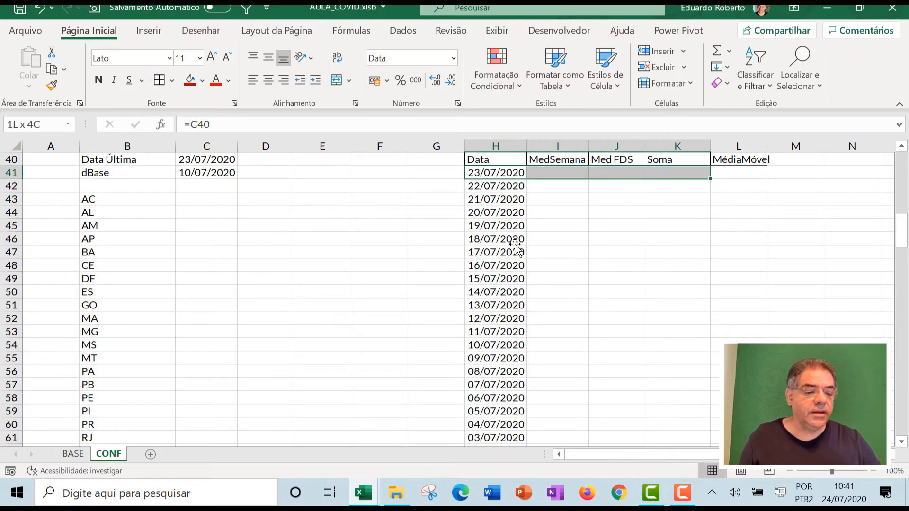
{"action": "key", "text": "shift+Right"}
{"action": "key", "text": "ctrl+shift+Down"}
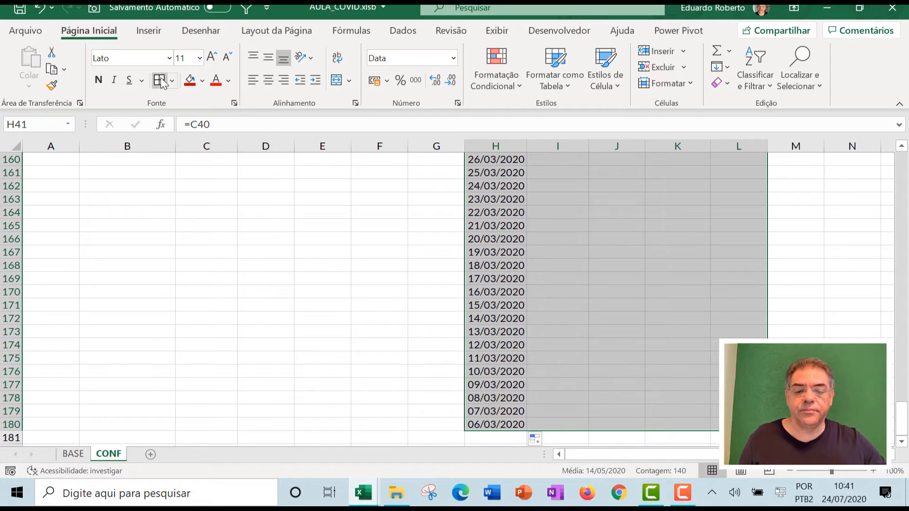
{"action": "scroll", "coordinate": [635, 272], "scroll_direction": "up", "scroll_amount": 20}
{"action": "left_click", "coordinate": [689, 331]}
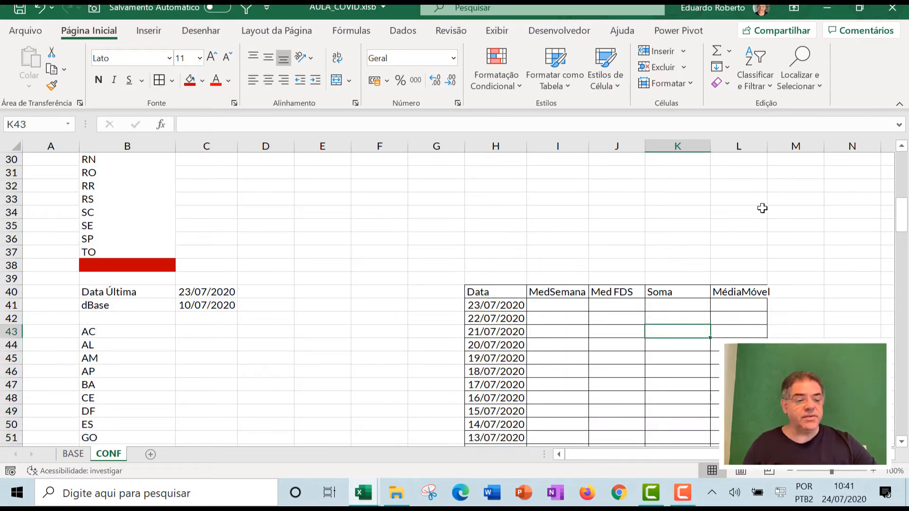
Widen columns L and I slightly so the MédiaMóvel and MedSemana headers fit.
{"action": "left_click_drag", "start_coordinate": [768, 147], "coordinate": [787, 147]}
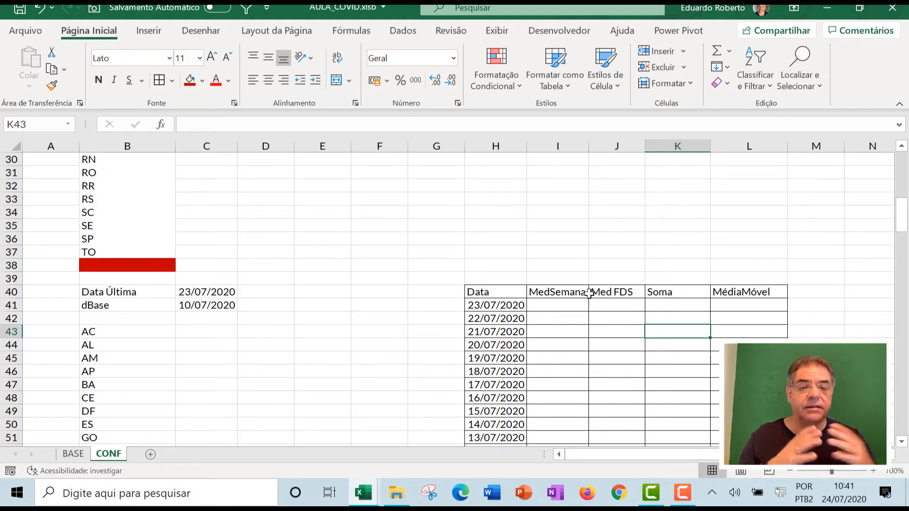
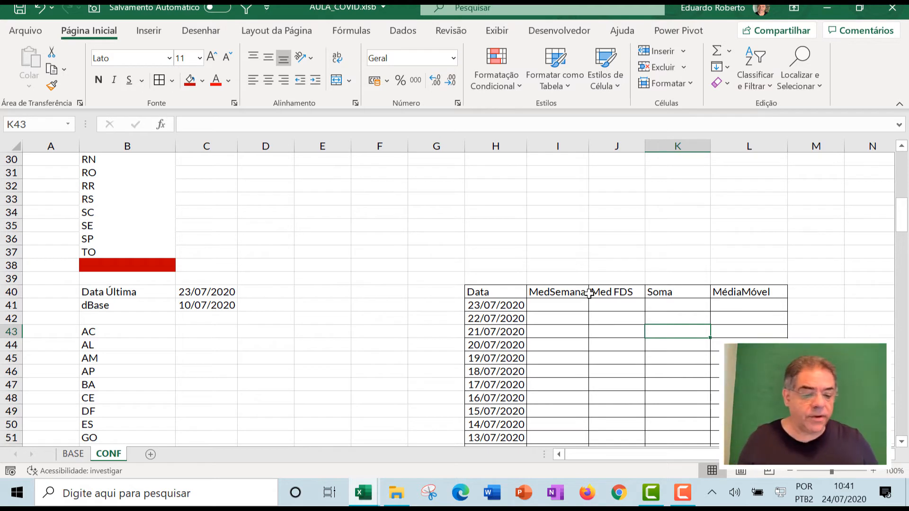
{"action": "key", "text": "Left"}
{"action": "key", "text": "Left"}
{"action": "key", "text": "Up"}
{"action": "key", "text": "Up"}
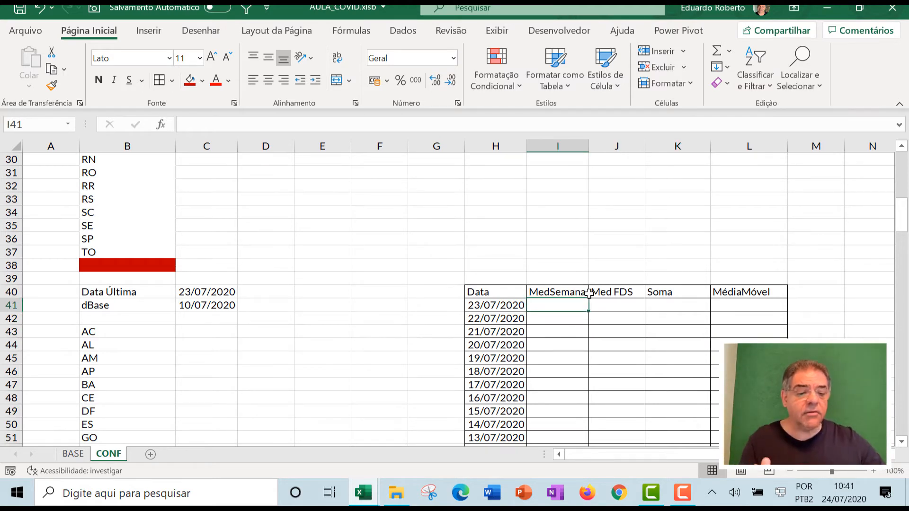
{"action": "left_click_drag", "start_coordinate": [589, 144], "coordinate": [603, 144]}
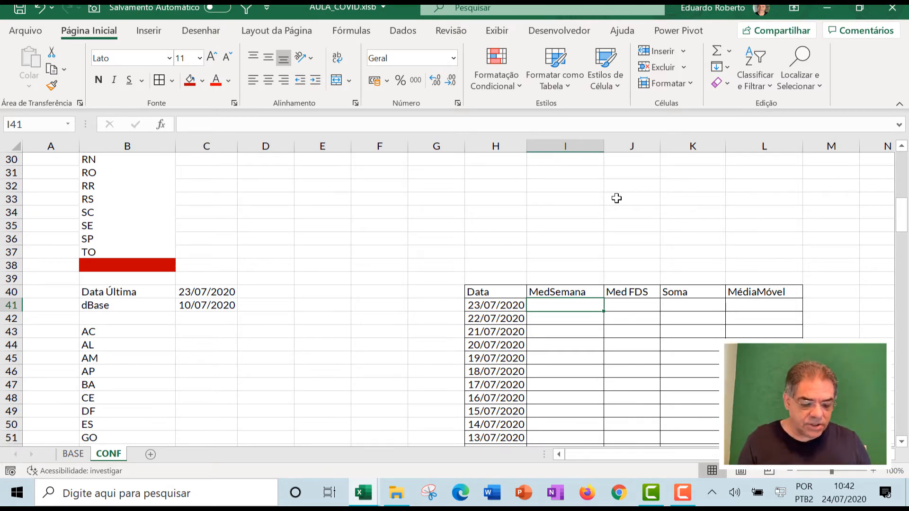
Start a SOMASES formula in I41 under MedSemana with tBASE[newCases] as the sum range.
{"action": "type", "text": "=s"}
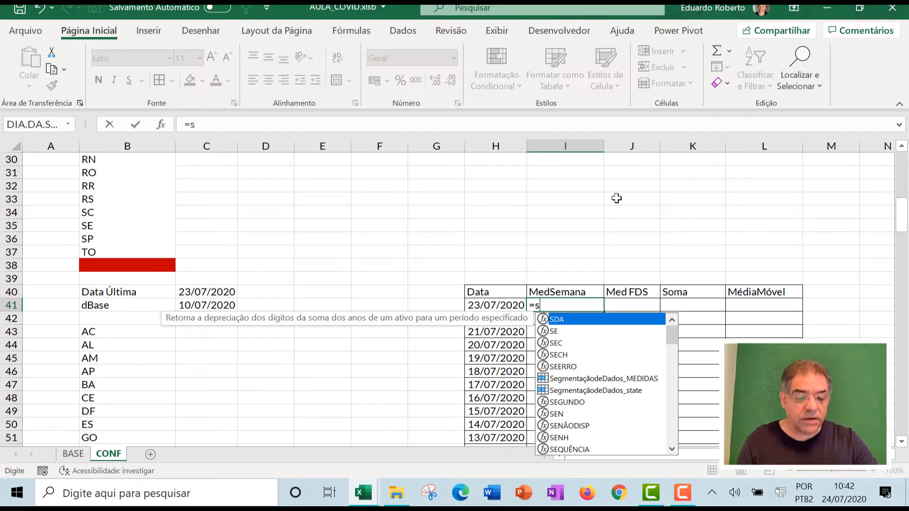
{"action": "type", "text": "omases"}
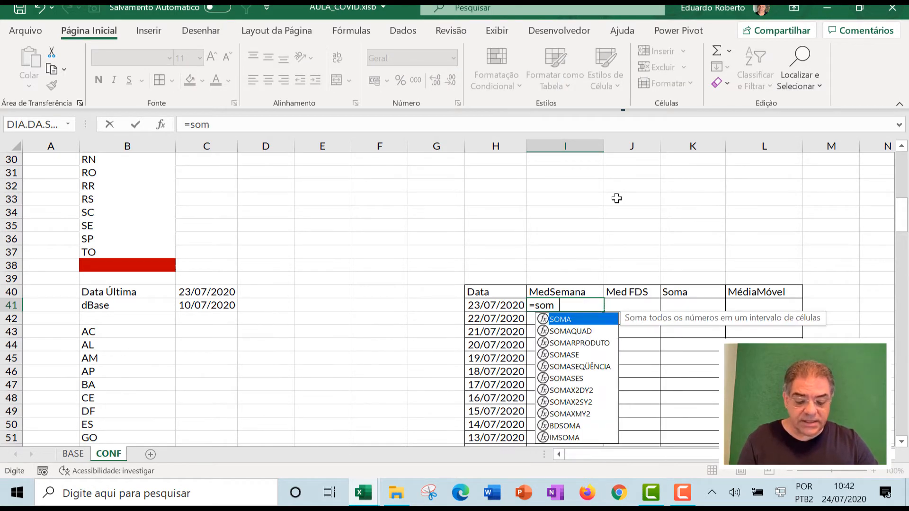
{"action": "type", "text": "("}
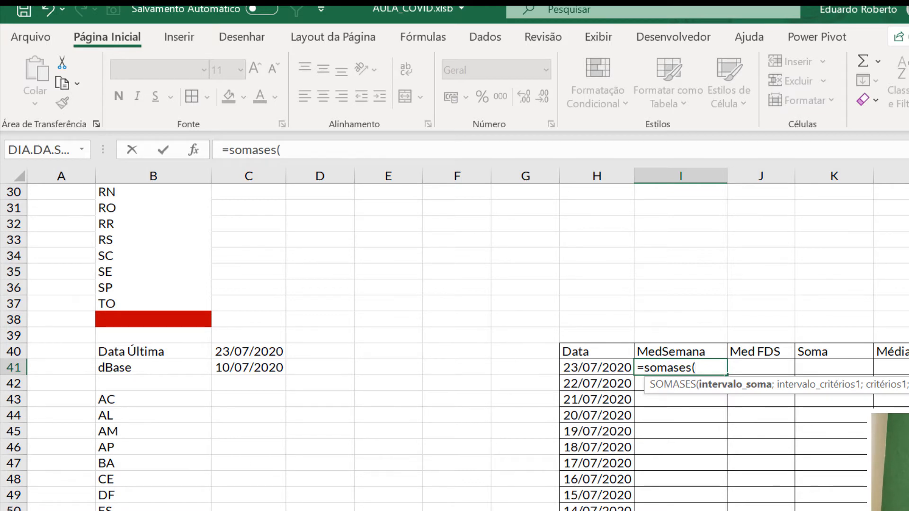
{"action": "left_click", "coordinate": [360, 510]}
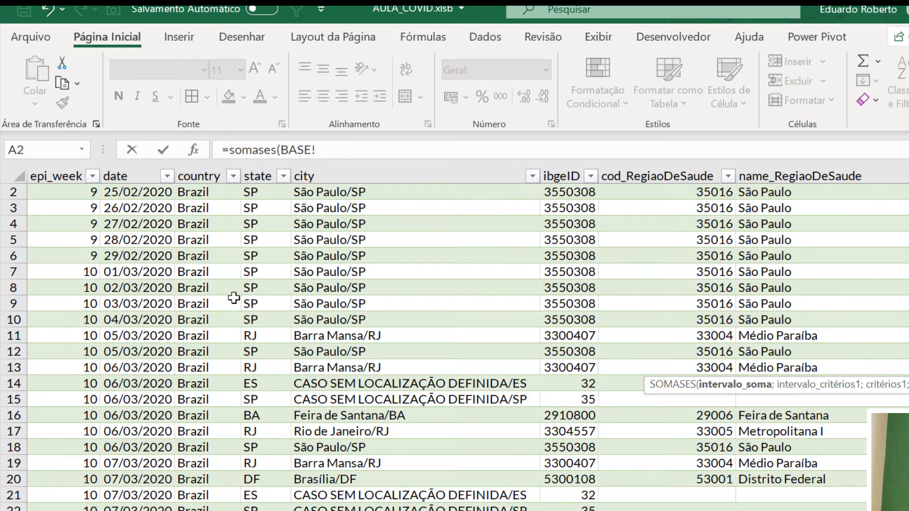
{"action": "scroll", "coordinate": [454, 332], "scroll_direction": "right", "scroll_amount": 5}
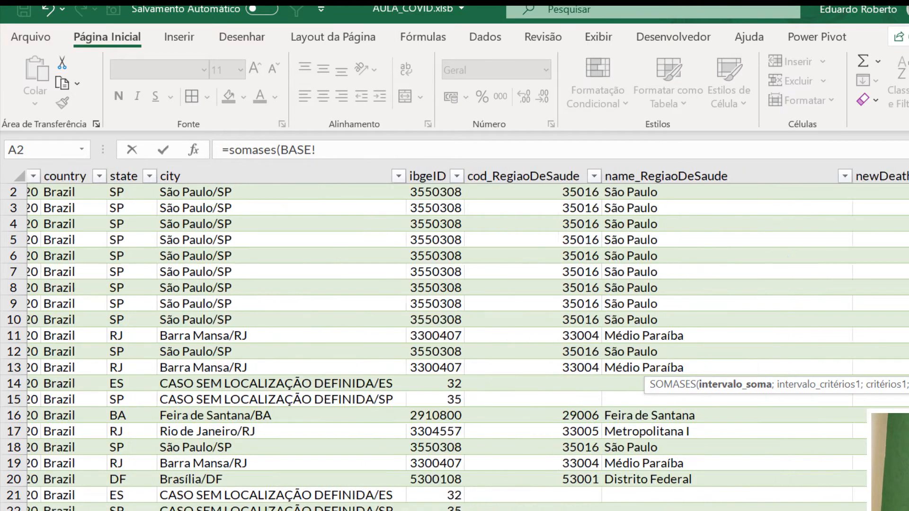
{"action": "scroll", "coordinate": [482, 269], "scroll_direction": "left", "scroll_amount": 2}
{"action": "scroll", "coordinate": [483, 270], "scroll_direction": "right", "scroll_amount": 3}
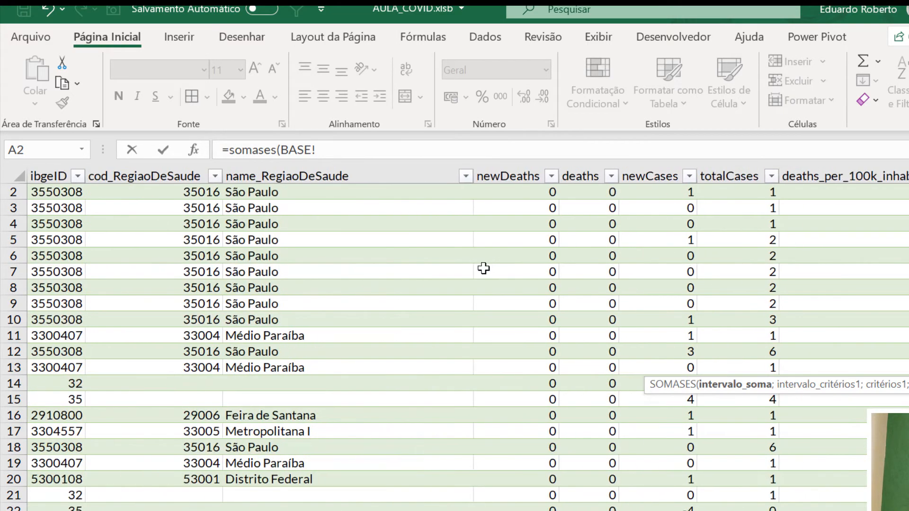
{"action": "left_click", "coordinate": [635, 169]}
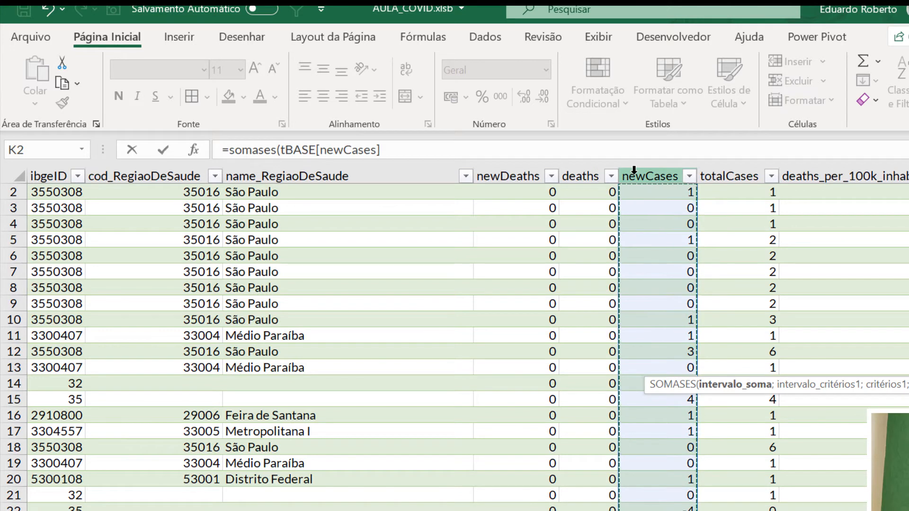
{"action": "left_click", "coordinate": [395, 151]}
{"action": "type", "text": ";"}
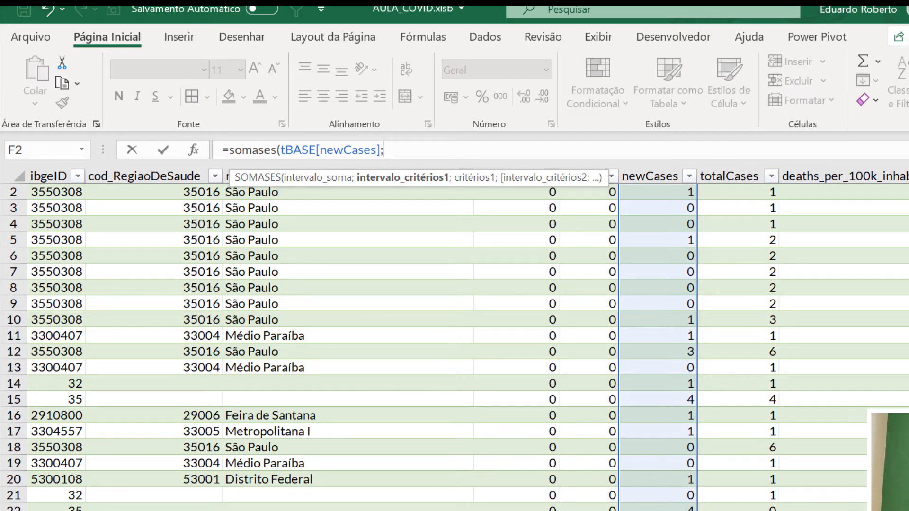
Add the first criterion to the formula, matching tBASE[date] to CONF!$H41 with only the column locked.
{"action": "scroll", "coordinate": [454, 332], "scroll_direction": "left", "scroll_amount": 5}
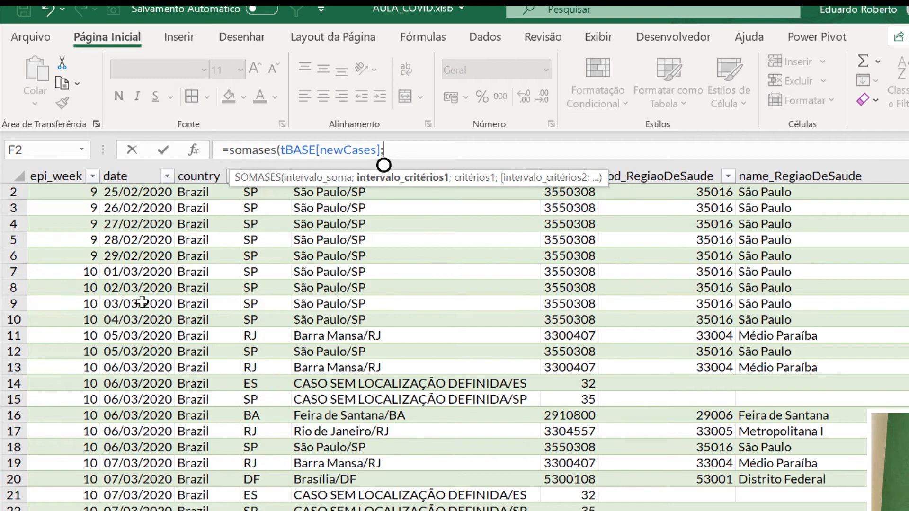
{"action": "left_click", "coordinate": [127, 171]}
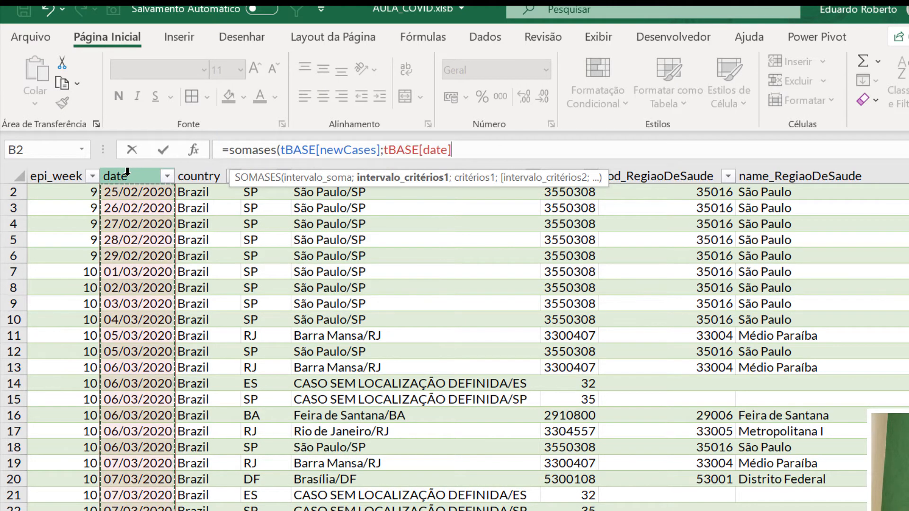
{"action": "type", "text": ";"}
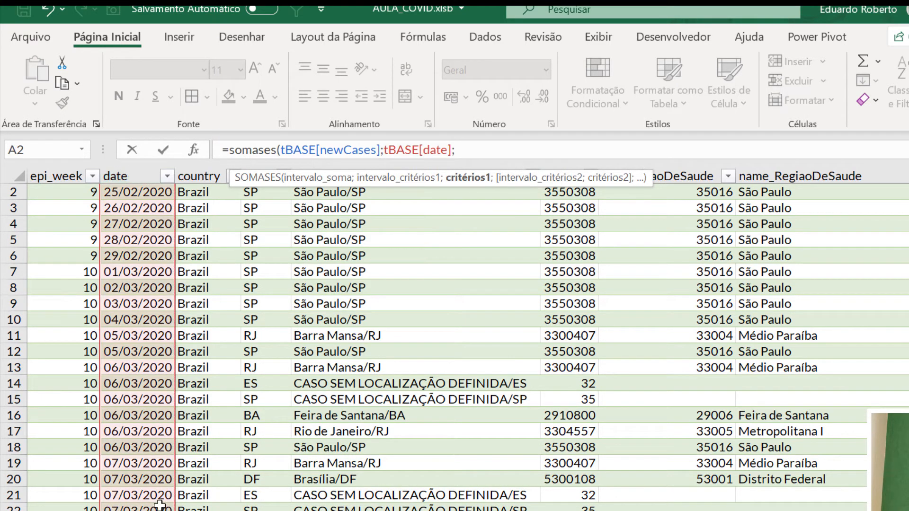
{"action": "key", "text": "ctrl+Page_Up"}
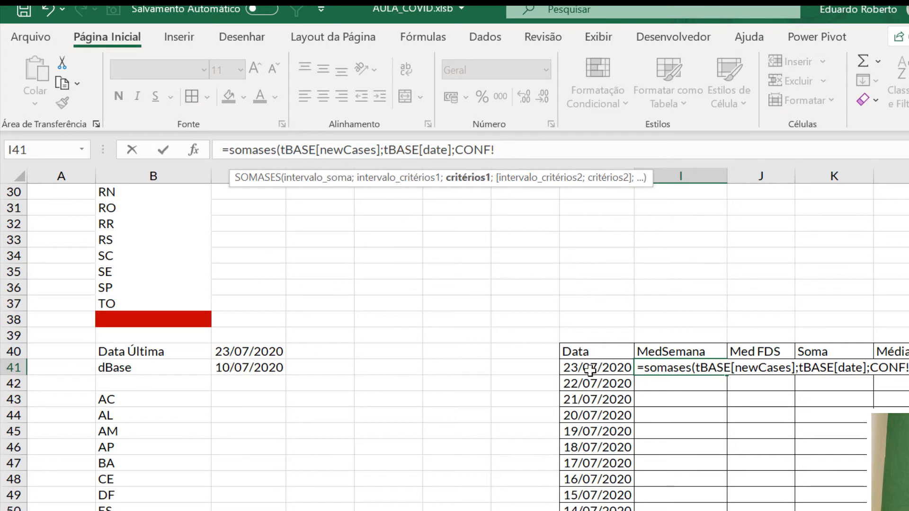
{"action": "left_click", "coordinate": [596, 371]}
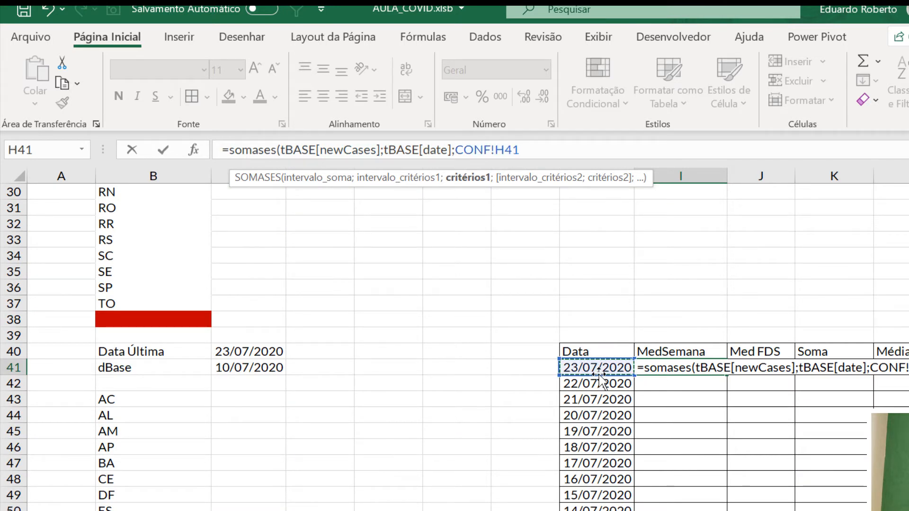
{"action": "key", "text": "F4"}
{"action": "key", "text": "F4"}
{"action": "key", "text": "F4"}
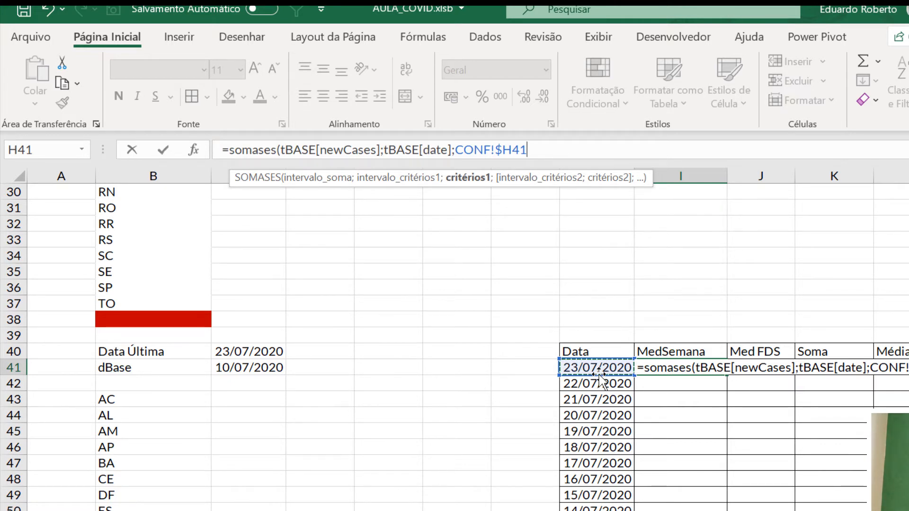
{"action": "type", "text": ";"}
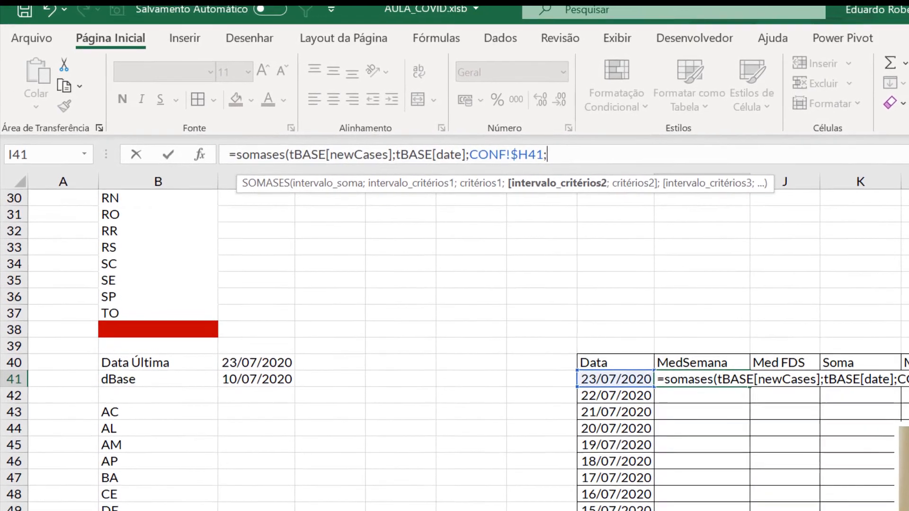
Add a second criterion to the formula, limiting tBASE[DSEMANA] to "<6".
{"action": "key", "text": "ctrl+Page_Up"}
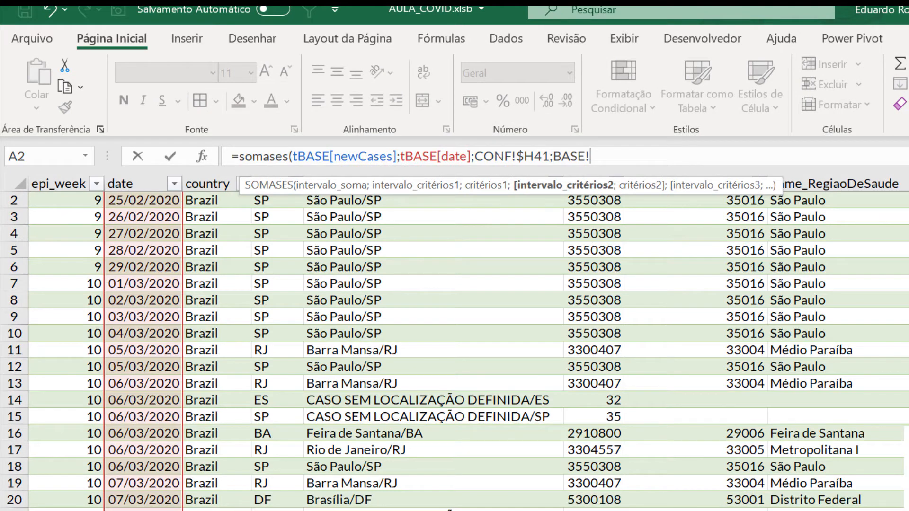
{"action": "scroll", "coordinate": [468, 331], "scroll_direction": "right", "scroll_amount": 6}
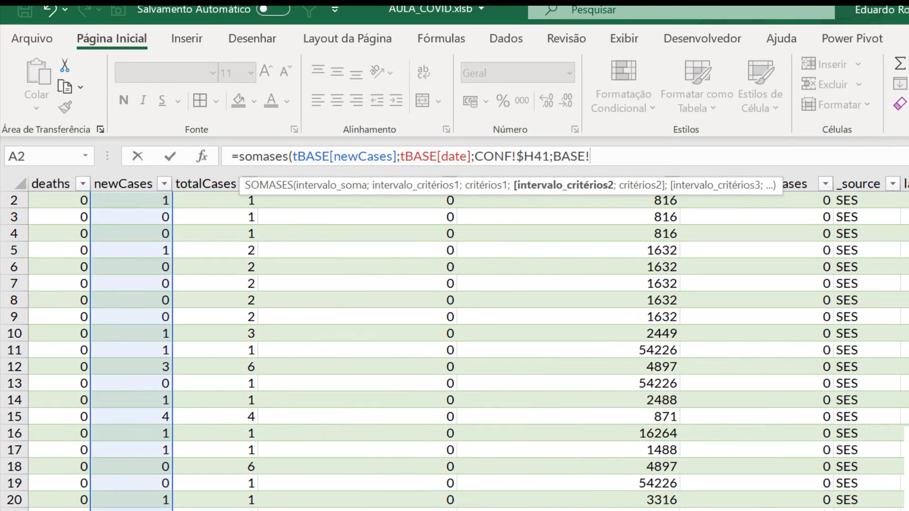
{"action": "left_click", "coordinate": [590, 172]}
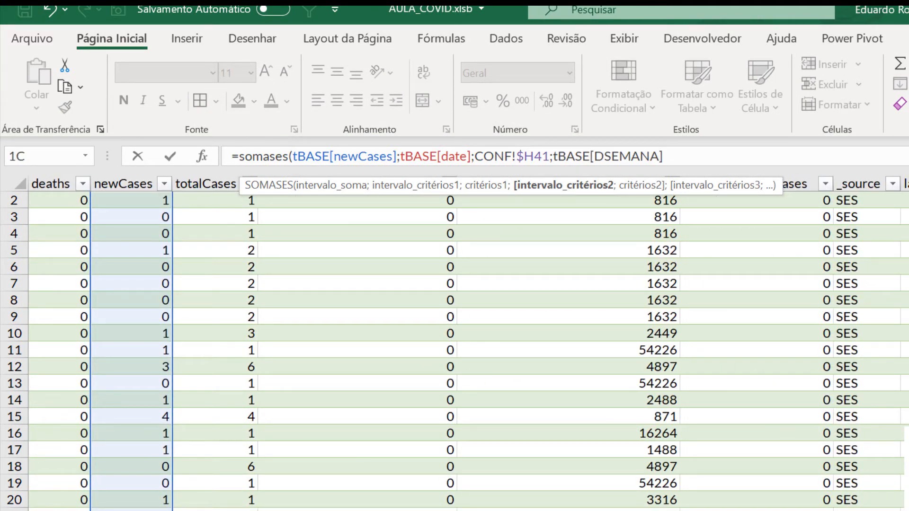
{"action": "type", "text": ";"}
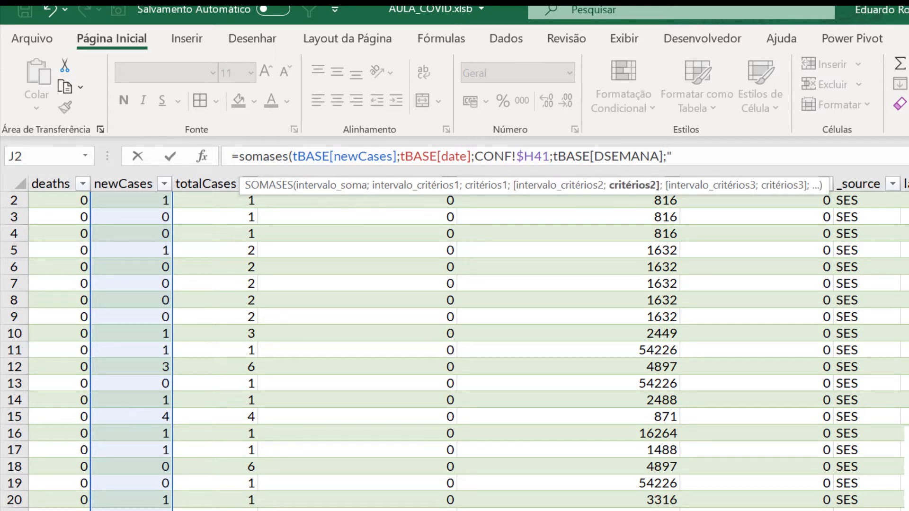
{"action": "type", "text": "\"<=5"}
{"action": "key", "text": "BackSpace"}
{"action": "key", "text": "BackSpace"}
{"action": "type", "text": "6\")"}
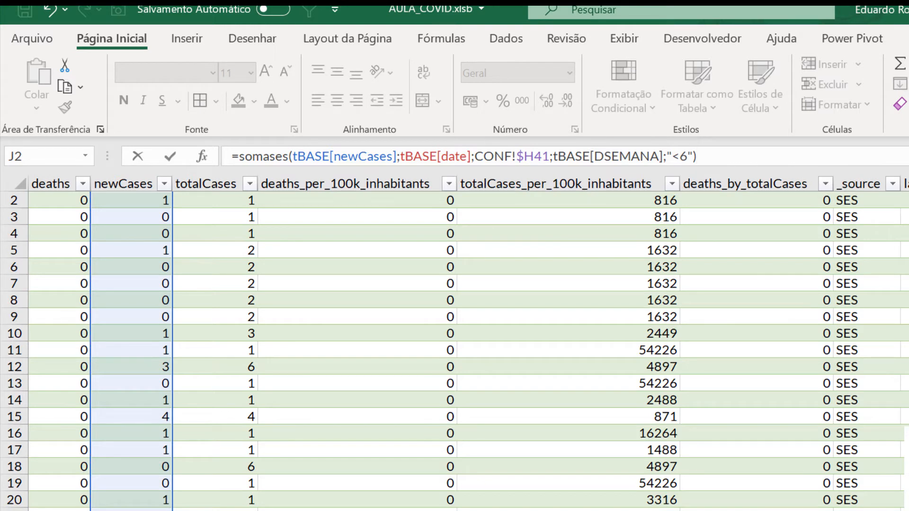
{"action": "key", "text": "BackSpace"}
{"action": "type", "text": ";"}
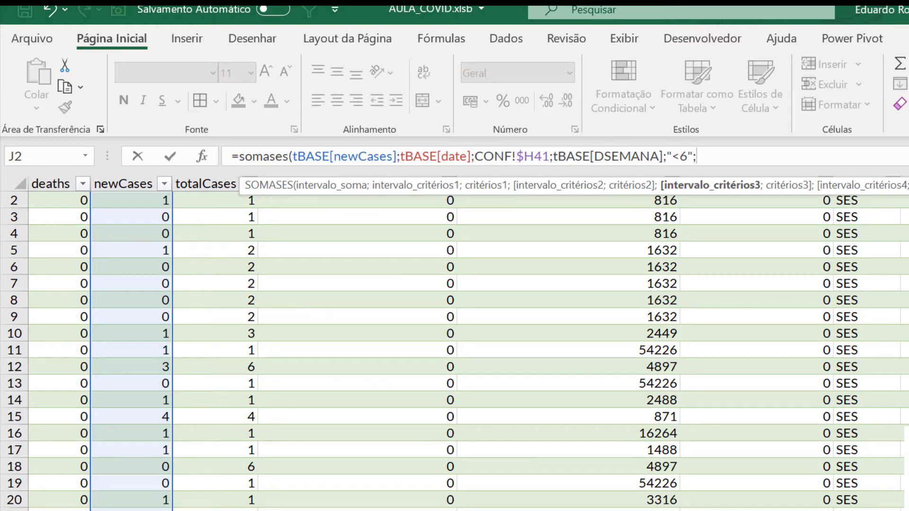
Add a third criterion matching tBASE[state] to the absolute reference CONF!$C$10, and complete the formula in I41.
{"action": "scroll", "coordinate": [454, 350], "scroll_direction": "left", "scroll_amount": 5}
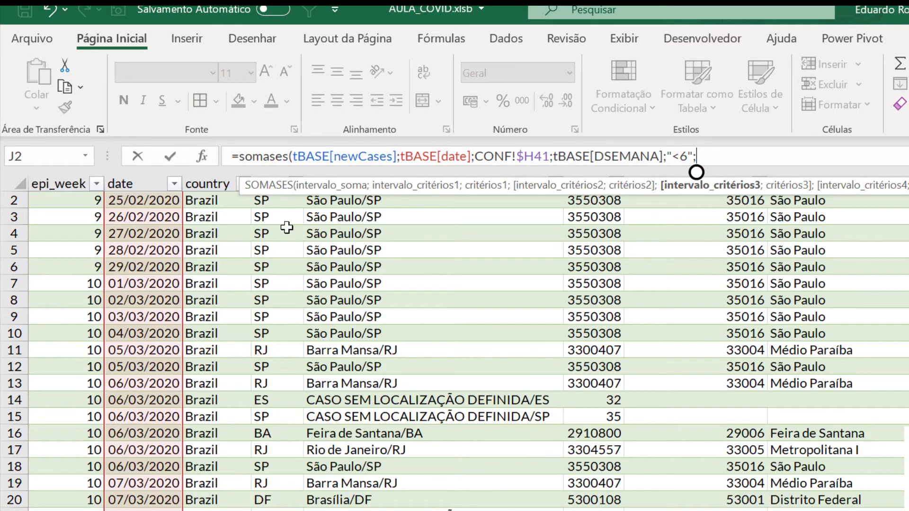
{"action": "left_click_drag", "start_coordinate": [250, 195], "coordinate": [508, 102]}
{"action": "left_click", "coordinate": [283, 184]}
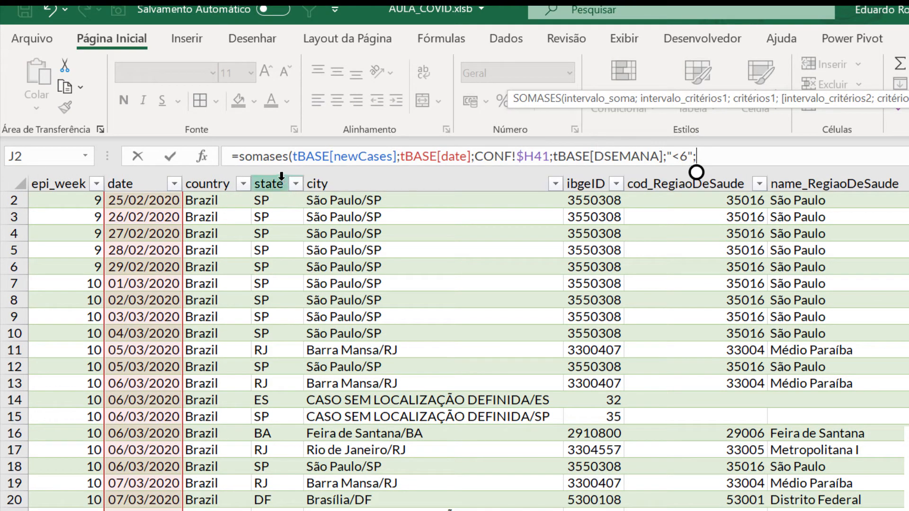
{"action": "type", "text": ";"}
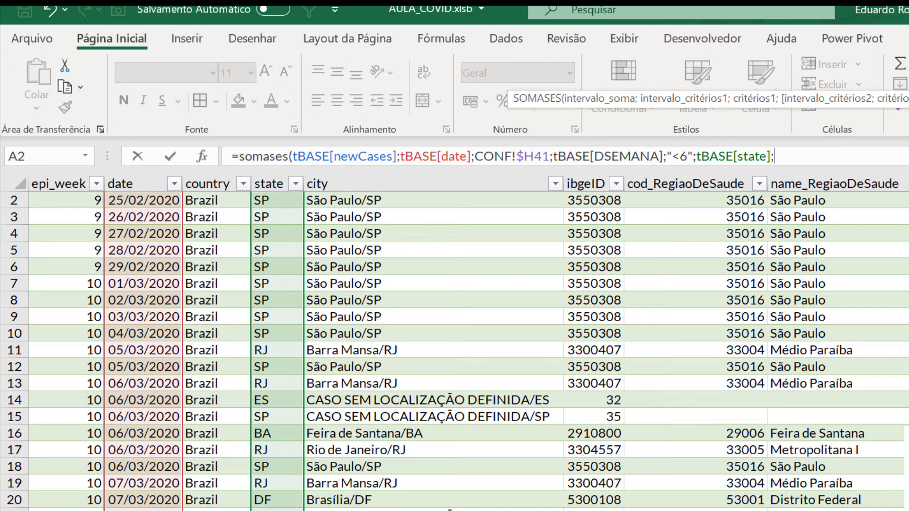
{"action": "left_click", "coordinate": [142, 510]}
{"action": "scroll", "coordinate": [258, 393], "scroll_direction": "up", "scroll_amount": 10}
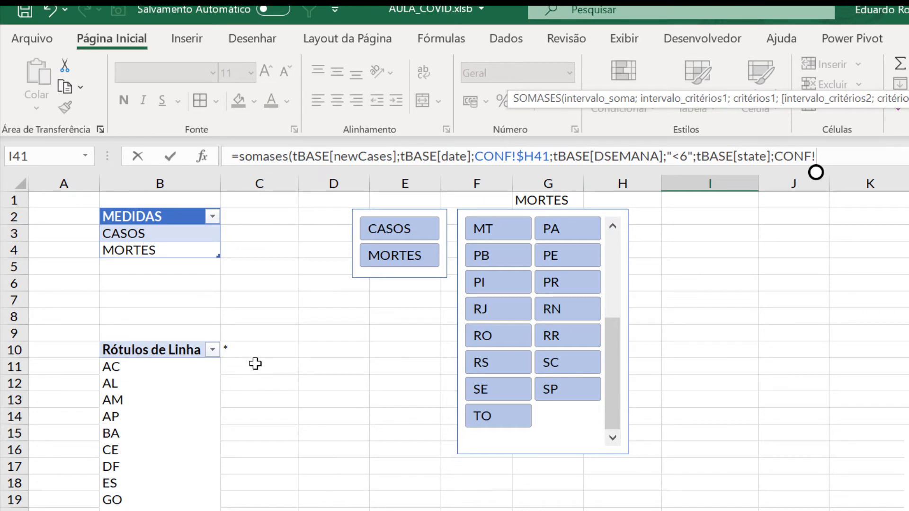
{"action": "left_click", "coordinate": [250, 353]}
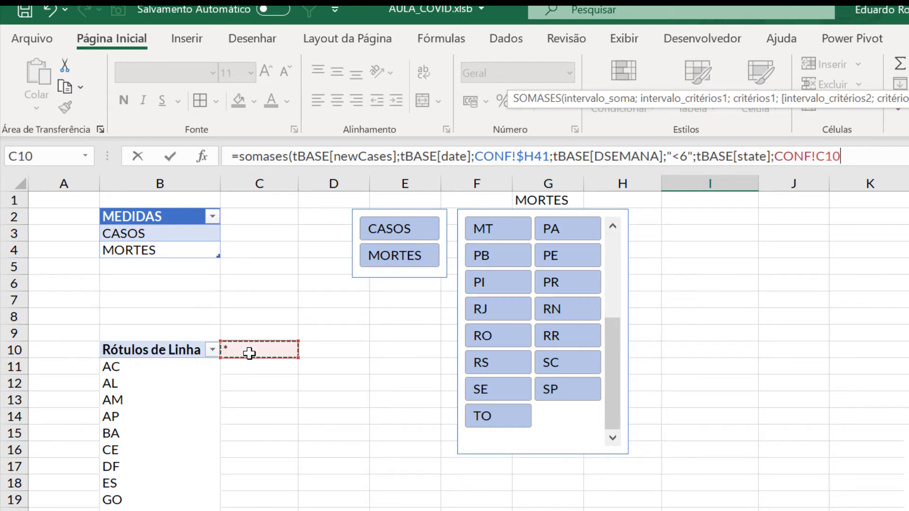
{"action": "key", "text": "F4"}
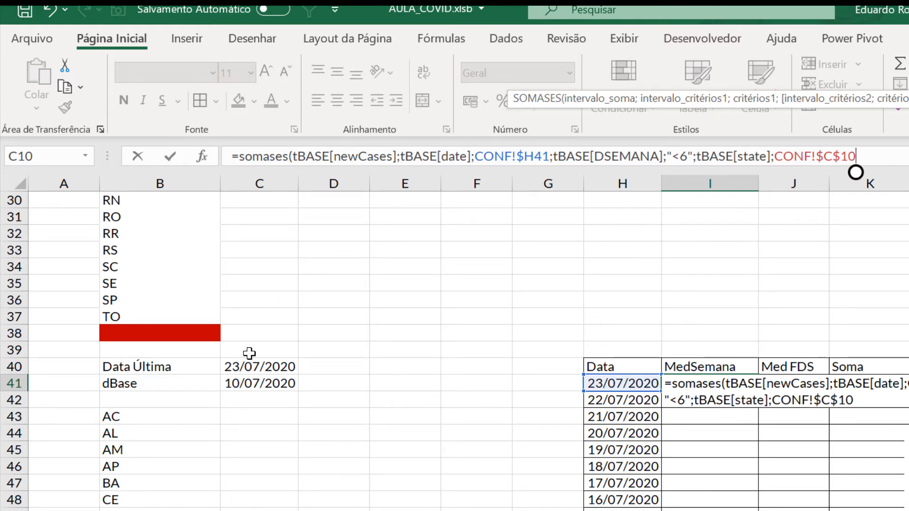
{"action": "type", "text": ")"}
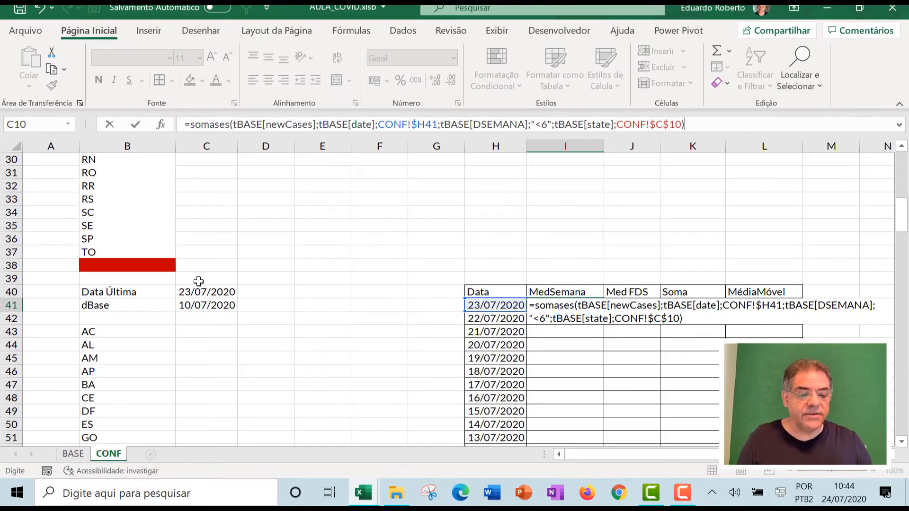
{"action": "key", "text": "ctrl+Return"}
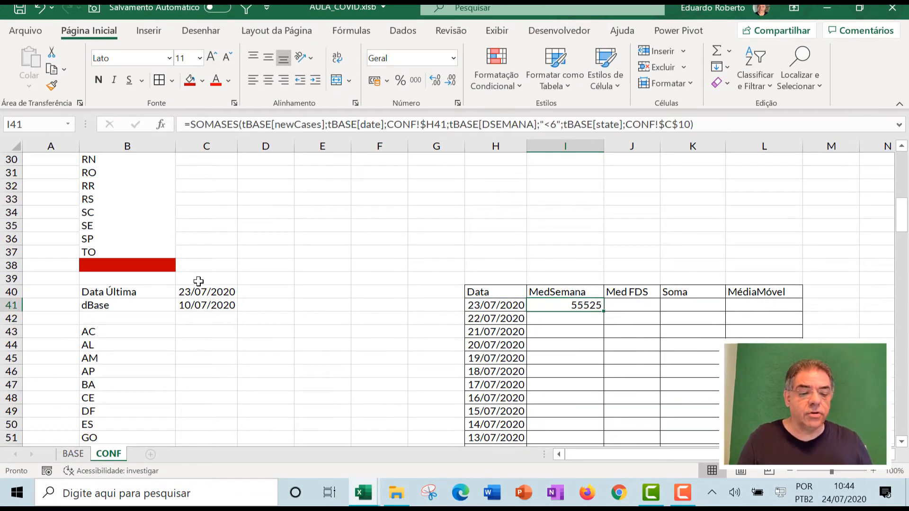
Copy the MedSemana formula from I41 into I42:I46.
{"action": "key", "text": "ctrl+c"}
{"action": "key", "text": "Down"}
{"action": "key", "text": "shift+Down"}
{"action": "key", "text": "shift+Down"}
{"action": "key", "text": "shift+Down"}
{"action": "key", "text": "shift+Down"}
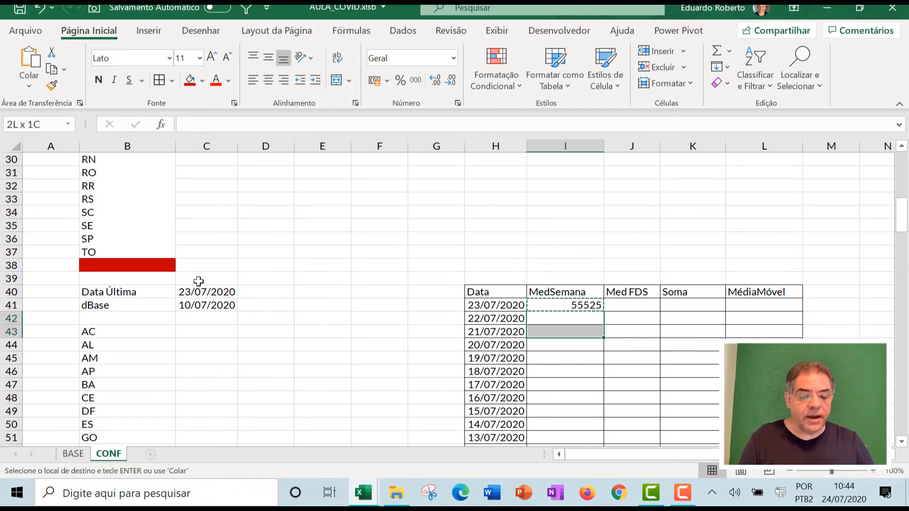
{"action": "key", "text": "ctrl+v"}
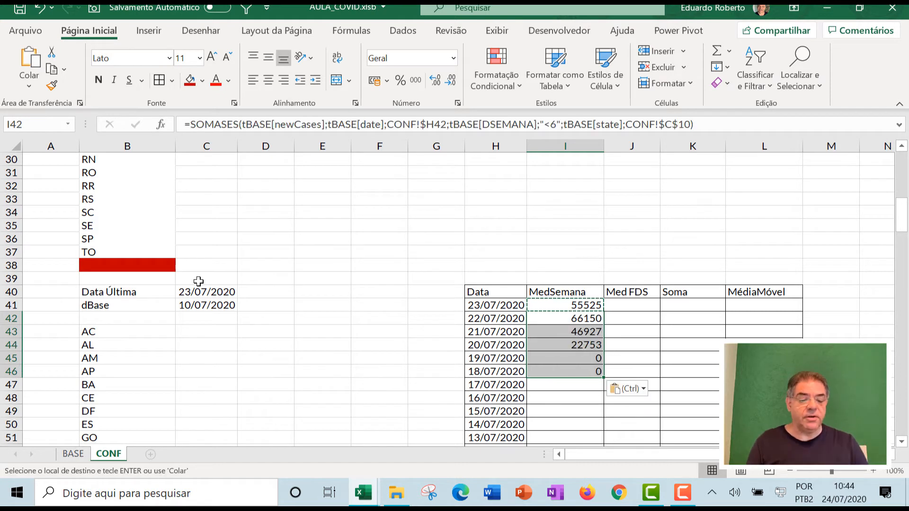
Examine the MedSemana results for the weekend dates, along with the measure and state selections on the CONF sheet.
{"action": "key", "text": "Down"}
{"action": "key", "text": "Down"}
{"action": "key", "text": "Down"}
{"action": "key", "text": "Down"}
{"action": "key", "text": "Down"}
{"action": "key", "text": "Up"}
{"action": "key", "text": "Up"}
{"action": "key", "text": "Up"}
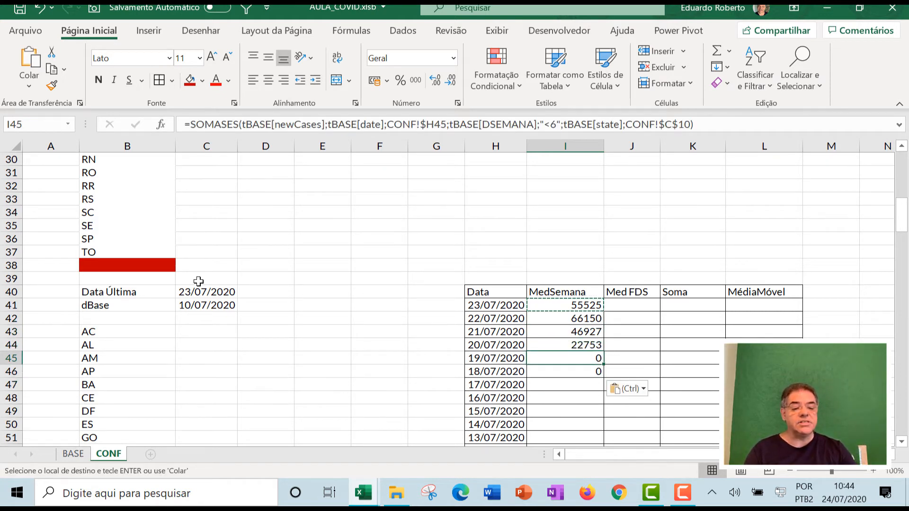
{"action": "key", "text": "Down"}
{"action": "key", "text": "Down"}
{"action": "key", "text": "Down"}
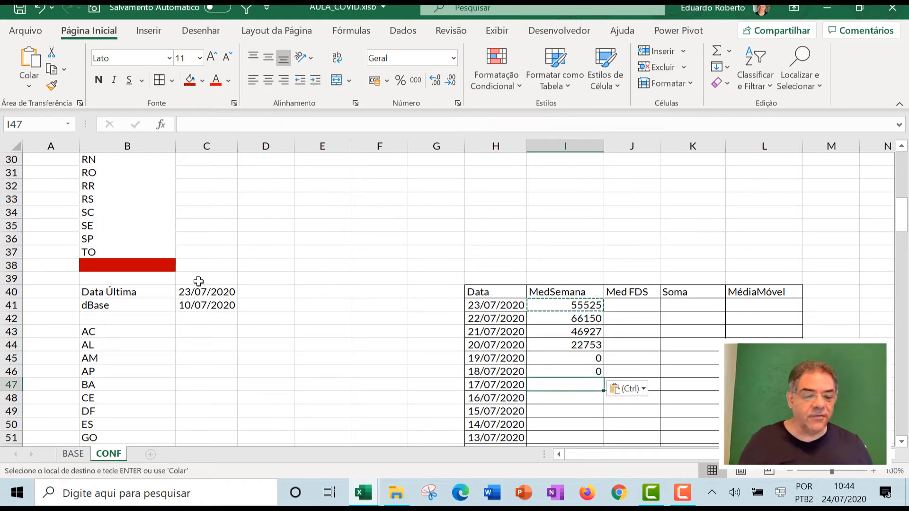
{"action": "key", "text": "Up"}
{"action": "key", "text": "Up"}
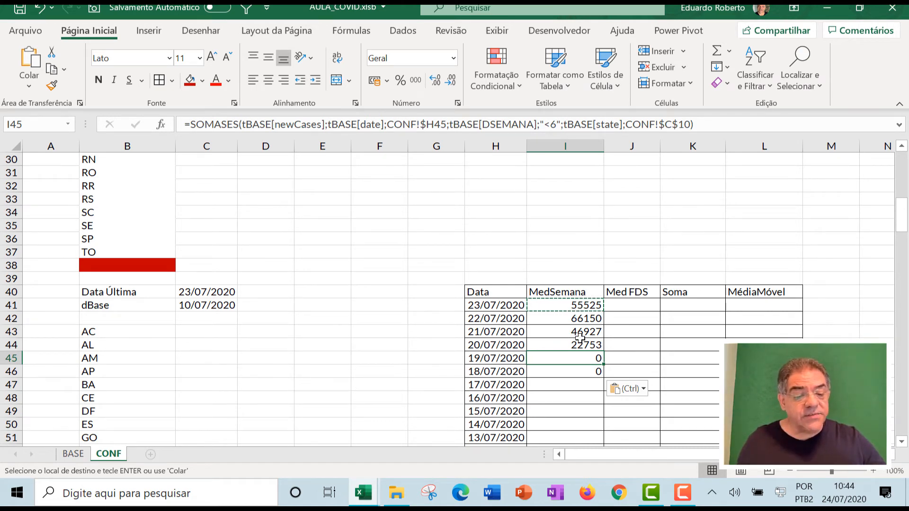
{"action": "scroll", "coordinate": [246, 241], "scroll_direction": "up", "scroll_amount": 10}
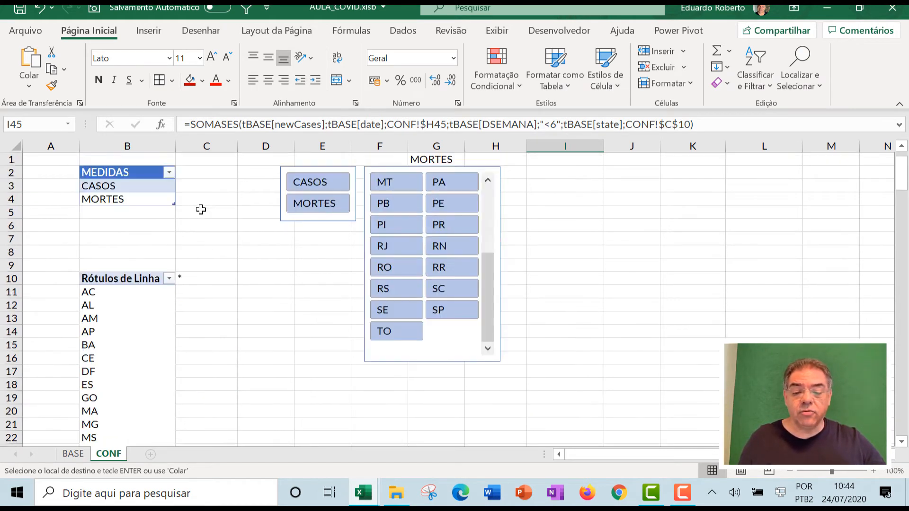
Filter the state slicer to SP and check the resulting MedSemana values in the date table.
{"action": "left_click", "coordinate": [445, 312]}
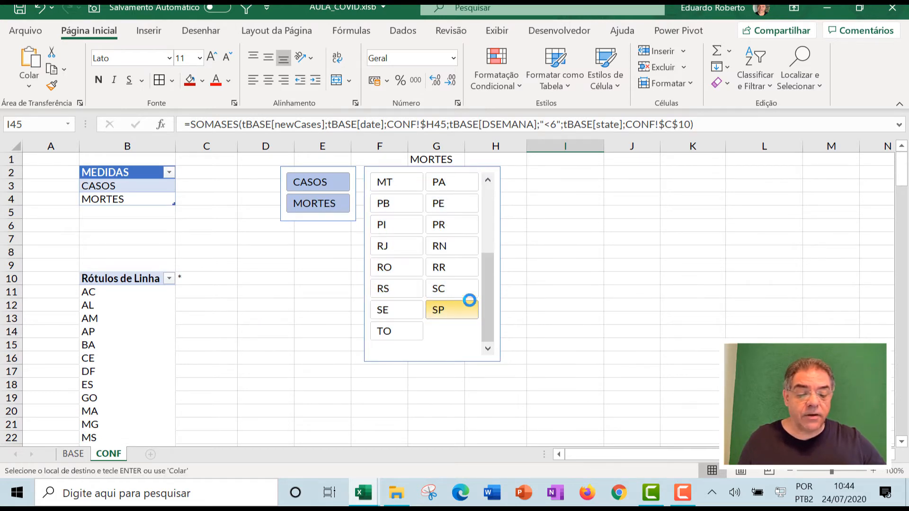
{"action": "scroll", "coordinate": [559, 350], "scroll_direction": "down", "scroll_amount": 4}
{"action": "scroll", "coordinate": [559, 366], "scroll_direction": "down", "scroll_amount": 8}
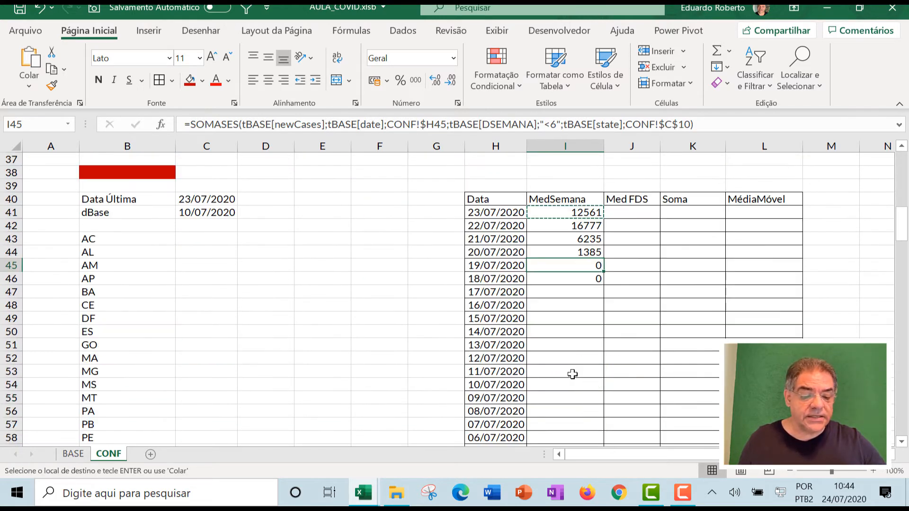
Enlarge the formula bar and open an SE function in front of the SOMASES expression in I41.
{"action": "left_click", "coordinate": [581, 213]}
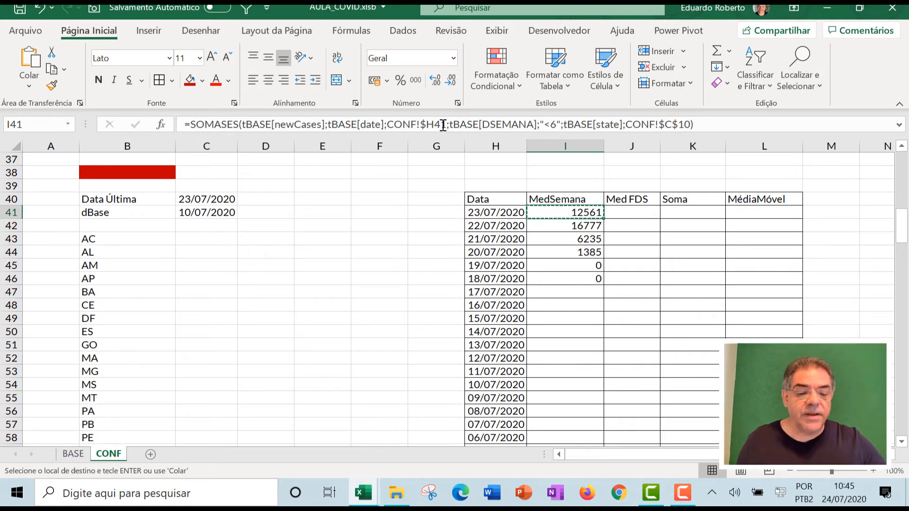
{"action": "left_click_drag", "start_coordinate": [440, 137], "coordinate": [440, 175]}
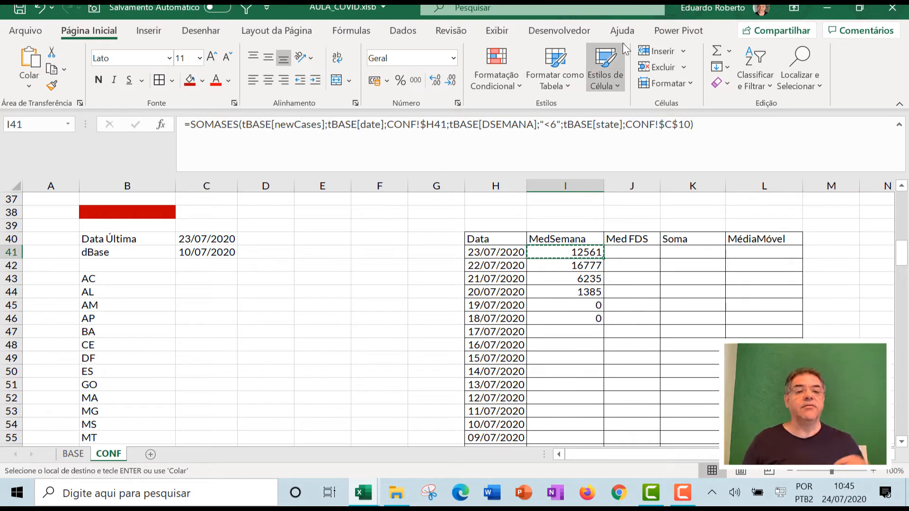
{"action": "left_click", "coordinate": [190, 124]}
{"action": "type", "text": "se("}
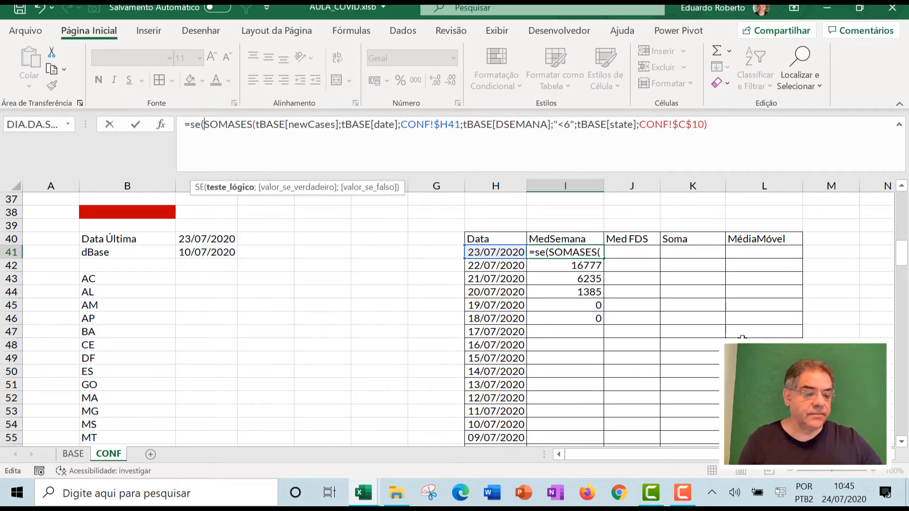
Set the SE logical test to G1="CASOS" and put the existing SOMASES on a new line as the value if true.
{"action": "scroll", "coordinate": [490, 293], "scroll_direction": "up", "scroll_amount": 12}
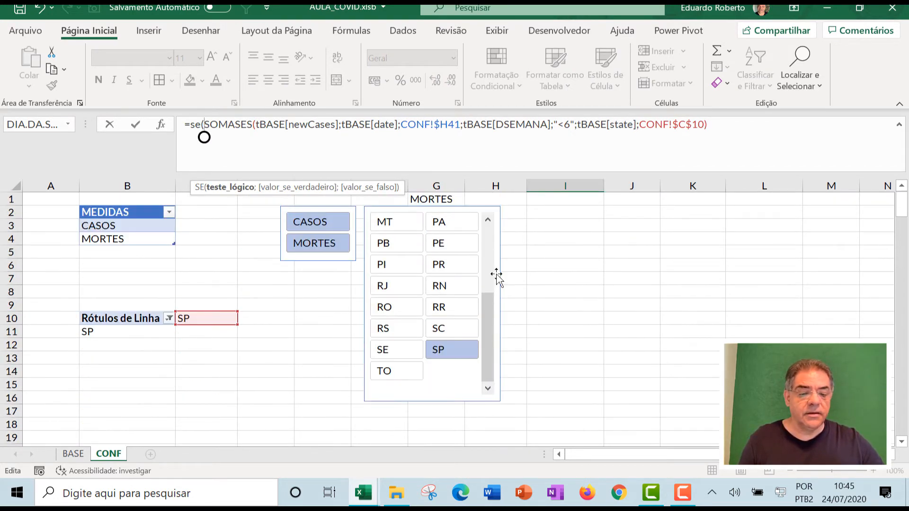
{"action": "left_click", "coordinate": [436, 199]}
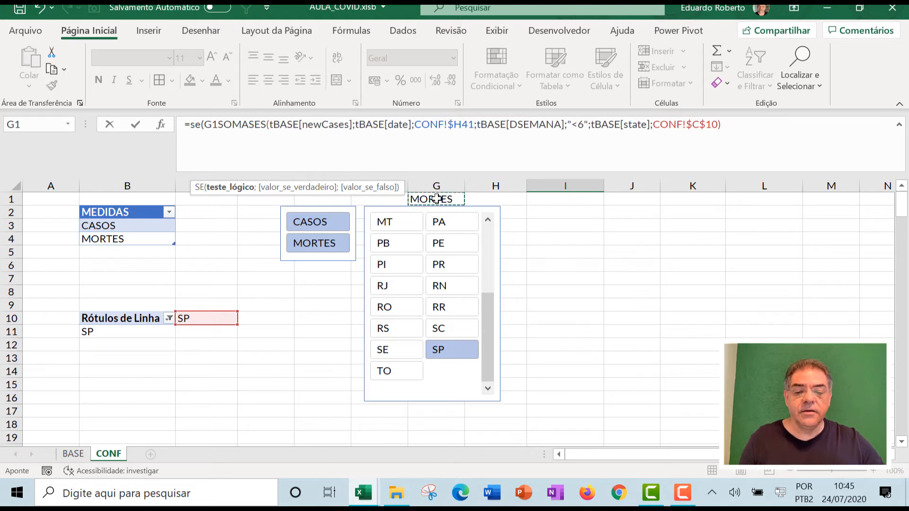
{"action": "type", "text": "="}
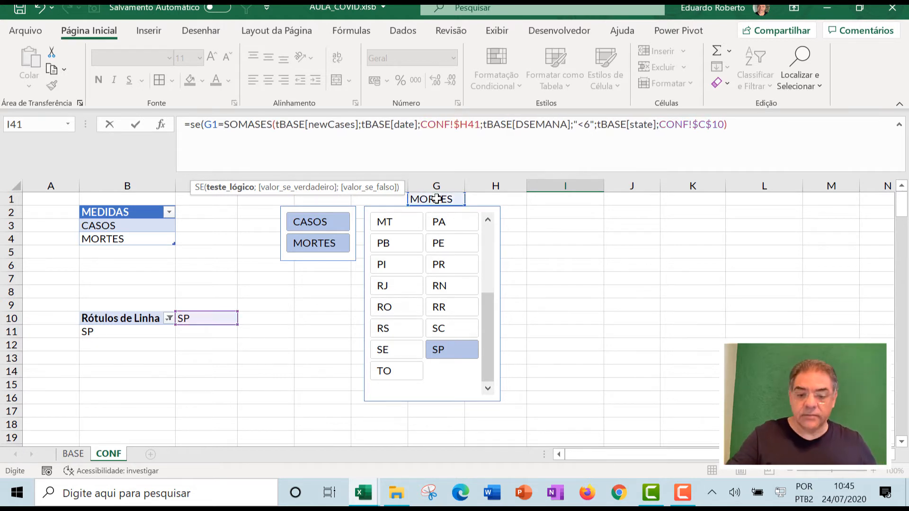
{"action": "type", "text": "\""}
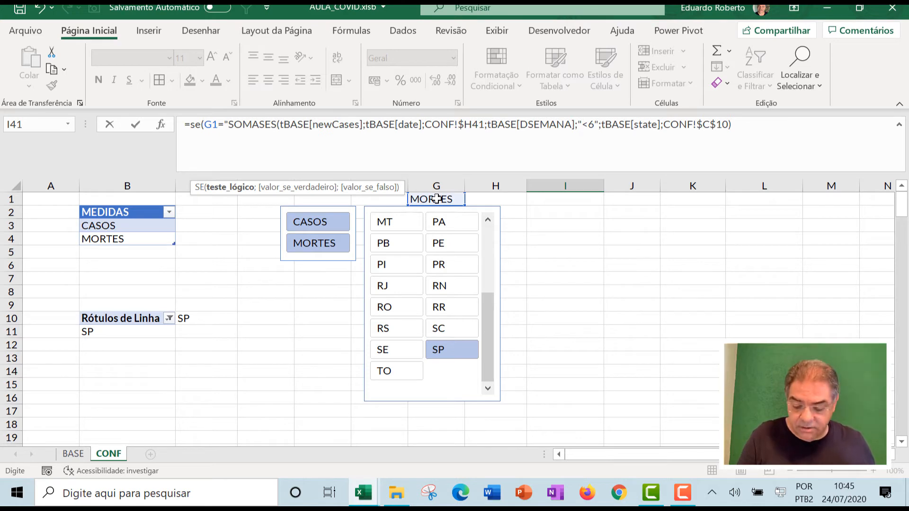
{"action": "type", "text": "SOS"}
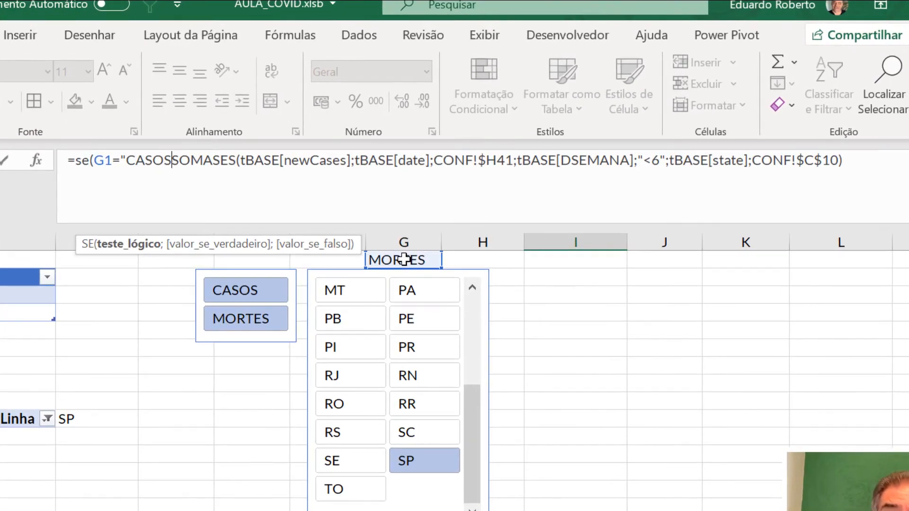
{"action": "type", "text": "\""}
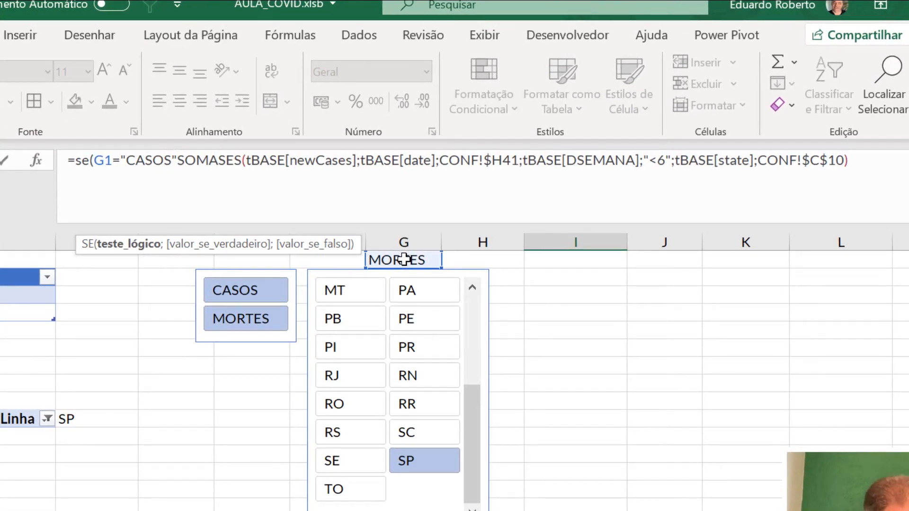
{"action": "type", "text": ";"}
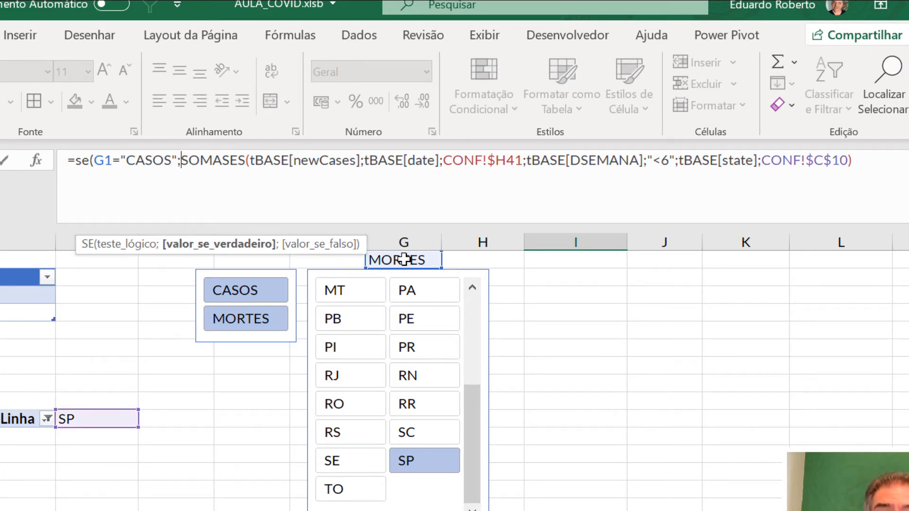
{"action": "key", "text": "alt+Return"}
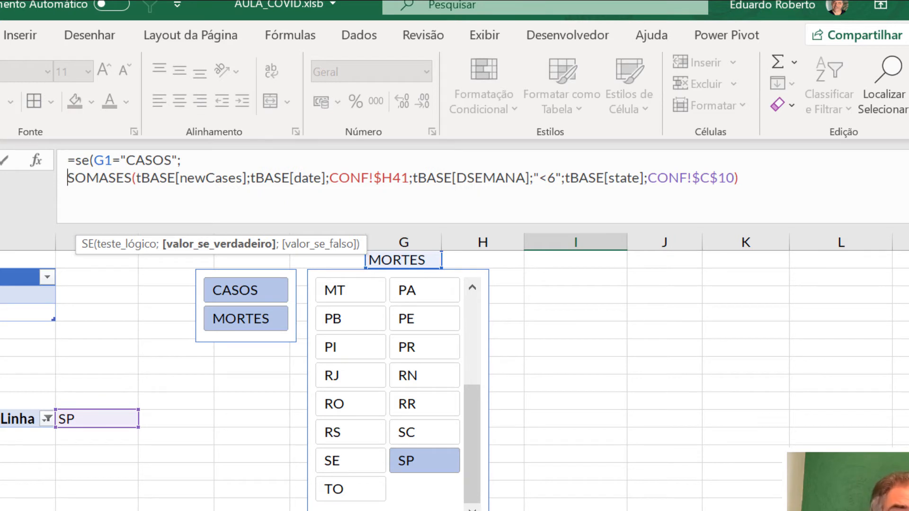
Duplicate the SOMASES expression on a third line as the SE function's value if false, and add the closing parenthesis.
{"action": "type", "text": ";"}
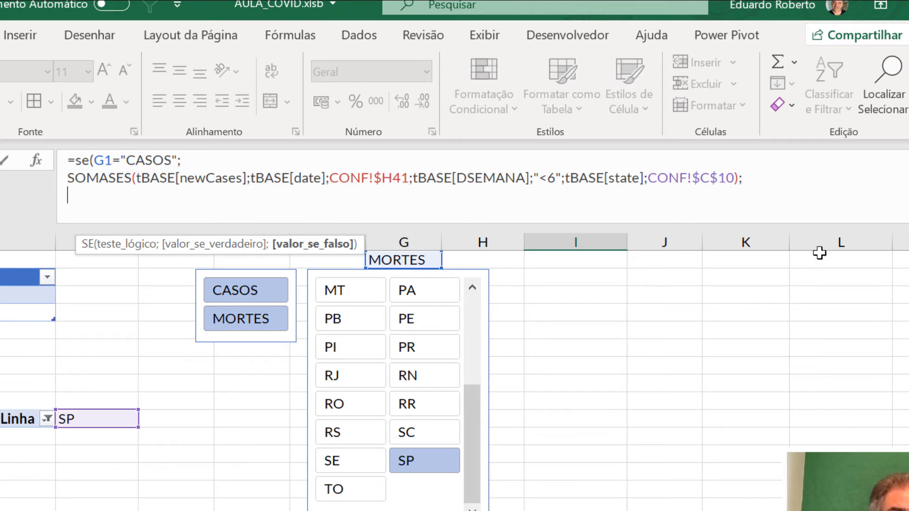
{"action": "left_click_drag", "start_coordinate": [738, 177], "coordinate": [56, 177]}
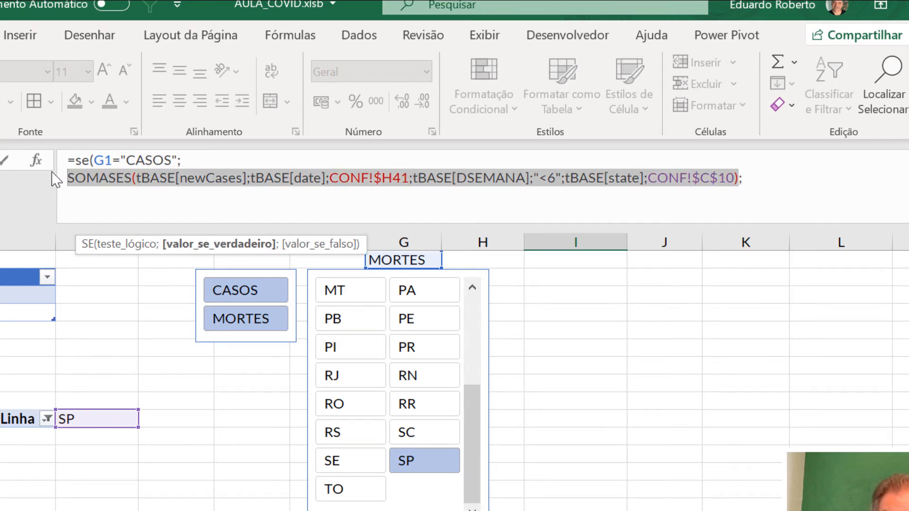
{"action": "left_click", "coordinate": [82, 196]}
{"action": "key", "text": "ctrl+v"}
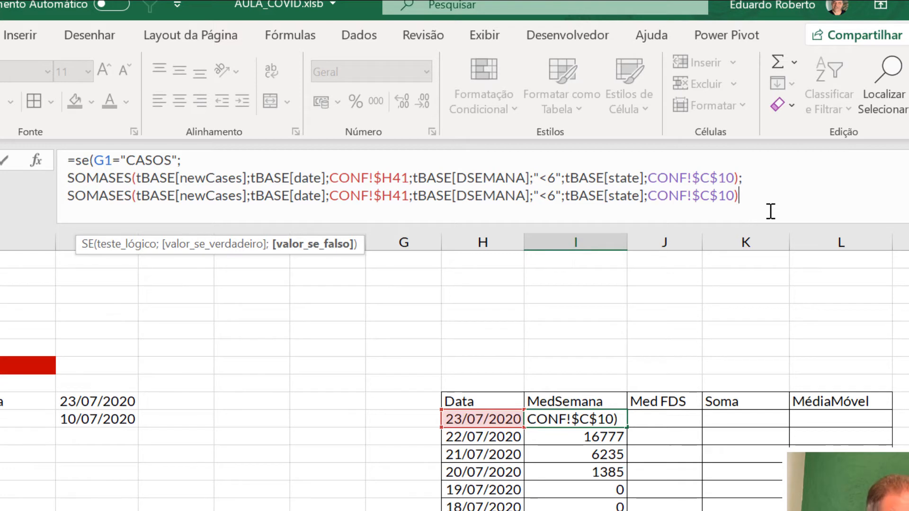
{"action": "type", "text": ")"}
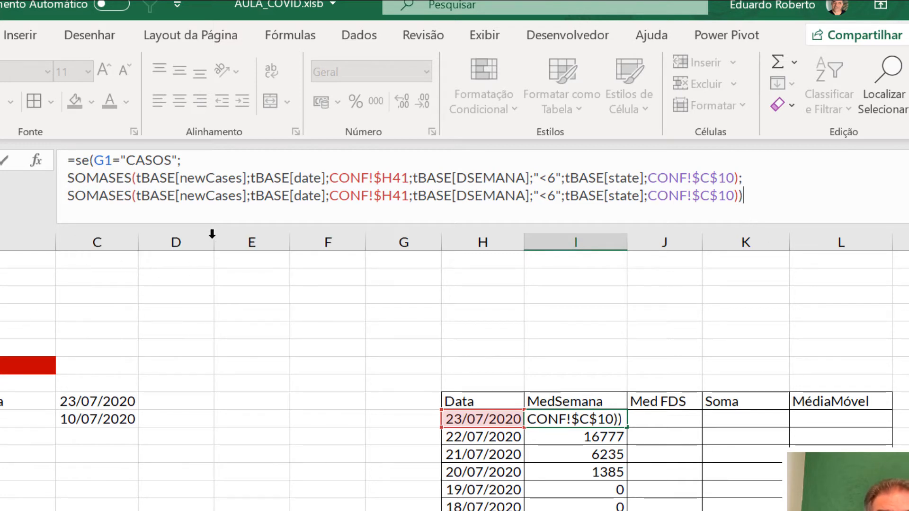
Start editing the tBASE[newCases] sum range in the second SOMASES of the I41 formula.
{"action": "left_click", "coordinate": [243, 196]}
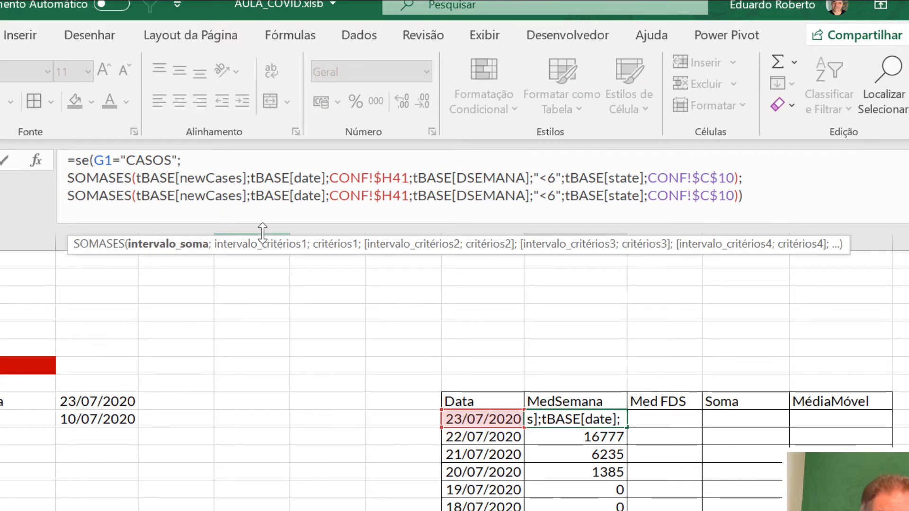
Change the sum range of the second SOMASES in I41's formula to tBASE[newDeaths] and commit the formula.
{"action": "key", "text": "BackSpace"}
{"action": "key", "text": "BackSpace"}
{"action": "key", "text": "BackSpace"}
{"action": "key", "text": "BackSpace"}
{"action": "key", "text": "BackSpace"}
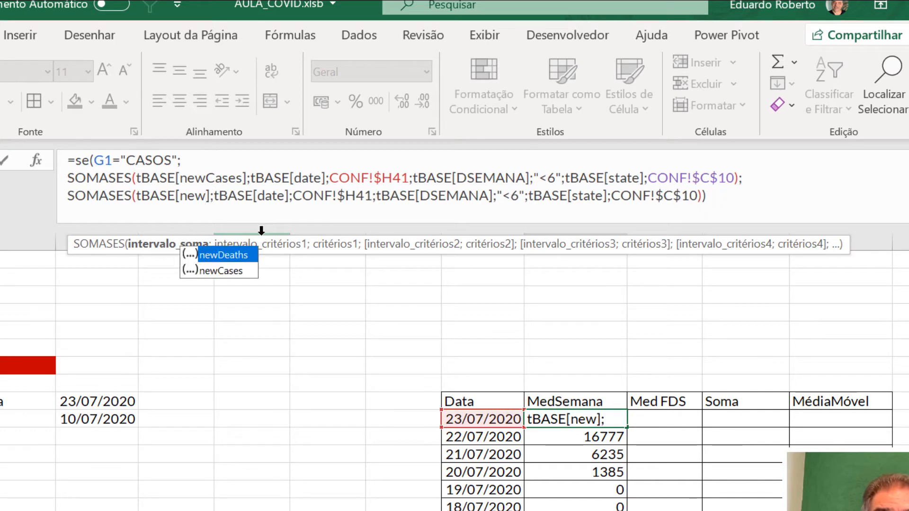
{"action": "double_click", "coordinate": [225, 251]}
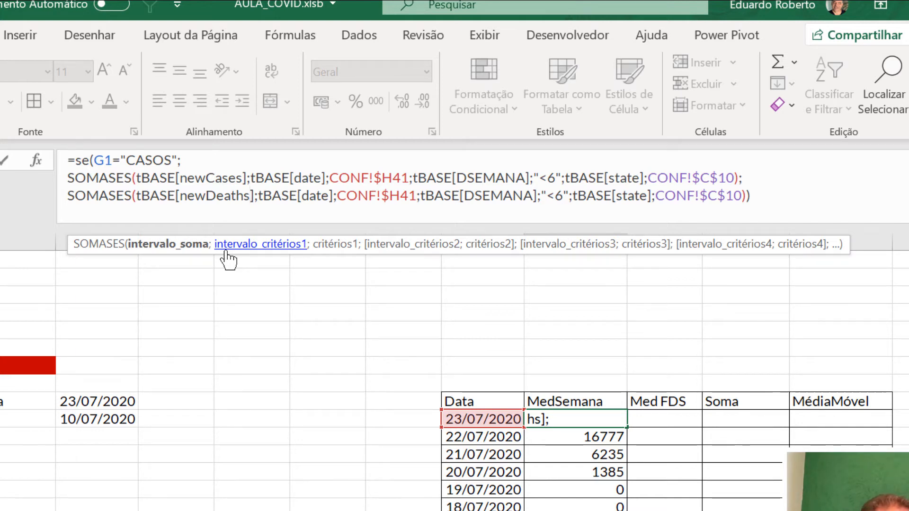
{"action": "key", "text": "Return"}
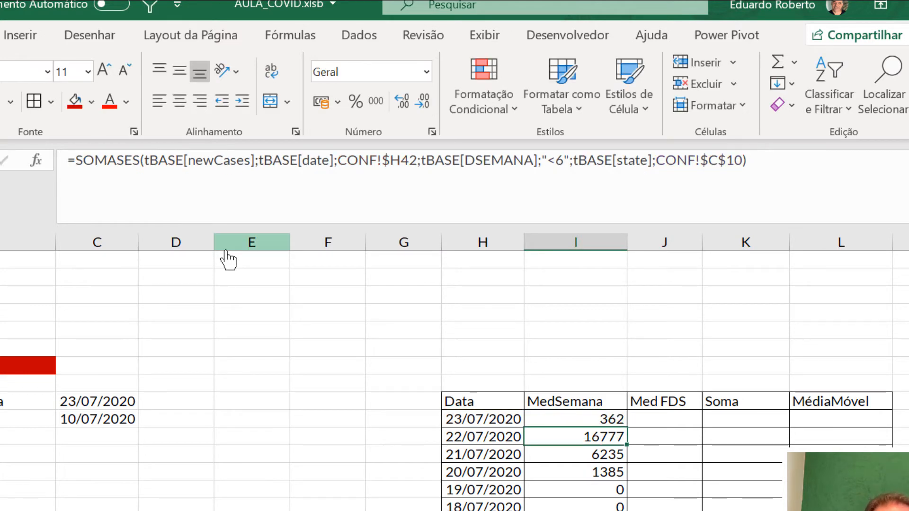
Fill the MedSemana formula from I41 down into I42 and inspect the copied formula.
{"action": "scroll", "coordinate": [424, 314], "scroll_direction": "up", "scroll_amount": 5}
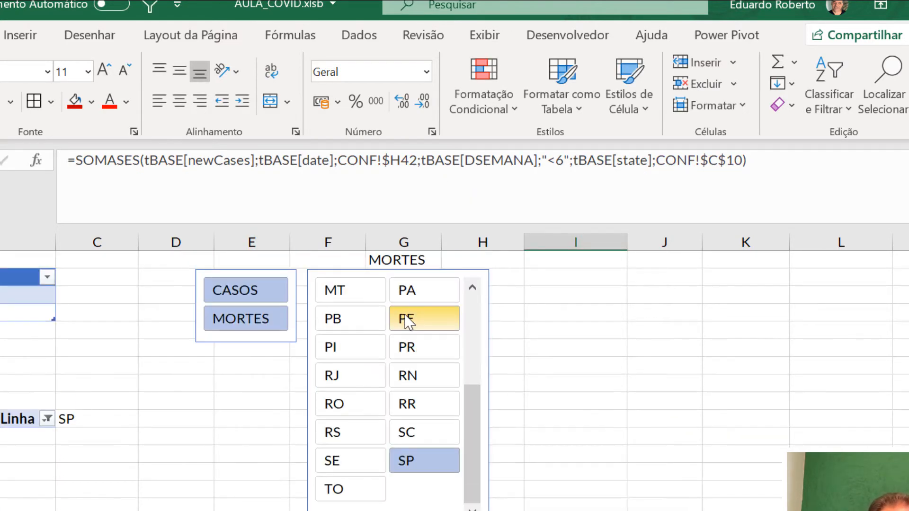
{"action": "scroll", "coordinate": [600, 493], "scroll_direction": "down", "scroll_amount": 5}
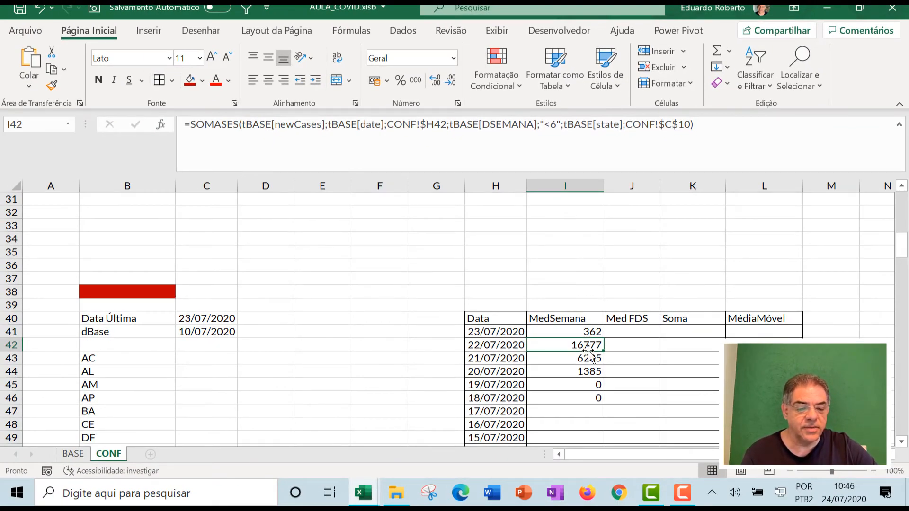
{"action": "scroll", "coordinate": [466, 293], "scroll_direction": "up", "scroll_amount": 10}
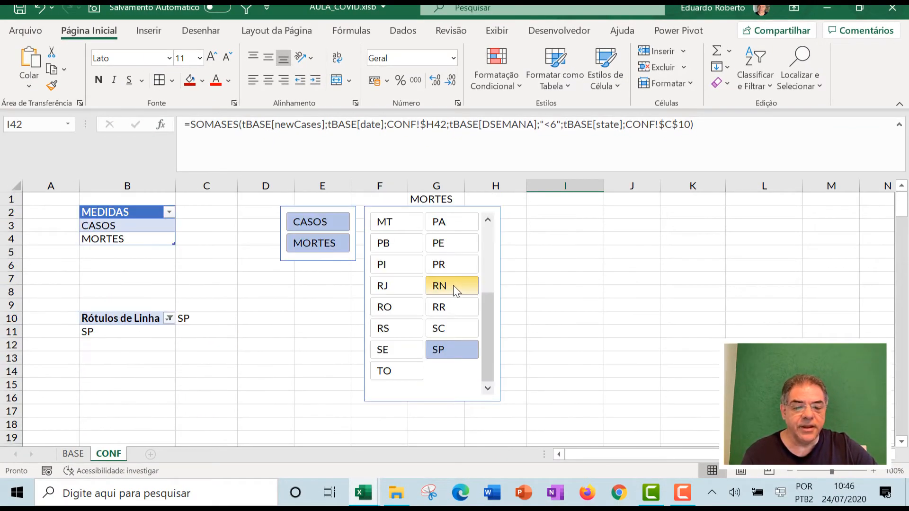
{"action": "scroll", "coordinate": [568, 407], "scroll_direction": "down", "scroll_amount": 6}
{"action": "scroll", "coordinate": [596, 430], "scroll_direction": "down", "scroll_amount": 4}
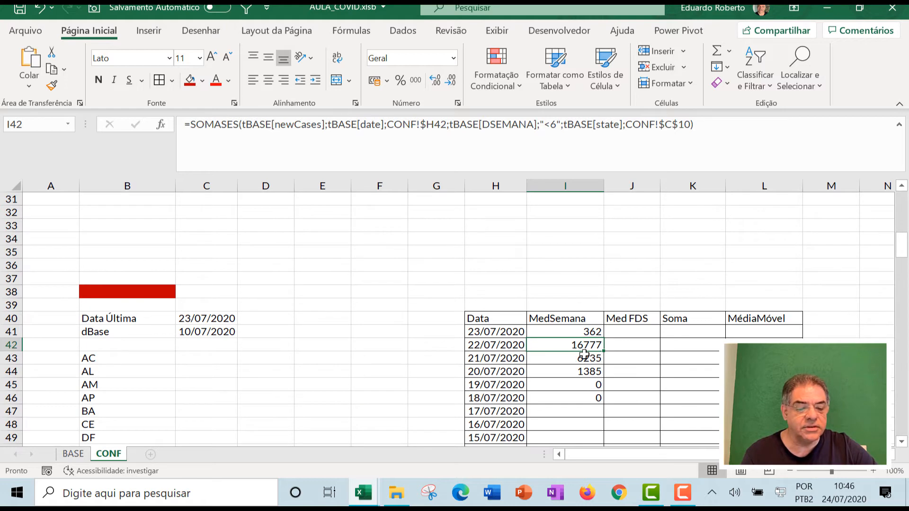
{"action": "scroll", "coordinate": [572, 351], "scroll_direction": "up", "scroll_amount": 2}
{"action": "scroll", "coordinate": [584, 355], "scroll_direction": "down", "scroll_amount": 2}
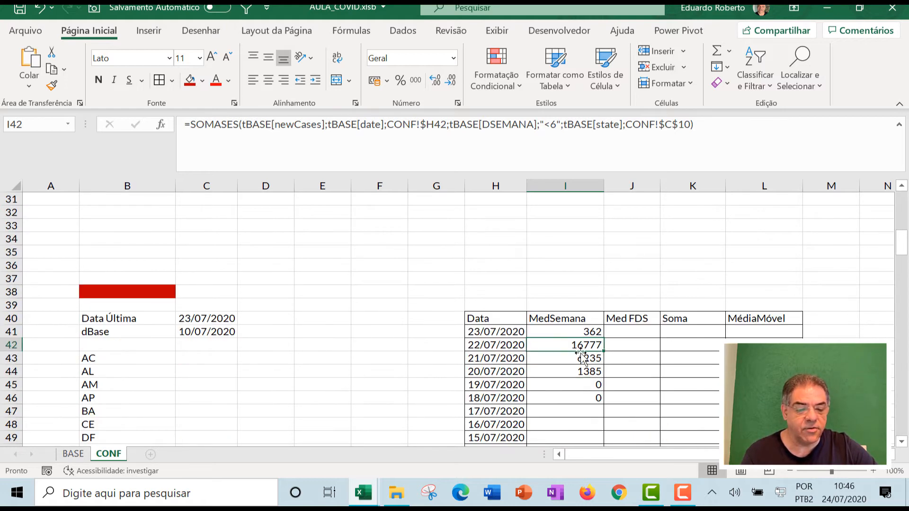
{"action": "left_click", "coordinate": [587, 331]}
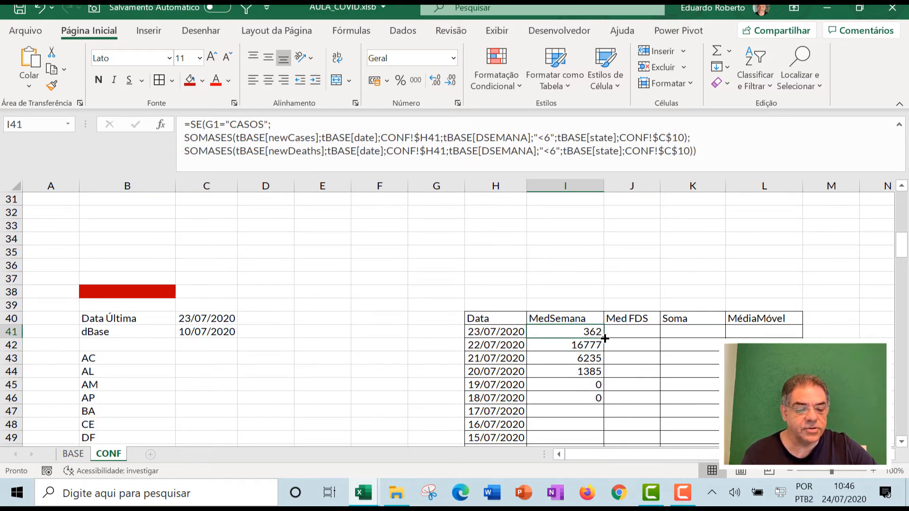
{"action": "left_click_drag", "start_coordinate": [604, 338], "coordinate": [604, 349]}
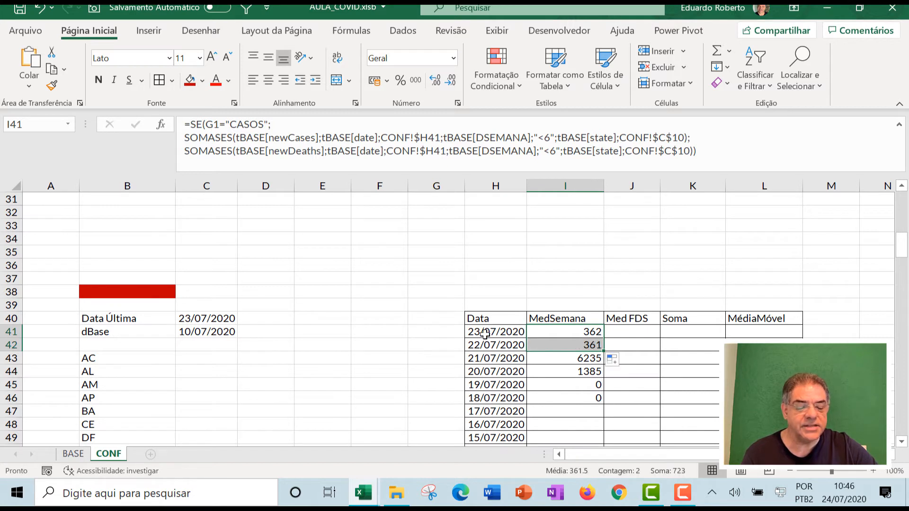
{"action": "left_click", "coordinate": [563, 343]}
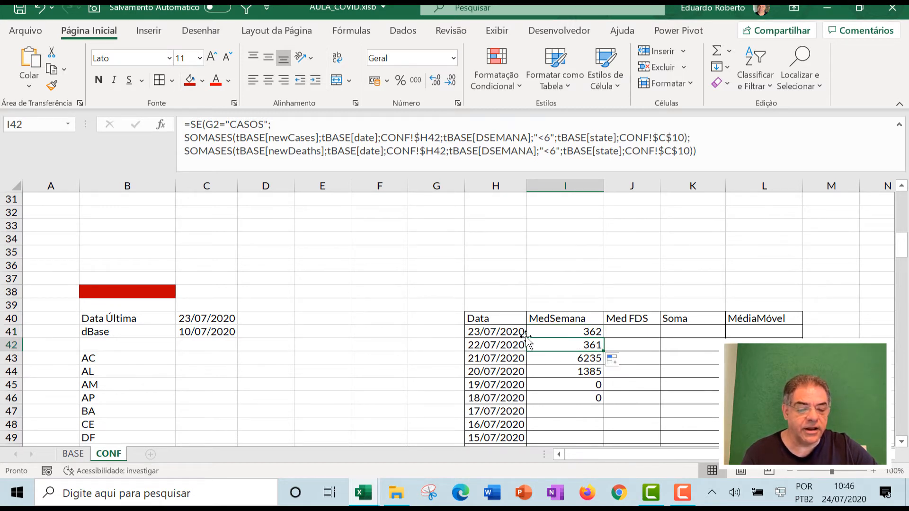
Filter the measures slicer to CASOS and check the MedSemana values in the date table.
{"action": "scroll", "coordinate": [527, 338], "scroll_direction": "up", "scroll_amount": 10}
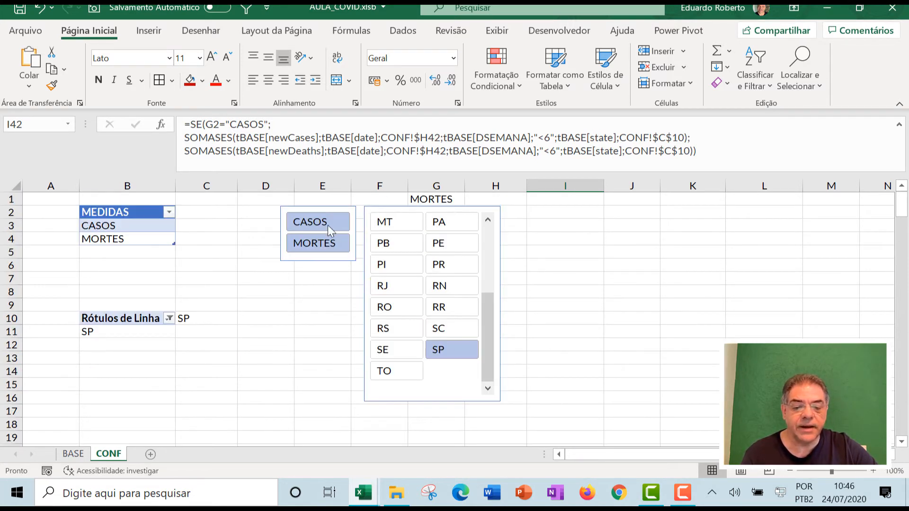
{"action": "left_click", "coordinate": [327, 225]}
{"action": "scroll", "coordinate": [602, 385], "scroll_direction": "down", "scroll_amount": 10}
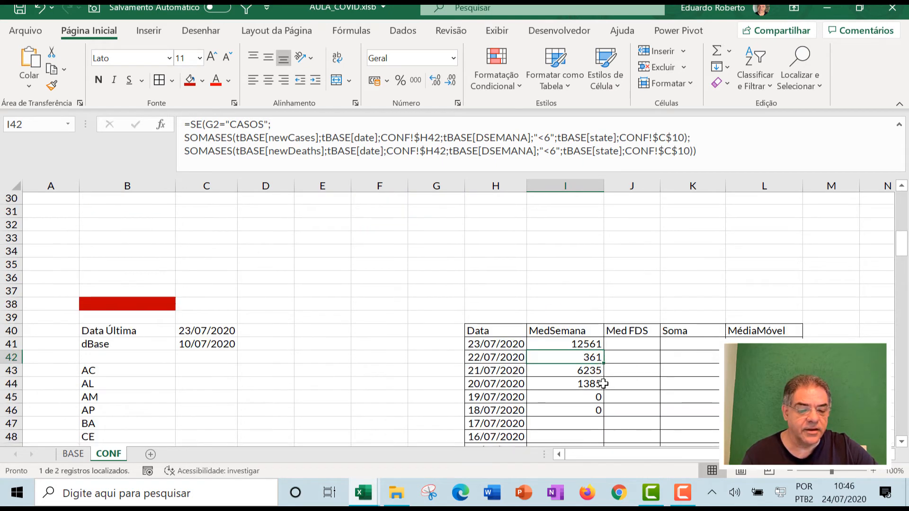
{"action": "scroll", "coordinate": [603, 384], "scroll_direction": "down", "scroll_amount": 2}
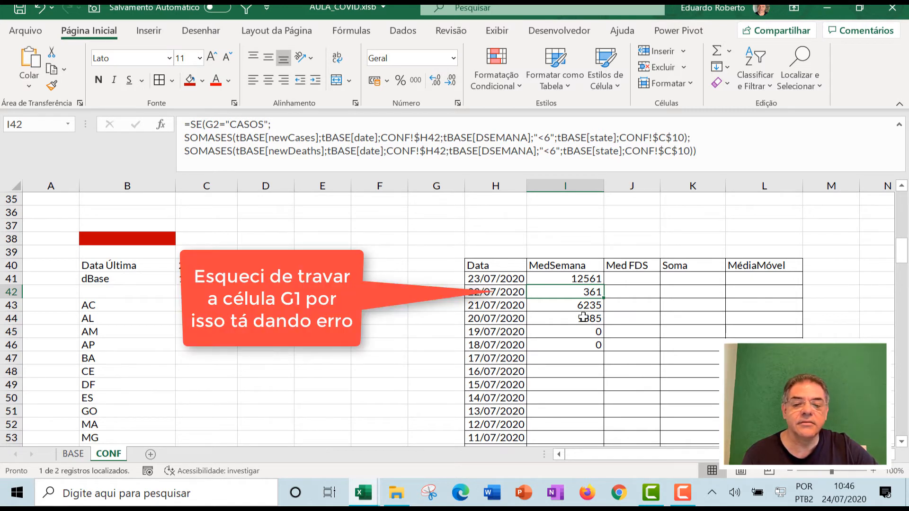
Make the G1 reference in I41's formula absolute as $G$1 and fill the corrected formula down into I42.
{"action": "left_click", "coordinate": [569, 279]}
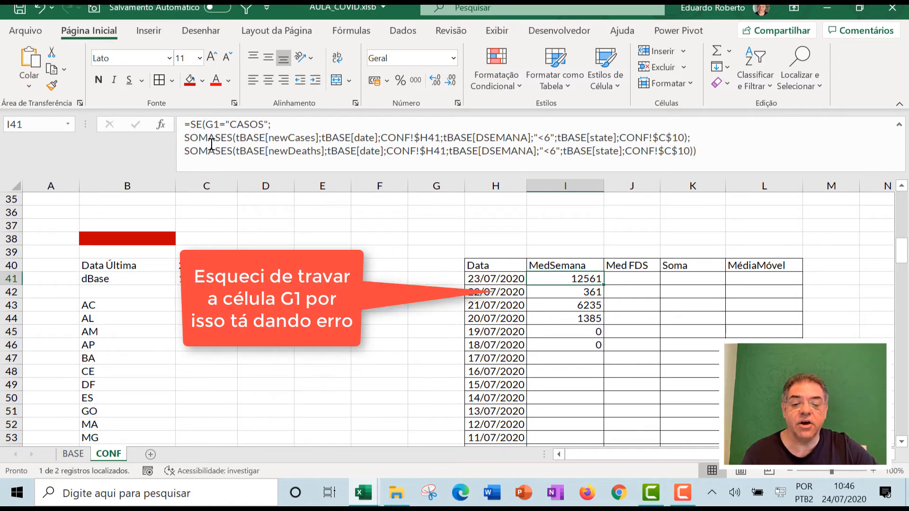
{"action": "left_click", "coordinate": [213, 124]}
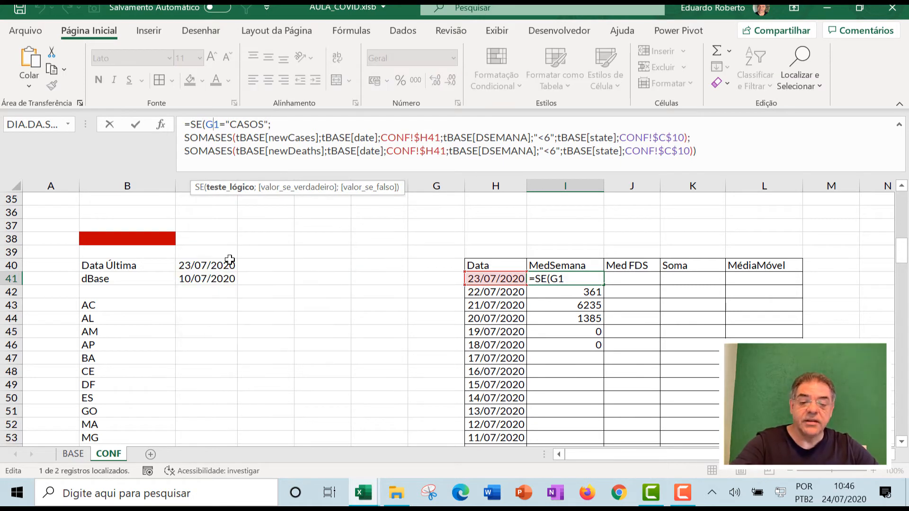
{"action": "key", "text": "F4"}
{"action": "key", "text": "Return"}
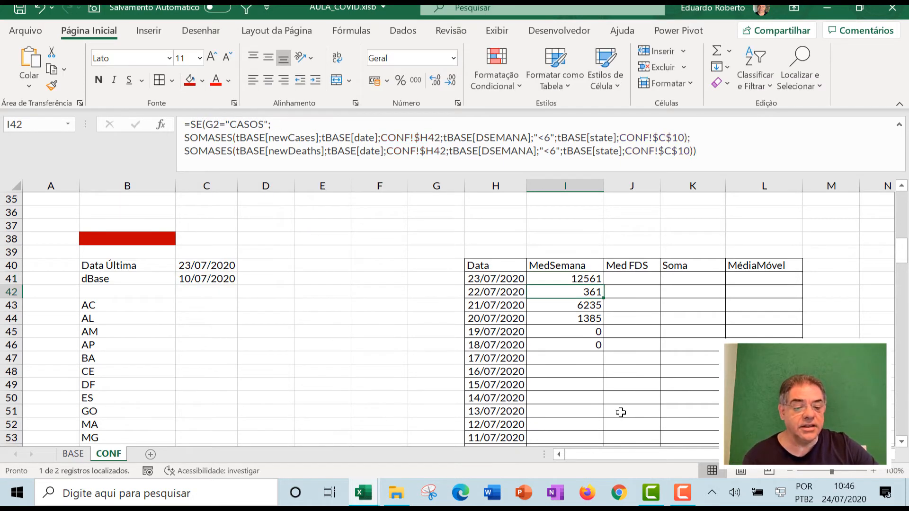
{"action": "left_click", "coordinate": [592, 279]}
{"action": "left_click_drag", "start_coordinate": [603, 285], "coordinate": [582, 303]}
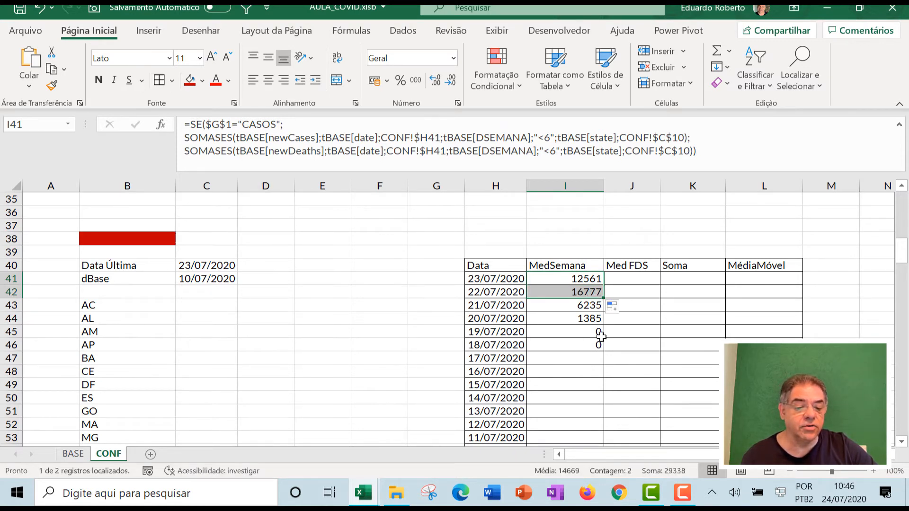
{"action": "left_click", "coordinate": [570, 291]}
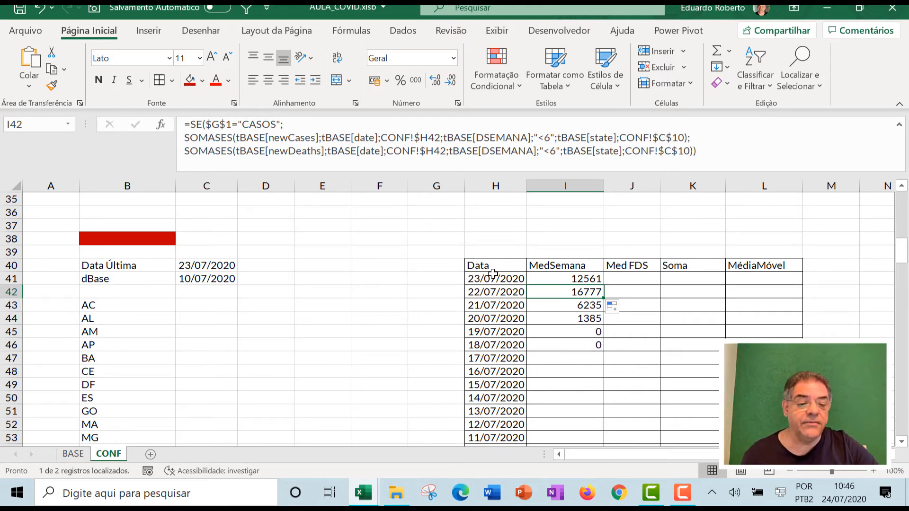
Expand the formula bar and copy the full text of the MedSemana formula in I41.
{"action": "left_click", "coordinate": [580, 279]}
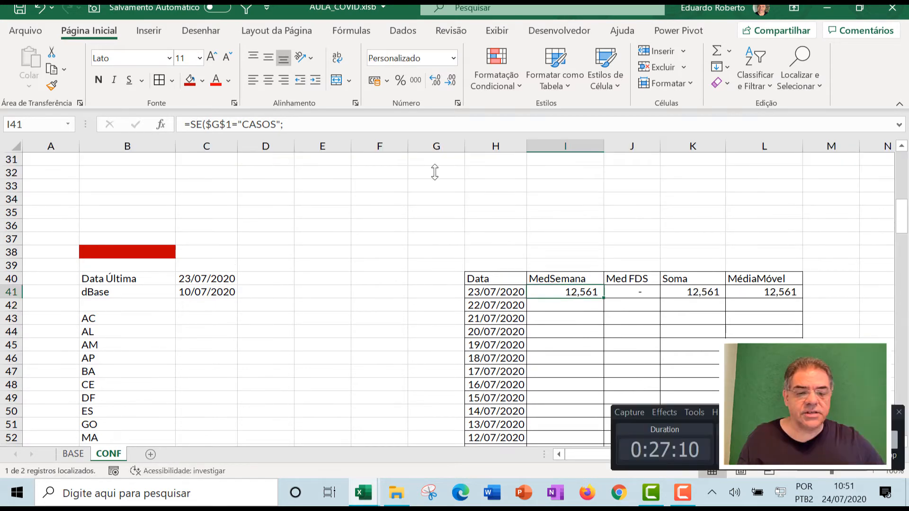
{"action": "left_click_drag", "start_coordinate": [649, 131], "coordinate": [649, 185]}
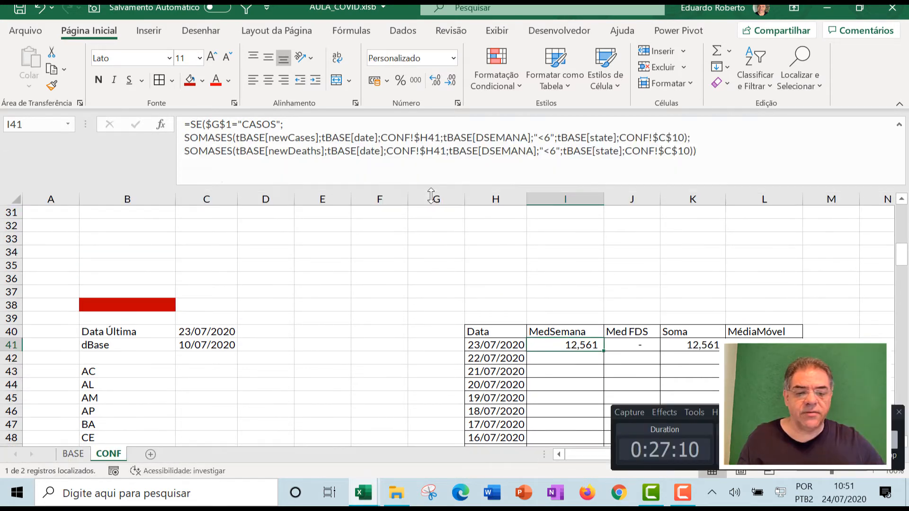
{"action": "left_click_drag", "start_coordinate": [714, 150], "coordinate": [183, 124]}
{"action": "key", "text": "ctrl+c"}
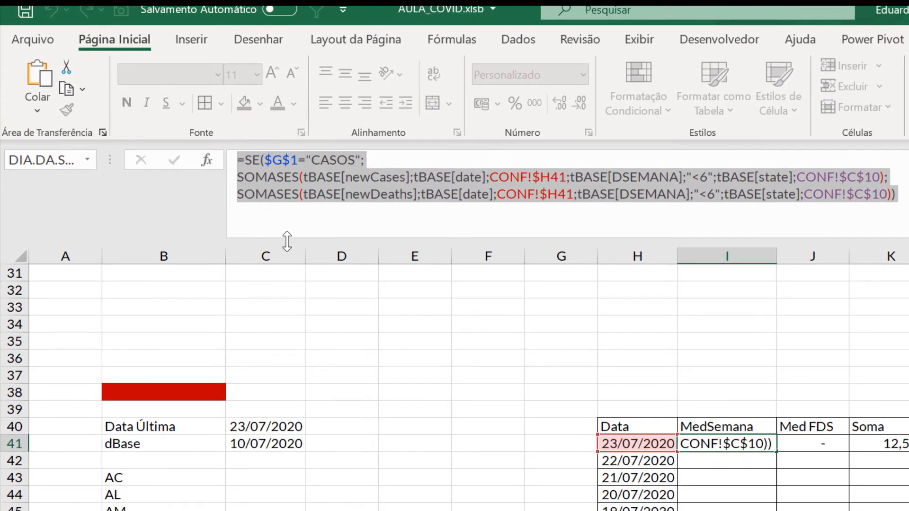
{"action": "key", "text": "Escape"}
Replace the contents of the Med FDS cell J41 with the copied MedSemana formula.
{"action": "left_click", "coordinate": [816, 443]}
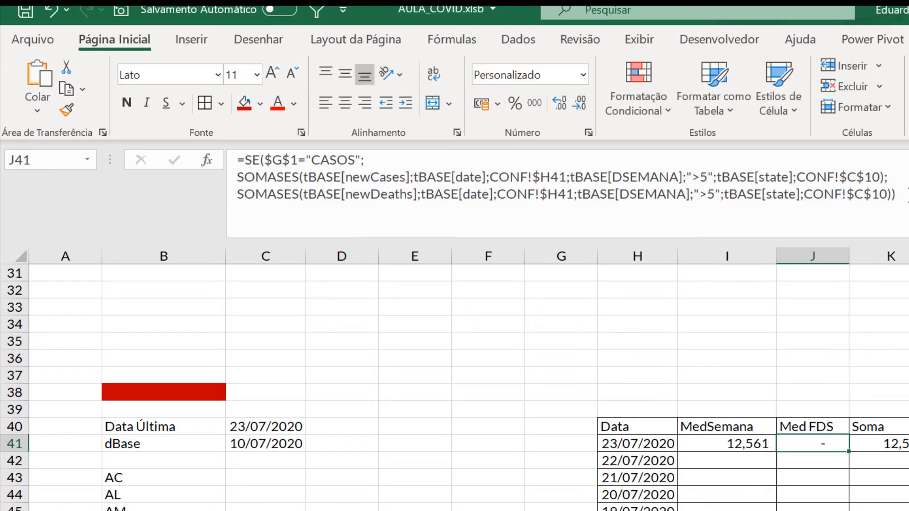
{"action": "key", "text": "F2"}
{"action": "key", "text": "ctrl+a"}
{"action": "key", "text": "Delete"}
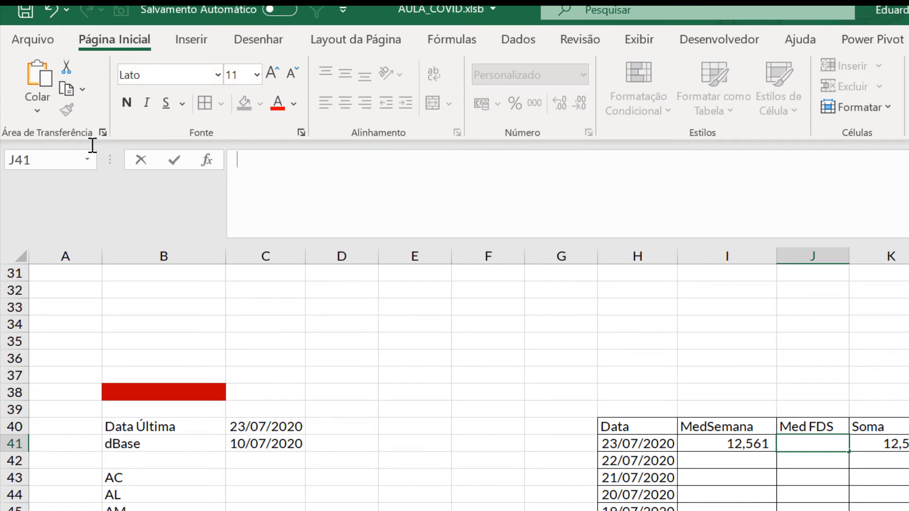
{"action": "key", "text": "ctrl+v"}
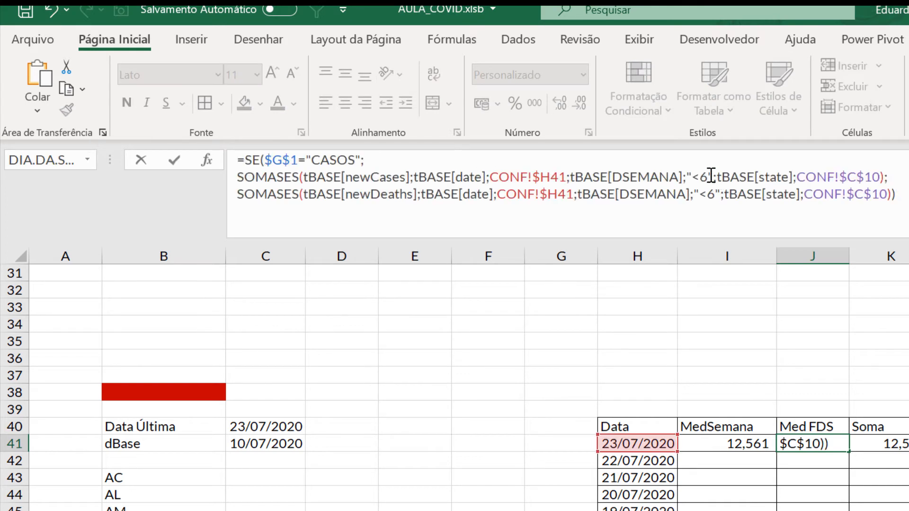
Change the DSEMANA criterion to ">5" in both SOMASES functions of J41's formula and commit it.
{"action": "left_click", "coordinate": [709, 178]}
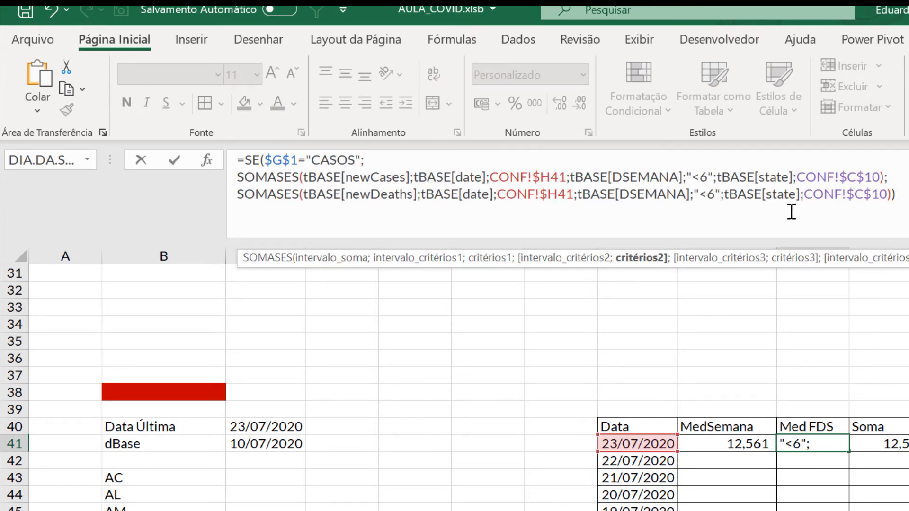
{"action": "key", "text": "BackSpace"}
{"action": "key", "text": "BackSpace"}
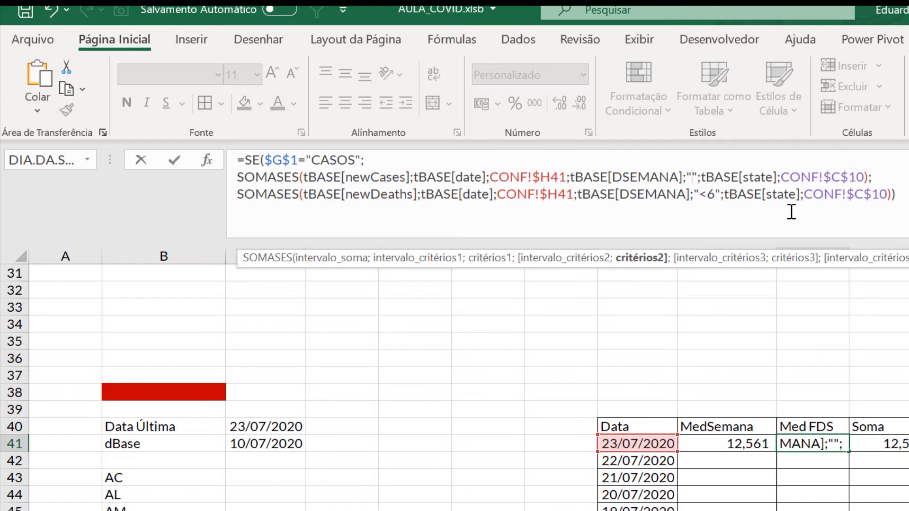
{"action": "type", "text": ">5"}
{"action": "left_click", "coordinate": [718, 198]}
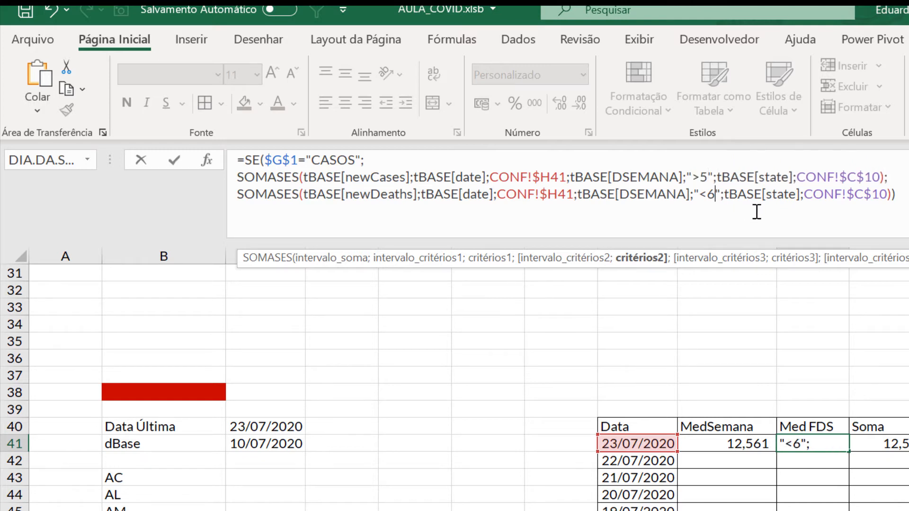
{"action": "key", "text": "BackSpace"}
{"action": "key", "text": "BackSpace"}
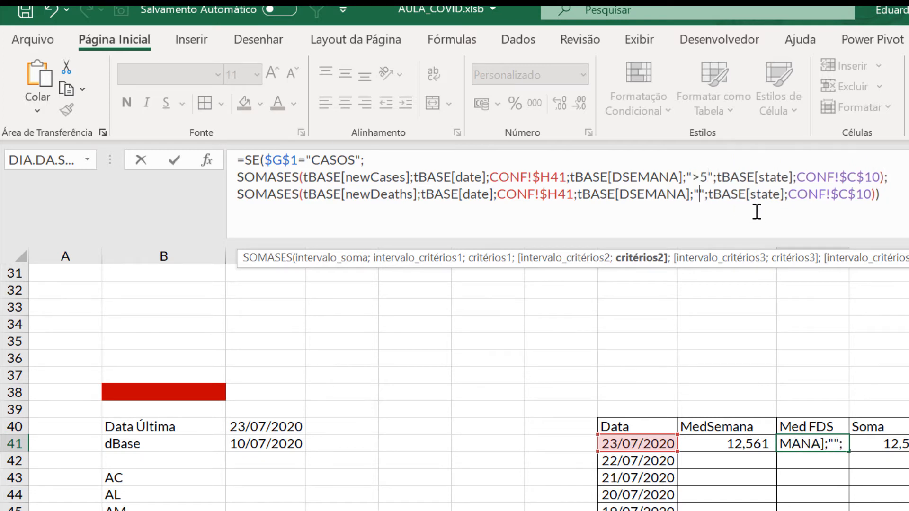
{"action": "type", "text": ">5"}
{"action": "key", "text": "Return"}
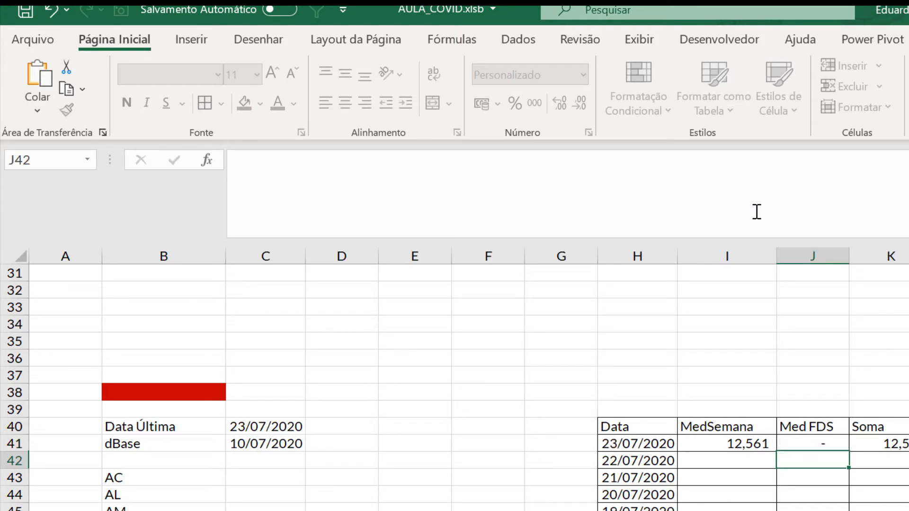
Enter the formula =I41+J41 in the Soma cell K41.
{"action": "key", "text": "Up"}
{"action": "key", "text": "Right"}
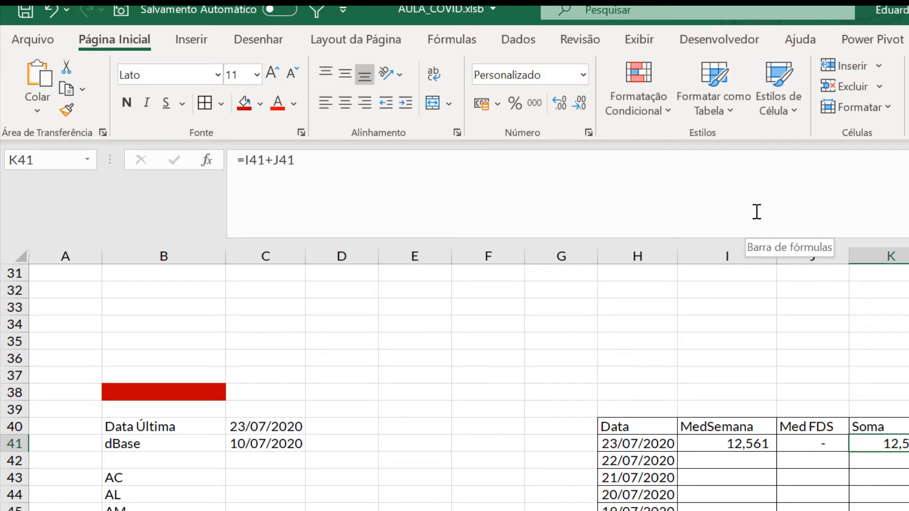
{"action": "type", "text": "="}
{"action": "key", "text": "Left"}
{"action": "key", "text": "Left"}
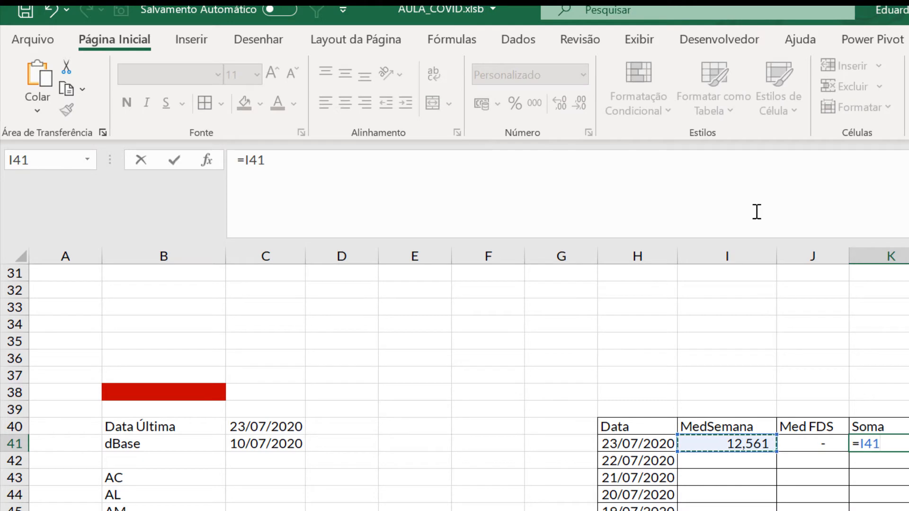
{"action": "type", "text": "+"}
{"action": "key", "text": "Left"}
{"action": "key", "text": "Left"}
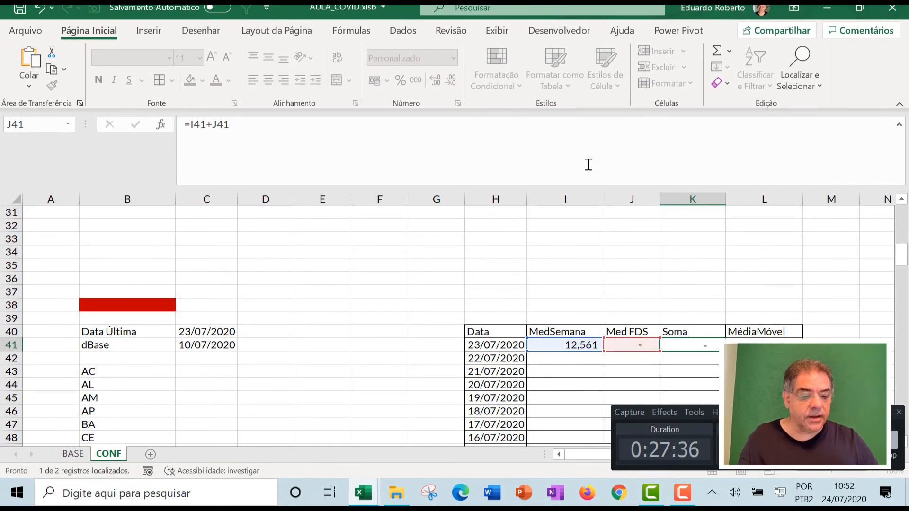
{"action": "key", "text": "Return"}
Fill the MedSemana, Med FDS and Soma formulas in I41:K41 down through all the table's date rows.
{"action": "left_click_drag", "start_coordinate": [570, 346], "coordinate": [715, 351]}
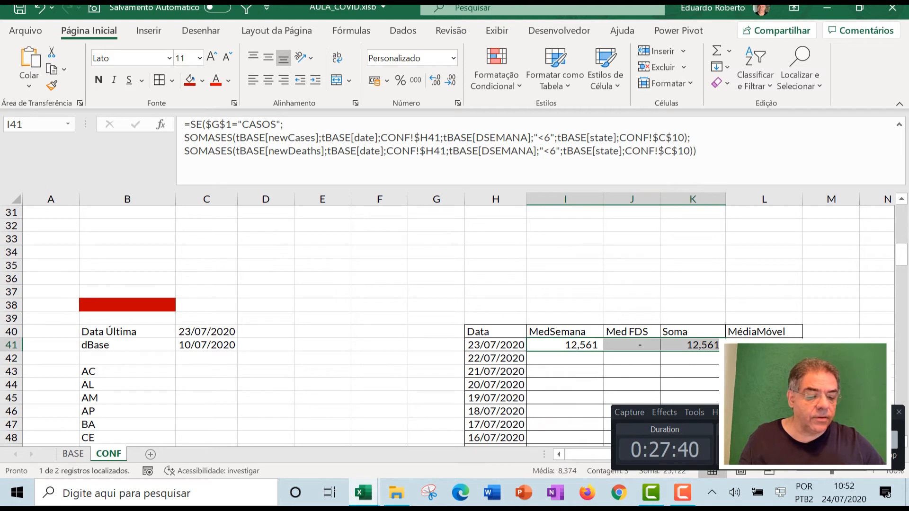
{"action": "double_click", "coordinate": [725, 351]}
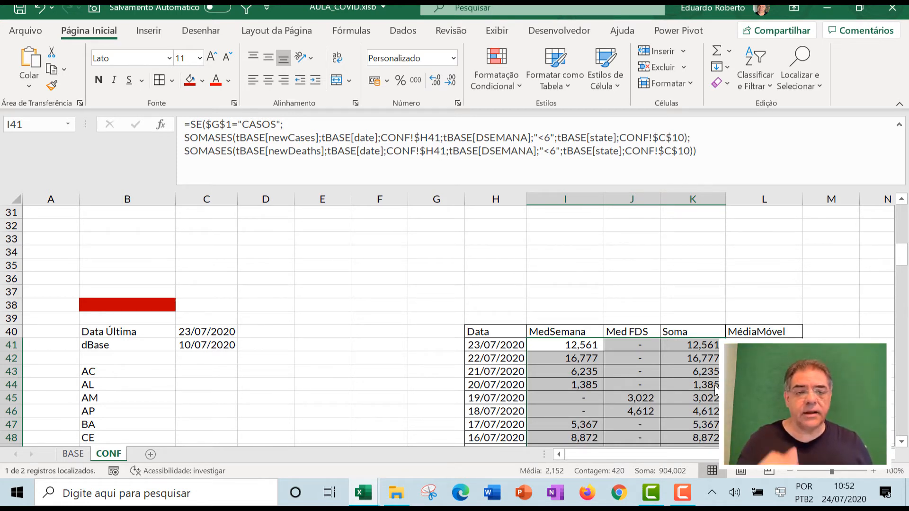
Examine the filled MedSemana column down to the table's last rows and back to its header.
{"action": "key", "text": "Down"}
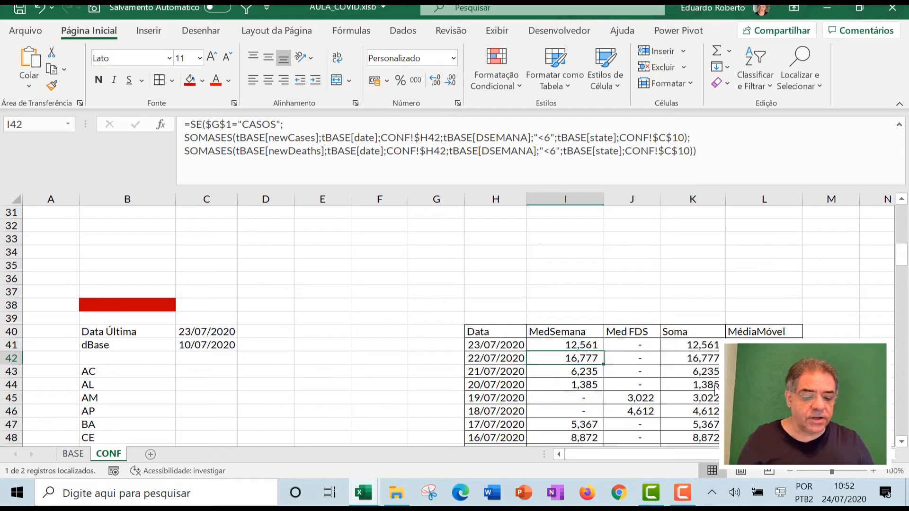
{"action": "key", "text": "ctrl+Down"}
{"action": "key", "text": "Down"}
{"action": "key", "text": "Down"}
{"action": "key", "text": "Up"}
{"action": "key", "text": "Up"}
{"action": "key", "text": "ctrl+Up"}
{"action": "key", "text": "Up"}
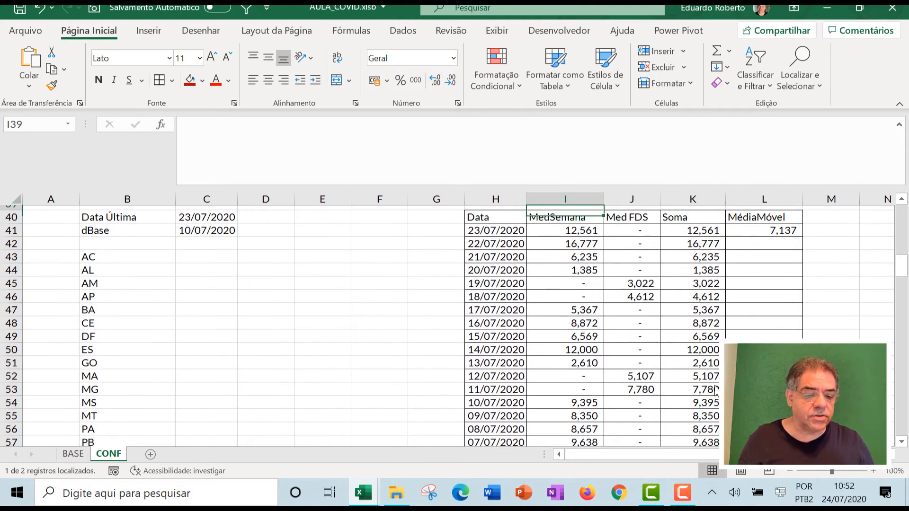
Enter the formula =MÉDIA(K41:K47) in the MédiaMóvel cell L41 and check it against the average of K41:K47.
{"action": "key", "text": "Right"}
{"action": "key", "text": "Right"}
{"action": "key", "text": "Down"}
{"action": "key", "text": "Down"}
{"action": "key", "text": "Right"}
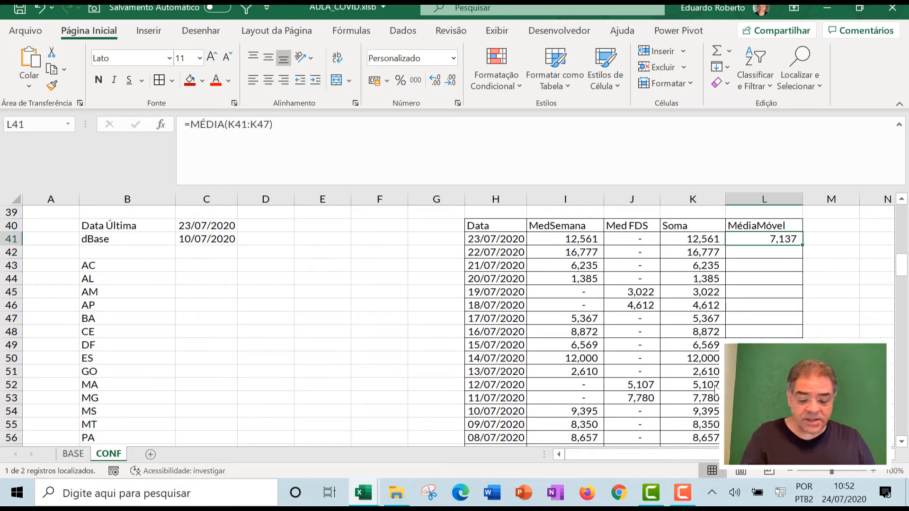
{"action": "type", "text": "=MÉDIA"}
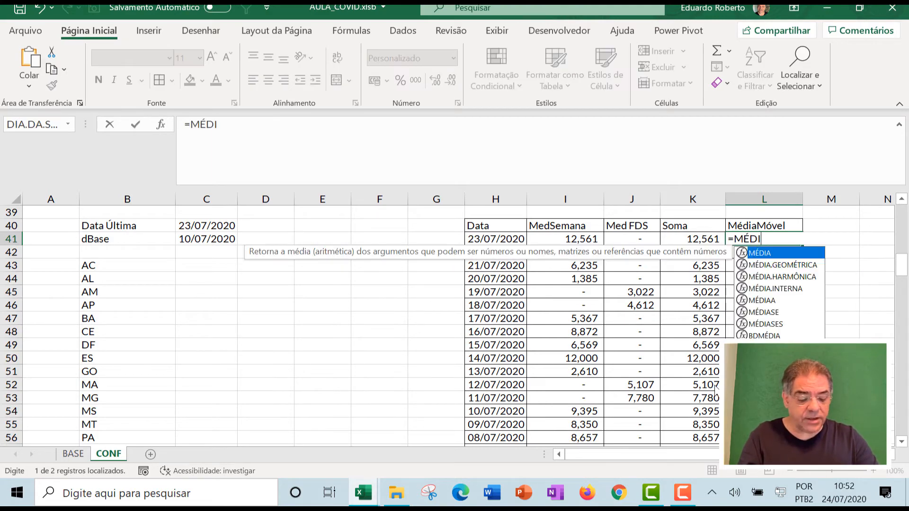
{"action": "type", "text": "("}
{"action": "key", "text": "Left"}
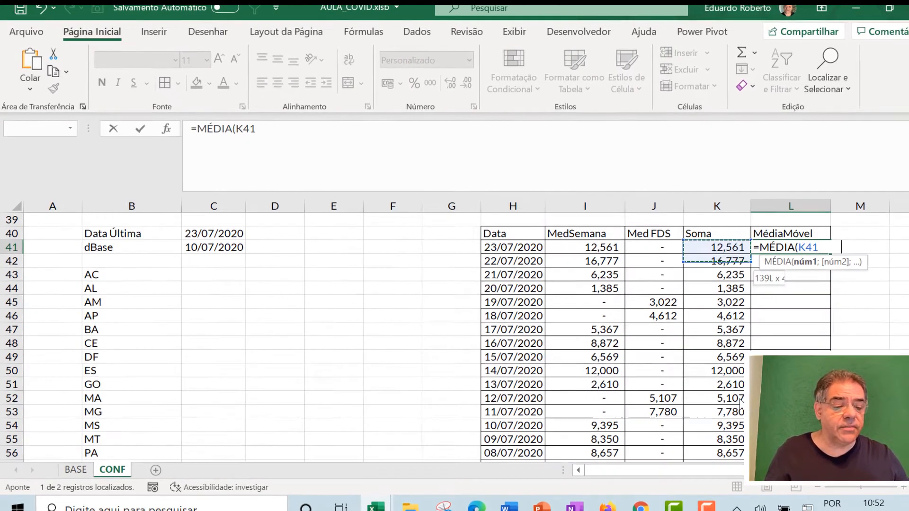
{"action": "key", "text": "shift+Down"}
{"action": "key", "text": "shift+Down"}
{"action": "key", "text": "shift+Down"}
{"action": "key", "text": "shift+Down"}
{"action": "key", "text": "shift+Down"}
{"action": "key", "text": "shift+Down"}
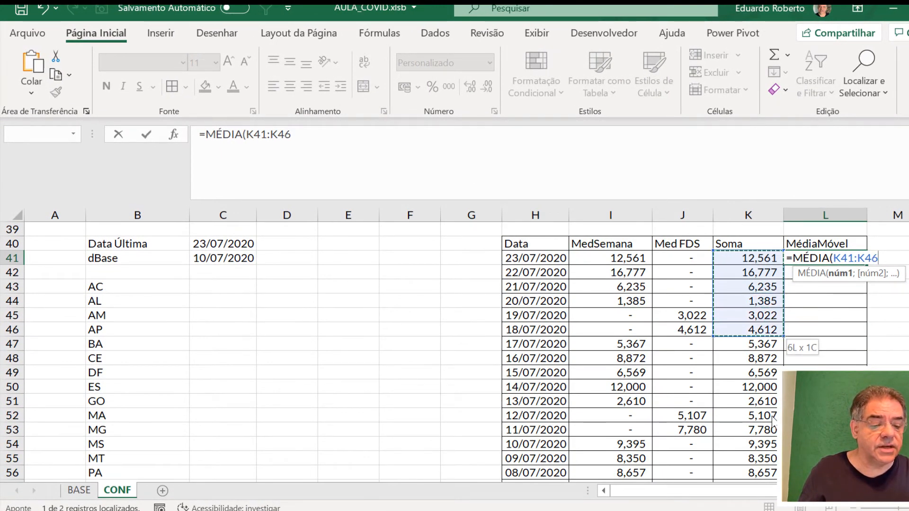
{"action": "type", "text": ")"}
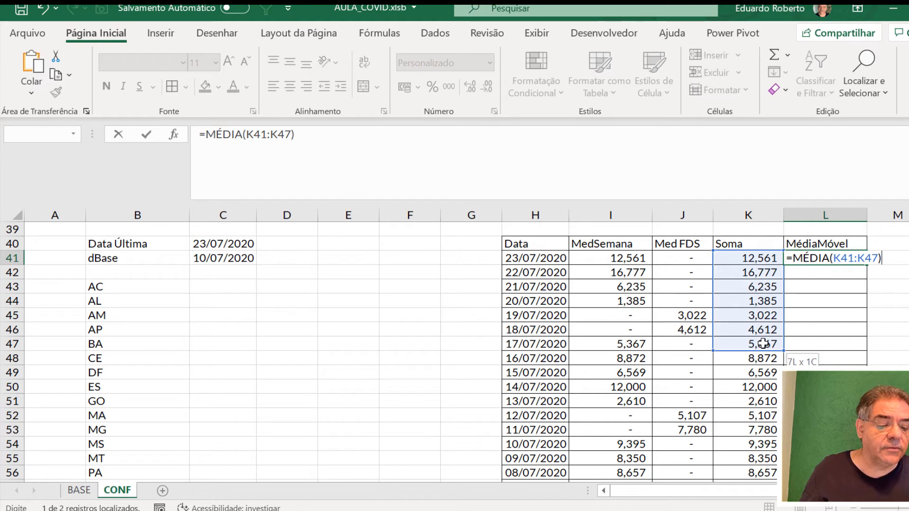
{"action": "left_click_drag", "start_coordinate": [762, 344], "coordinate": [760, 259]}
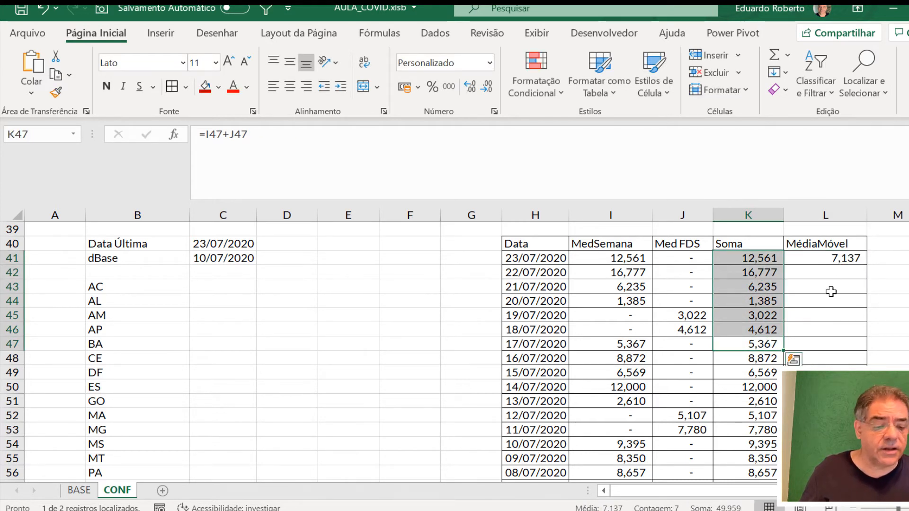
Fill the MédiaMóvel formula in L41 down through all the table's date rows.
{"action": "left_click", "coordinate": [833, 257]}
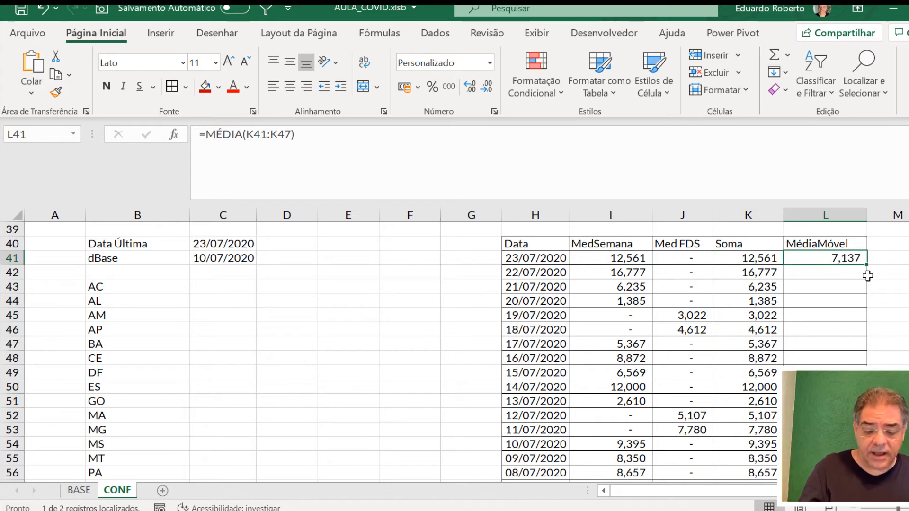
{"action": "key", "text": "F2"}
{"action": "key", "text": "Escape"}
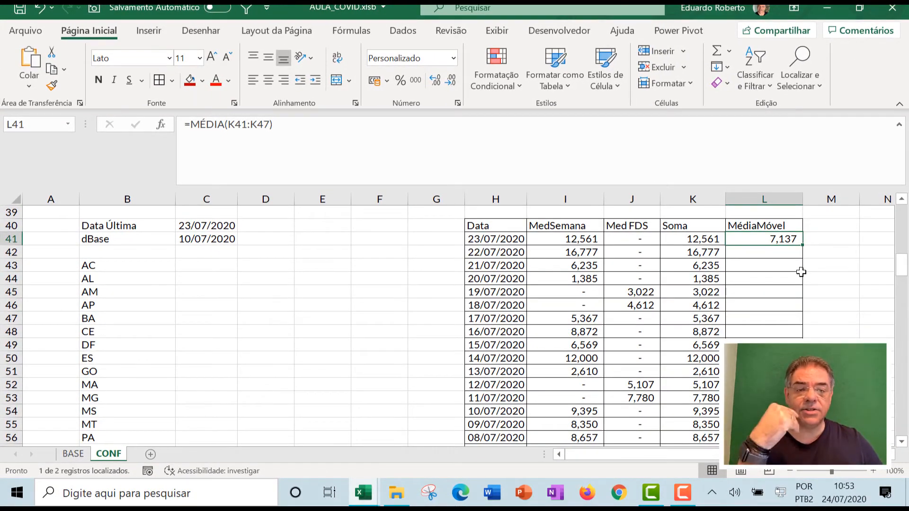
{"action": "double_click", "coordinate": [801, 245]}
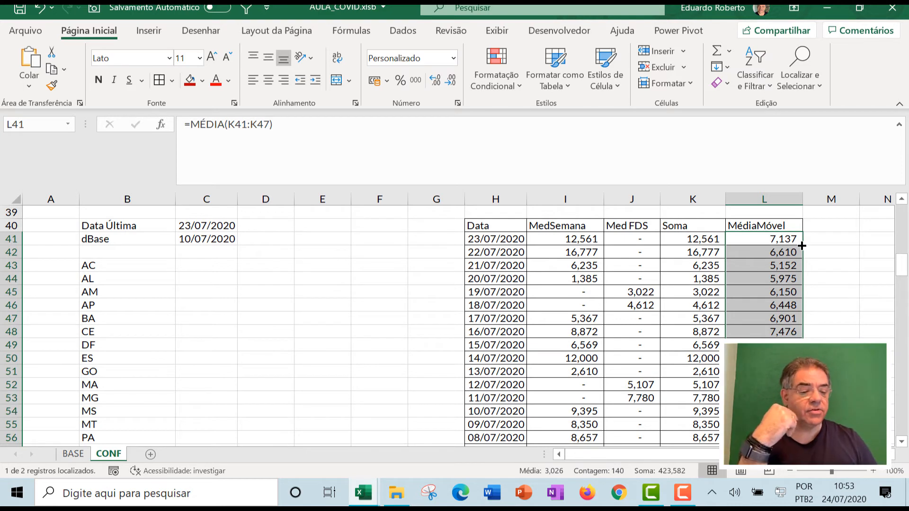
Examine the seven-day ranges referenced by the MédiaMóvel formulas in L42 to L45.
{"action": "key", "text": "Down"}
{"action": "key", "text": "F2"}
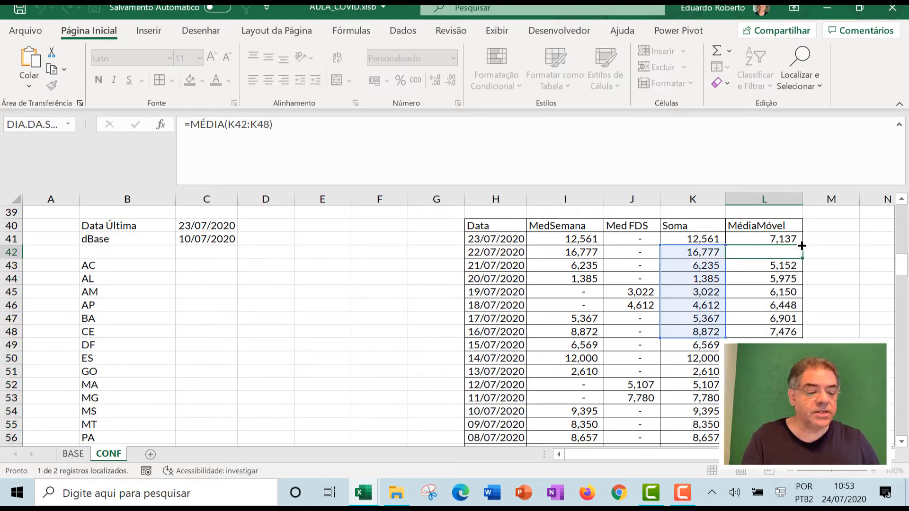
{"action": "key", "text": "Return"}
{"action": "key", "text": "F2"}
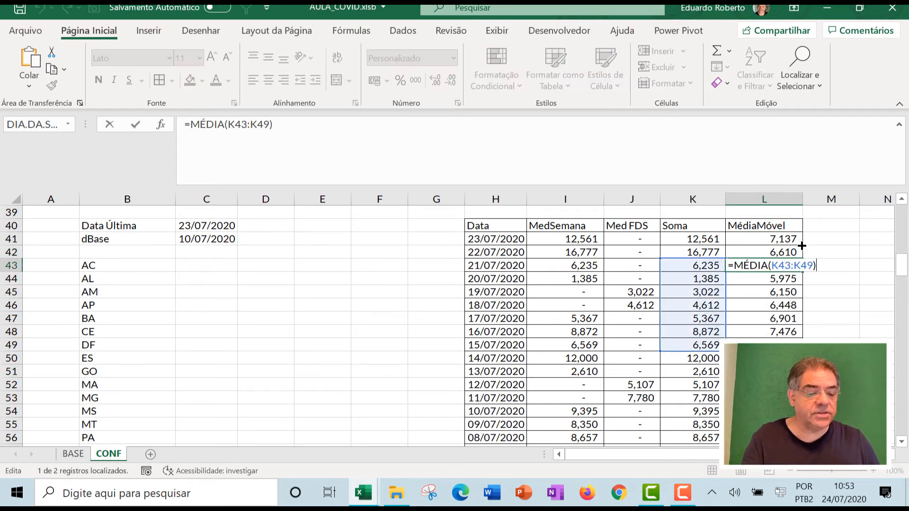
{"action": "key", "text": "Return"}
{"action": "key", "text": "F2"}
{"action": "key", "text": "Return"}
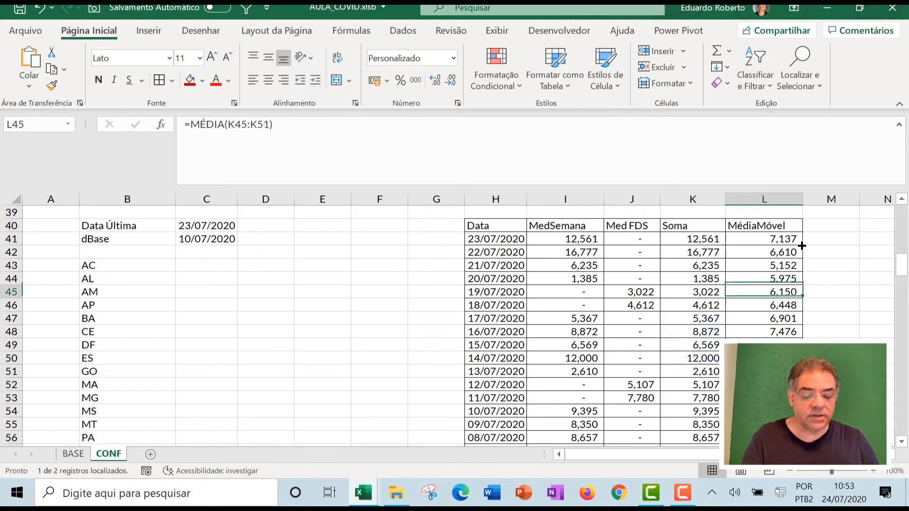
{"action": "key", "text": "F2"}
{"action": "key", "text": "Return"}
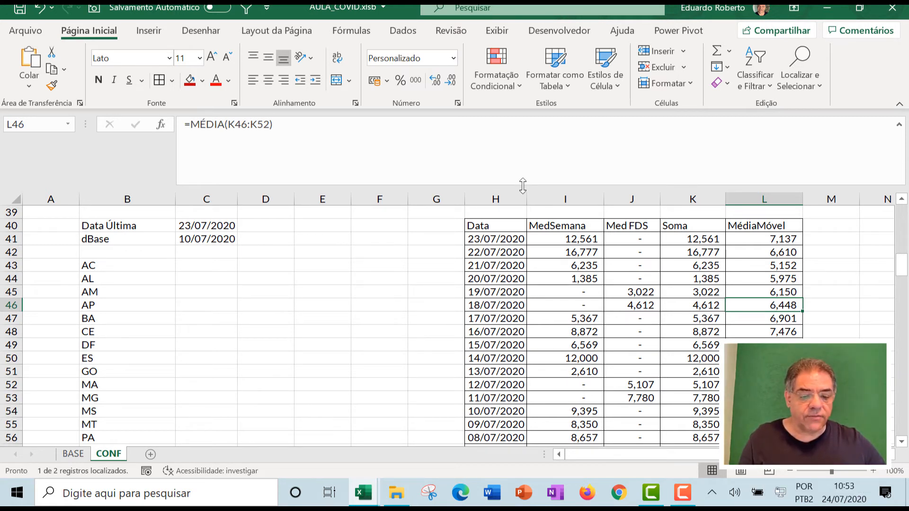
Shrink the formula bar to a single line and save the workbook.
{"action": "left_click_drag", "start_coordinate": [522, 185], "coordinate": [523, 132]}
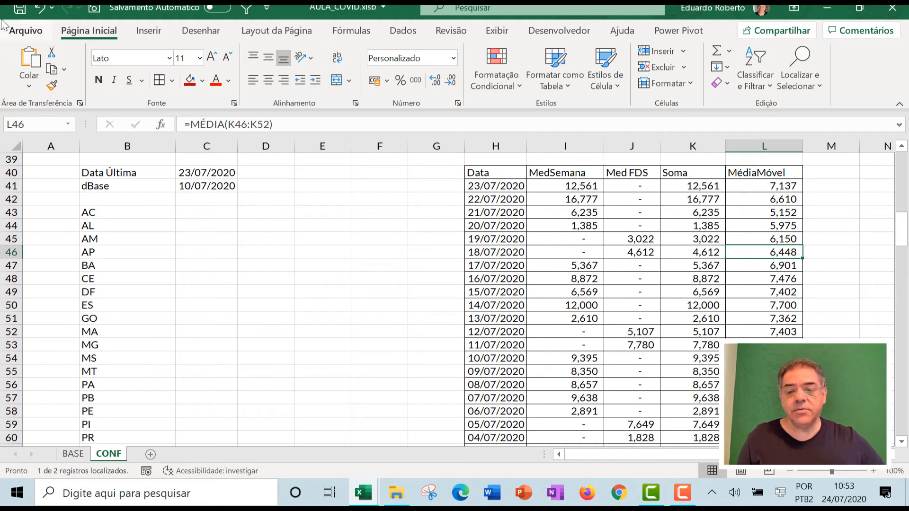
{"action": "left_click", "coordinate": [20, 8]}
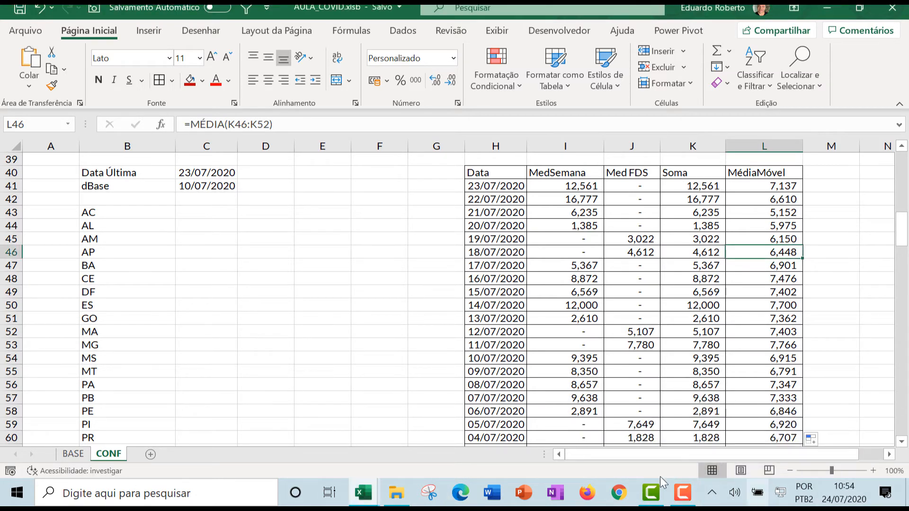
Add a new blank worksheet after the CONF sheet.
{"action": "left_click", "coordinate": [683, 492]}
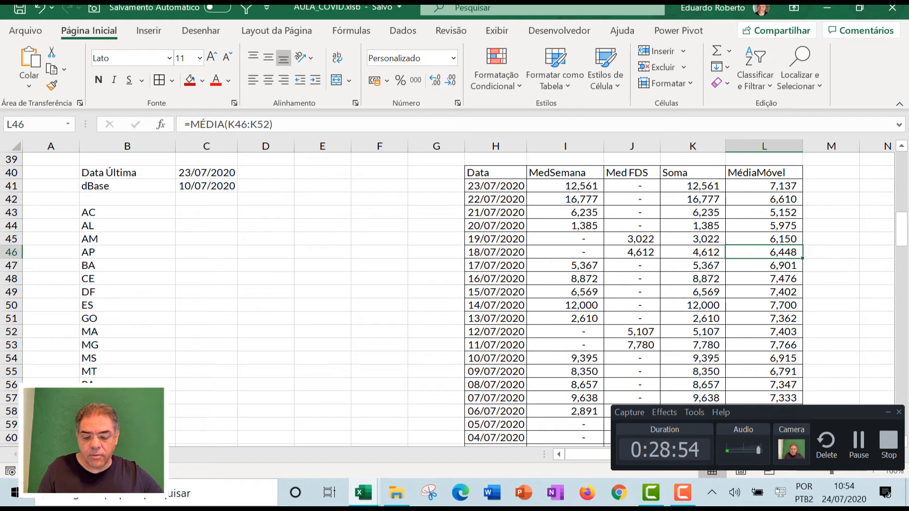
{"action": "left_click", "coordinate": [146, 454]}
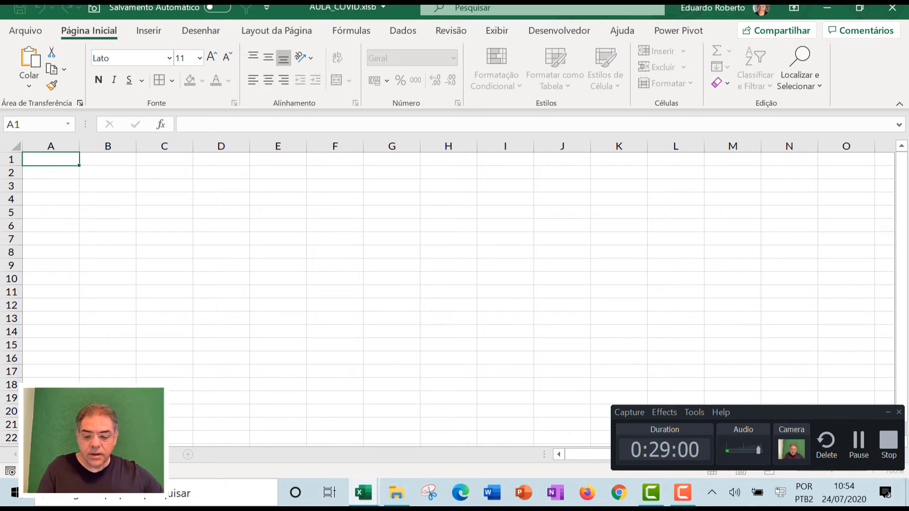
{"action": "left_click", "coordinate": [197, 213]}
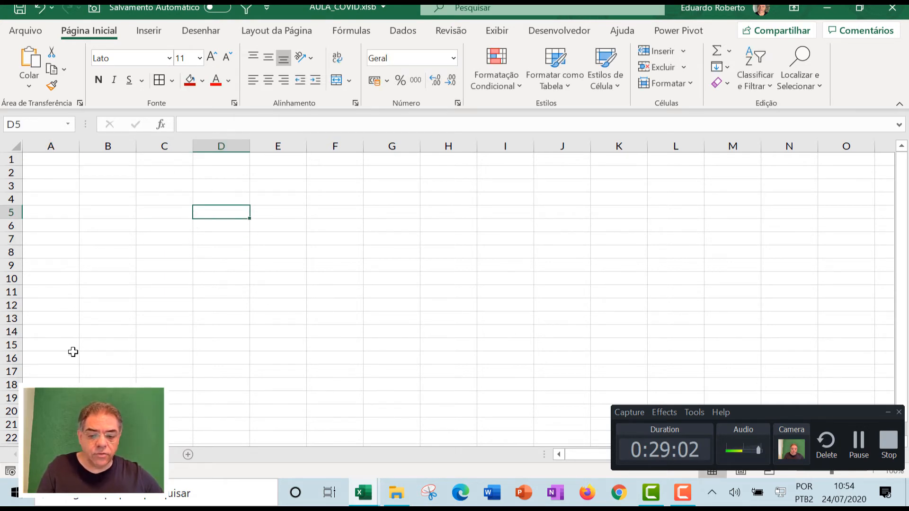
Copy the blue gradient rectangle from PAINEL_COVID_MEDIAMOVEL_UF.xlsb into AULA_COVID's new sheet and place it starting around row 7.
{"action": "key", "text": "alt+Tab"}
{"action": "key", "text": "alt+Tab"}
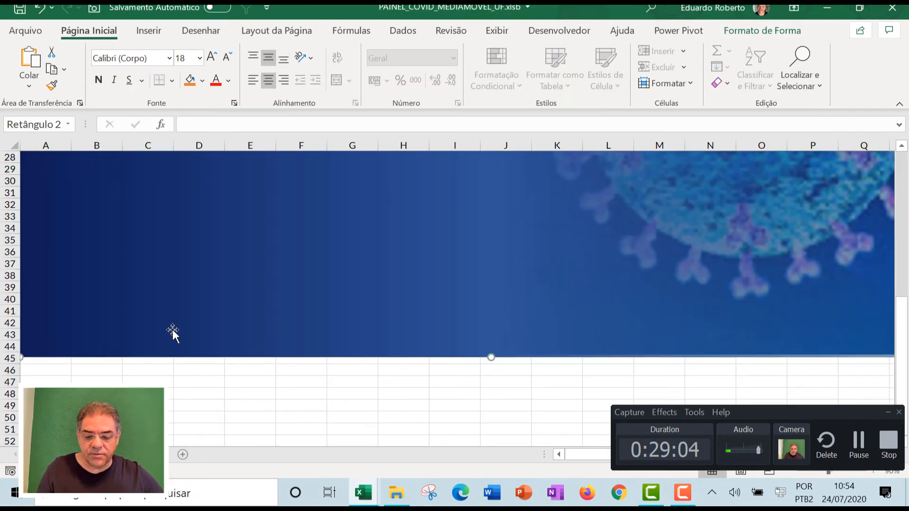
{"action": "key", "text": "alt+Tab"}
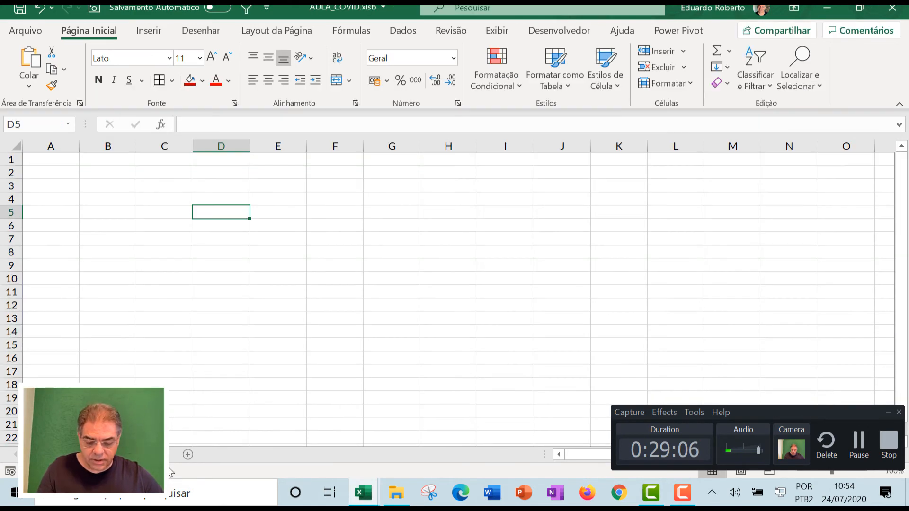
{"action": "key", "text": "ctrl+v"}
{"action": "left_click_drag", "start_coordinate": [393, 368], "coordinate": [247, 403]}
{"action": "left_click", "coordinate": [282, 202]}
In PAINEL_COVID_MEDIAMOVEL_UF.xlsb, move the gradient rectangle down to uncover the virus picture and copy that picture.
{"action": "key", "text": "alt+Tab"}
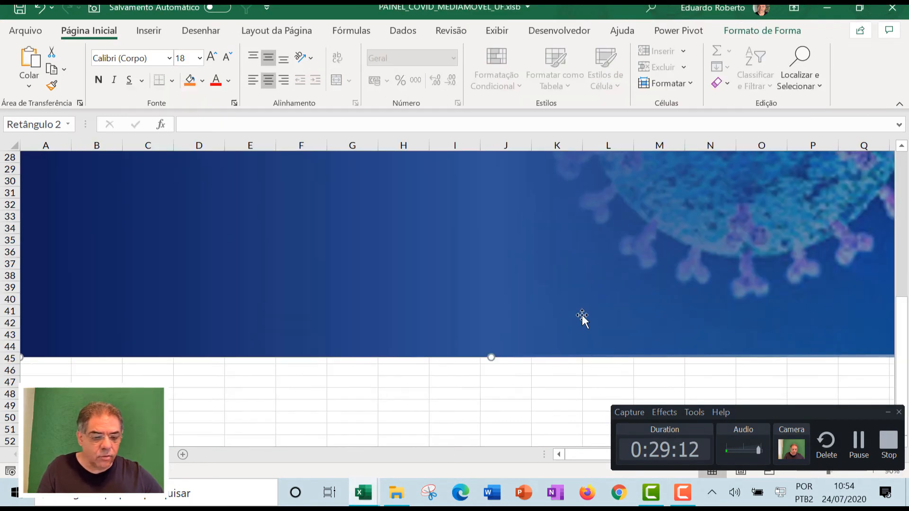
{"action": "left_click_drag", "start_coordinate": [438, 375], "coordinate": [537, 390]}
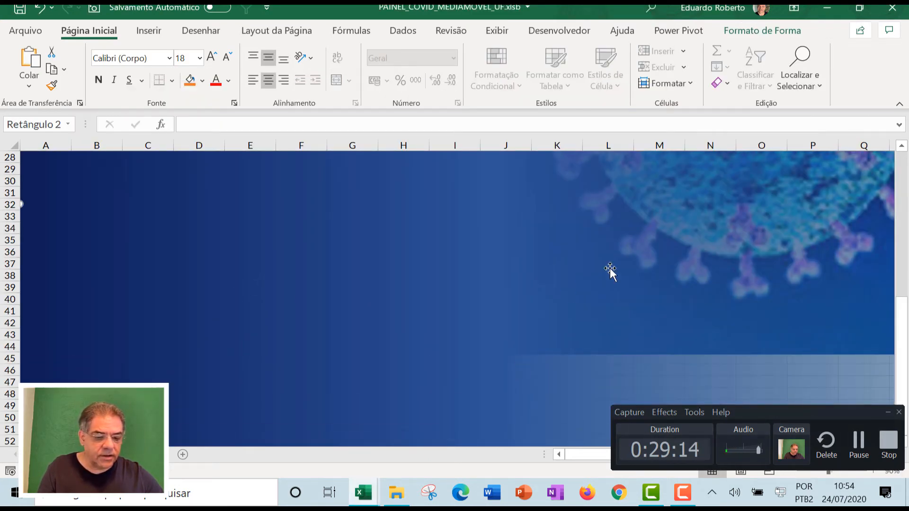
{"action": "left_click_drag", "start_coordinate": [426, 419], "coordinate": [489, 433]}
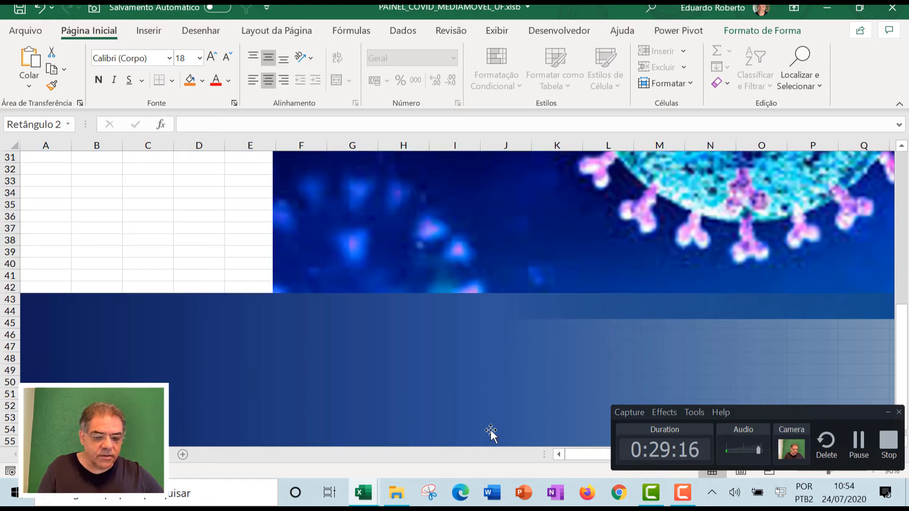
{"action": "left_click", "coordinate": [442, 238]}
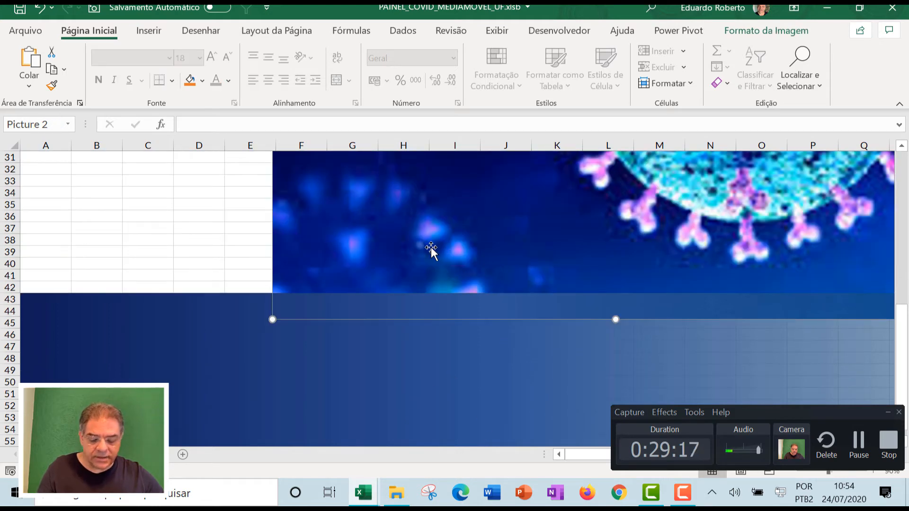
{"action": "left_click", "coordinate": [270, 366]}
Paste the virus picture into AULA_COVID's new sheet and move it up against the sheet's upper edge.
{"action": "key", "text": "alt+Tab"}
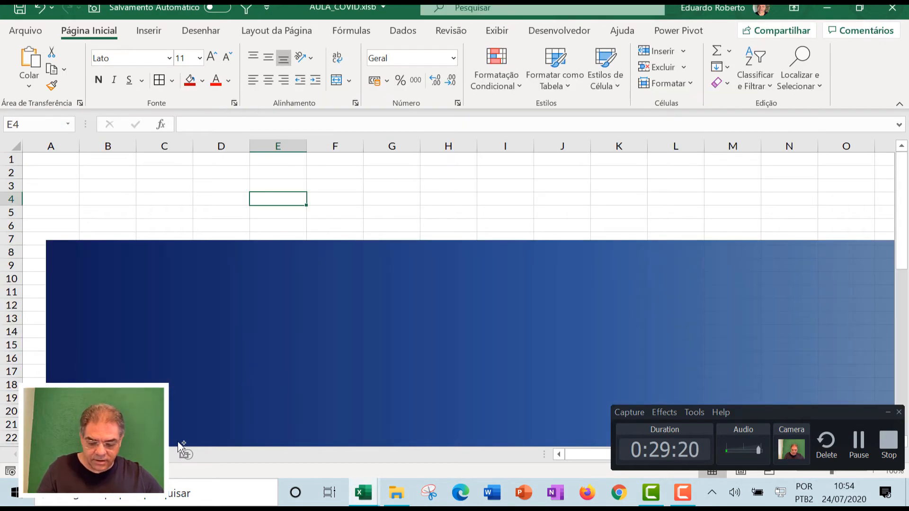
{"action": "key", "text": "ctrl+v"}
{"action": "left_click_drag", "start_coordinate": [456, 310], "coordinate": [442, 258]}
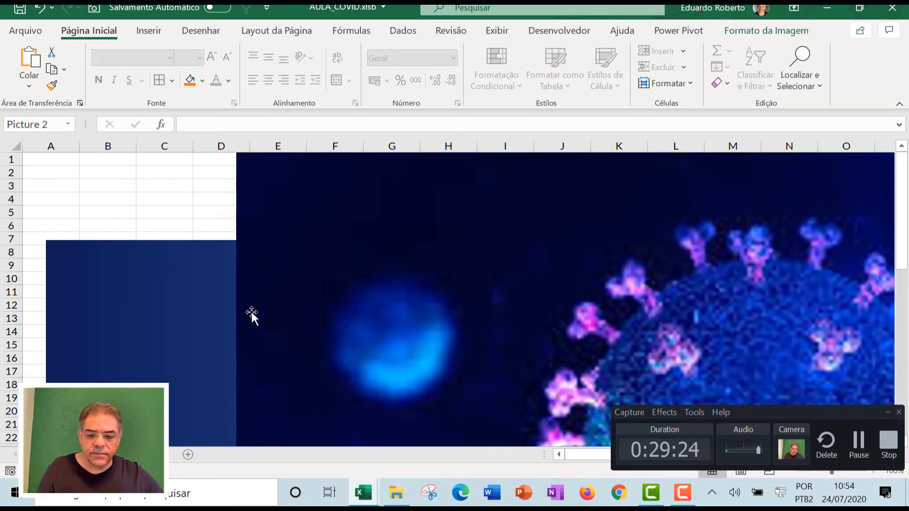
Bring the gradient rectangle in front of the virus picture and move it to the sheet's corner at A1.
{"action": "left_click", "coordinate": [180, 317]}
{"action": "right_click", "coordinate": [176, 291]}
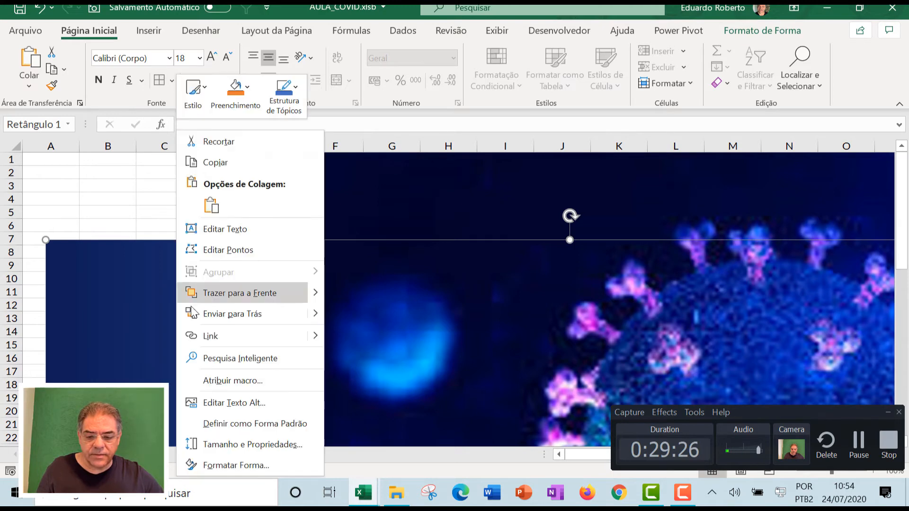
{"action": "left_click", "coordinate": [260, 292]}
{"action": "left_click_drag", "start_coordinate": [183, 288], "coordinate": [127, 190]}
{"action": "scroll", "coordinate": [633, 298], "scroll_direction": "down", "scroll_amount": 6}
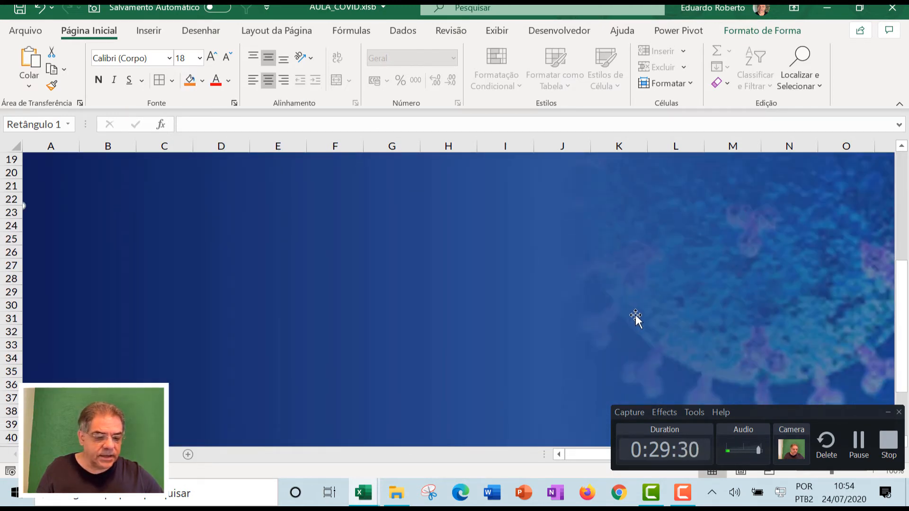
Move the virus picture right until its right edge meets the gradient rectangle's, leaving the rectangle covering it from cell A1.
{"action": "left_click", "coordinate": [881, 412]}
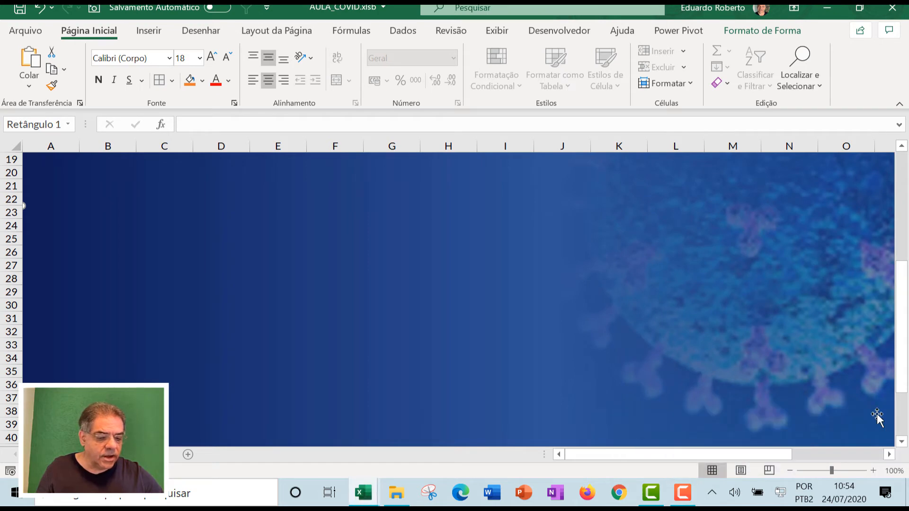
{"action": "scroll", "coordinate": [462, 323], "scroll_direction": "down", "scroll_amount": 4}
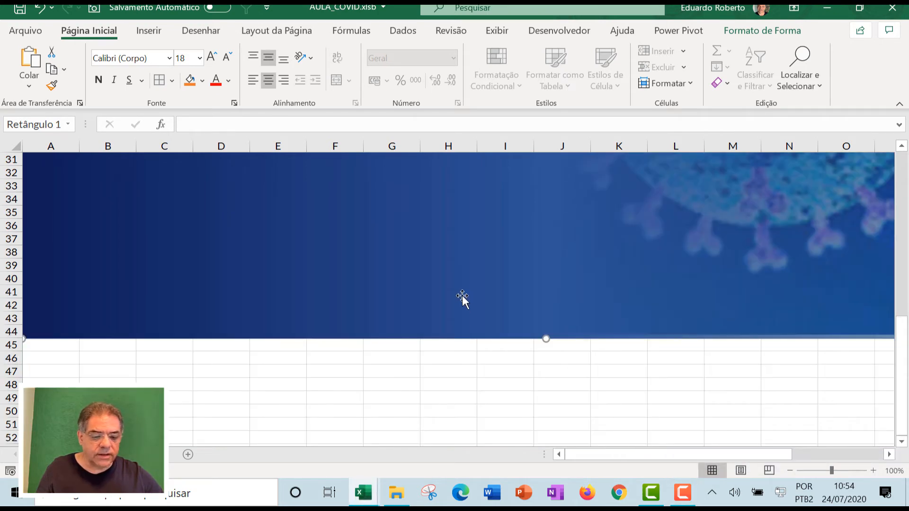
{"action": "left_click", "coordinate": [789, 470]}
{"action": "left_click", "coordinate": [789, 471]}
{"action": "left_click", "coordinate": [789, 471]}
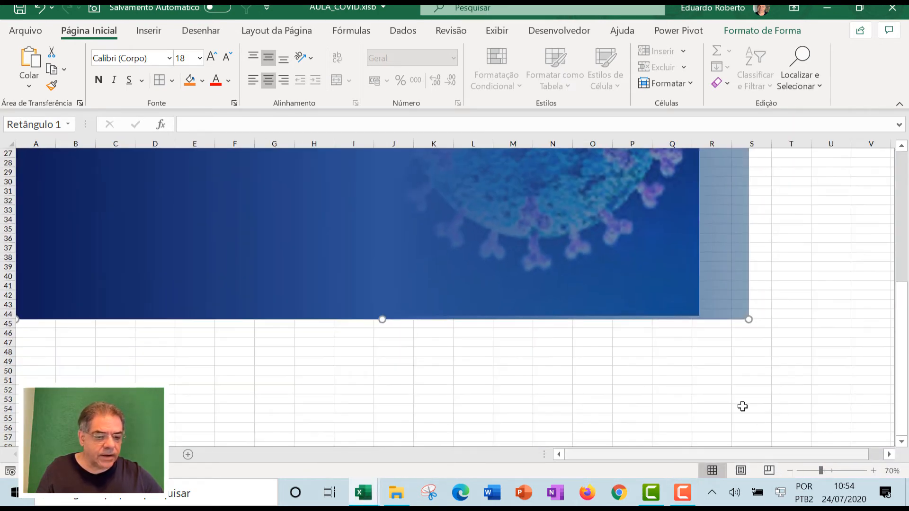
{"action": "scroll", "coordinate": [540, 339], "scroll_direction": "up", "scroll_amount": 6}
{"action": "left_click_drag", "start_coordinate": [577, 334], "coordinate": [577, 408]}
{"action": "left_click_drag", "start_coordinate": [637, 186], "coordinate": [687, 188]}
{"action": "left_click_drag", "start_coordinate": [655, 234], "coordinate": [655, 233]}
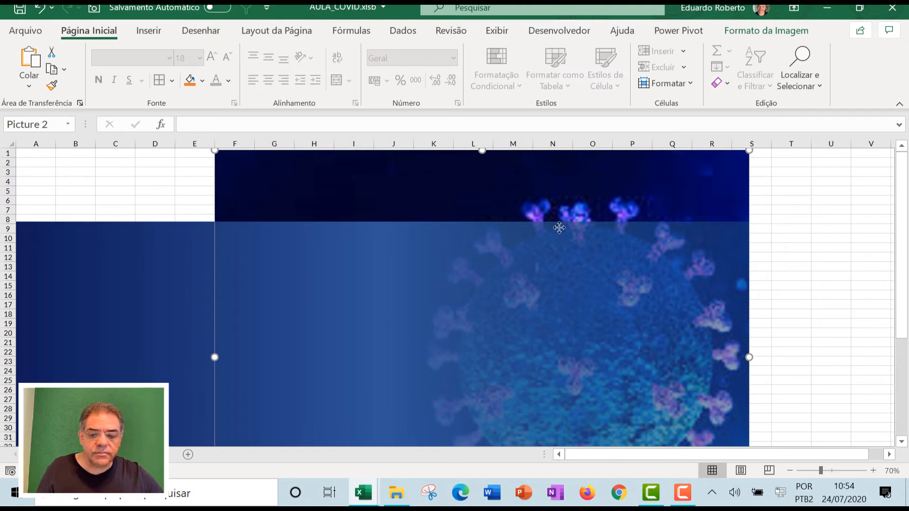
{"action": "left_click_drag", "start_coordinate": [559, 228], "coordinate": [549, 170]}
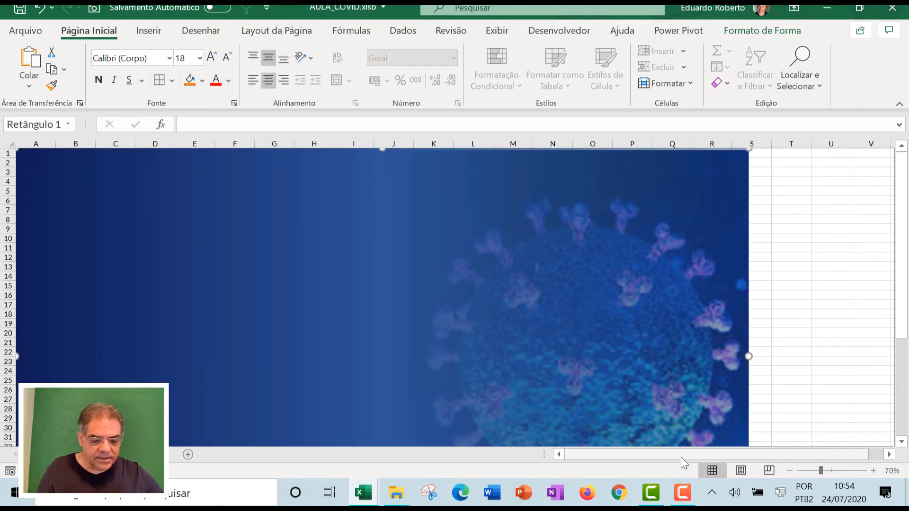
Set the sheet zoom to 80%, nudge the virus picture slightly left and place the gradient rectangle back over it from cell A1.
{"action": "scroll", "coordinate": [533, 341], "scroll_direction": "down", "scroll_amount": 7}
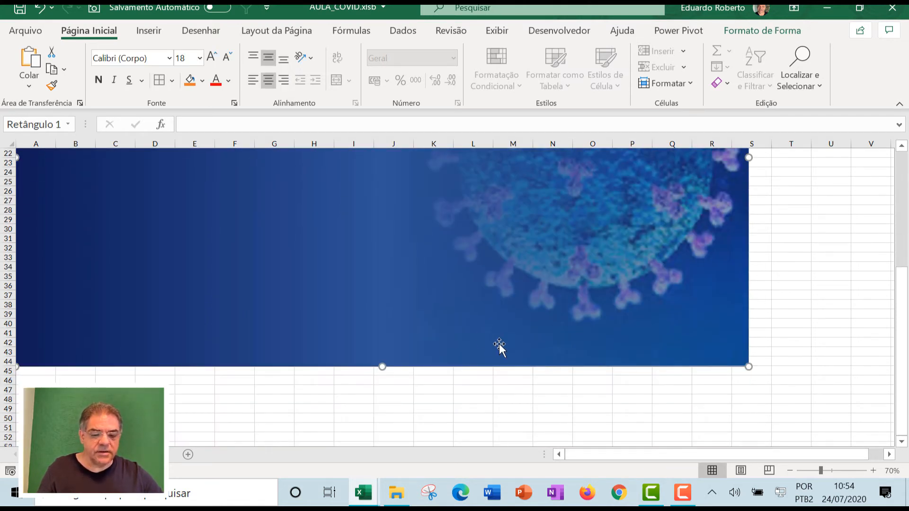
{"action": "scroll", "coordinate": [499, 348], "scroll_direction": "up", "scroll_amount": 5}
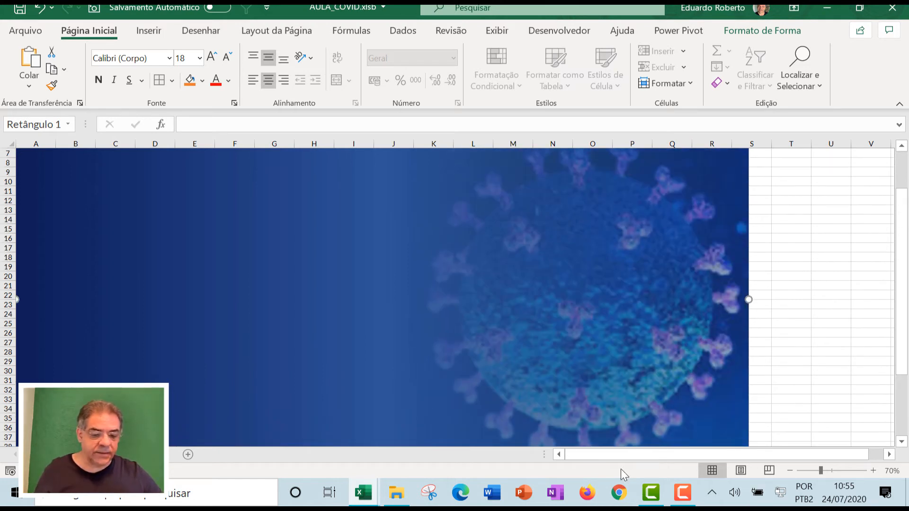
{"action": "left_click", "coordinate": [876, 472]}
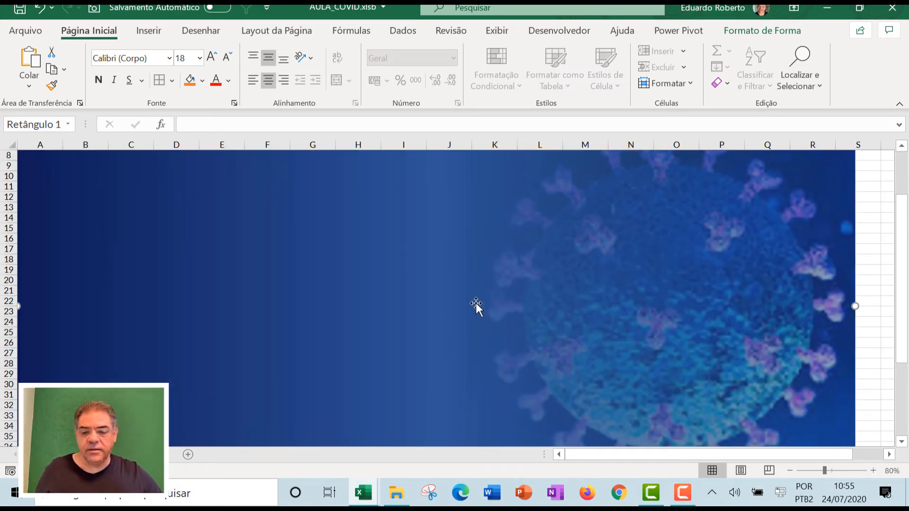
{"action": "scroll", "coordinate": [462, 287], "scroll_direction": "up", "scroll_amount": 3}
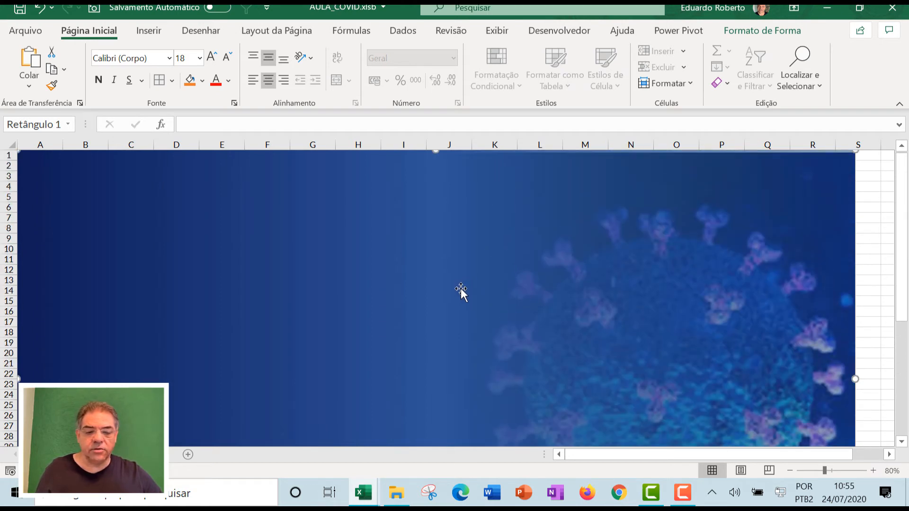
{"action": "left_click", "coordinate": [874, 220]}
{"action": "left_click_drag", "start_coordinate": [799, 224], "coordinate": [765, 235]}
{"action": "left_click", "coordinate": [839, 159]}
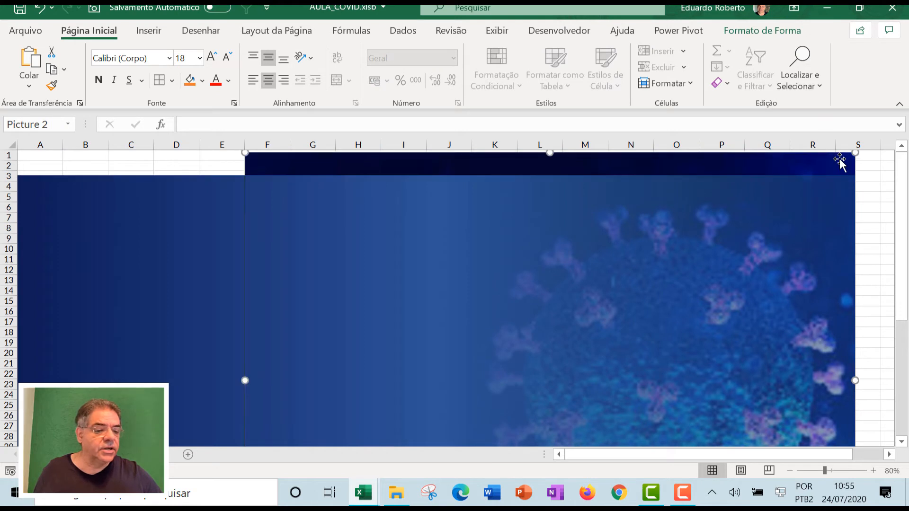
{"action": "left_click_drag", "start_coordinate": [840, 160], "coordinate": [838, 156]}
{"action": "left_click_drag", "start_coordinate": [803, 199], "coordinate": [795, 176]}
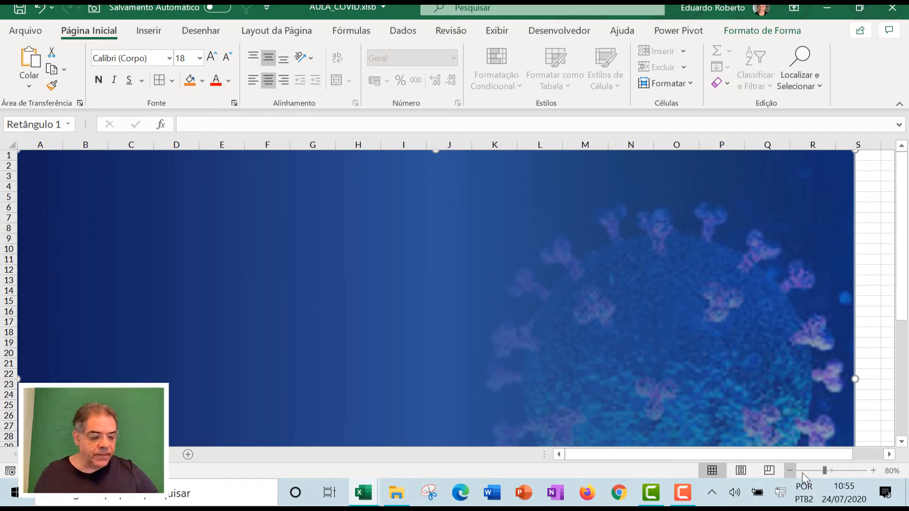
{"action": "scroll", "coordinate": [850, 424], "scroll_direction": "down", "scroll_amount": 3}
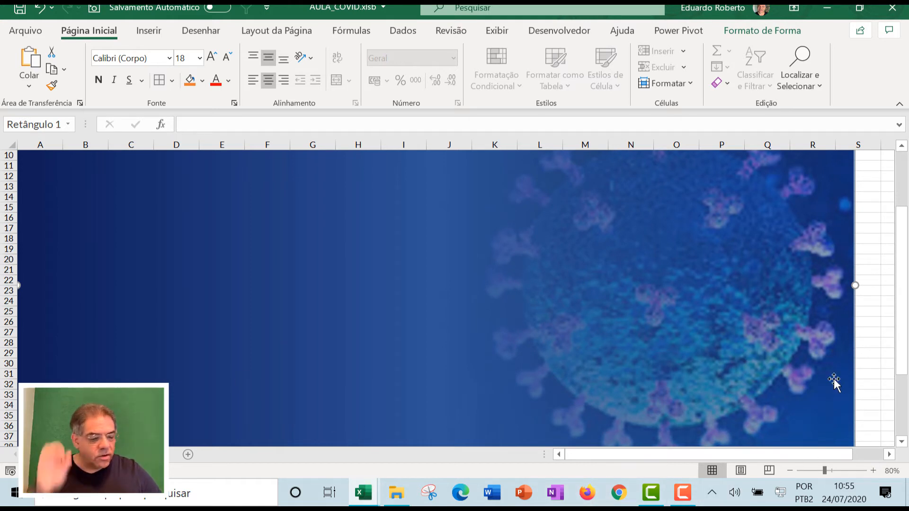
{"action": "left_click", "coordinate": [877, 341]}
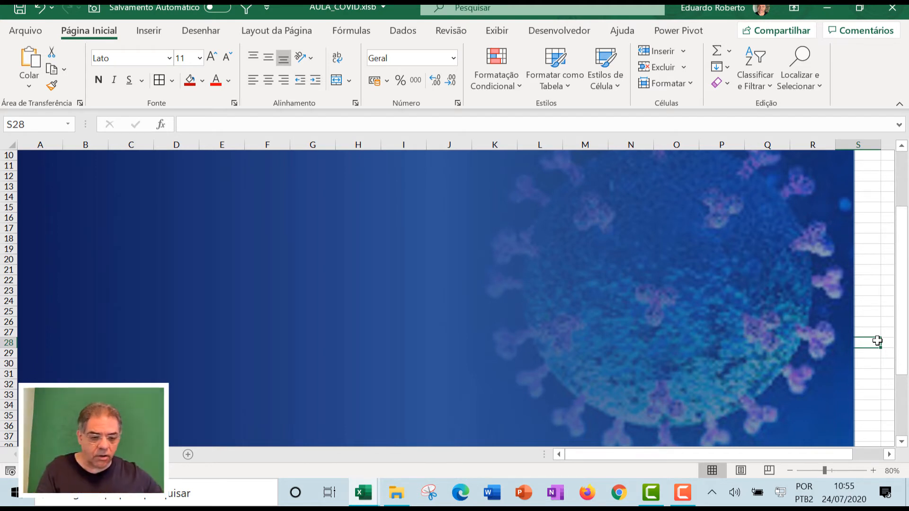
{"action": "key", "text": "alt+Tab"}
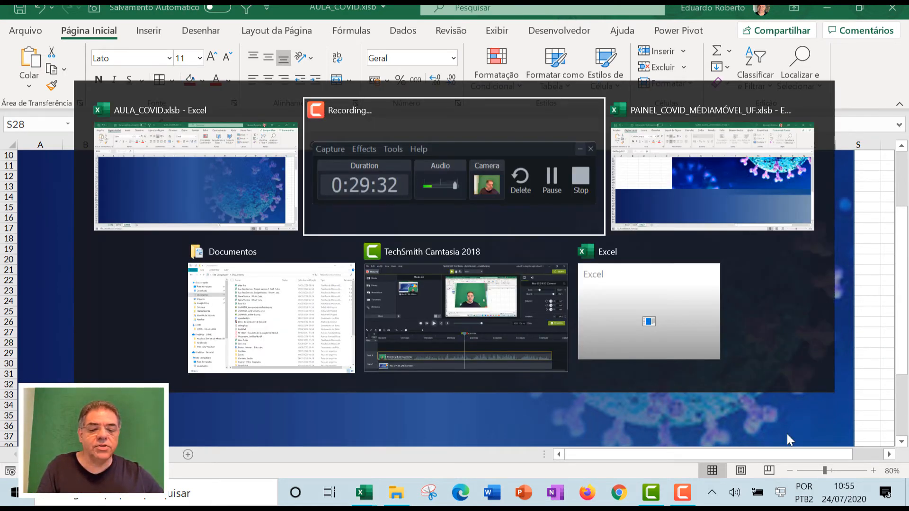
{"action": "key", "text": "alt+Tab"}
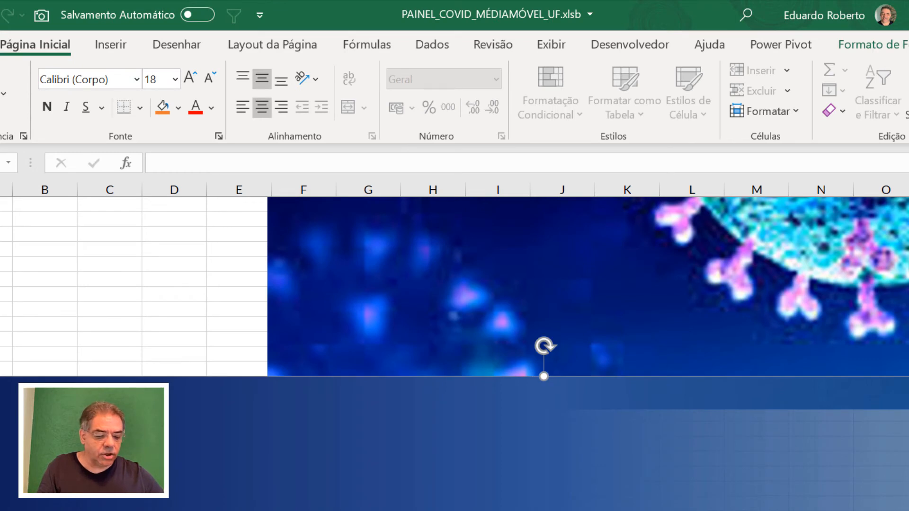
{"action": "key", "text": "alt+Tab"}
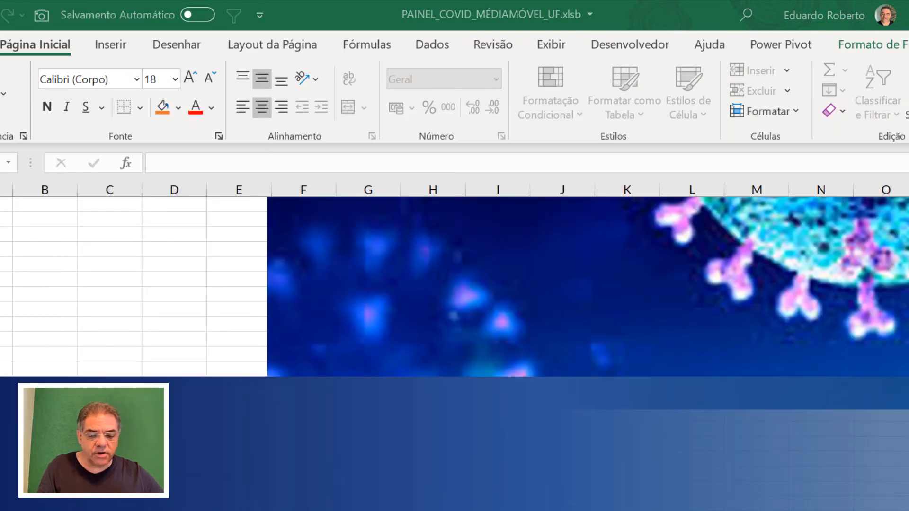
{"action": "key", "text": "alt+Tab"}
{"action": "key", "text": "alt+Tab"}
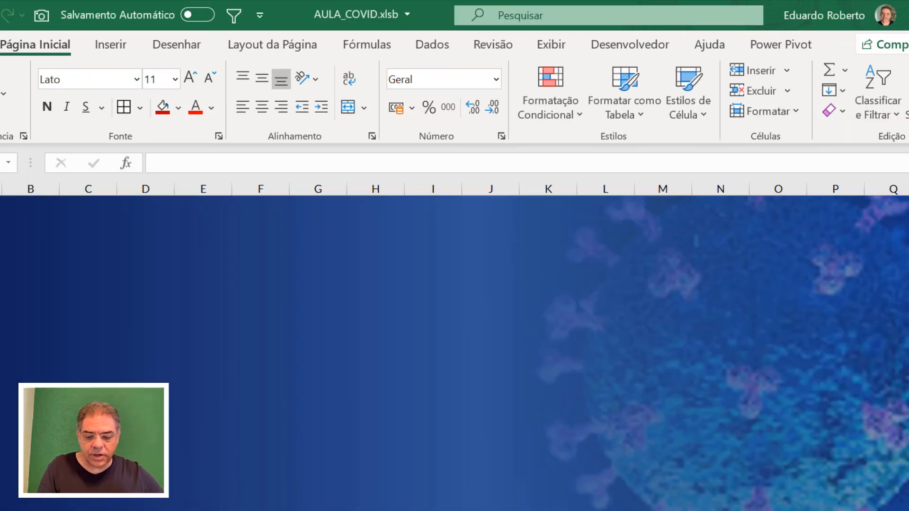
On the CONF sheet, insert a 2D stacked column chart from the Data, MedSemana and Med FDS columns, covering every row.
{"action": "key", "text": "ctrl+Page_Down"}
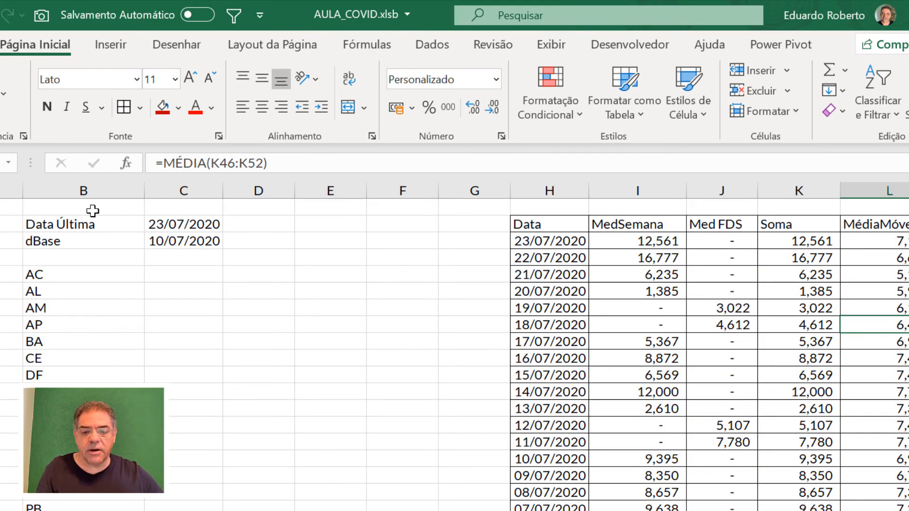
{"action": "left_click", "coordinate": [447, 276]}
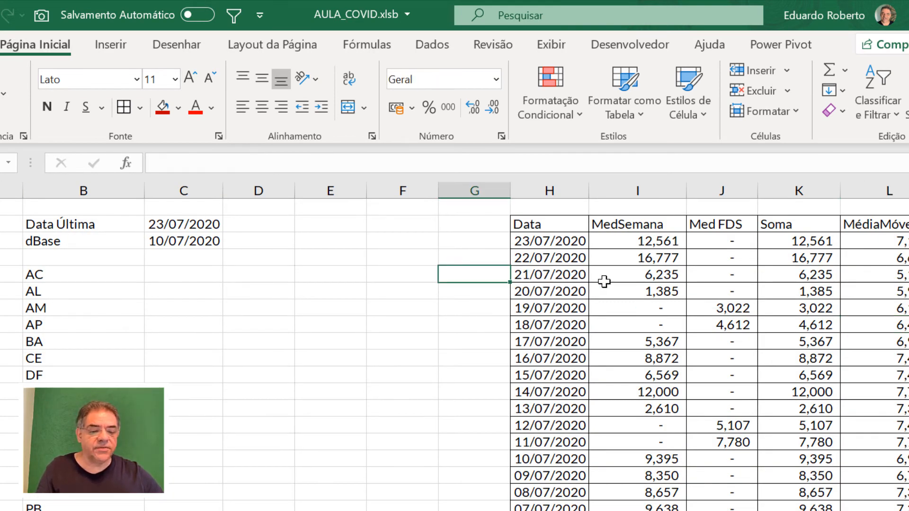
{"action": "left_click", "coordinate": [604, 279]}
{"action": "left_click", "coordinate": [562, 236]}
{"action": "key", "text": "Up"}
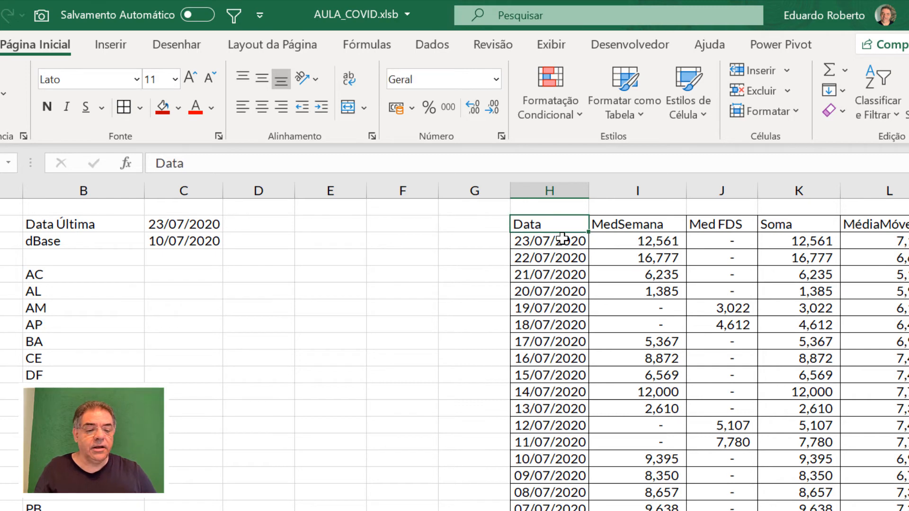
{"action": "key", "text": "shift+Right"}
{"action": "key", "text": "shift+Right"}
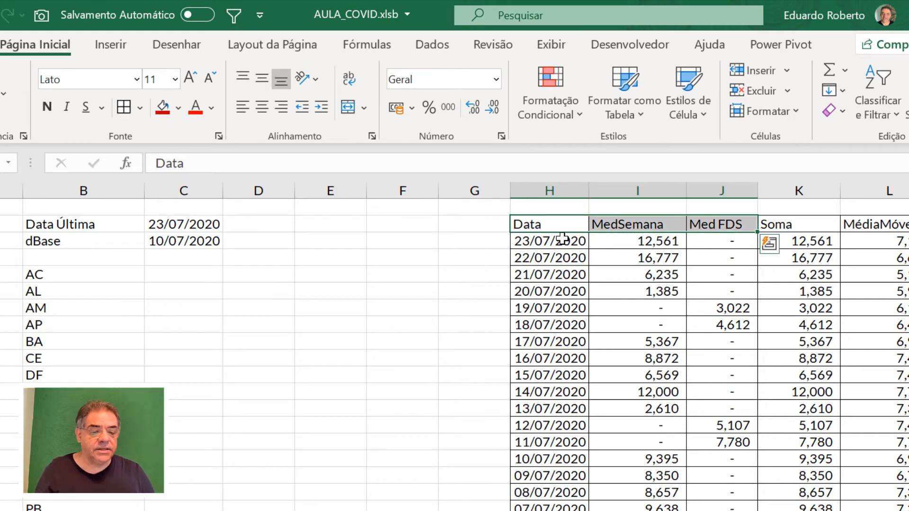
{"action": "key", "text": "ctrl+shift+Down"}
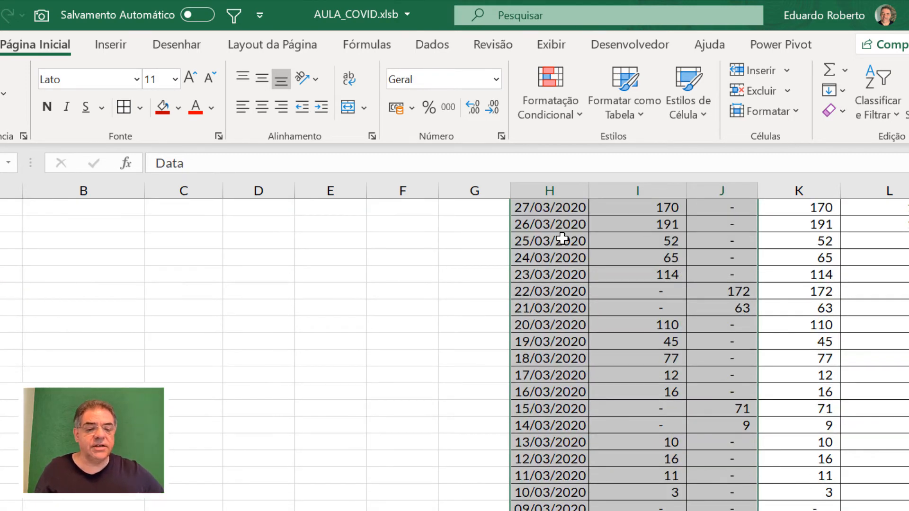
{"action": "left_click", "coordinate": [111, 45]}
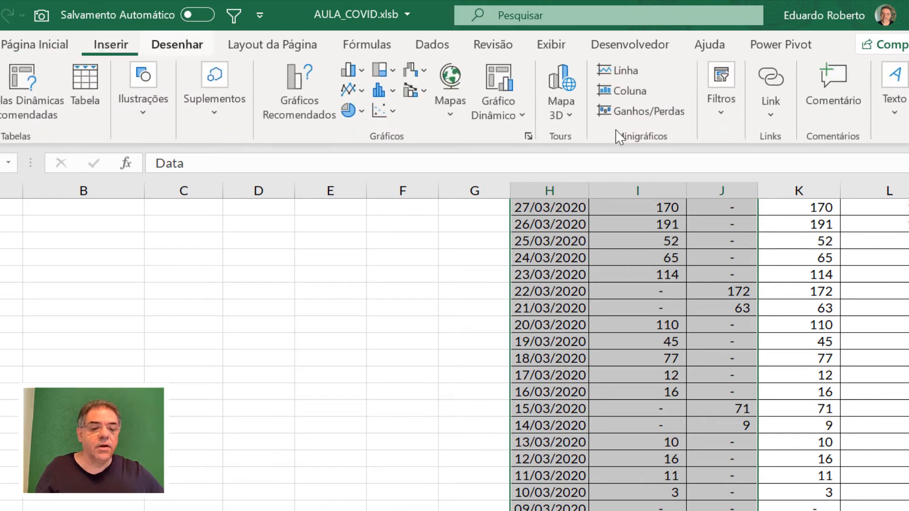
{"action": "left_click", "coordinate": [354, 70]}
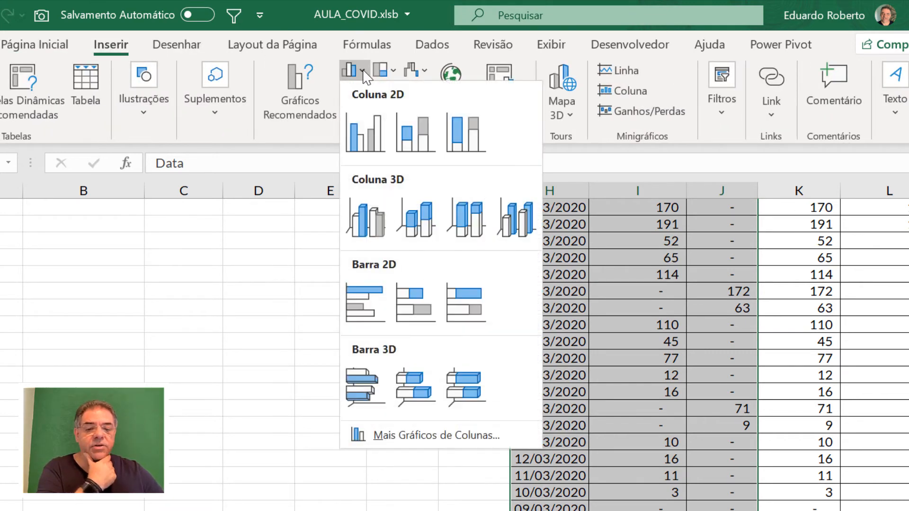
{"action": "left_click", "coordinate": [426, 142]}
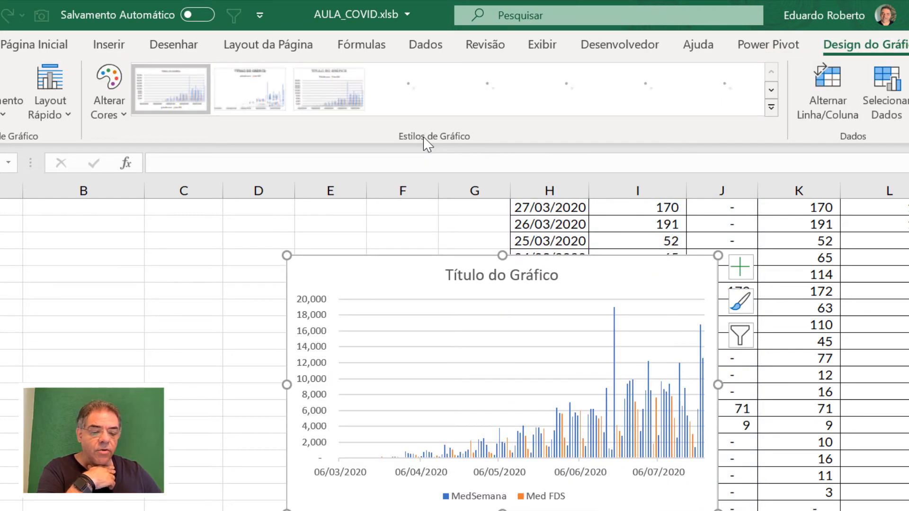
Widen the new column chart on both sides and move it slightly up and left over the data table.
{"action": "left_click_drag", "start_coordinate": [286, 385], "coordinate": [101, 351]}
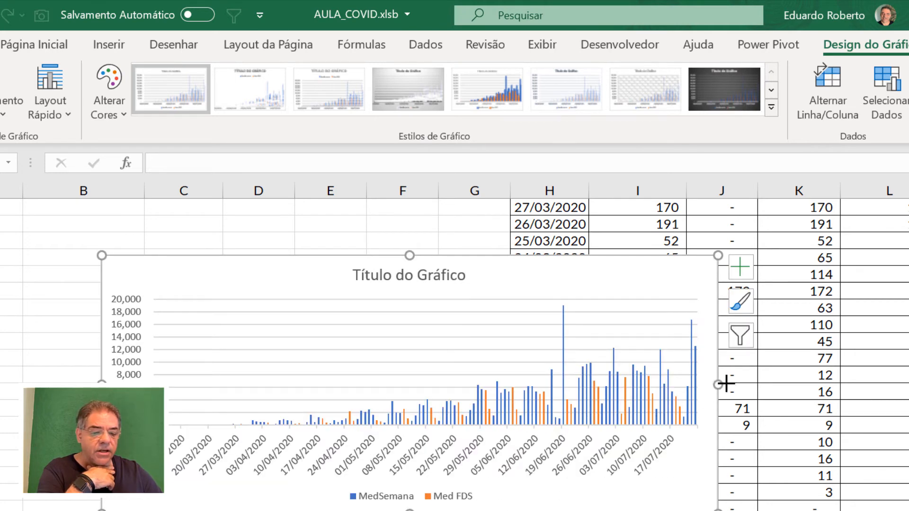
{"action": "left_click_drag", "start_coordinate": [726, 383], "coordinate": [901, 341]}
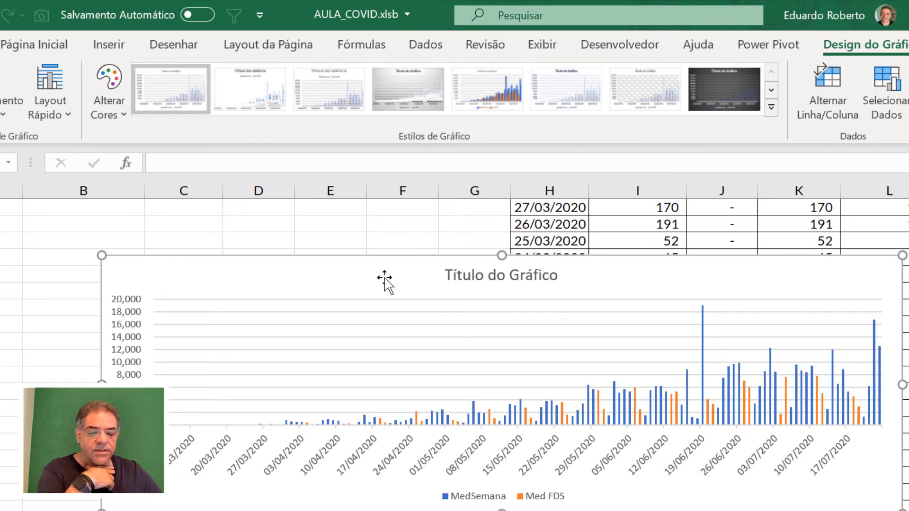
{"action": "scroll", "coordinate": [492, 300], "scroll_direction": "up", "scroll_amount": 3}
{"action": "scroll", "coordinate": [681, 298], "scroll_direction": "up", "scroll_amount": 19}
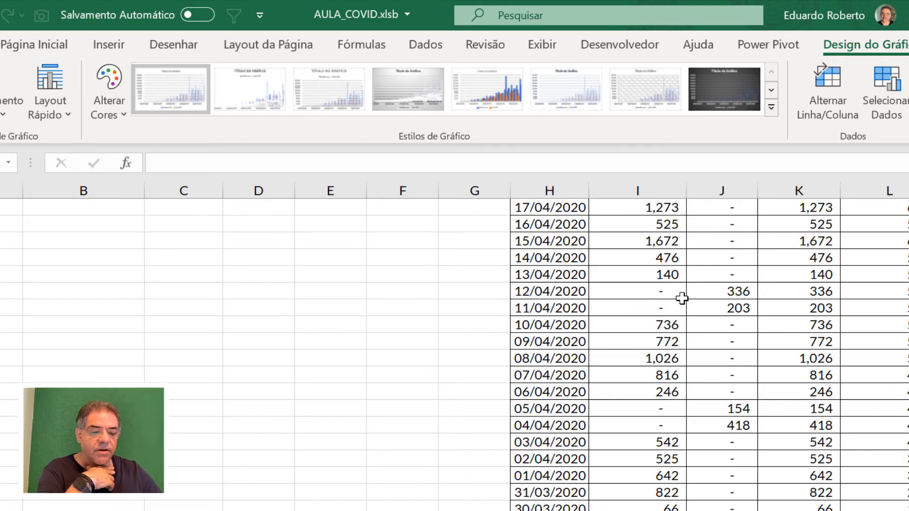
{"action": "scroll", "coordinate": [651, 293], "scroll_direction": "down", "scroll_amount": 7}
{"action": "scroll", "coordinate": [651, 293], "scroll_direction": "down", "scroll_amount": 14}
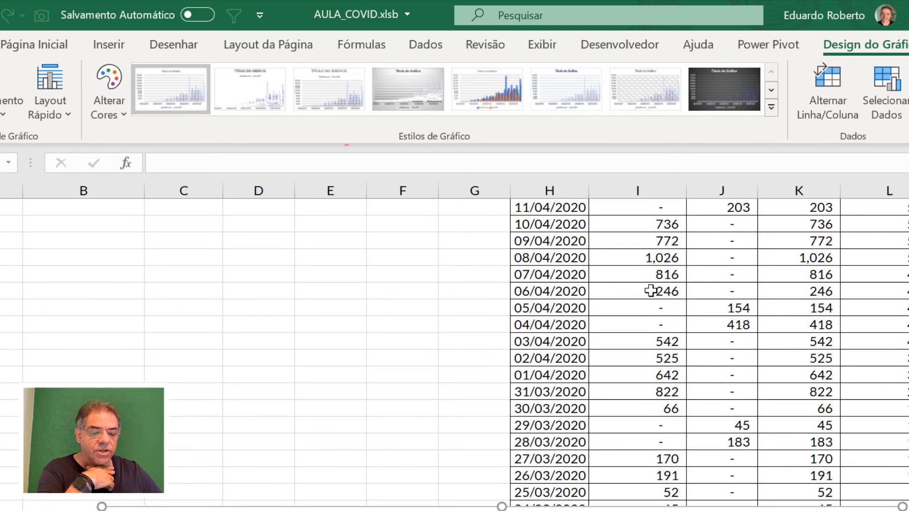
{"action": "left_click_drag", "start_coordinate": [774, 322], "coordinate": [757, 254]}
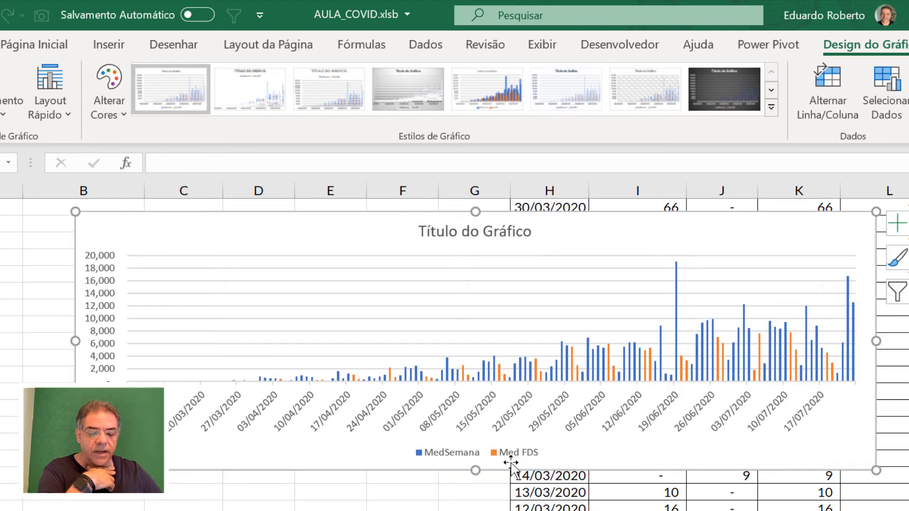
Delete the column chart's legend, title and horizontal gridlines.
{"action": "left_click", "coordinate": [487, 458]}
{"action": "key", "text": "Delete"}
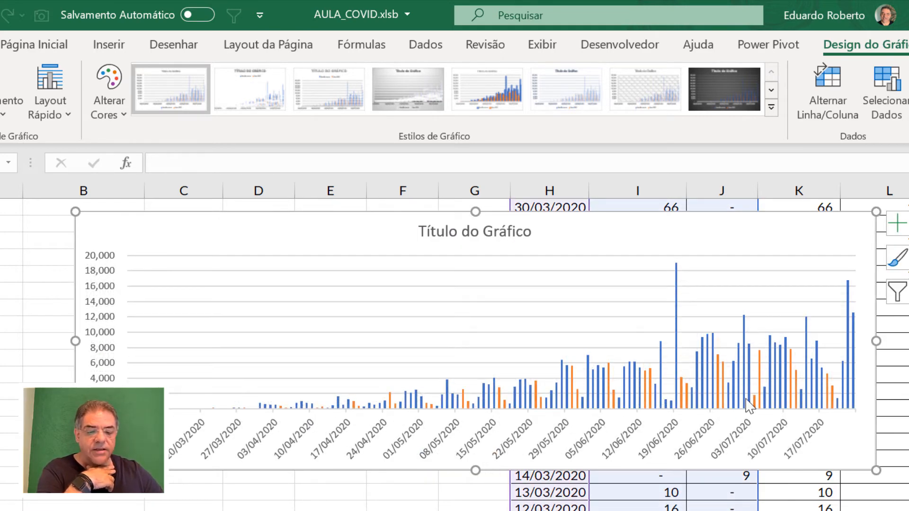
{"action": "left_click", "coordinate": [504, 243]}
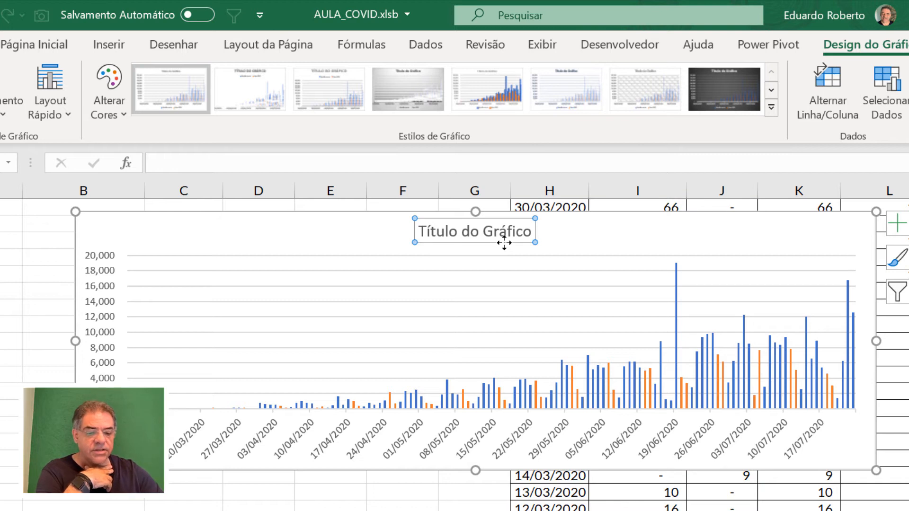
{"action": "key", "text": "Delete"}
{"action": "left_click", "coordinate": [497, 263]}
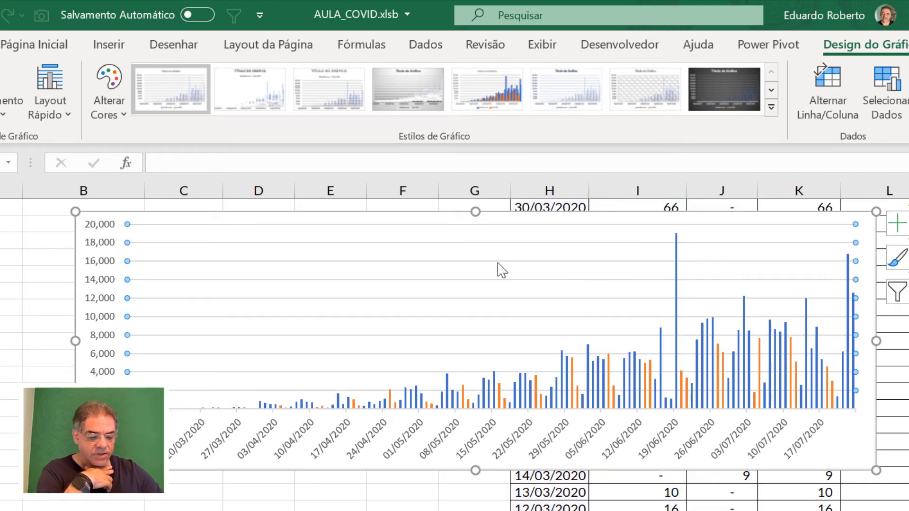
{"action": "key", "text": "Delete"}
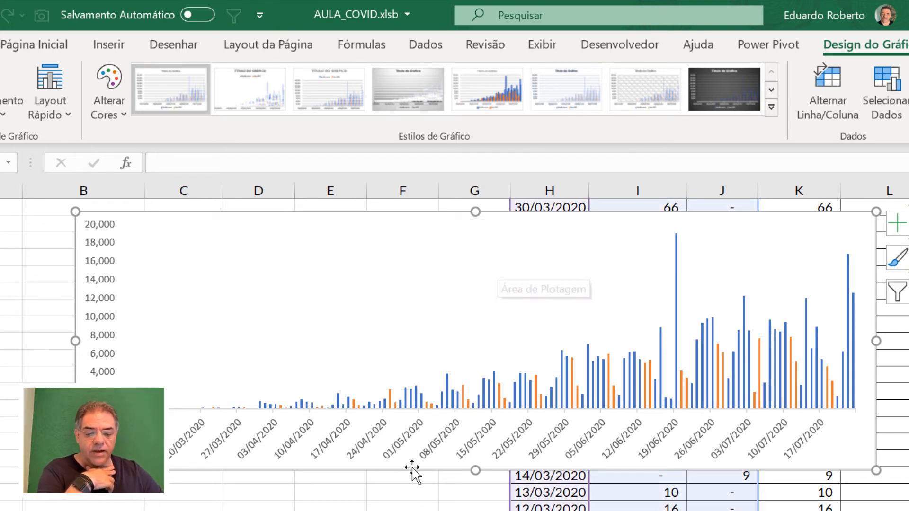
Remove the background fill of the column chart by setting Sem Preenchimento.
{"action": "left_click", "coordinate": [28, 46]}
{"action": "left_click", "coordinate": [178, 107]}
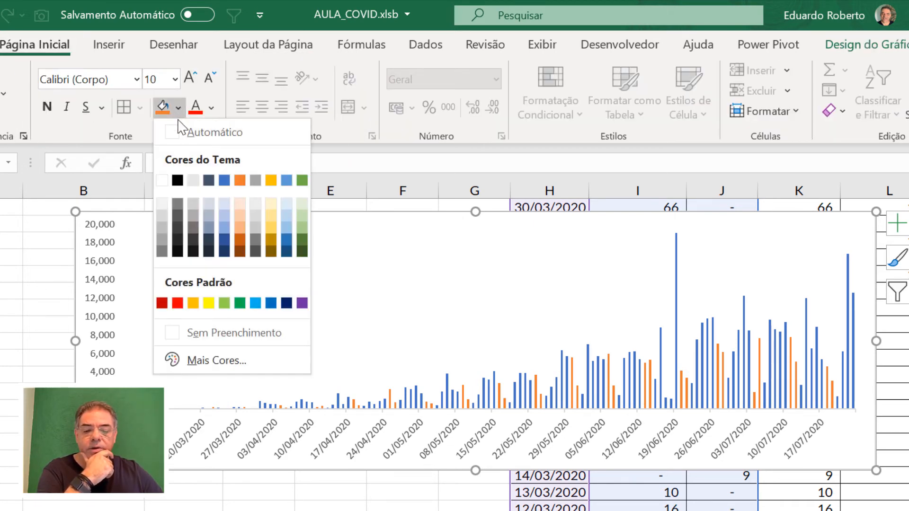
{"action": "left_click", "coordinate": [242, 333]}
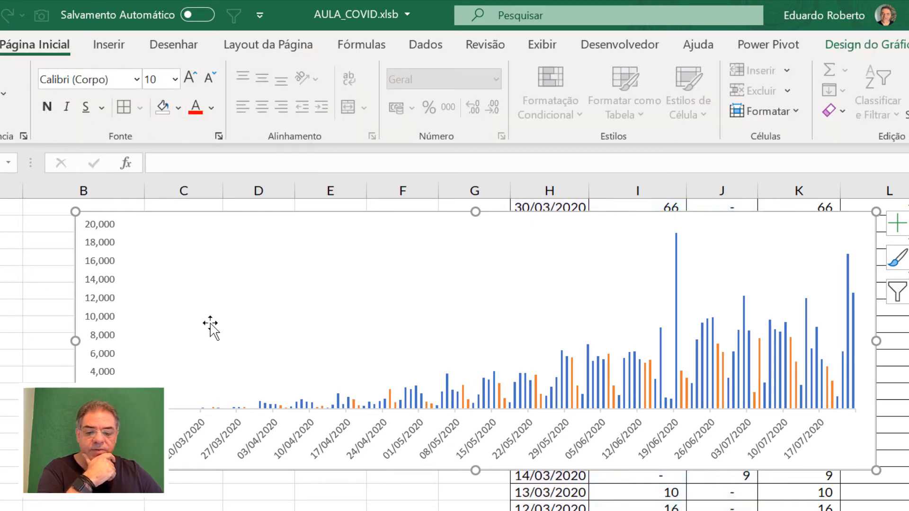
Open the chart area's formatting options, then move the chart left and narrow it until its right edge meets the start of column H.
{"action": "double_click", "coordinate": [286, 471]}
{"action": "left_click_drag", "start_coordinate": [314, 475], "coordinate": [211, 470]}
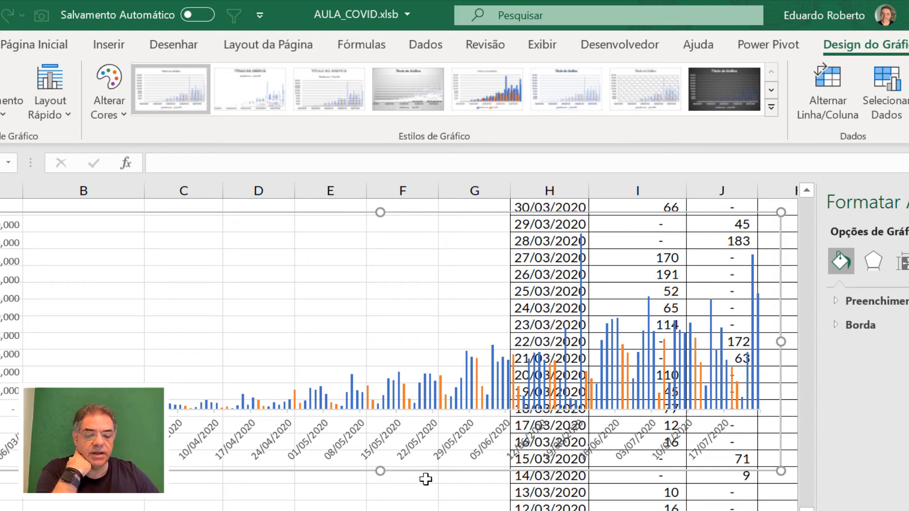
{"action": "left_click_drag", "start_coordinate": [407, 474], "coordinate": [320, 483]}
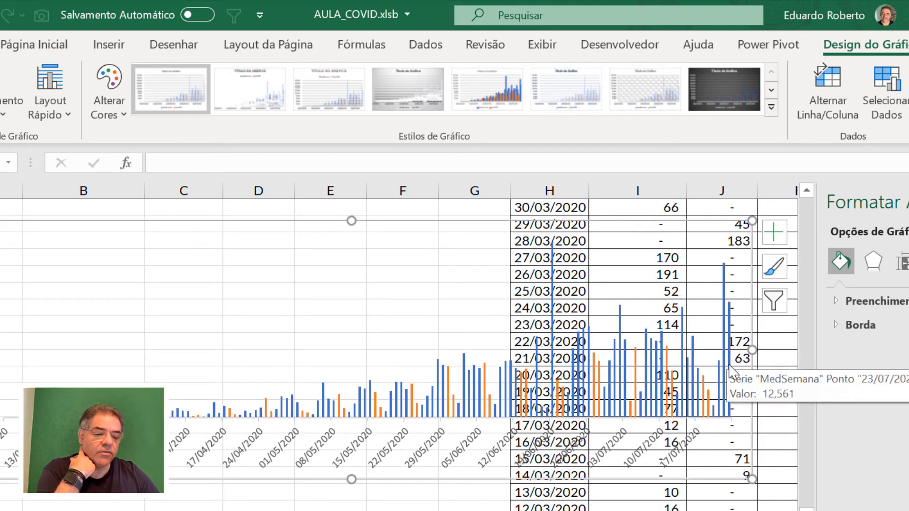
{"action": "left_click_drag", "start_coordinate": [752, 350], "coordinate": [493, 350]}
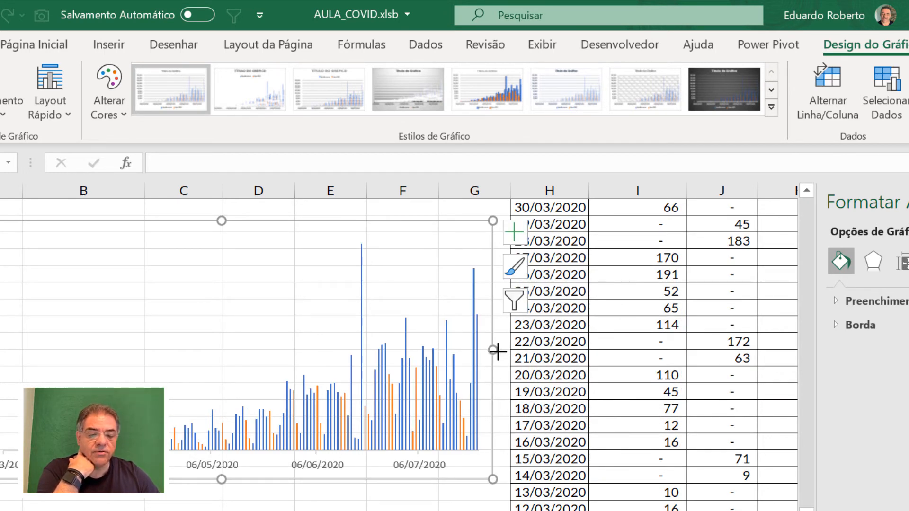
{"action": "left_click_drag", "start_coordinate": [497, 350], "coordinate": [508, 351]}
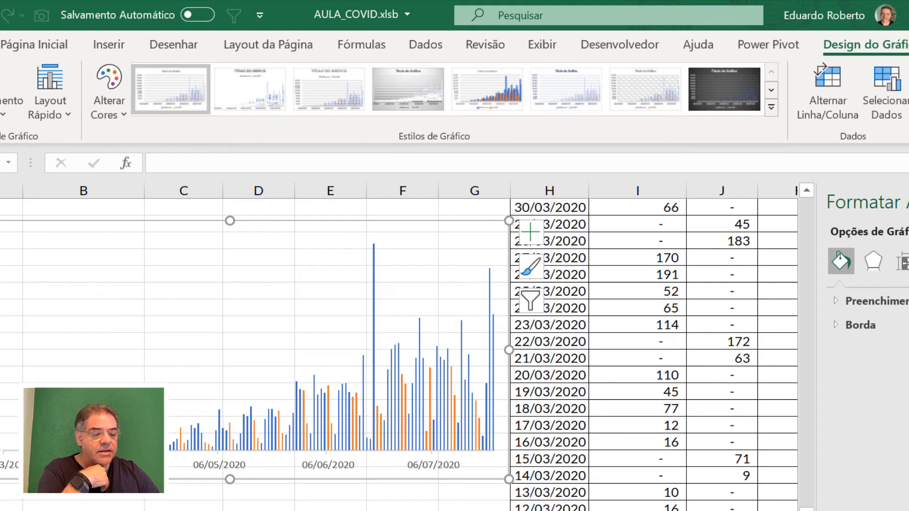
Give the MedSemana series of the column chart a solid fill in a lighter blue.
{"action": "left_click", "coordinate": [373, 332]}
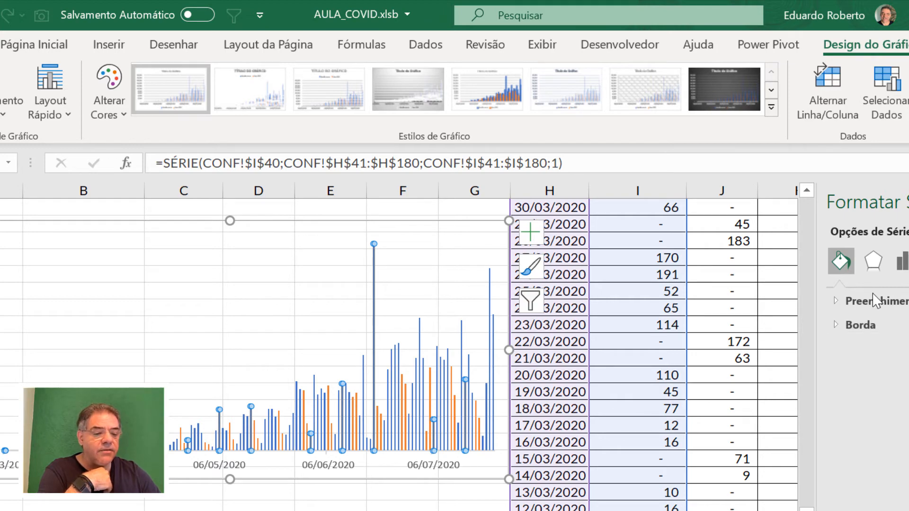
{"action": "left_click", "coordinate": [843, 293]}
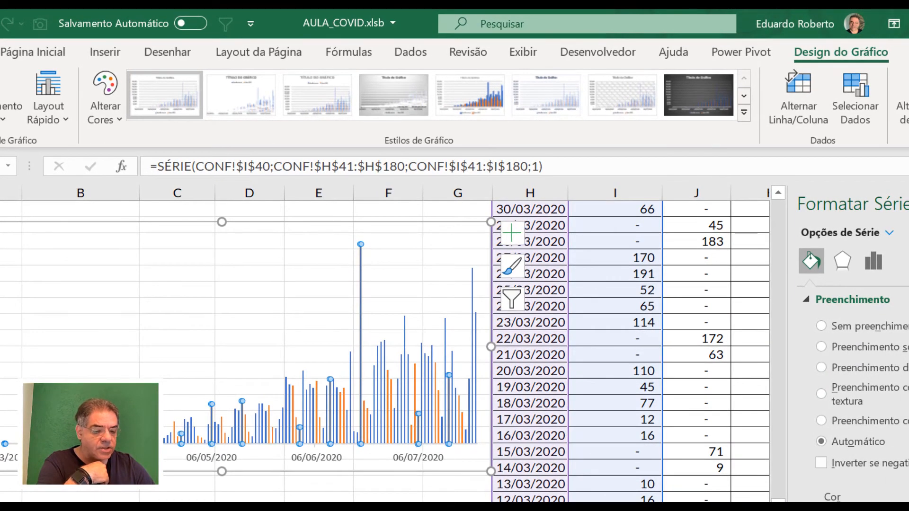
{"action": "left_click", "coordinate": [908, 496]}
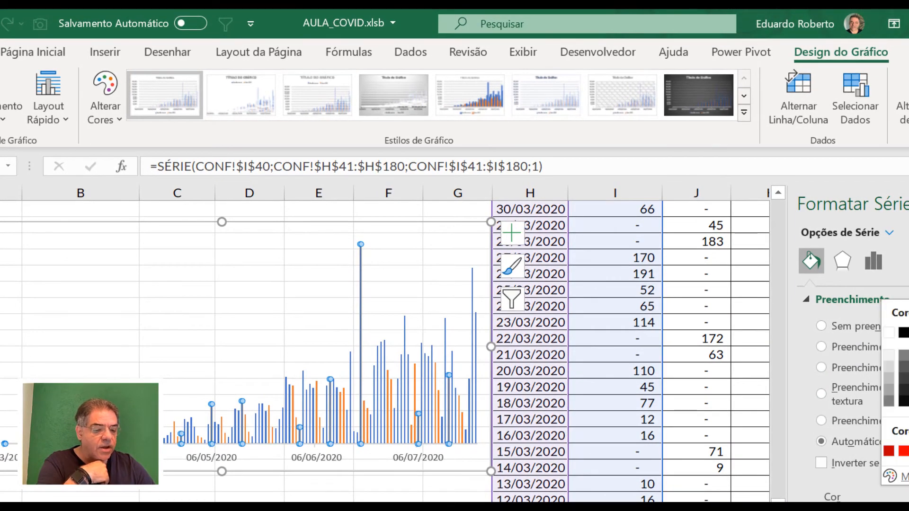
{"action": "left_click", "coordinate": [908, 376]}
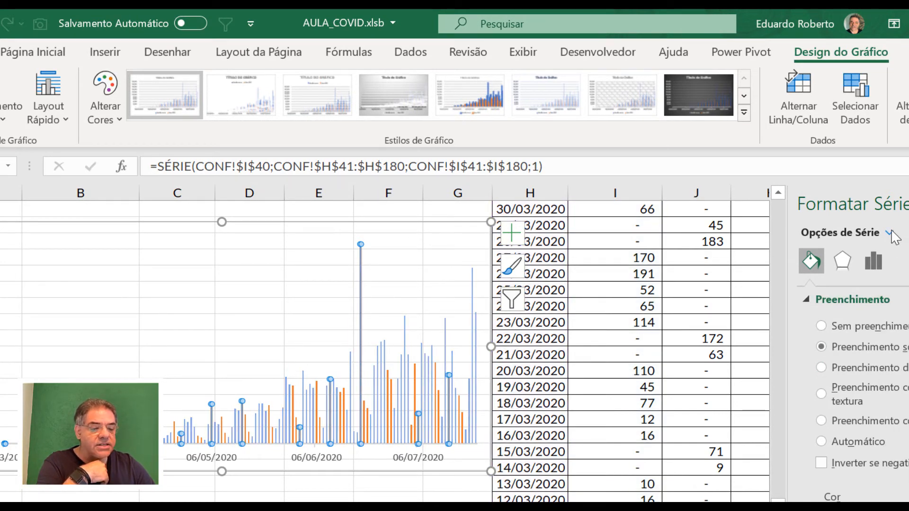
Select the Med FDS series and fill its columns with the darkest blue-grey theme colour.
{"action": "left_click", "coordinate": [890, 234]}
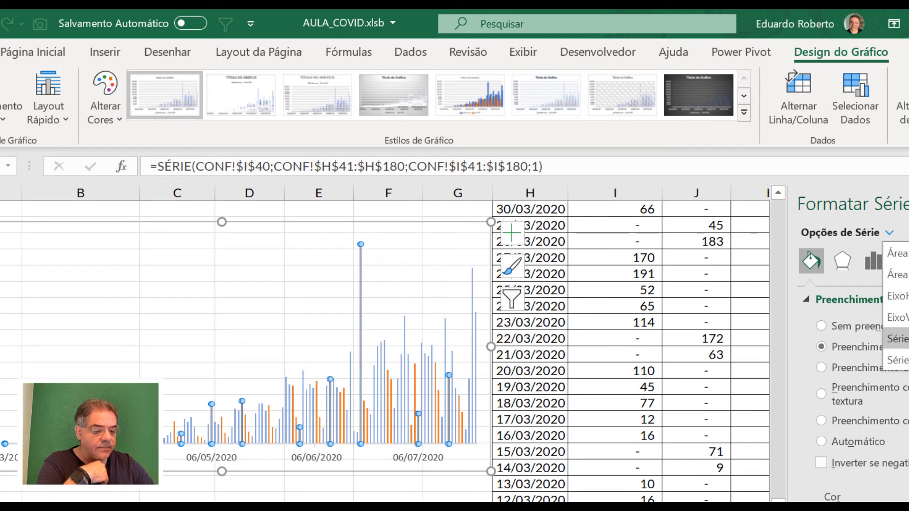
{"action": "left_click", "coordinate": [907, 339]}
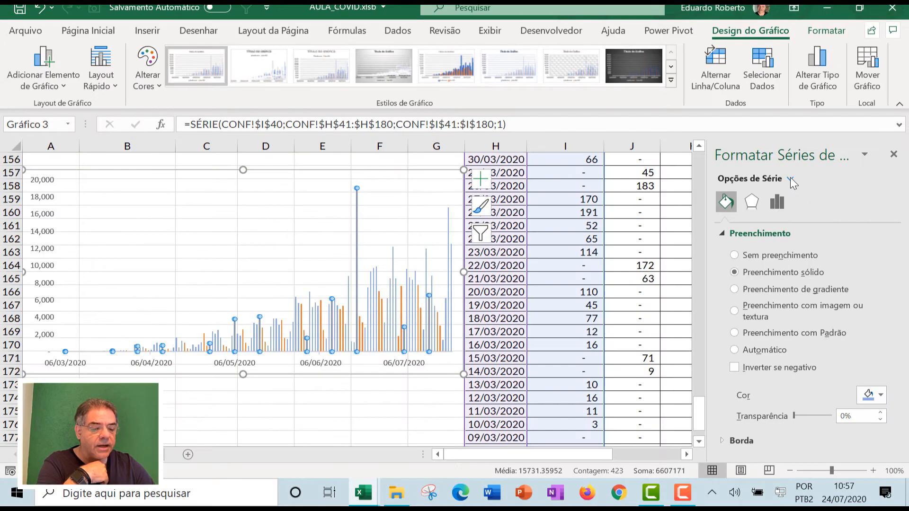
{"action": "left_click", "coordinate": [790, 179]}
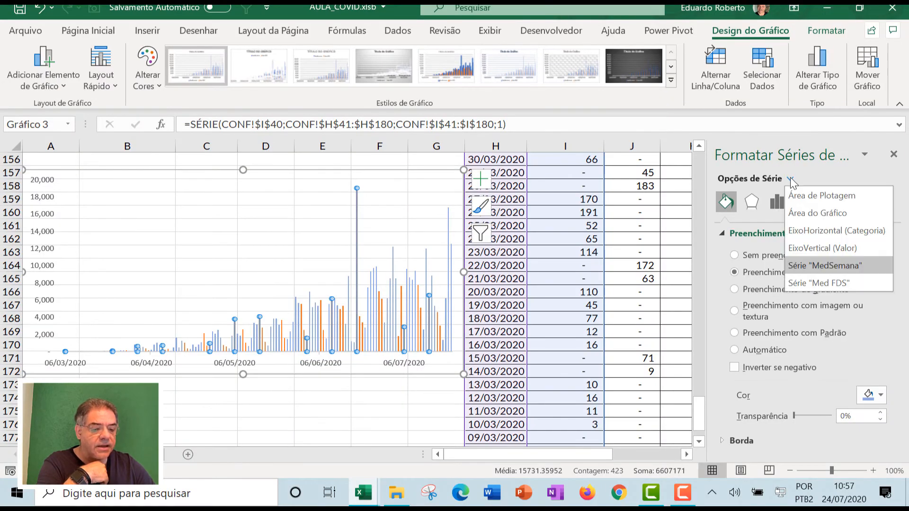
{"action": "left_click", "coordinate": [813, 283]}
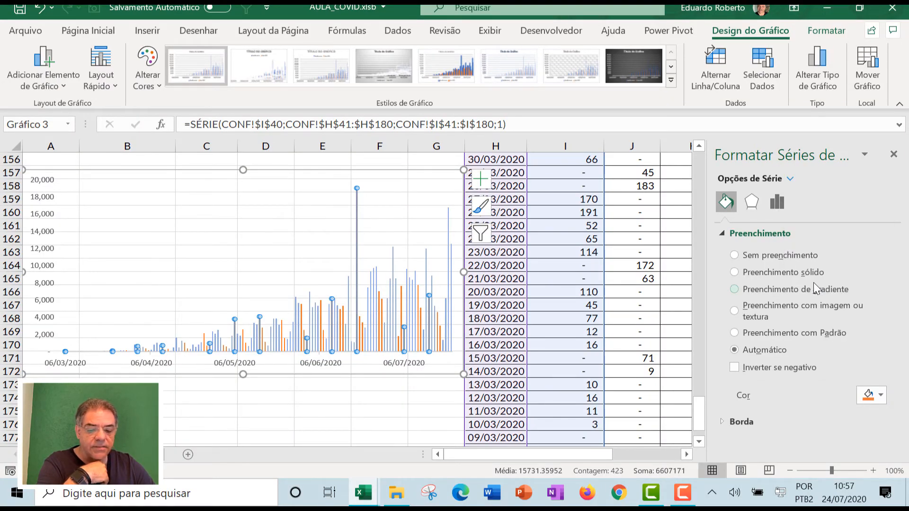
{"action": "left_click", "coordinate": [881, 395]}
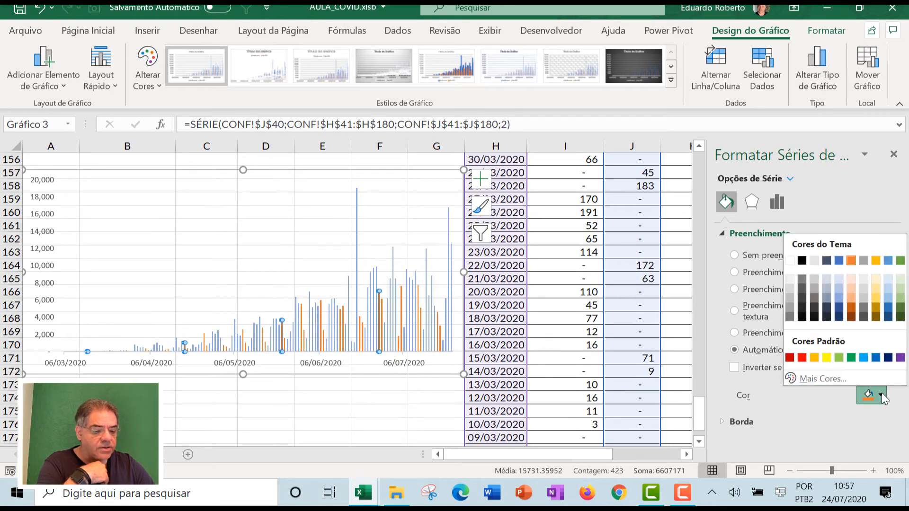
{"action": "left_click", "coordinate": [826, 316]}
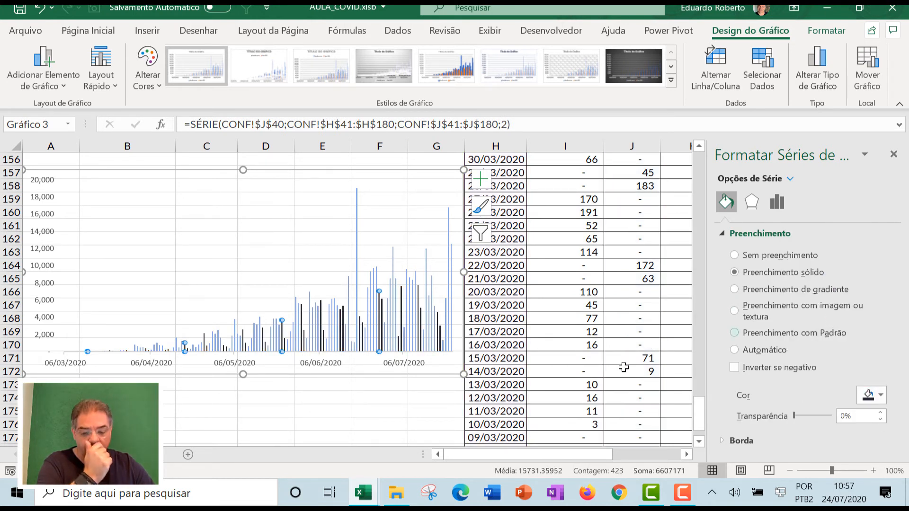
Deselect the chart and close the formatting pane.
{"action": "left_click", "coordinate": [379, 420]}
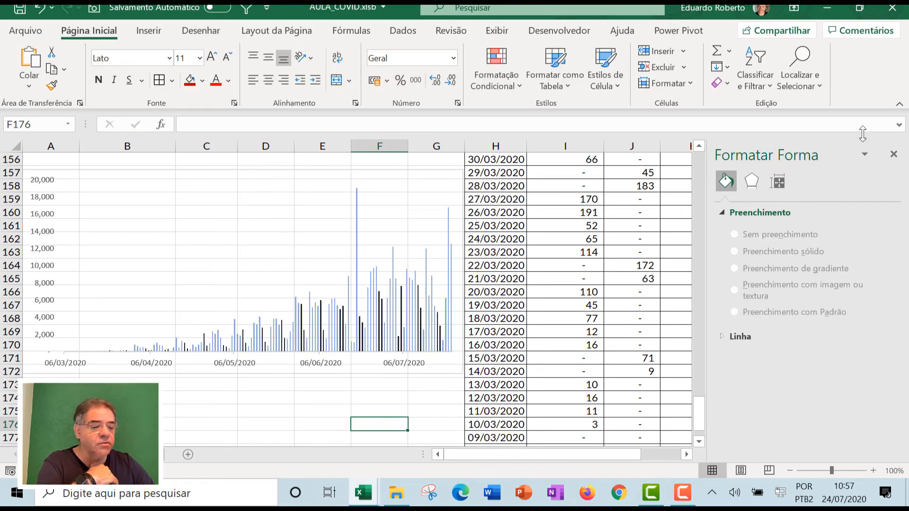
{"action": "left_click", "coordinate": [864, 154]}
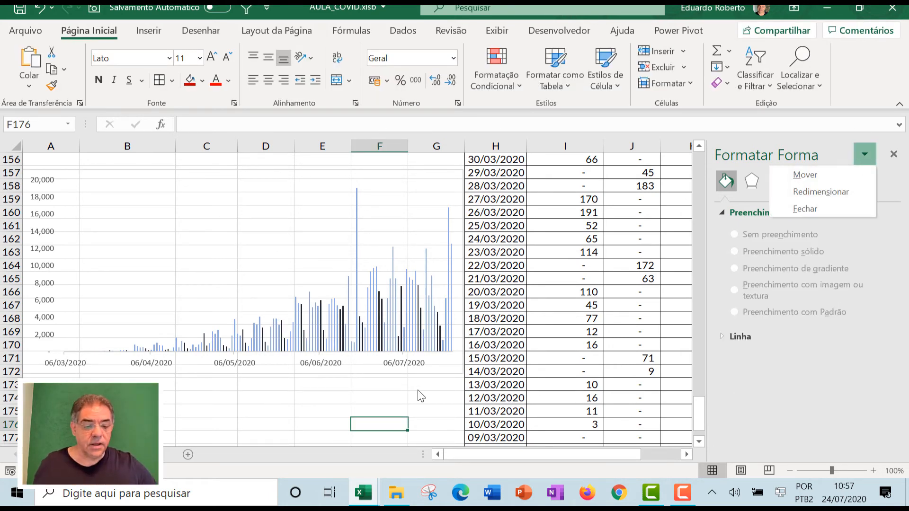
{"action": "left_click", "coordinate": [419, 391]}
{"action": "left_click", "coordinate": [865, 154]}
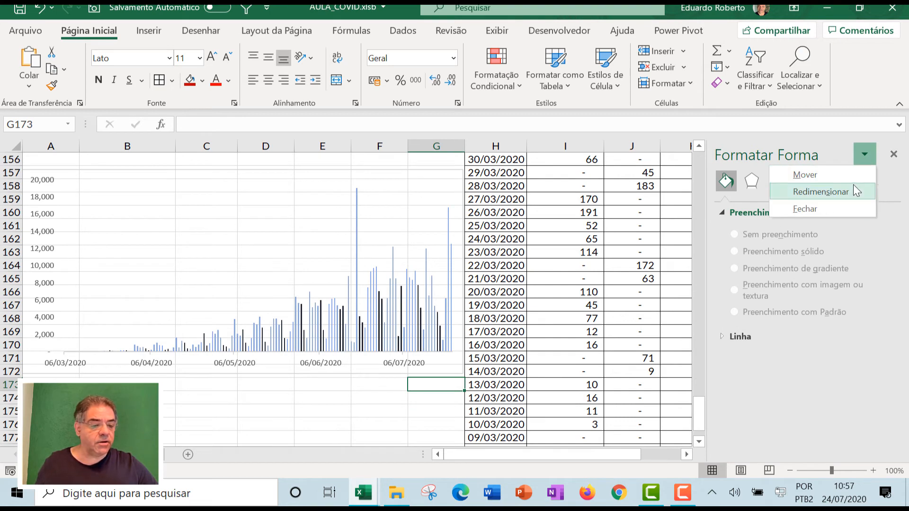
{"action": "left_click", "coordinate": [286, 208]}
{"action": "left_click", "coordinate": [385, 408]}
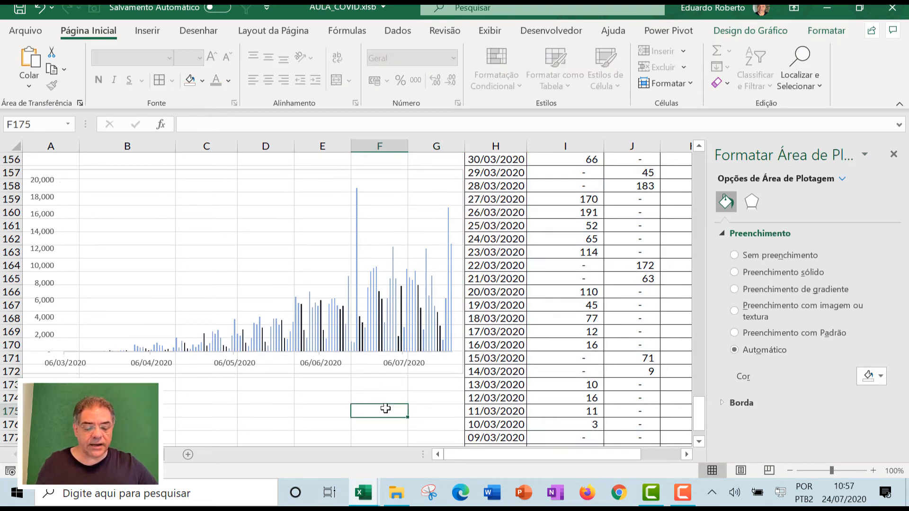
{"action": "left_click", "coordinate": [893, 155]}
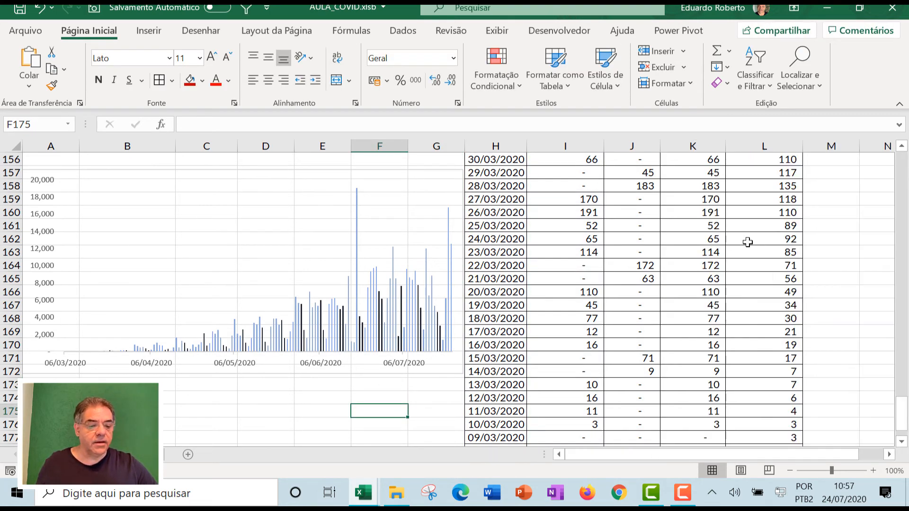
Move the column chart up the sheet until its top edge sits at about row 121, partly over the data table.
{"action": "left_click", "coordinate": [767, 239]}
{"action": "scroll", "coordinate": [767, 232], "scroll_direction": "up", "scroll_amount": 1}
{"action": "scroll", "coordinate": [767, 231], "scroll_direction": "up", "scroll_amount": 18}
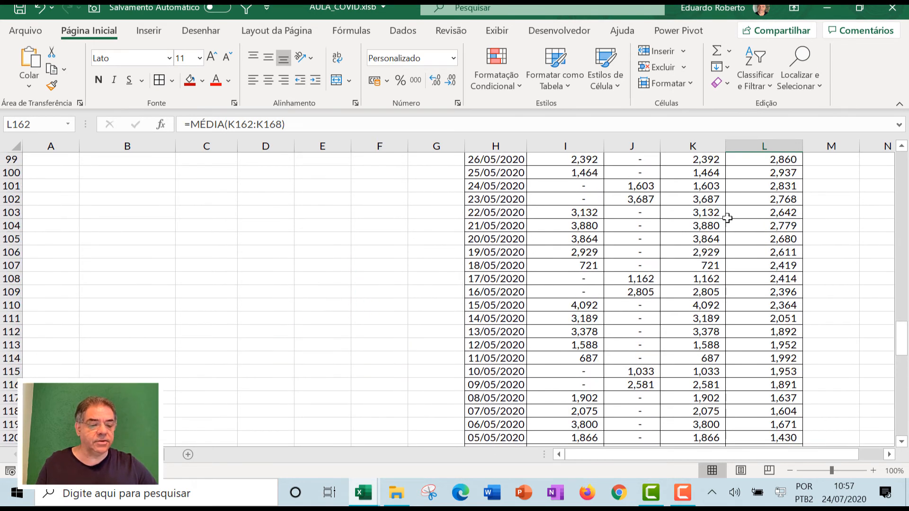
{"action": "scroll", "coordinate": [474, 328], "scroll_direction": "down", "scroll_amount": 9}
{"action": "scroll", "coordinate": [474, 329], "scroll_direction": "down", "scroll_amount": 6}
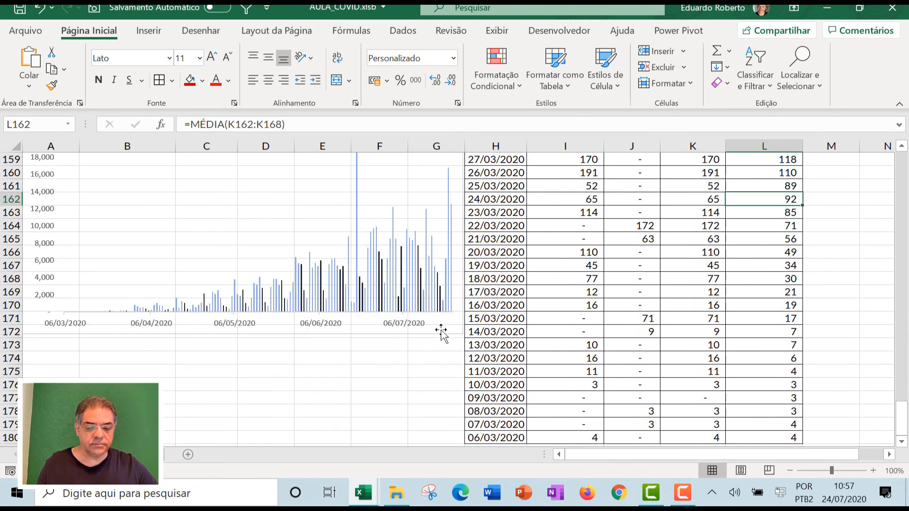
{"action": "left_click_drag", "start_coordinate": [443, 333], "coordinate": [555, 253]}
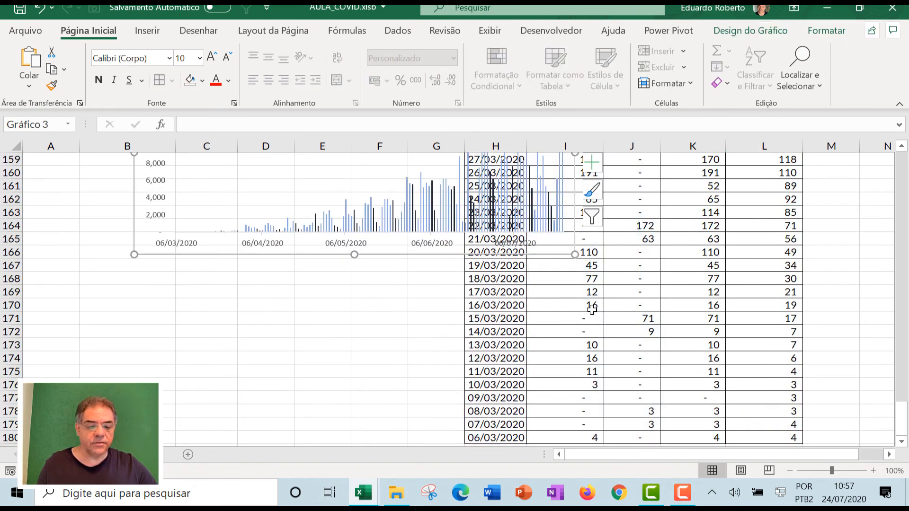
{"action": "scroll", "coordinate": [562, 290], "scroll_direction": "up", "scroll_amount": 8}
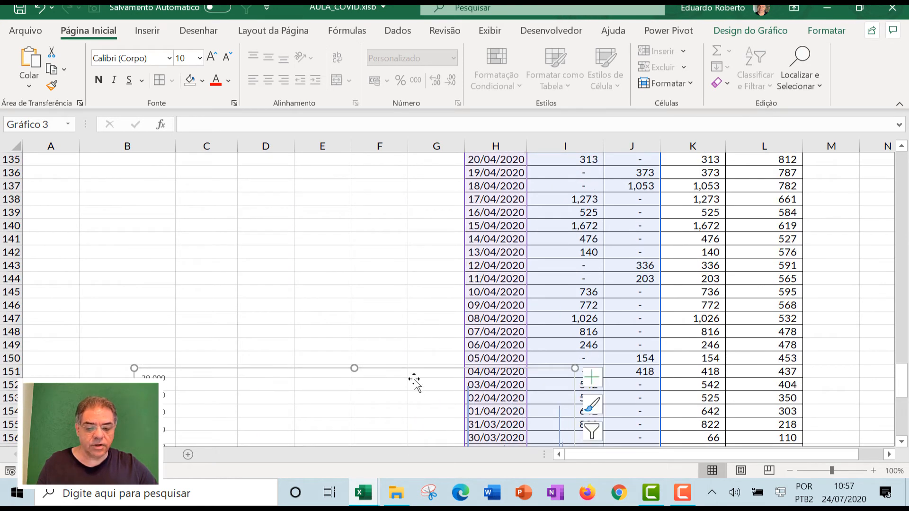
{"action": "left_click_drag", "start_coordinate": [413, 373], "coordinate": [408, 141]}
{"action": "scroll", "coordinate": [367, 294], "scroll_direction": "up", "scroll_amount": 7}
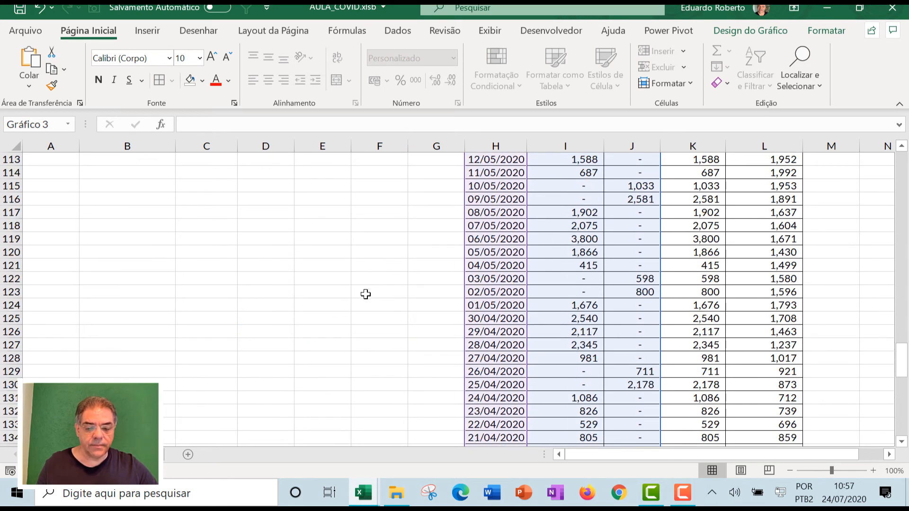
{"action": "scroll", "coordinate": [379, 293], "scroll_direction": "down", "scroll_amount": 6}
{"action": "left_click_drag", "start_coordinate": [420, 423], "coordinate": [393, 176]}
{"action": "scroll", "coordinate": [386, 246], "scroll_direction": "up", "scroll_amount": 2}
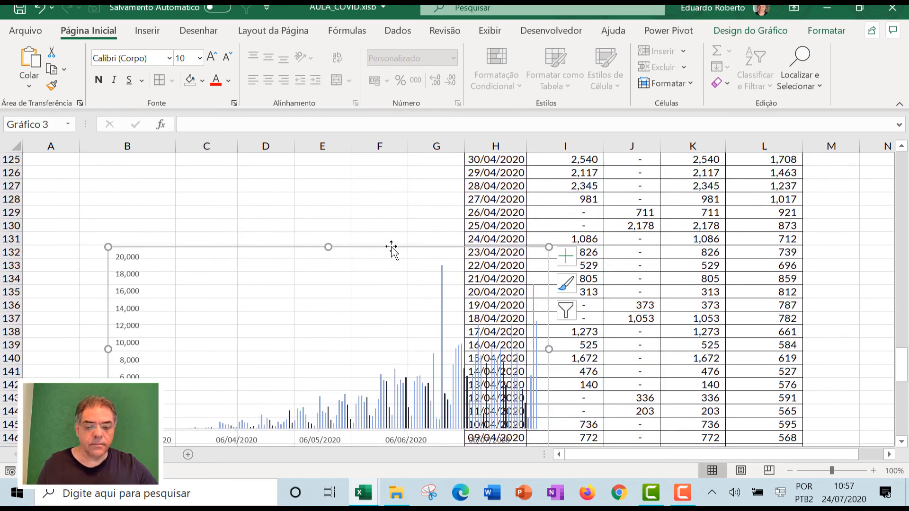
{"action": "left_click_drag", "start_coordinate": [391, 248], "coordinate": [521, 120]}
{"action": "left_click_drag", "start_coordinate": [501, 160], "coordinate": [436, 163]}
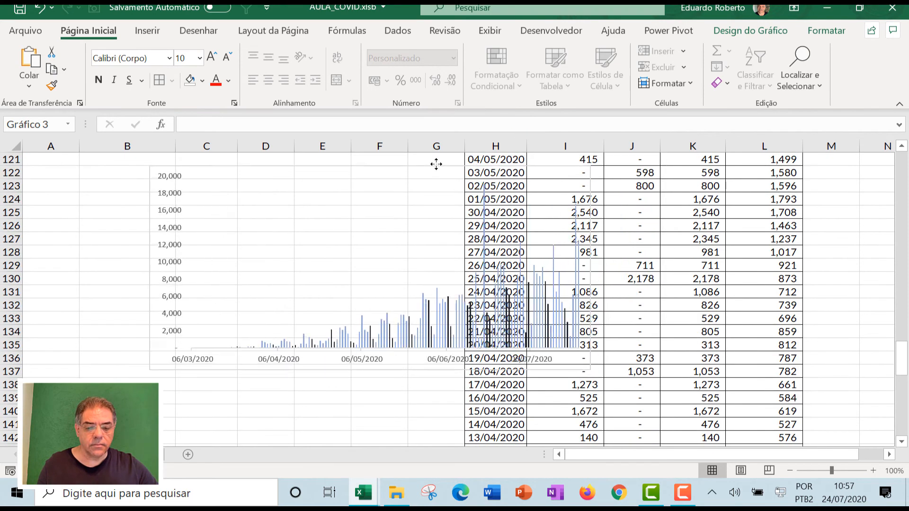
Continue moving the column chart up the sheet until its top edge sits at about row 62.
{"action": "scroll", "coordinate": [420, 374], "scroll_direction": "up", "scroll_amount": 6}
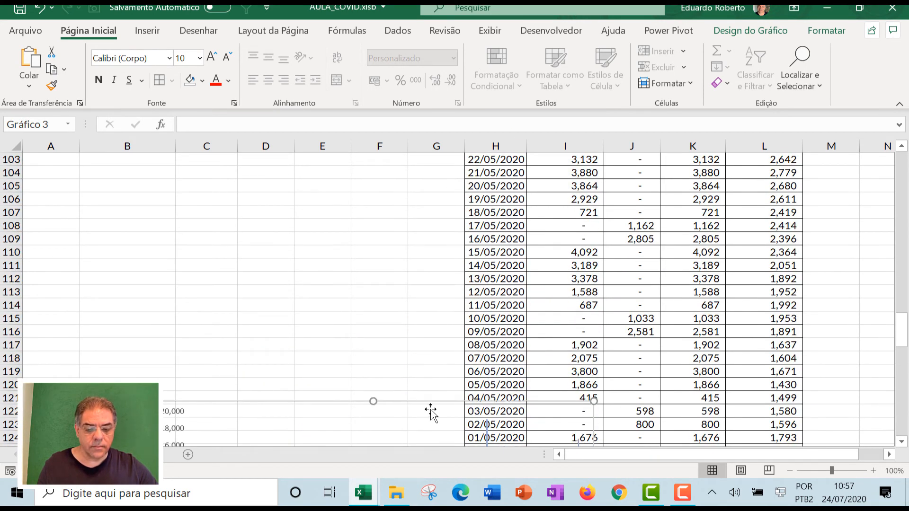
{"action": "left_click_drag", "start_coordinate": [431, 407], "coordinate": [446, 180]}
{"action": "scroll", "coordinate": [502, 273], "scroll_direction": "up", "scroll_amount": 5}
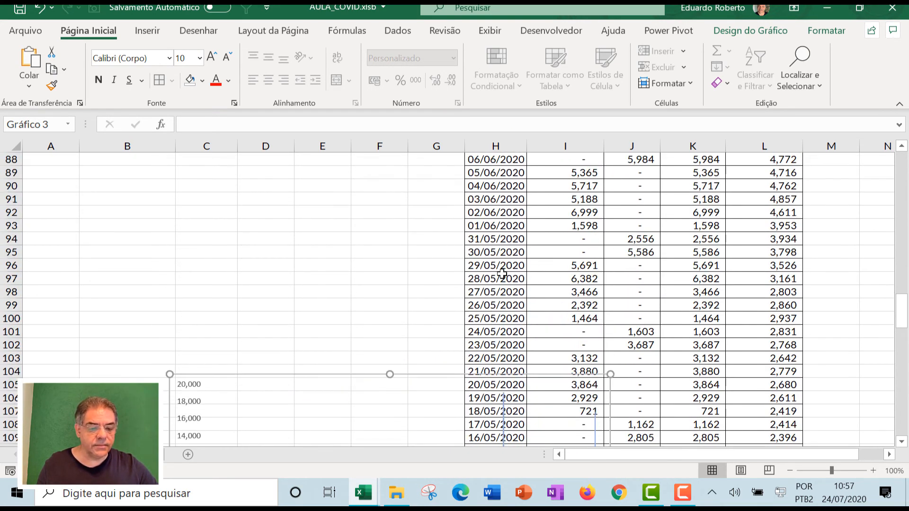
{"action": "left_click_drag", "start_coordinate": [425, 379], "coordinate": [375, 169]}
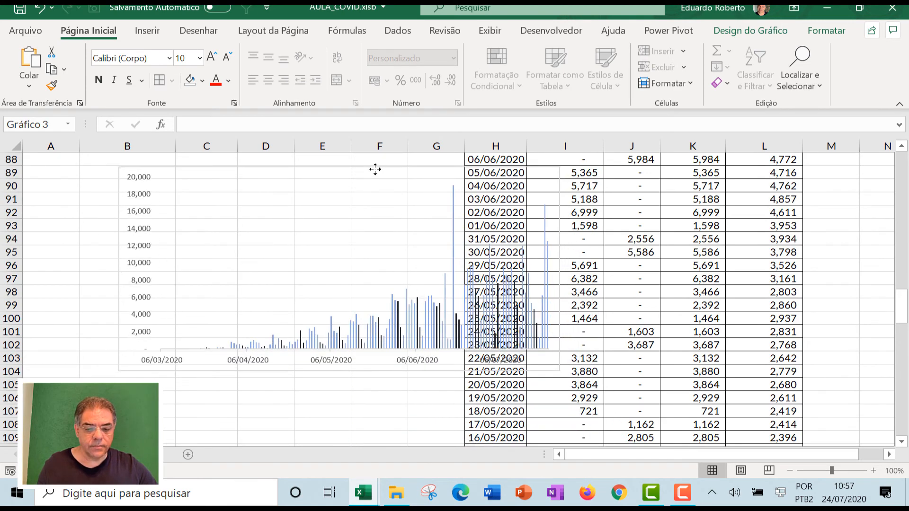
{"action": "scroll", "coordinate": [379, 225], "scroll_direction": "up", "scroll_amount": 5}
{"action": "left_click_drag", "start_coordinate": [399, 371], "coordinate": [399, 166]}
{"action": "scroll", "coordinate": [390, 209], "scroll_direction": "up", "scroll_amount": 2}
{"action": "scroll", "coordinate": [390, 210], "scroll_direction": "up", "scroll_amount": 2}
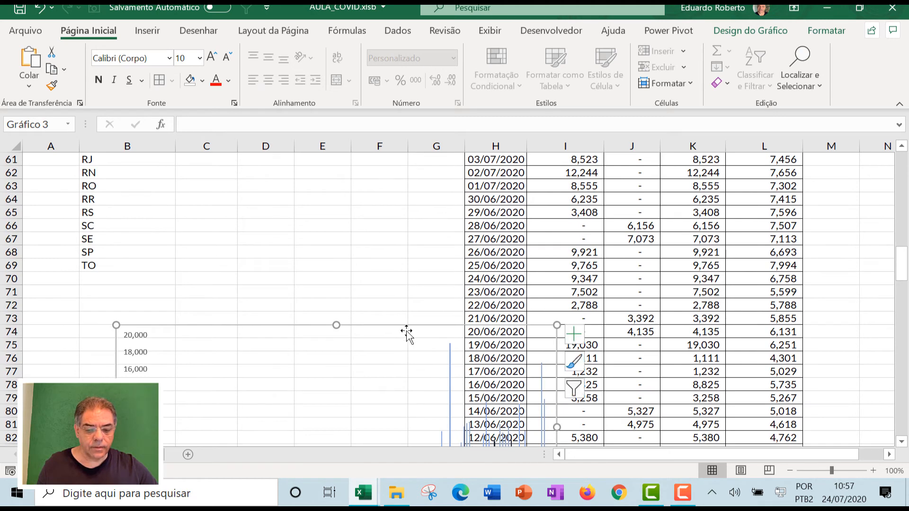
{"action": "left_click_drag", "start_coordinate": [406, 331], "coordinate": [419, 179]}
{"action": "scroll", "coordinate": [636, 252], "scroll_direction": "up", "scroll_amount": 3}
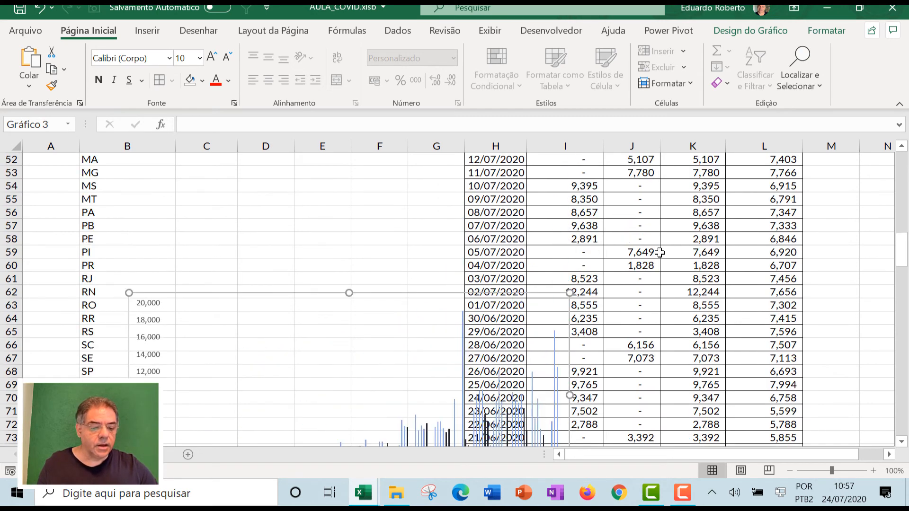
Copy the MédiaMóvel column from L40 to L180 and paste it into the column chart as a new series.
{"action": "scroll", "coordinate": [674, 243], "scroll_direction": "up", "scroll_amount": 5}
{"action": "scroll", "coordinate": [674, 243], "scroll_direction": "up", "scroll_amount": 1}
{"action": "left_click", "coordinate": [752, 245]}
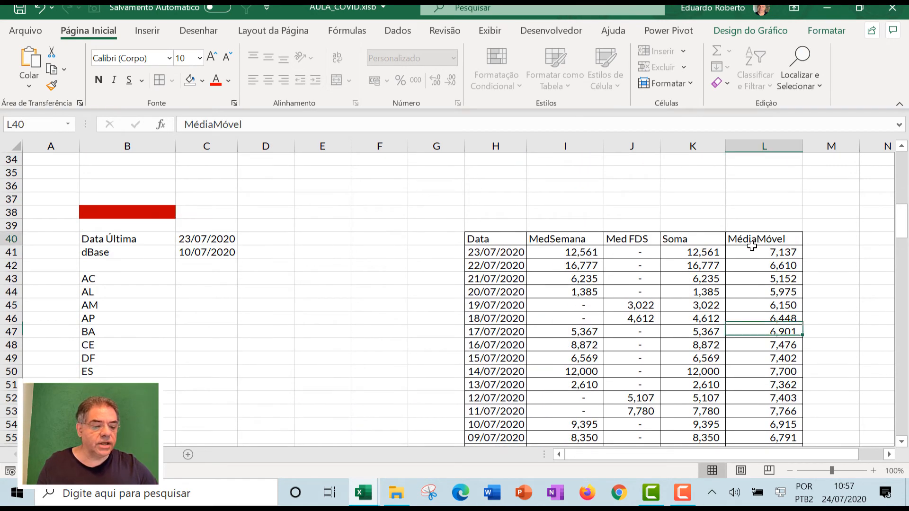
{"action": "key", "text": "ctrl+shift+Down"}
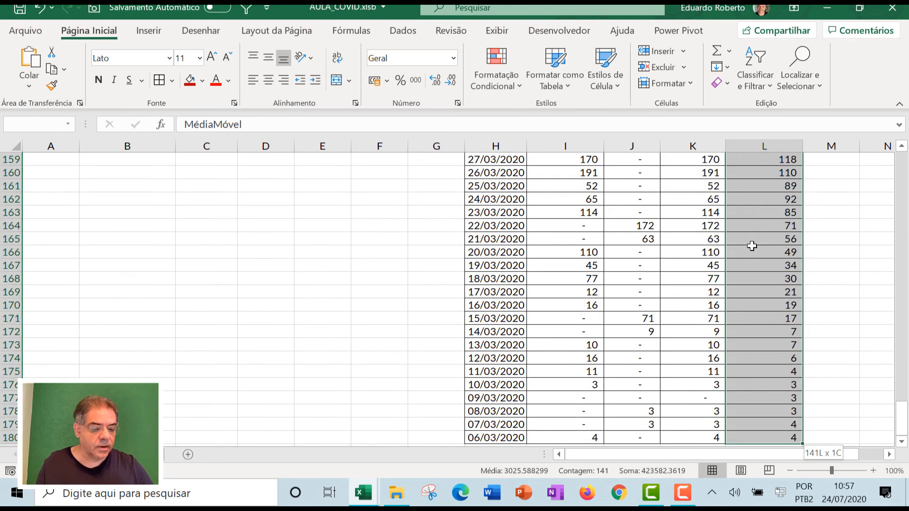
{"action": "scroll", "coordinate": [502, 374], "scroll_direction": "down", "scroll_amount": 10}
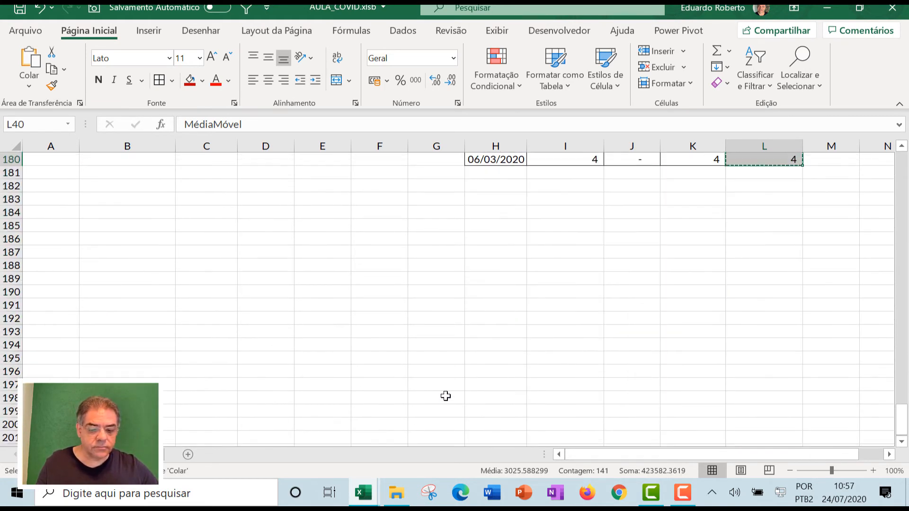
{"action": "scroll", "coordinate": [391, 363], "scroll_direction": "up", "scroll_amount": 9}
{"action": "scroll", "coordinate": [590, 443], "scroll_direction": "up", "scroll_amount": 20}
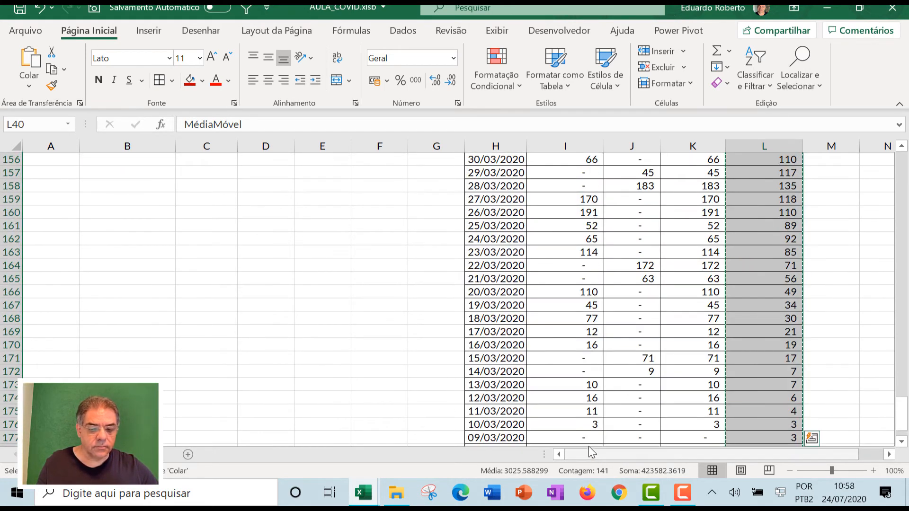
{"action": "scroll", "coordinate": [586, 438], "scroll_direction": "up", "scroll_amount": 11}
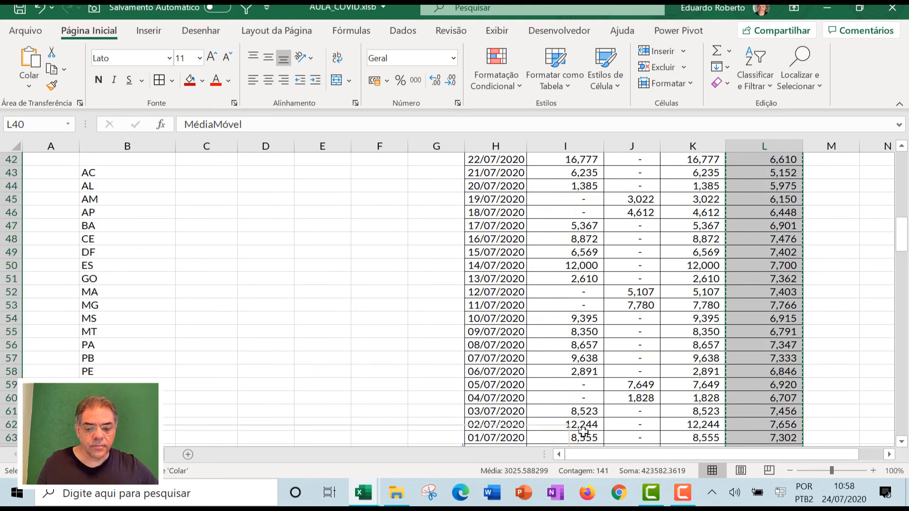
{"action": "scroll", "coordinate": [430, 385], "scroll_direction": "down", "scroll_amount": 5}
{"action": "left_click", "coordinate": [405, 269]}
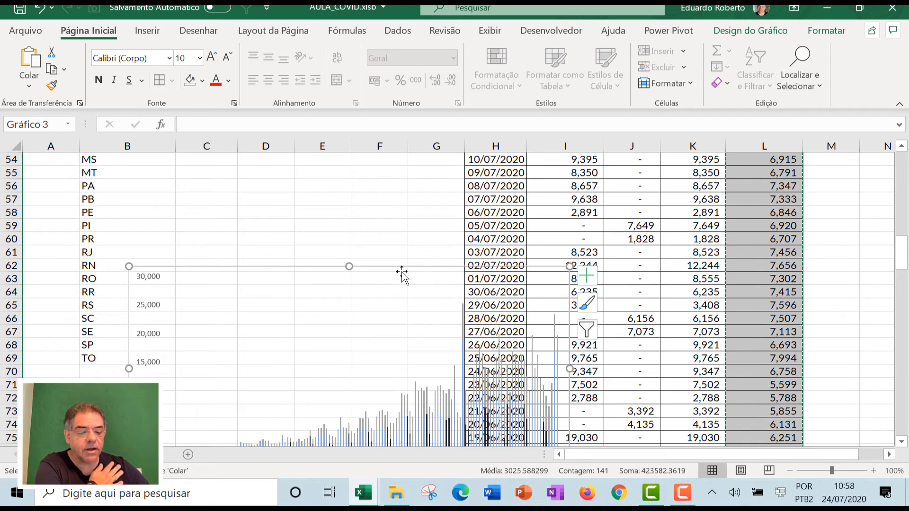
Move the chart up to about row 56 and change it to a Coluna Clusterizada – Linha combination with MédiaMóvel as a line.
{"action": "left_click_drag", "start_coordinate": [367, 267], "coordinate": [300, 190]}
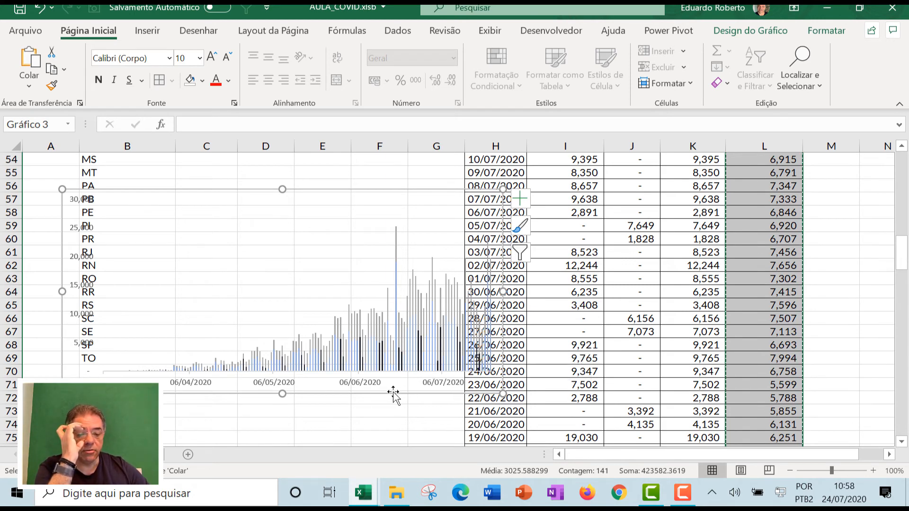
{"action": "left_click", "coordinate": [768, 32]}
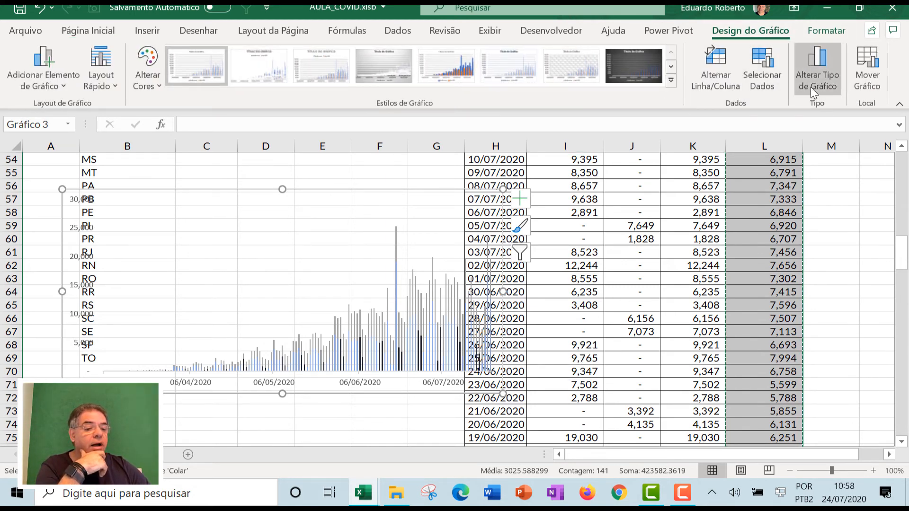
{"action": "left_click", "coordinate": [813, 84]}
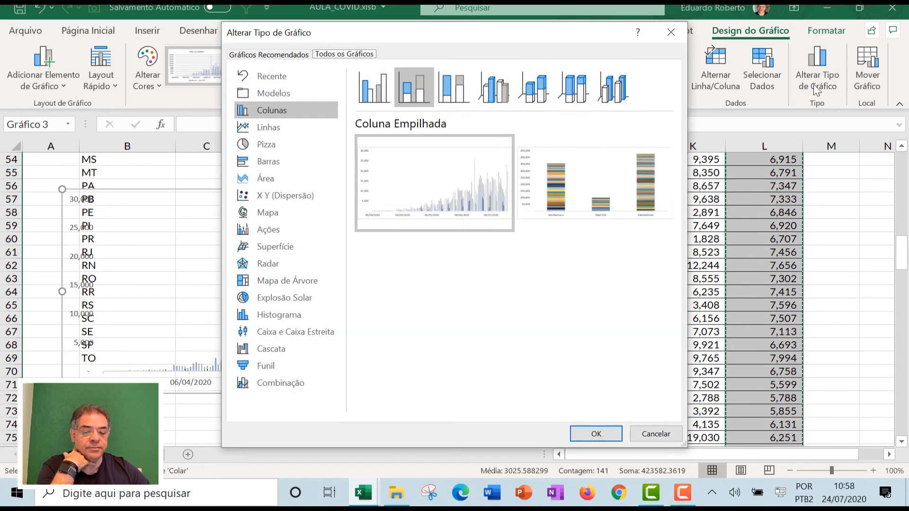
{"action": "left_click", "coordinate": [286, 384]}
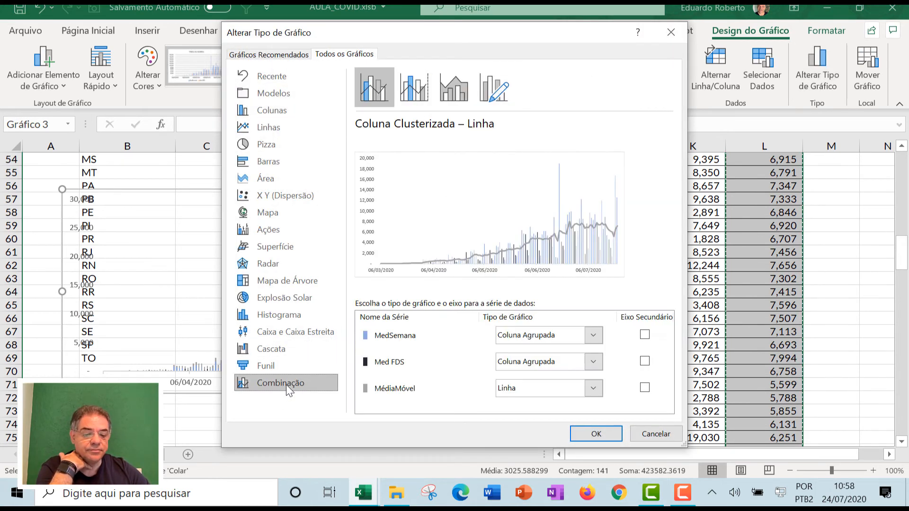
{"action": "left_click", "coordinate": [594, 386]}
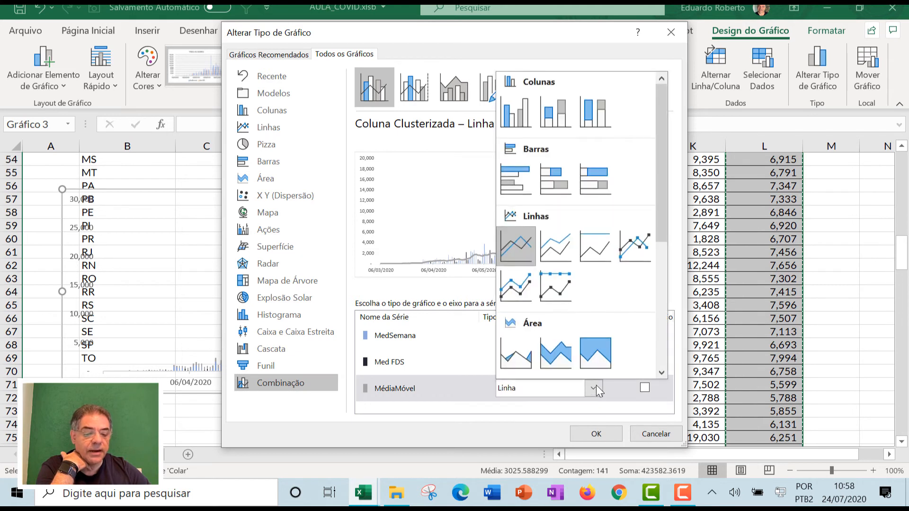
{"action": "left_click", "coordinate": [594, 386]}
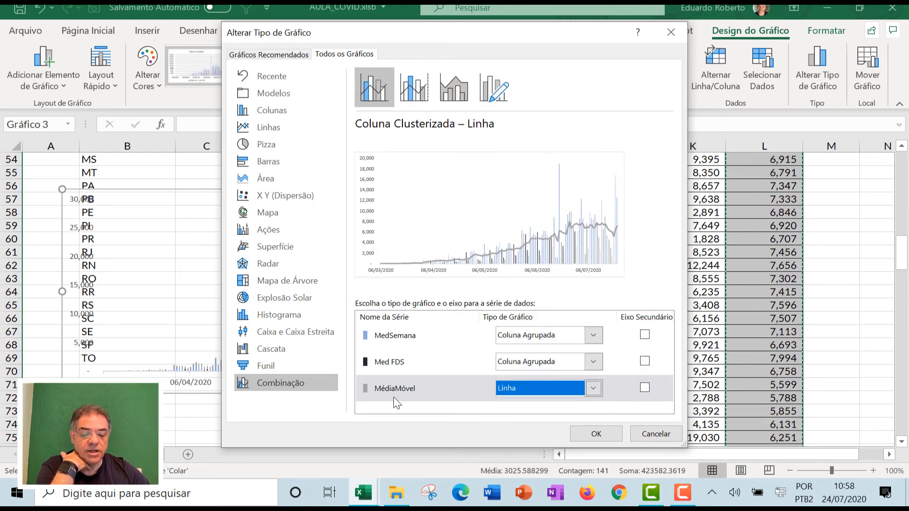
{"action": "left_click", "coordinate": [464, 387]}
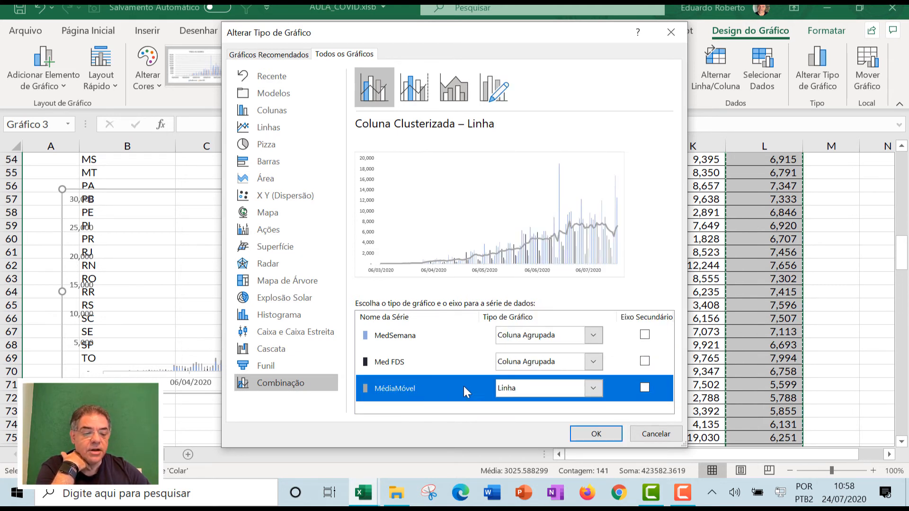
{"action": "left_click", "coordinate": [597, 439]}
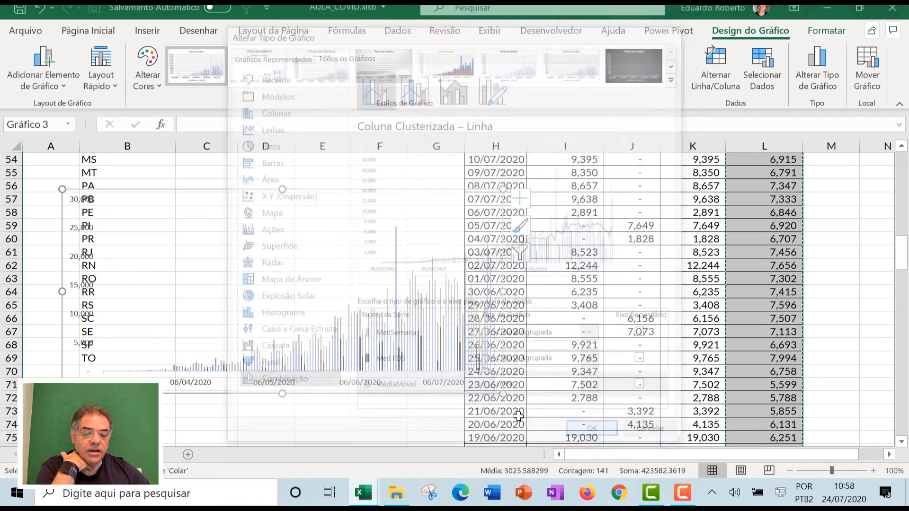
Set the outline of the MédiaMóvel line to the standard dark red and deselect the chart.
{"action": "left_click", "coordinate": [434, 308]}
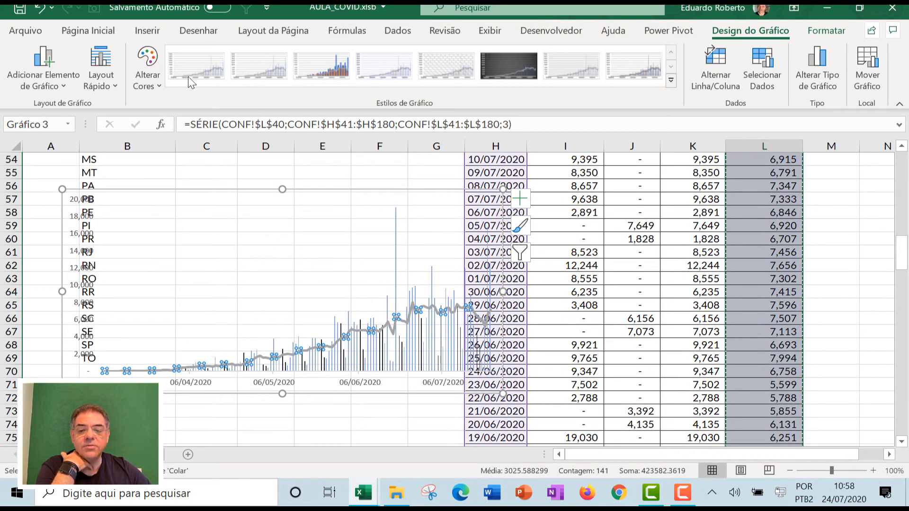
{"action": "left_click", "coordinate": [103, 33]}
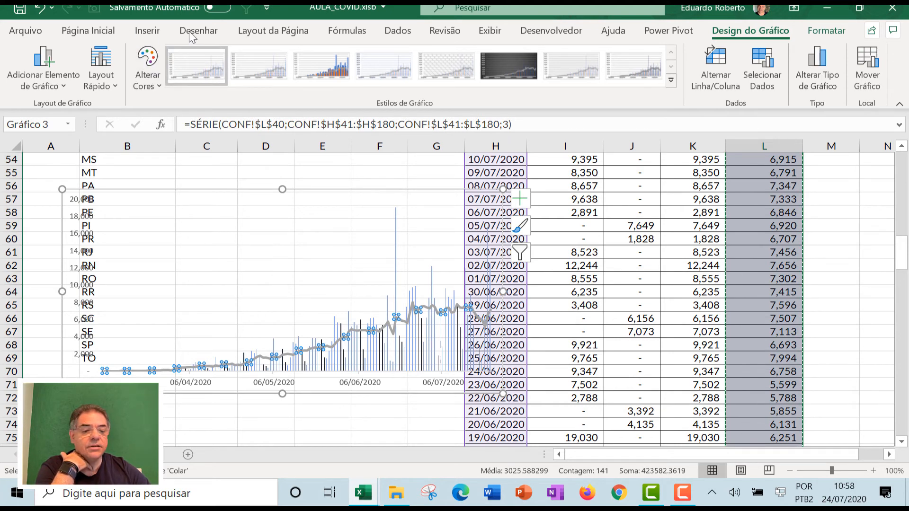
{"action": "left_click", "coordinate": [826, 32]}
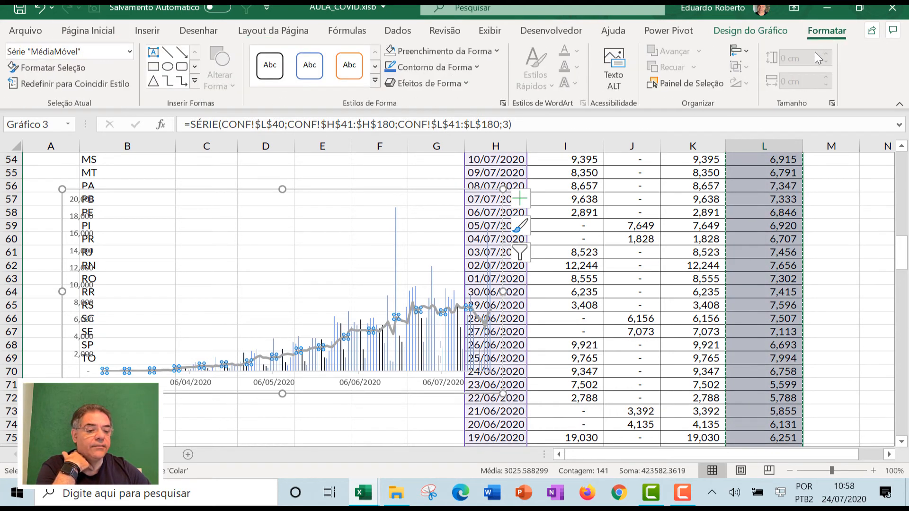
{"action": "left_click", "coordinate": [458, 64]}
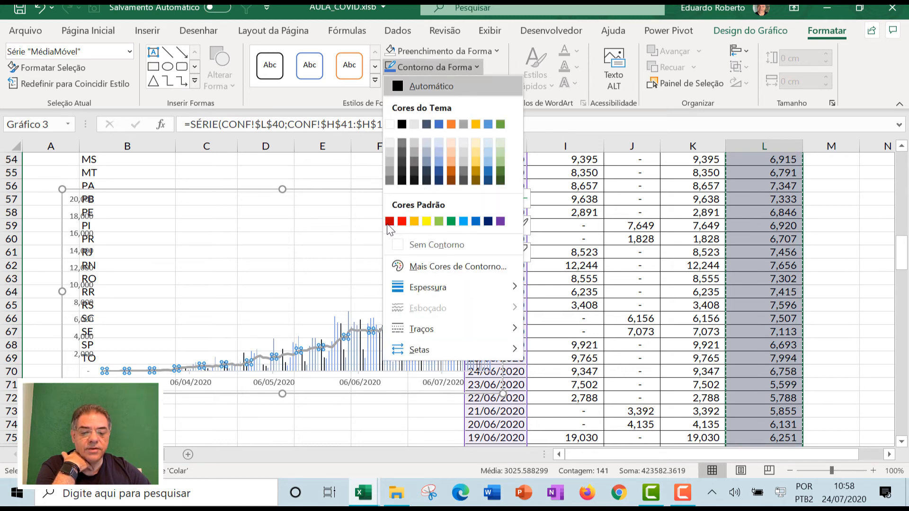
{"action": "left_click", "coordinate": [389, 221]}
{"action": "left_click", "coordinate": [385, 423]}
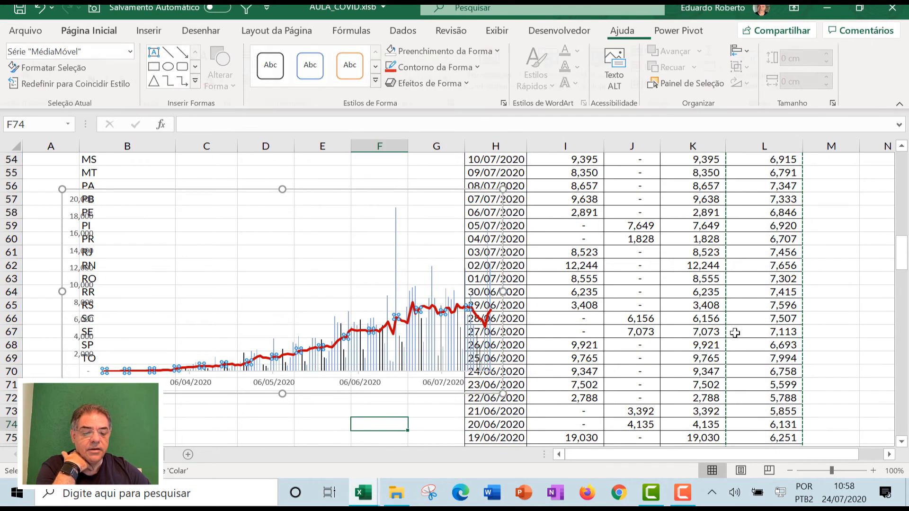
Copy the combination chart from CONF and paste it into the DASH sheet.
{"action": "left_click", "coordinate": [391, 388]}
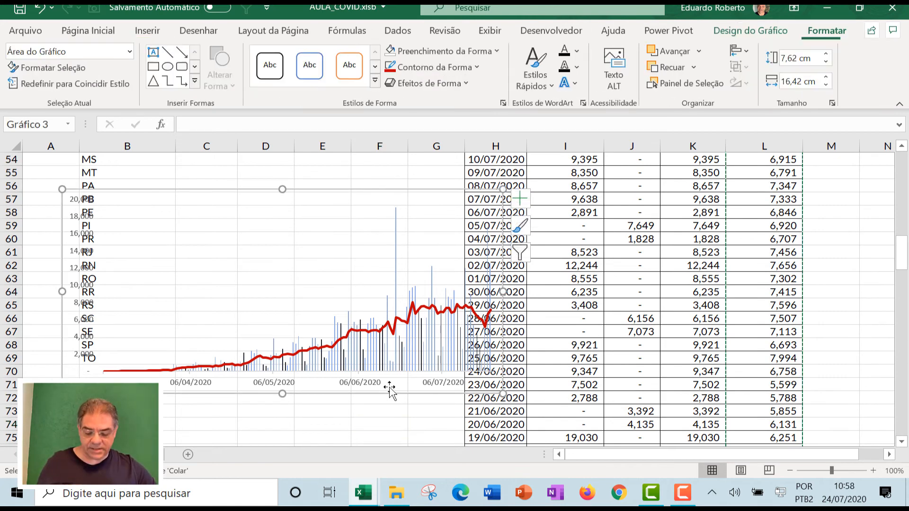
{"action": "key", "text": "ctrl+c"}
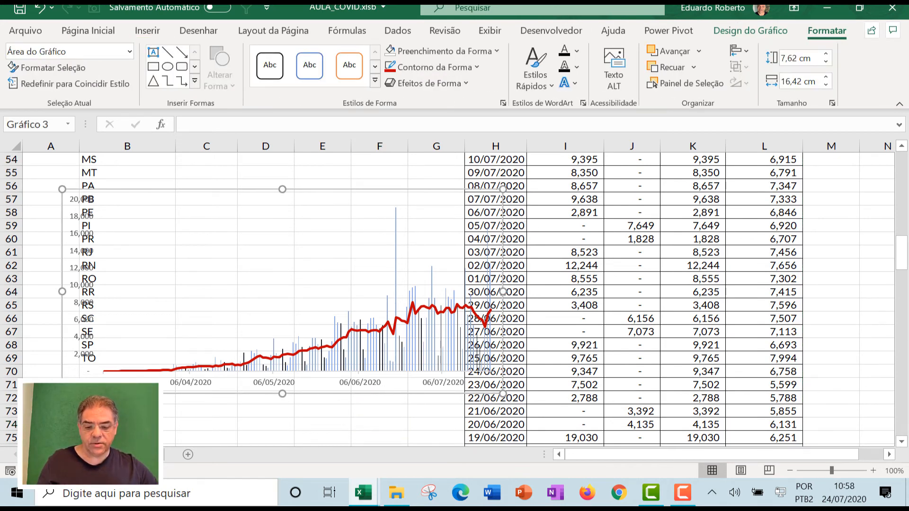
{"action": "left_click", "coordinate": [142, 455]}
{"action": "key", "text": "ctrl+v"}
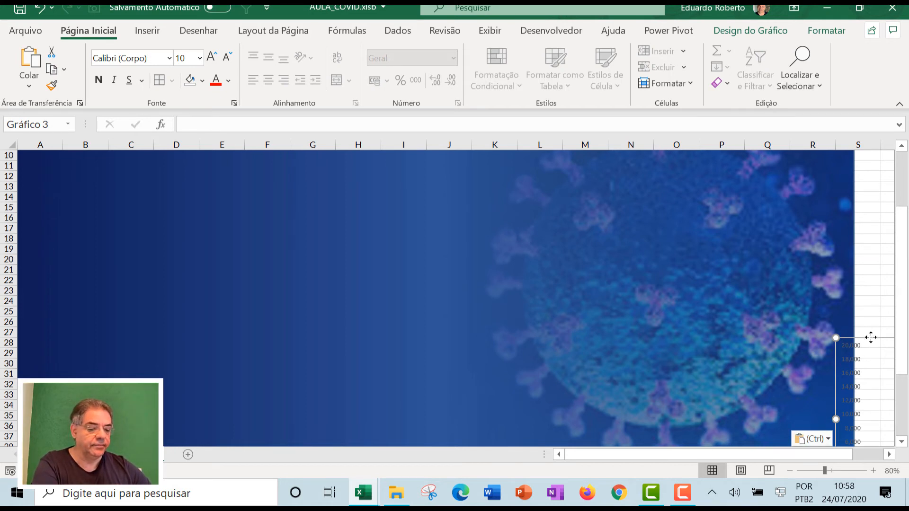
Move the pasted chart onto the blue area of the background, widen it, and place its top edge at about row 5.
{"action": "left_click_drag", "start_coordinate": [870, 337], "coordinate": [199, 213]}
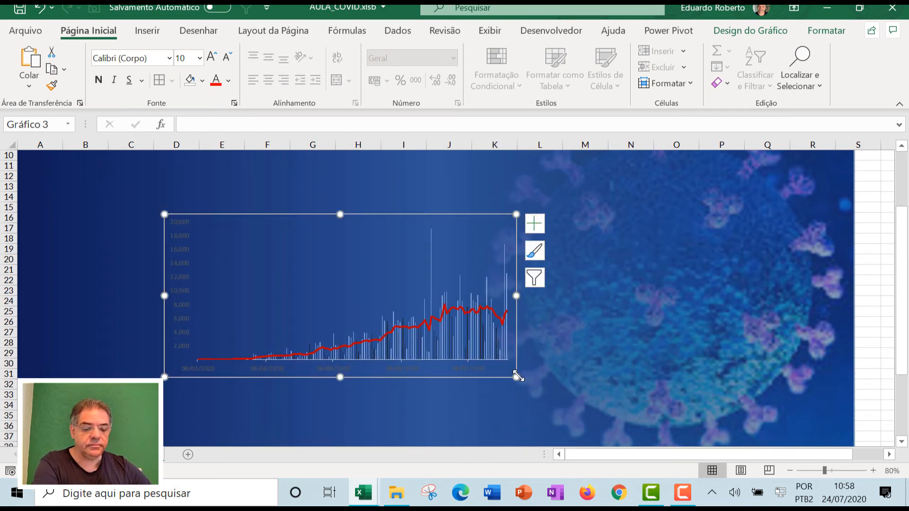
{"action": "left_click_drag", "start_coordinate": [516, 377], "coordinate": [678, 388]}
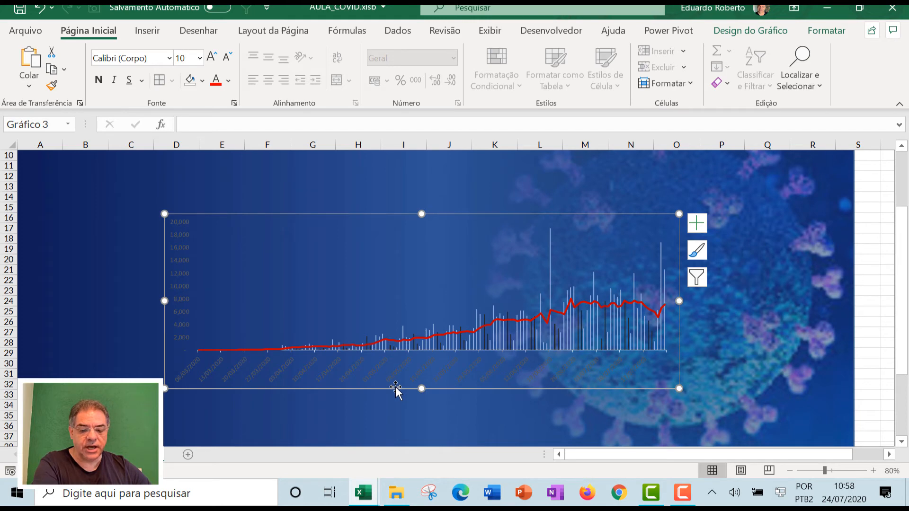
{"action": "left_click_drag", "start_coordinate": [395, 388], "coordinate": [327, 377]}
{"action": "scroll", "coordinate": [397, 372], "scroll_direction": "up", "scroll_amount": 3}
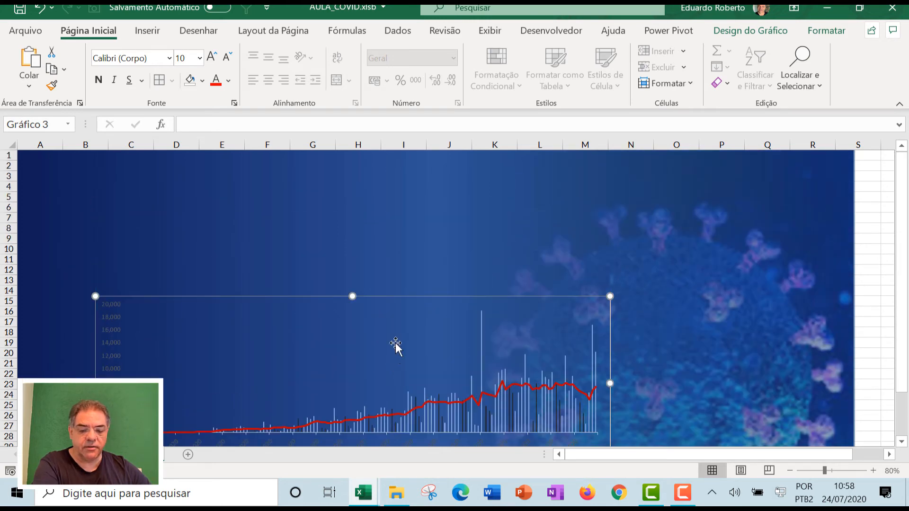
{"action": "left_click", "coordinate": [385, 213]}
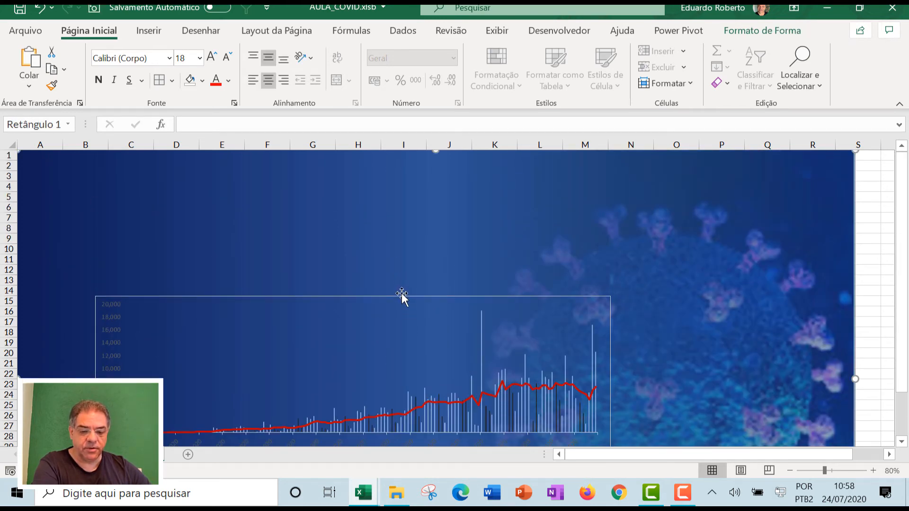
{"action": "left_click_drag", "start_coordinate": [401, 296], "coordinate": [402, 194]}
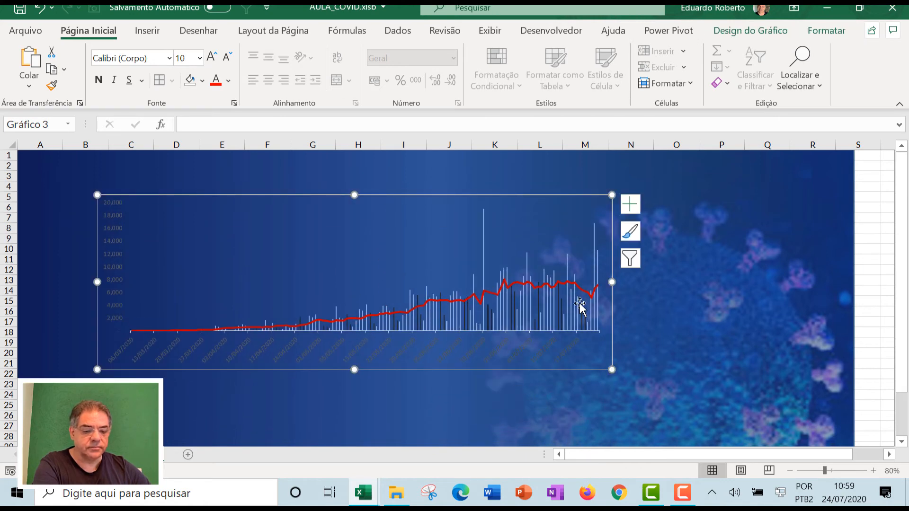
Resize the chart to end at about column K and row 24, then deselect it.
{"action": "left_click_drag", "start_coordinate": [611, 281], "coordinate": [509, 282]}
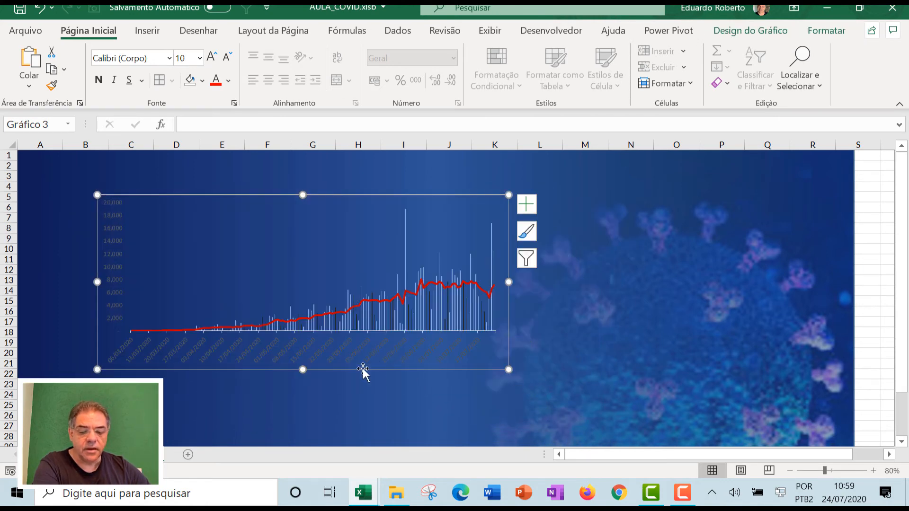
{"action": "left_click_drag", "start_coordinate": [303, 371], "coordinate": [303, 400]}
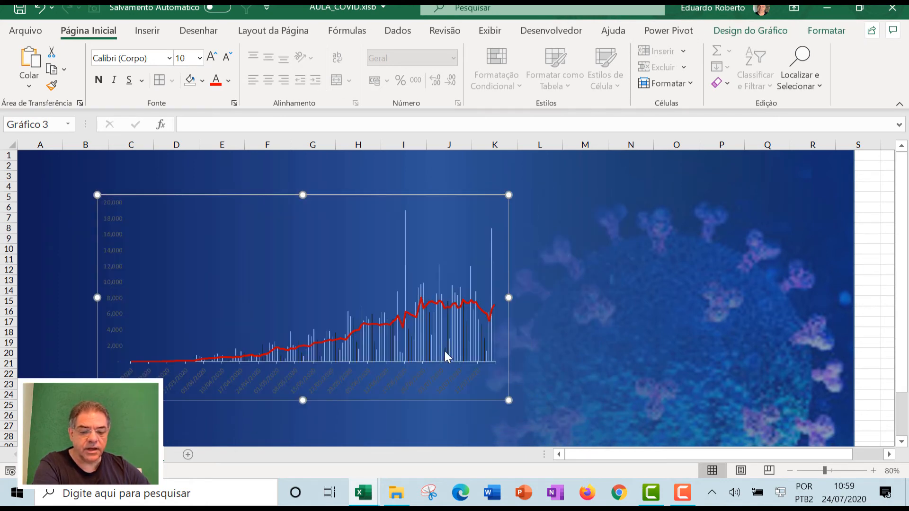
{"action": "left_click_drag", "start_coordinate": [518, 296], "coordinate": [530, 296]}
{"action": "left_click", "coordinate": [588, 357]}
Open the axis formatting for the chart's horizontal date axis and set its major unit to Meses.
{"action": "left_click", "coordinate": [431, 384]}
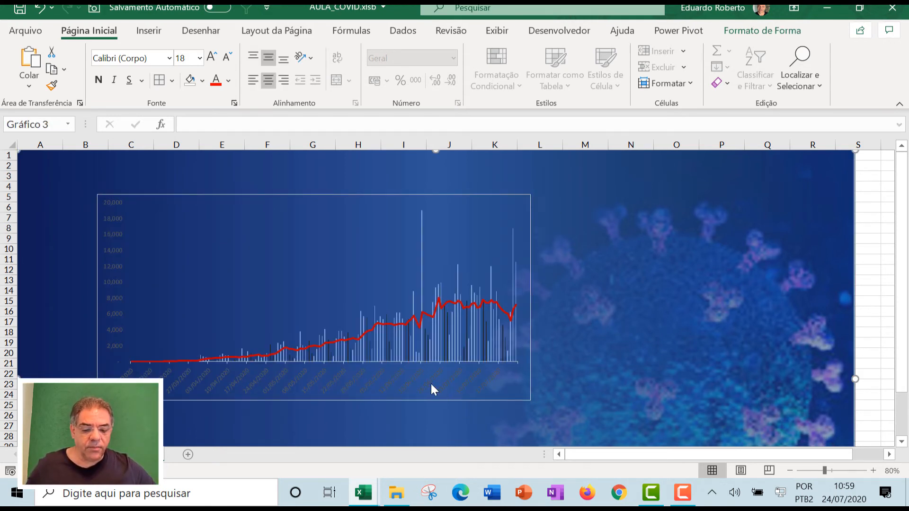
{"action": "right_click", "coordinate": [426, 384]}
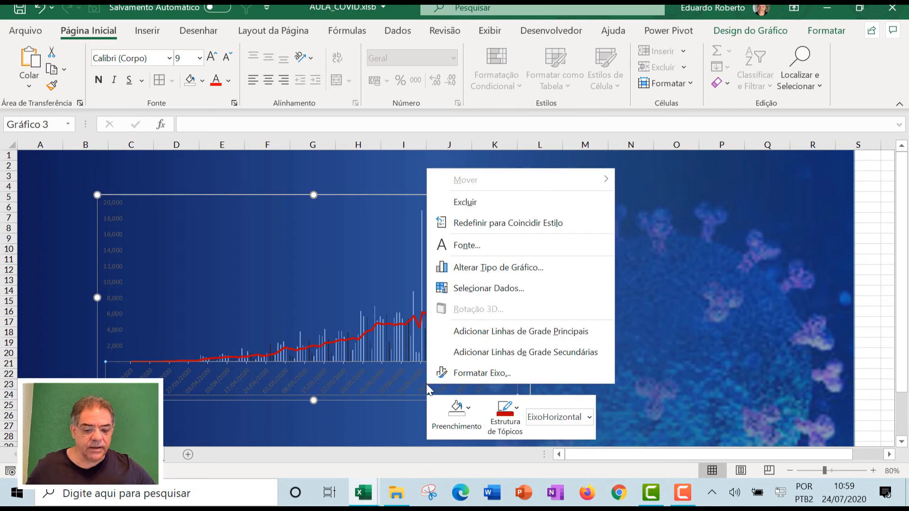
{"action": "left_click", "coordinate": [467, 372]}
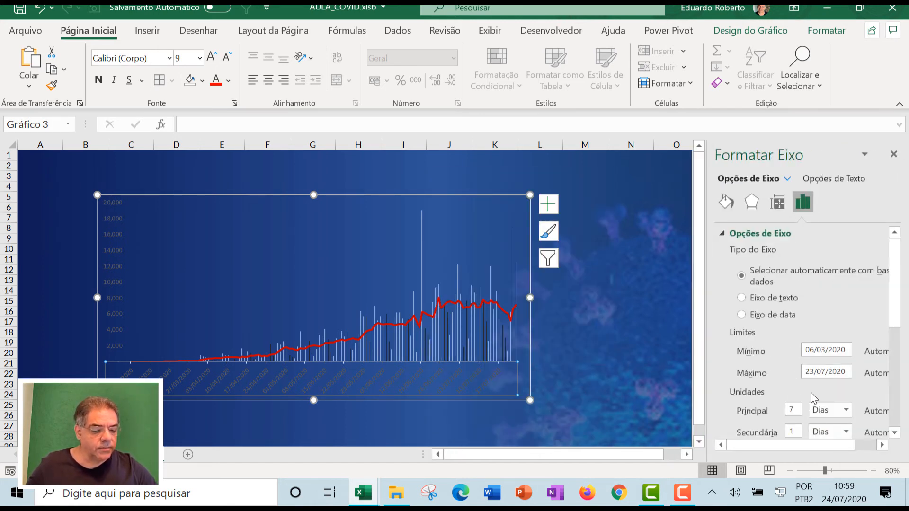
{"action": "scroll", "coordinate": [811, 392], "scroll_direction": "down", "scroll_amount": 2}
{"action": "left_click", "coordinate": [845, 341]}
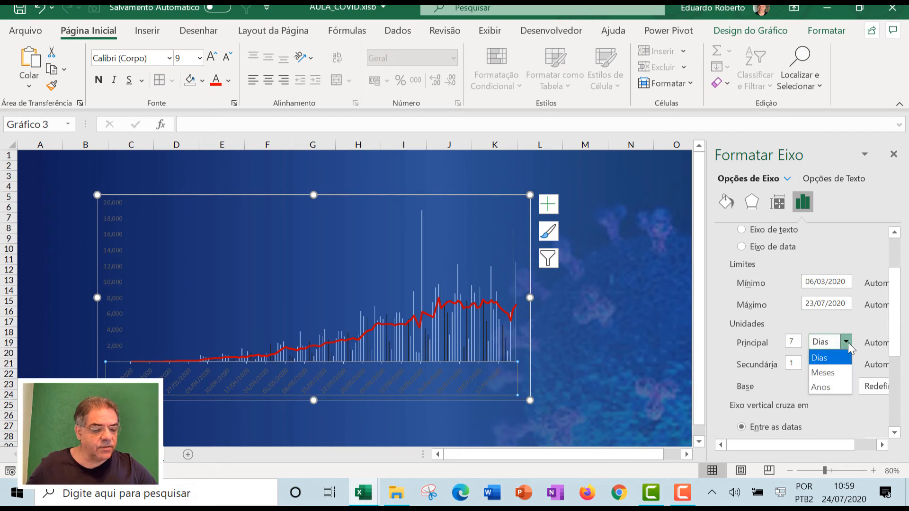
{"action": "left_click", "coordinate": [837, 372]}
Add the custom number format mm/aaaa to the horizontal axis labels.
{"action": "scroll", "coordinate": [723, 393], "scroll_direction": "down", "scroll_amount": 5}
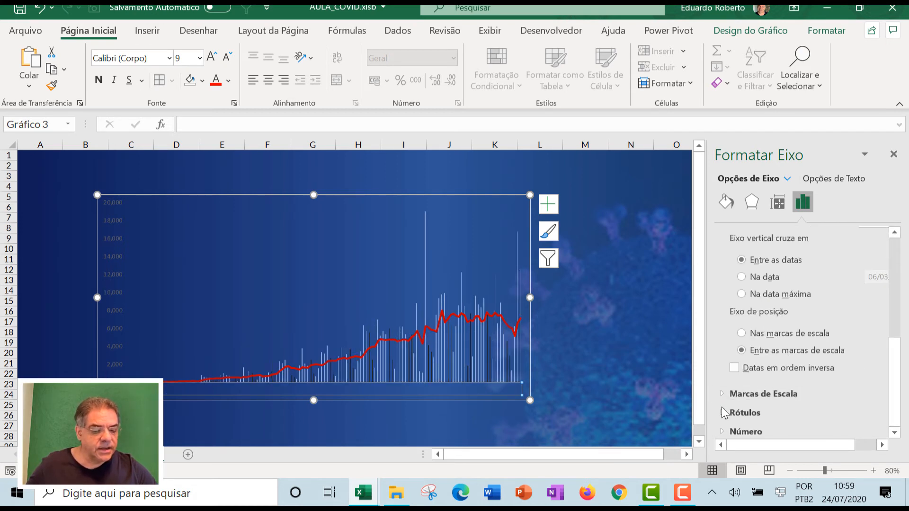
{"action": "left_click", "coordinate": [743, 431]}
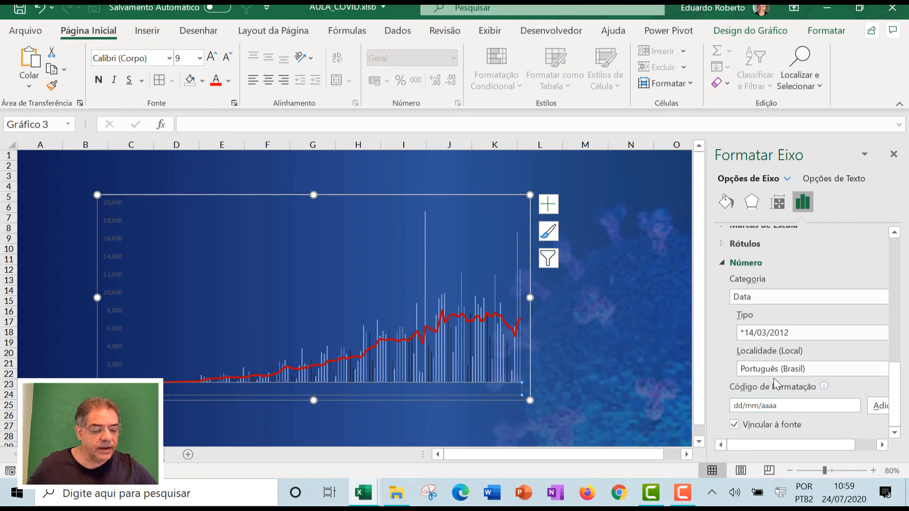
{"action": "left_click", "coordinate": [795, 334]}
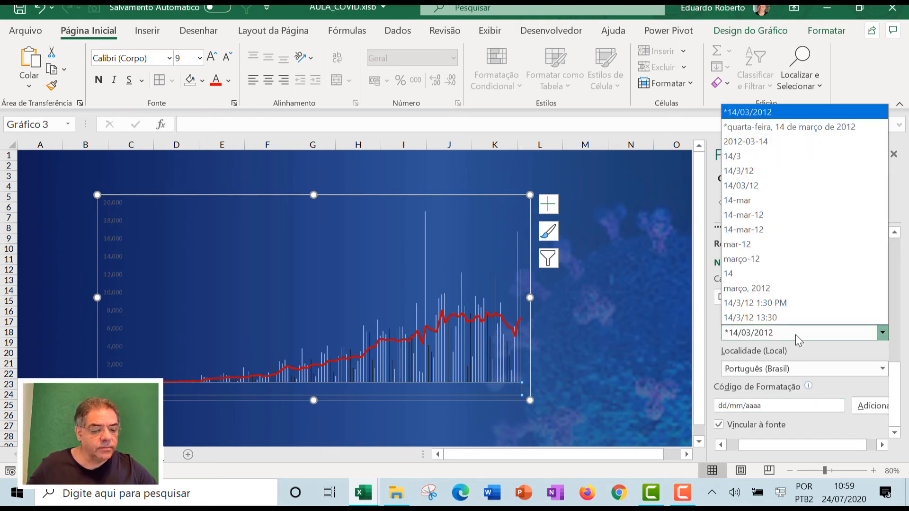
{"action": "left_click", "coordinate": [763, 410]}
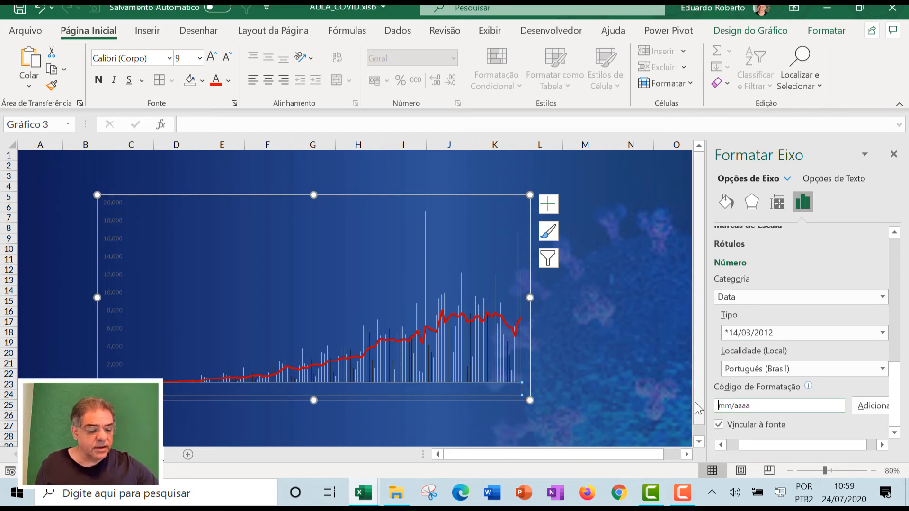
{"action": "left_click", "coordinate": [868, 407]}
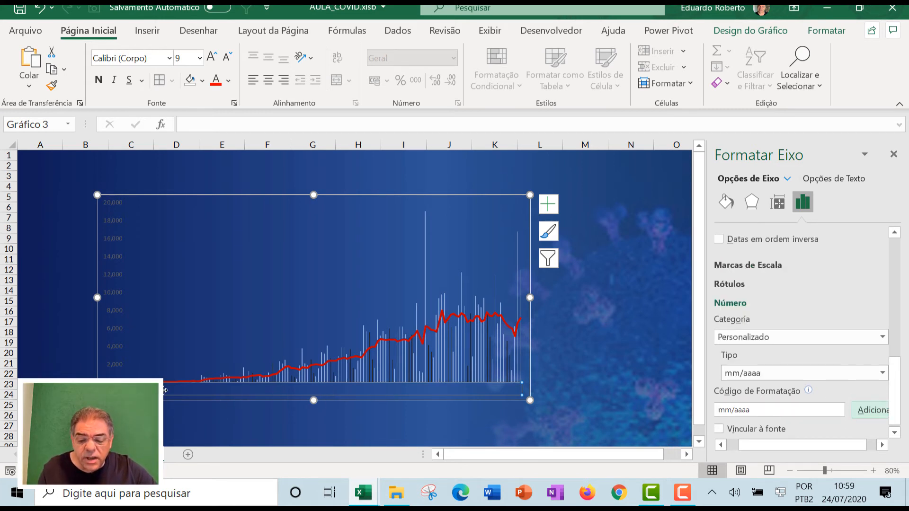
Format the horizontal date axis labels in white bold text at size 10,5.
{"action": "left_click", "coordinate": [186, 396]}
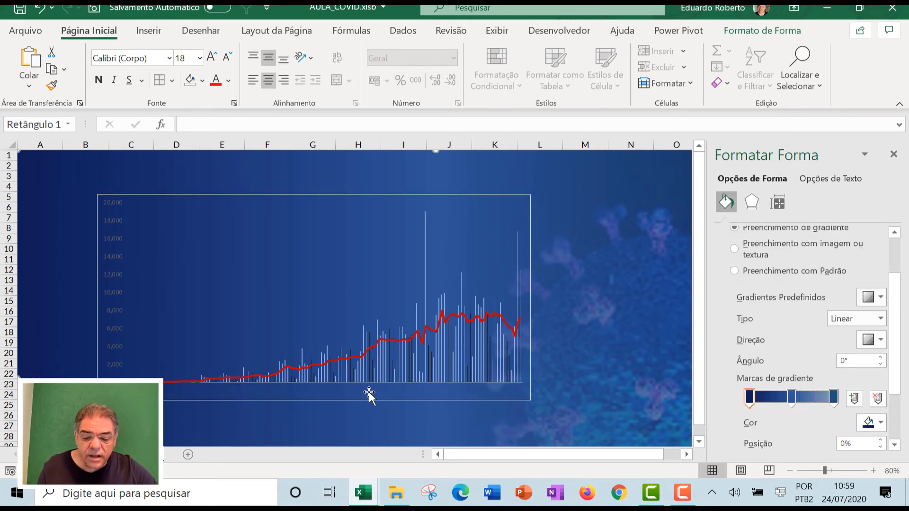
{"action": "left_click", "coordinate": [132, 391]}
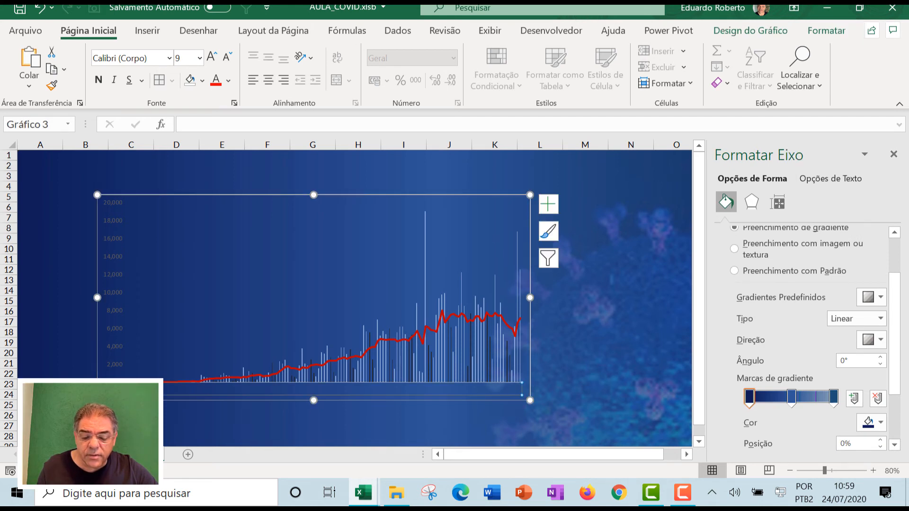
{"action": "left_click", "coordinate": [227, 83]}
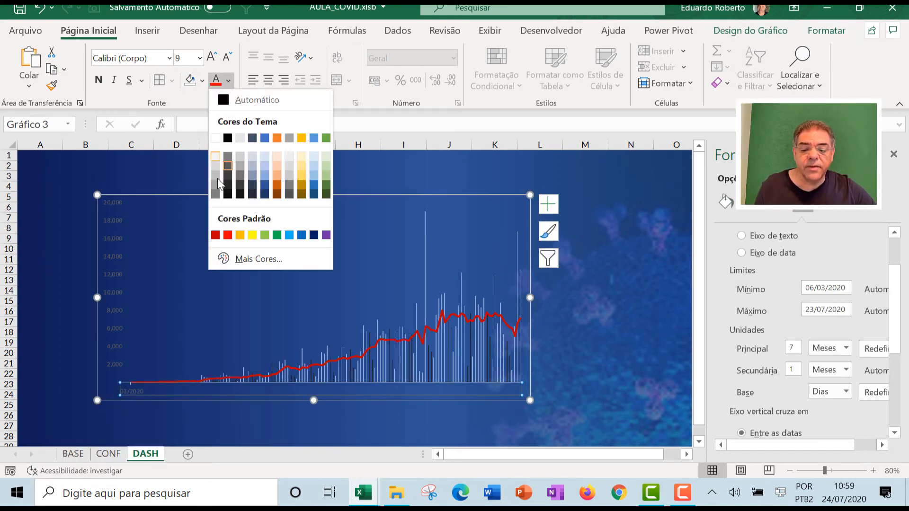
{"action": "left_click", "coordinate": [216, 139]}
{"action": "left_click", "coordinate": [99, 84]}
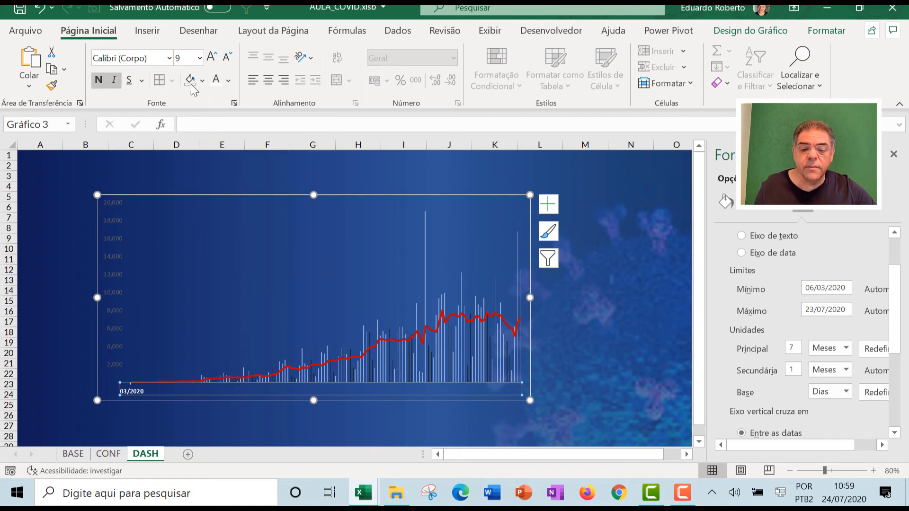
{"action": "left_click", "coordinate": [213, 59]}
{"action": "left_click", "coordinate": [213, 59]}
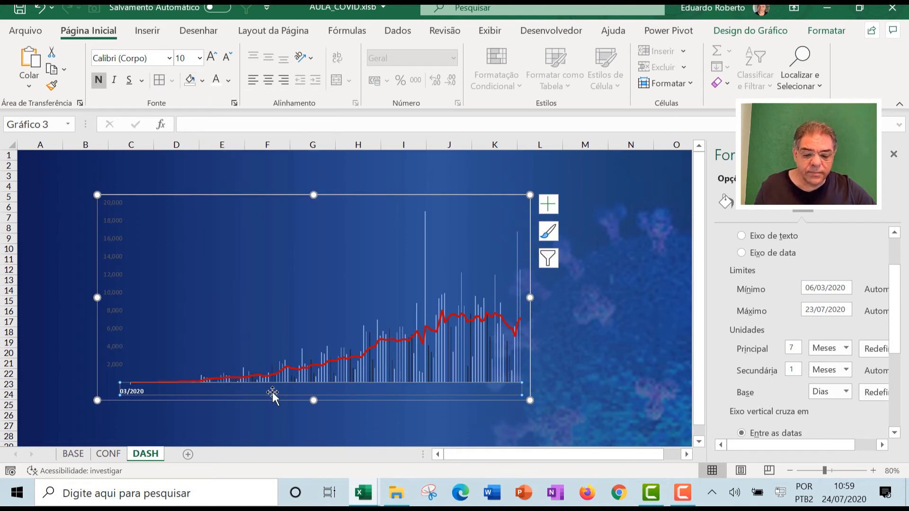
Set the horizontal axis major unit to 1 Meses and its minor unit type to Dias.
{"action": "left_click", "coordinate": [846, 369]}
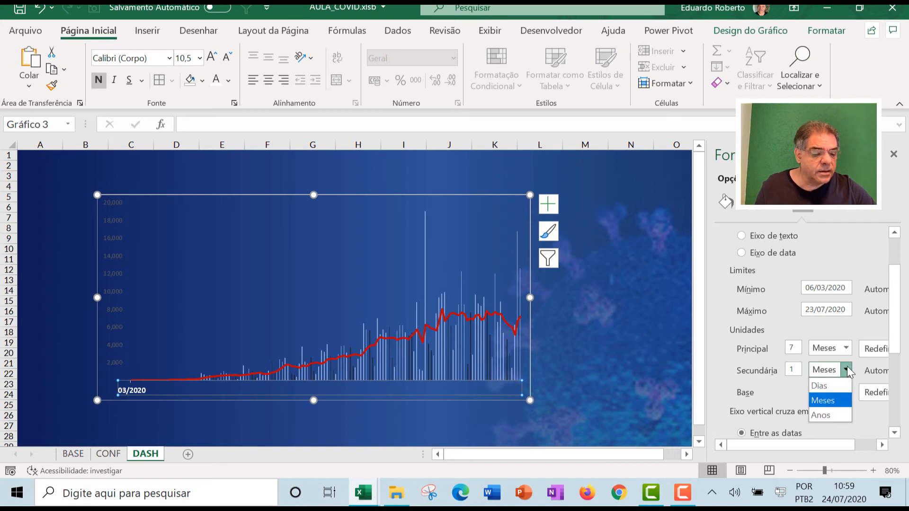
{"action": "left_click", "coordinate": [843, 387]}
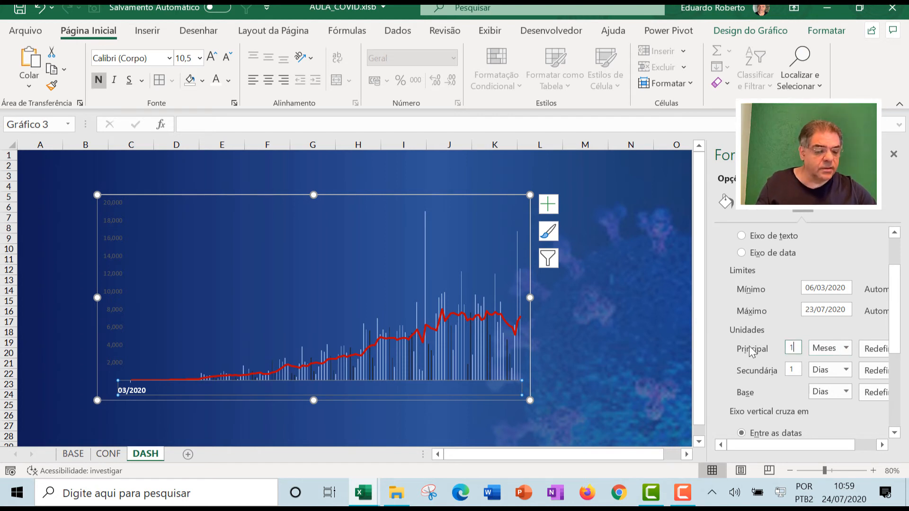
{"action": "type", "text": "1"}
{"action": "key", "text": "Return"}
Change the horizontal axis number format to the custom type [$-pt-BR]mmm;@ and deselect the chart.
{"action": "scroll", "coordinate": [824, 361], "scroll_direction": "down", "scroll_amount": 5}
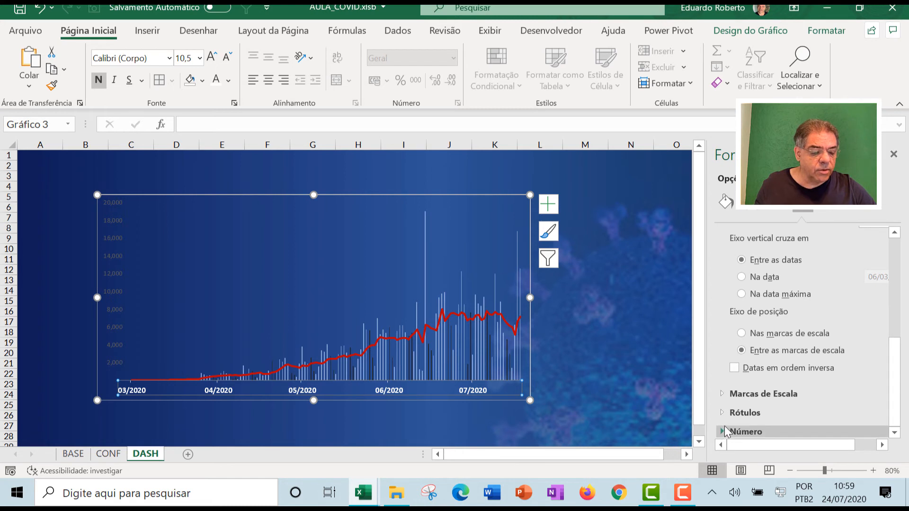
{"action": "left_click", "coordinate": [724, 431]}
{"action": "left_click", "coordinate": [751, 373]}
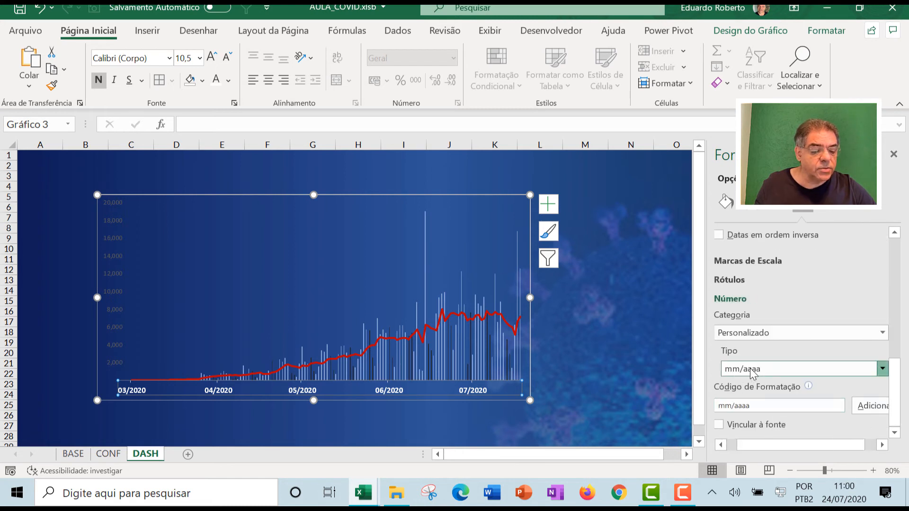
{"action": "left_click", "coordinate": [734, 371]}
{"action": "left_click", "coordinate": [733, 372]}
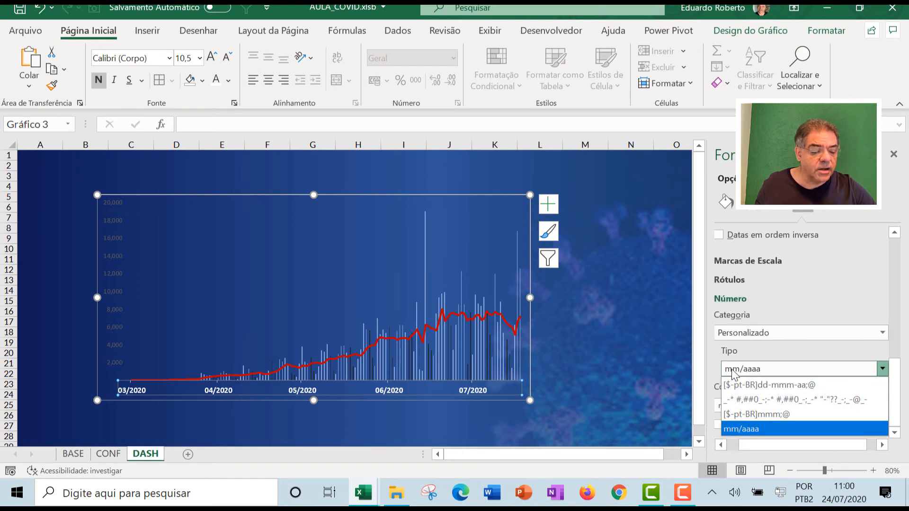
{"action": "left_click", "coordinate": [734, 372]}
{"action": "left_click", "coordinate": [731, 372]}
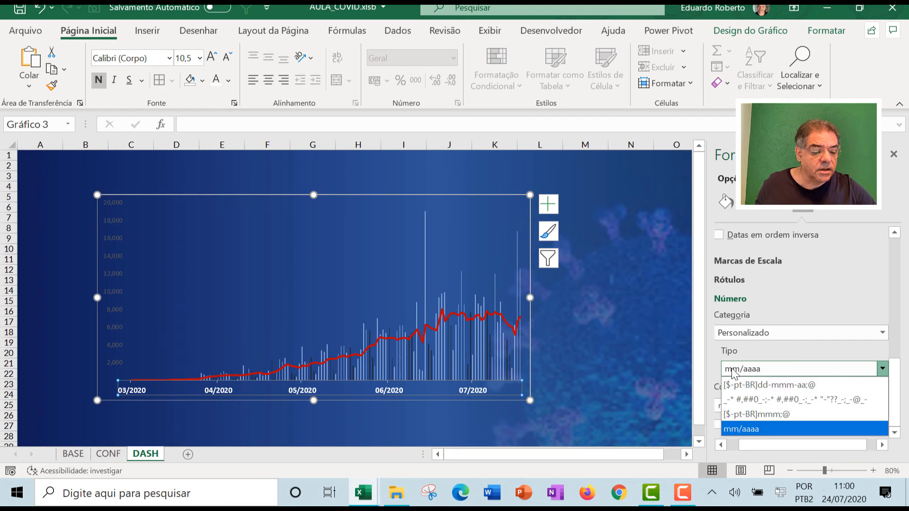
{"action": "left_click", "coordinate": [754, 415]}
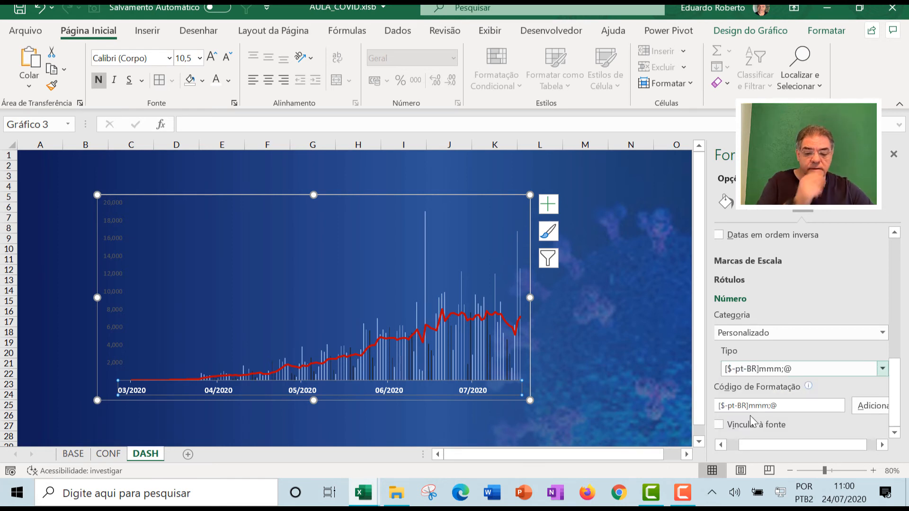
{"action": "left_click", "coordinate": [627, 387]}
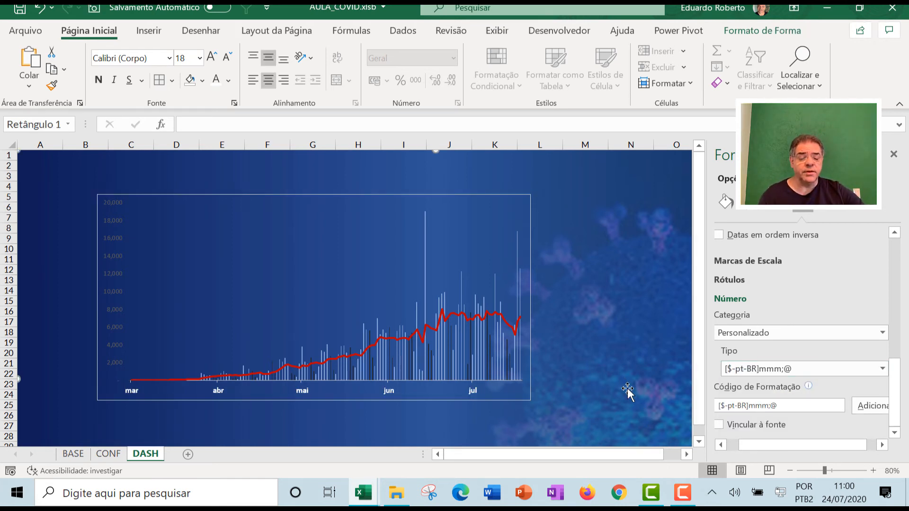
Close the formatting pane and remove the outline from the chart area, leaving the chart deselected.
{"action": "left_click", "coordinate": [529, 398]}
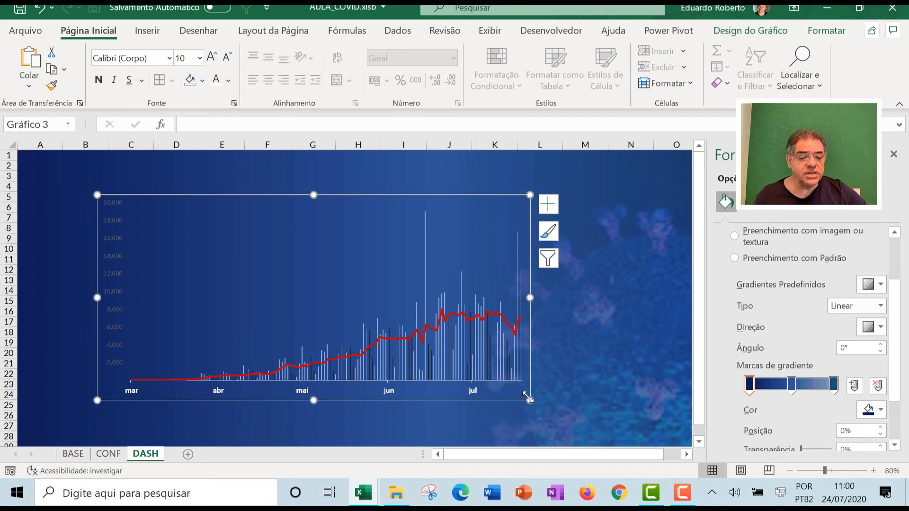
{"action": "left_click", "coordinate": [892, 155]}
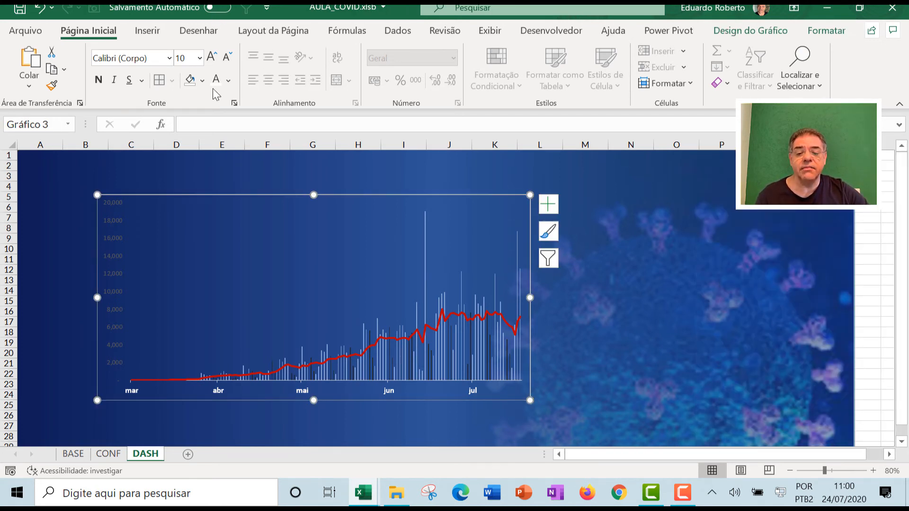
{"action": "left_click", "coordinate": [830, 34]}
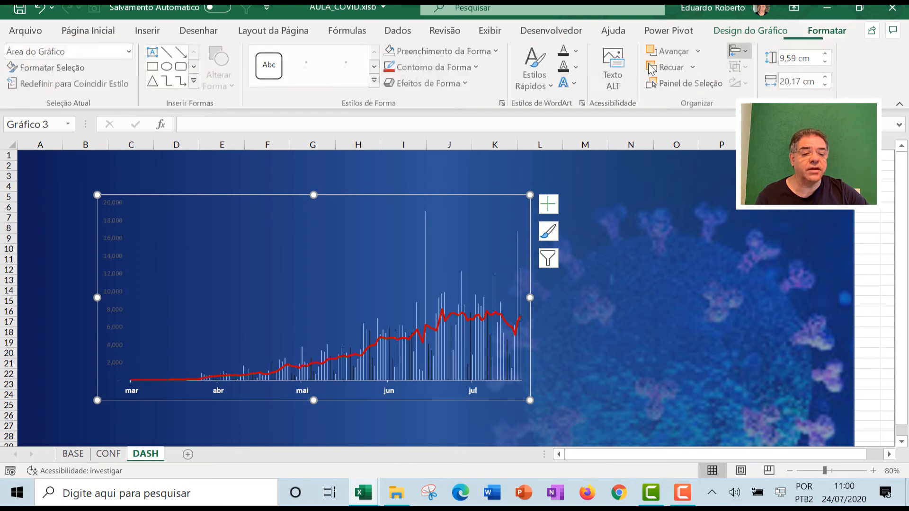
{"action": "left_click", "coordinate": [444, 69]}
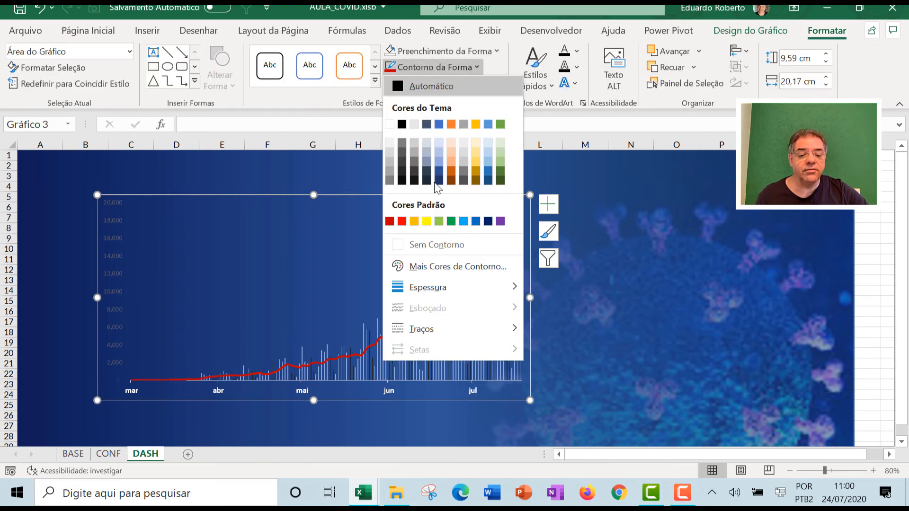
{"action": "left_click", "coordinate": [447, 246]}
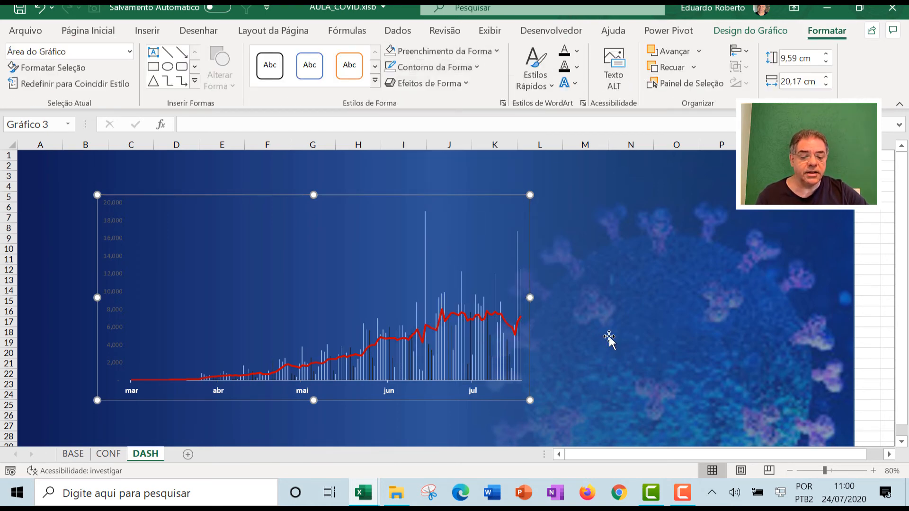
{"action": "left_click", "coordinate": [445, 402]}
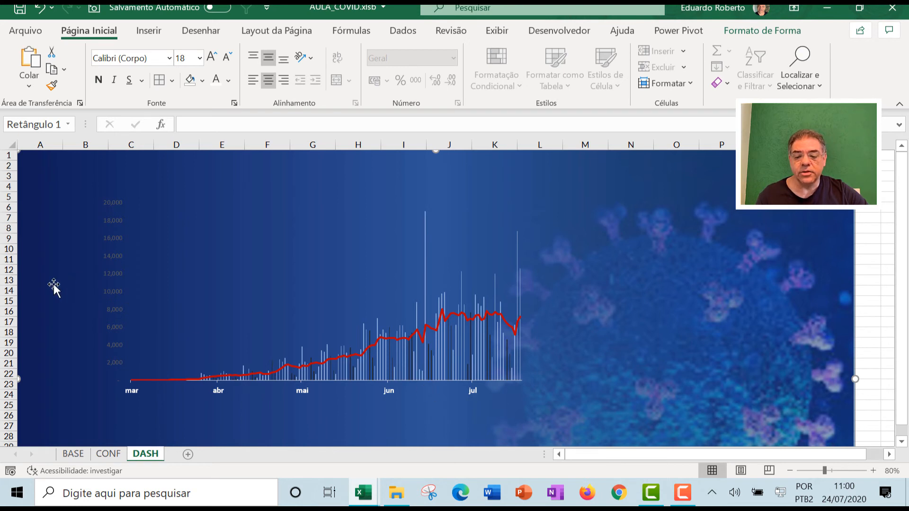
Color the chart's vertical axis labels white, then deselect the chart.
{"action": "left_click", "coordinate": [113, 275]}
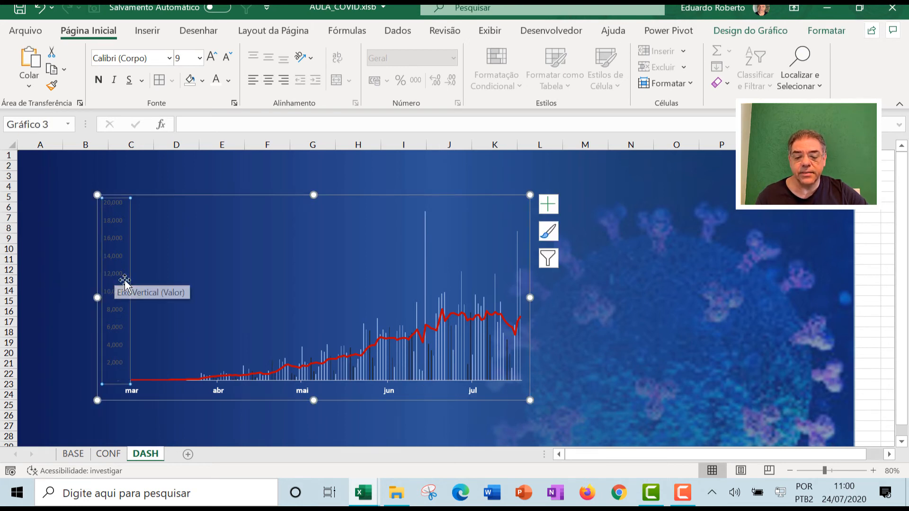
{"action": "left_click", "coordinate": [113, 272]}
{"action": "left_click", "coordinate": [217, 79]}
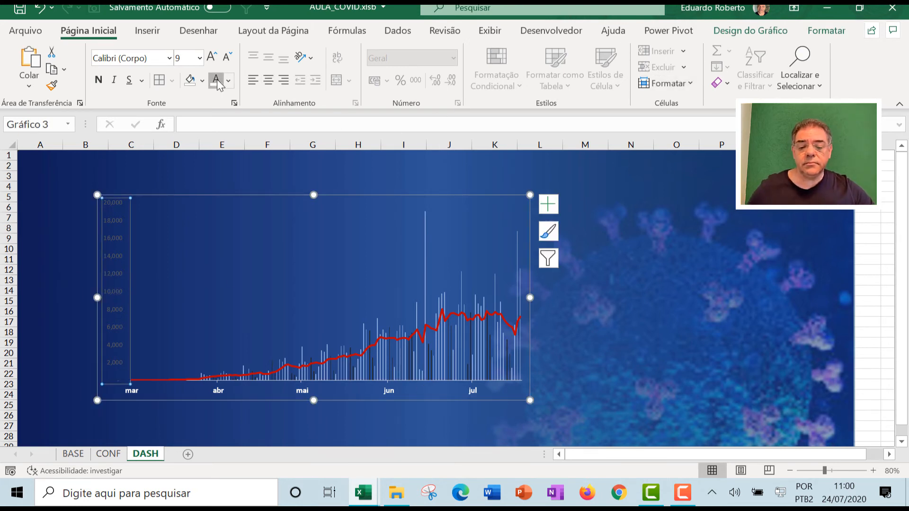
{"action": "left_click", "coordinate": [614, 374]}
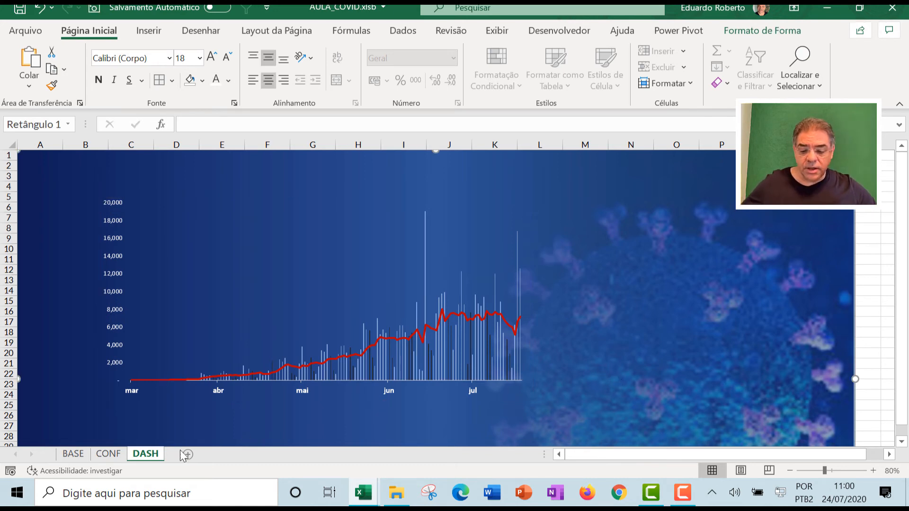
Cut the MEDIDAS slicer from the CONF sheet, paste it into the DASH sheet, and place it near cells A2:B5.
{"action": "left_click", "coordinate": [108, 454]}
{"action": "scroll", "coordinate": [359, 280], "scroll_direction": "up", "scroll_amount": 18}
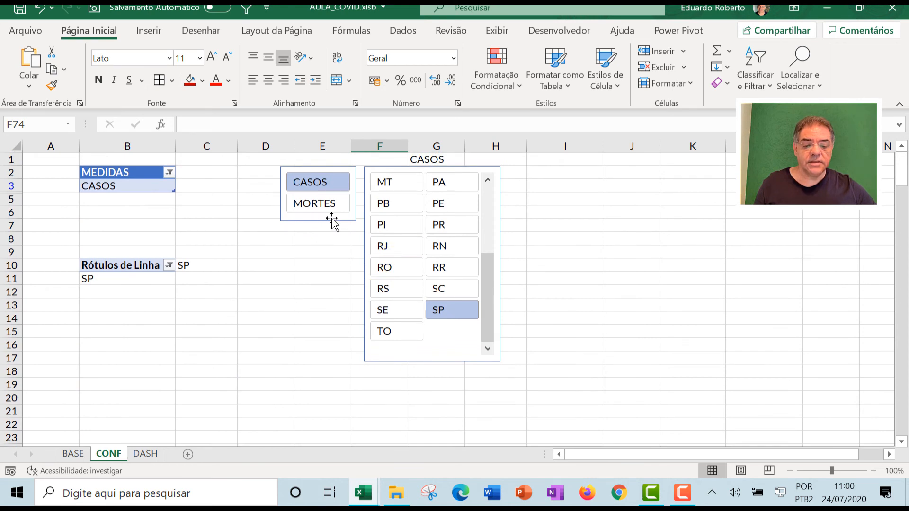
{"action": "left_click", "coordinate": [336, 225]}
{"action": "left_click", "coordinate": [333, 220]}
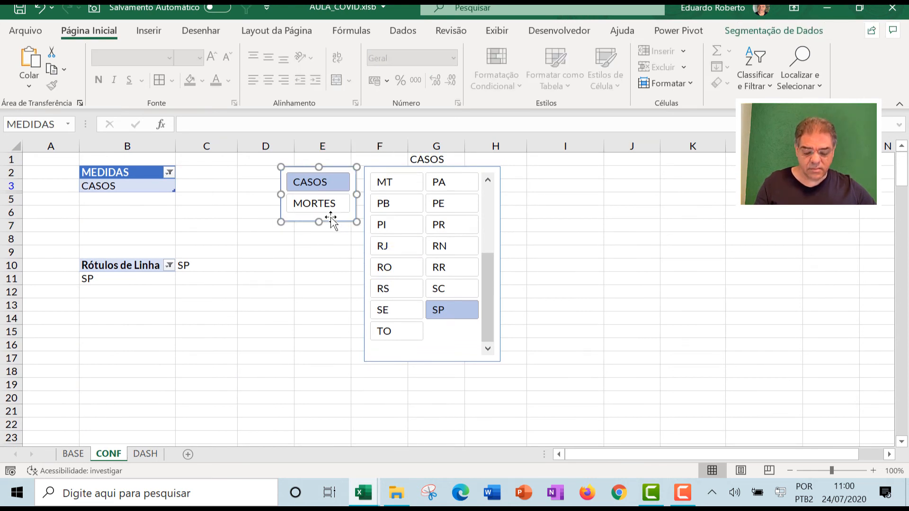
{"action": "key", "text": "Escape"}
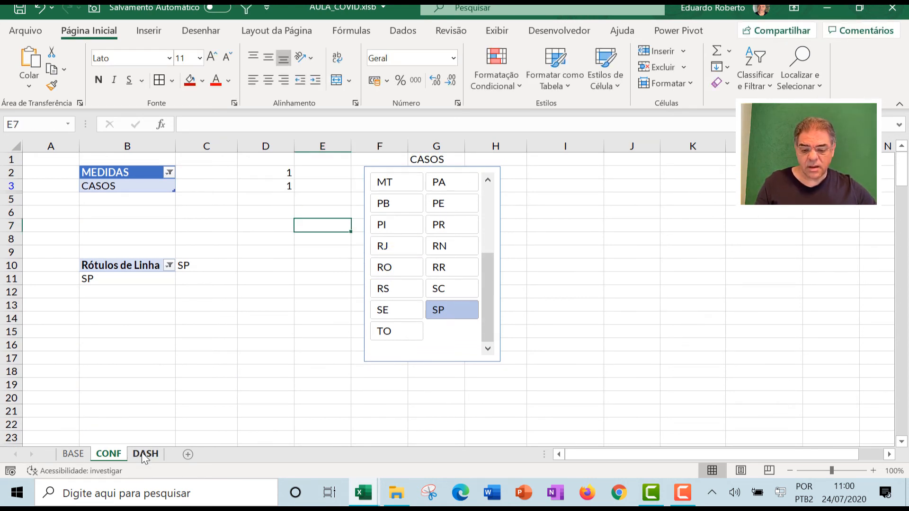
{"action": "left_click", "coordinate": [142, 454]}
{"action": "key", "text": "ctrl+v"}
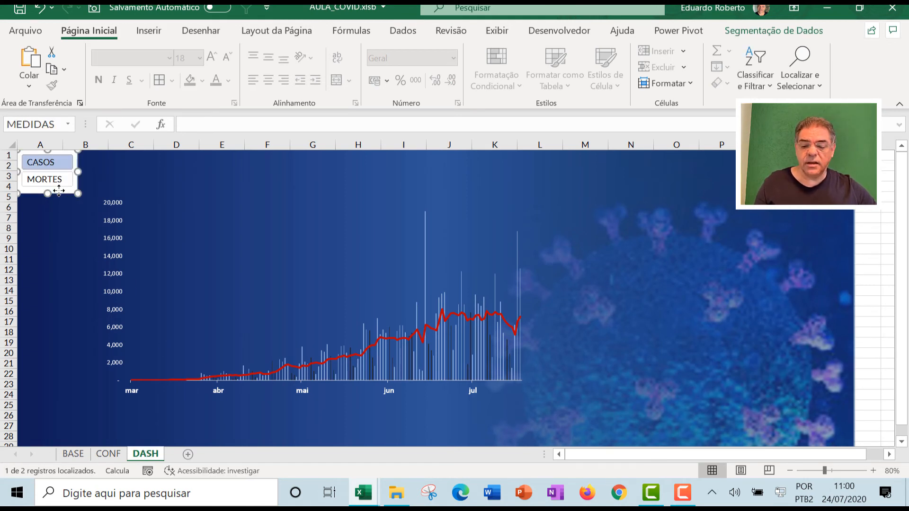
{"action": "left_click_drag", "start_coordinate": [57, 190], "coordinate": [70, 202]}
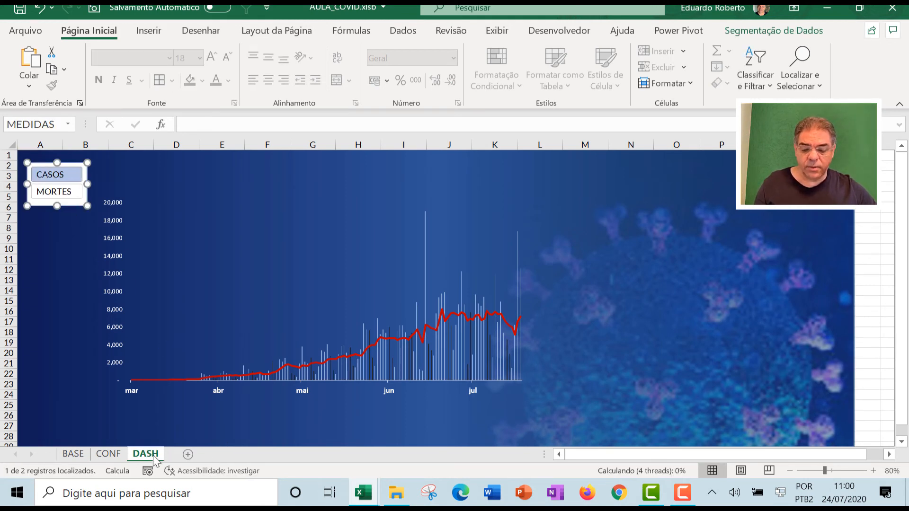
Cut the state slicer from the CONF sheet, paste it into the DASH sheet, and place it below the MEDIDAS slicer.
{"action": "left_click", "coordinate": [108, 454]}
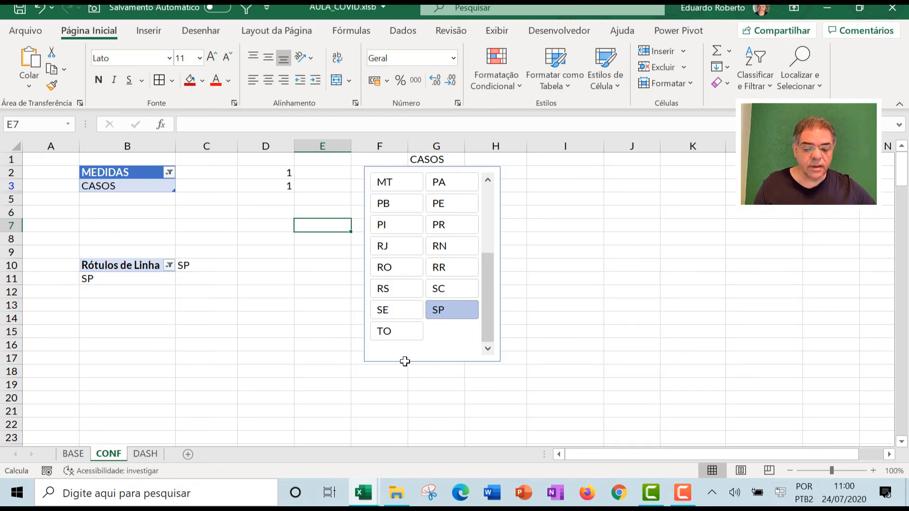
{"action": "left_click", "coordinate": [405, 361]}
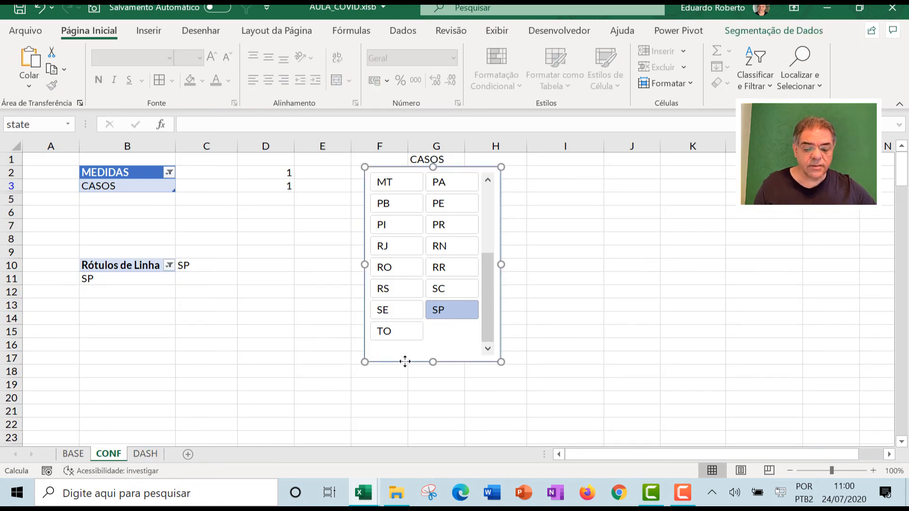
{"action": "left_click", "coordinate": [142, 455]}
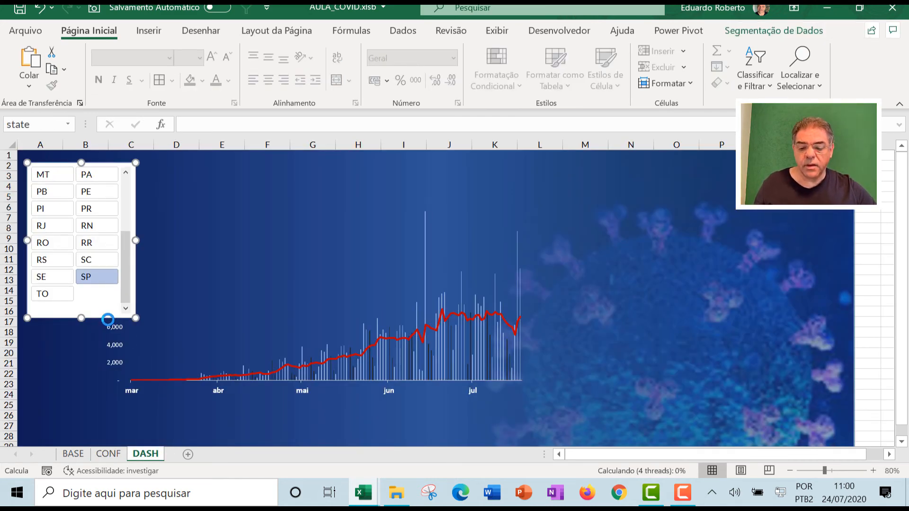
{"action": "left_click", "coordinate": [108, 322]}
{"action": "left_click_drag", "start_coordinate": [109, 314], "coordinate": [102, 350]}
Move the MEDIDAS slicer to columns C and D above the chart, and arrange it in 2 columns at 5,6 cm wide.
{"action": "left_click", "coordinate": [86, 176]}
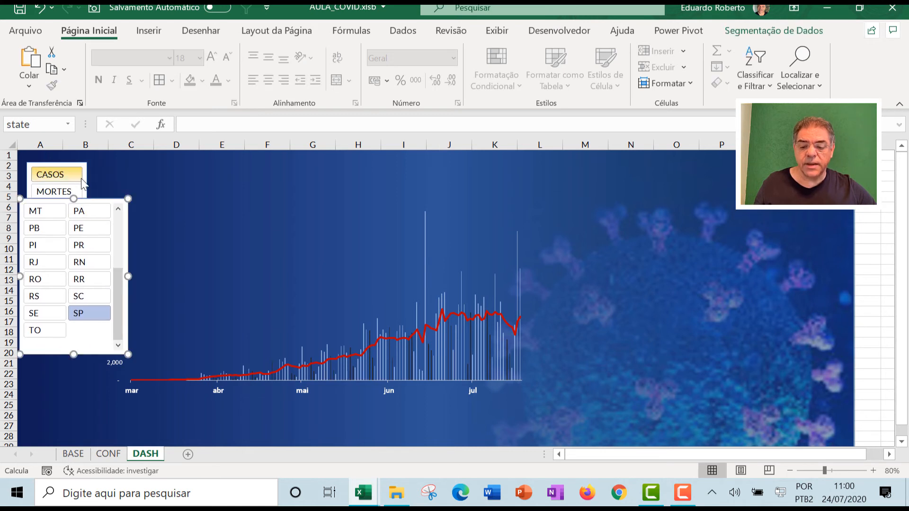
{"action": "left_click_drag", "start_coordinate": [86, 176], "coordinate": [188, 173]}
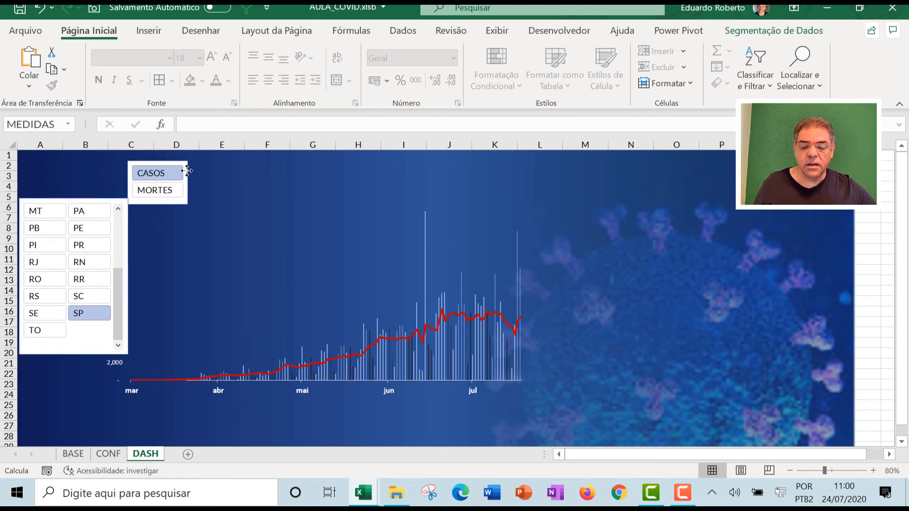
{"action": "left_click", "coordinate": [750, 34]}
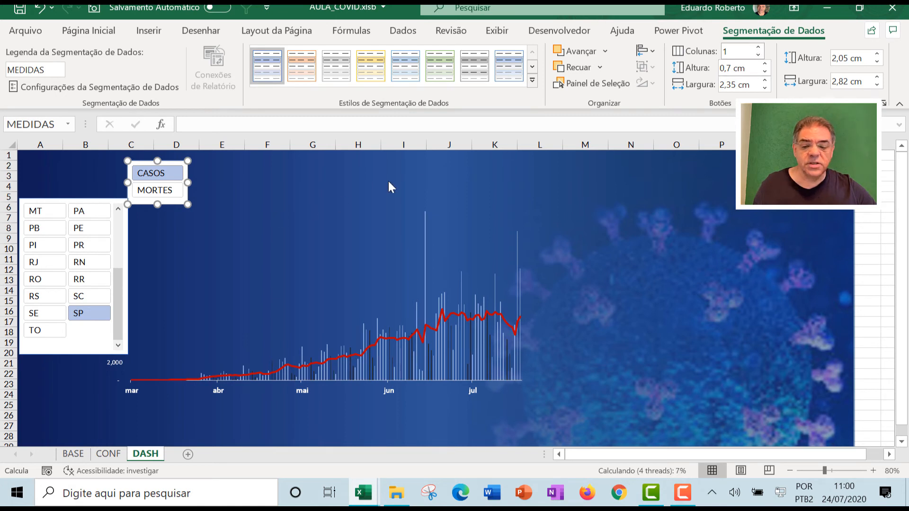
{"action": "left_click", "coordinate": [757, 47]}
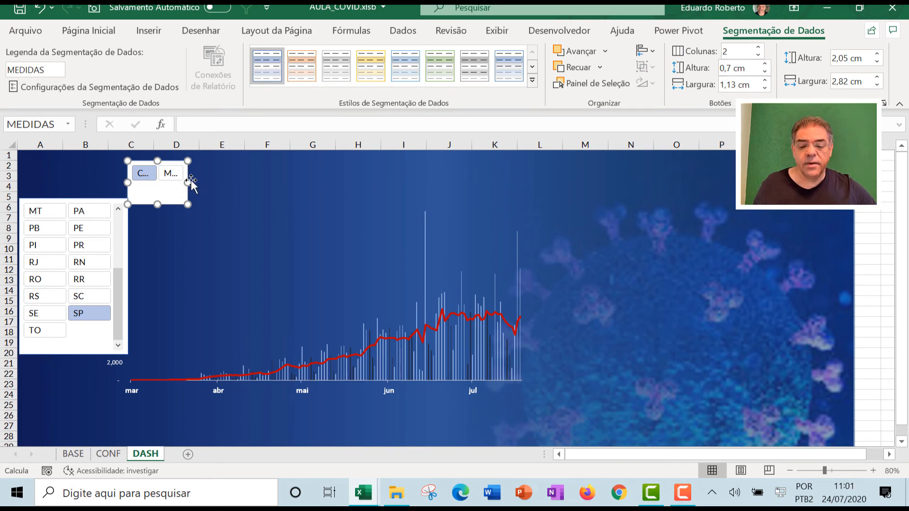
{"action": "left_click_drag", "start_coordinate": [187, 183], "coordinate": [248, 182]}
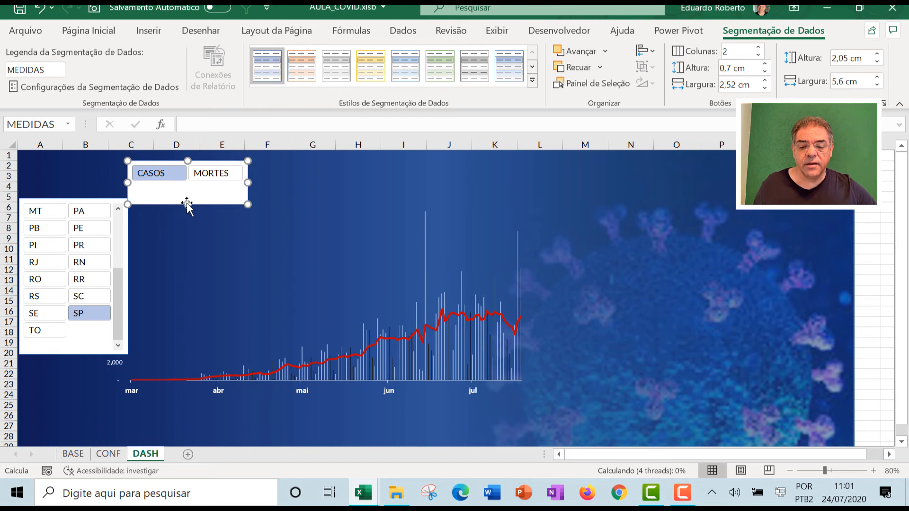
Reduce the MEDIDAS slicer's height to 1,15 cm and shift the chart sideways until its vertical axis clears the state slicer.
{"action": "left_click_drag", "start_coordinate": [188, 204], "coordinate": [187, 185]}
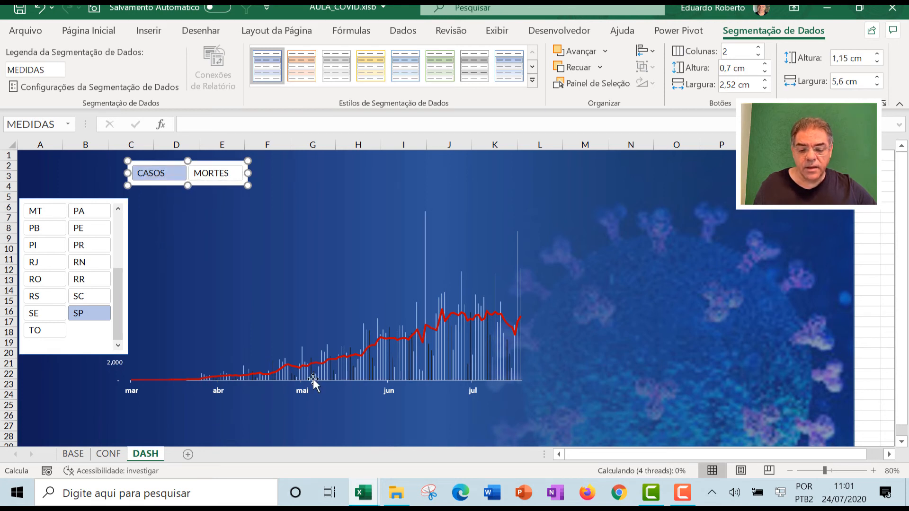
{"action": "left_click", "coordinate": [379, 386]}
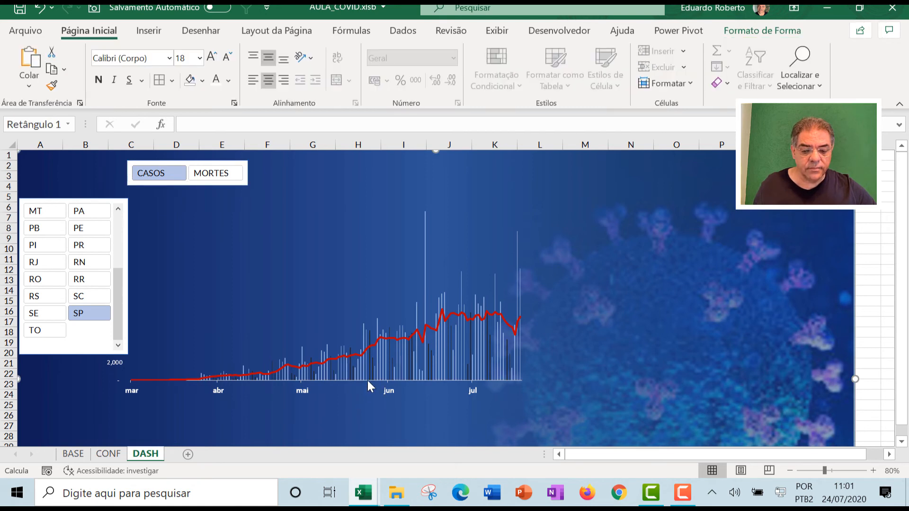
{"action": "left_click", "coordinate": [368, 382]}
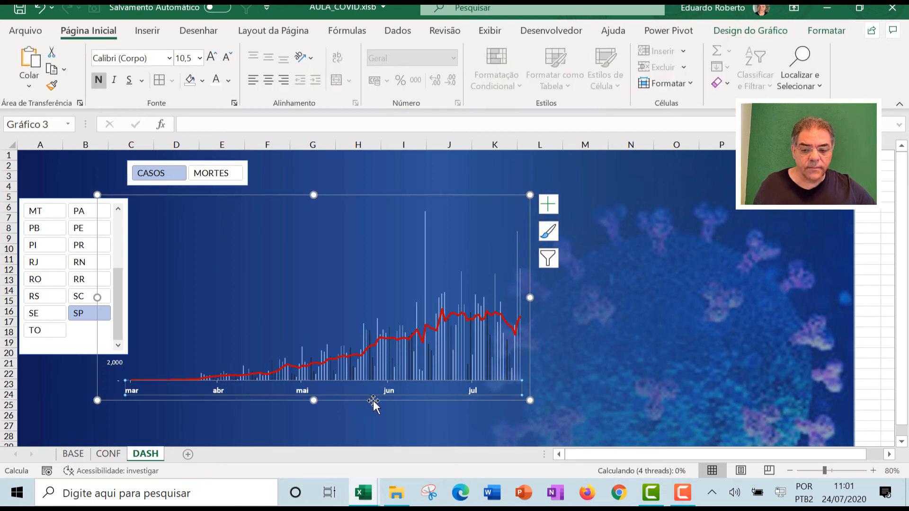
{"action": "left_click_drag", "start_coordinate": [373, 401], "coordinate": [407, 401]}
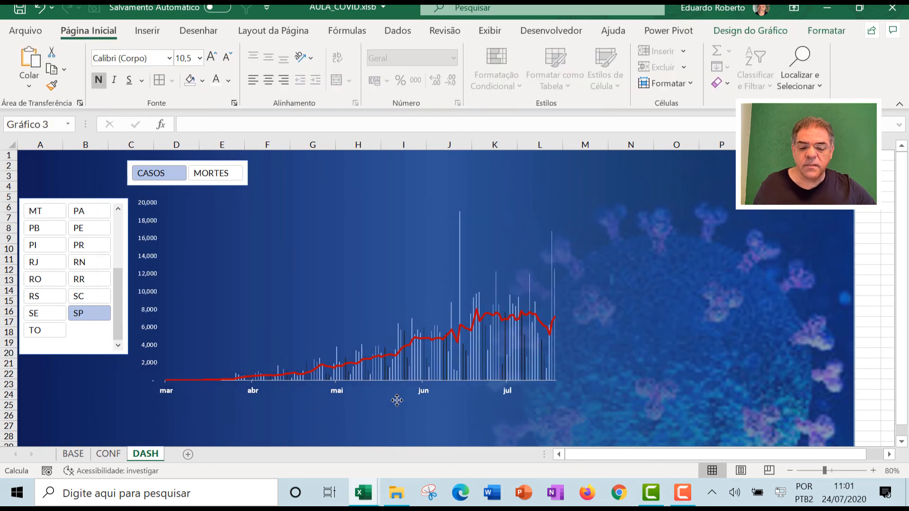
Stretch the state slicer from row 2 to about row 27 so every state button fits without scrolling, then deselect it.
{"action": "left_click", "coordinate": [85, 354]}
{"action": "left_click_drag", "start_coordinate": [75, 354], "coordinate": [71, 422]}
{"action": "left_click_drag", "start_coordinate": [73, 198], "coordinate": [83, 161]}
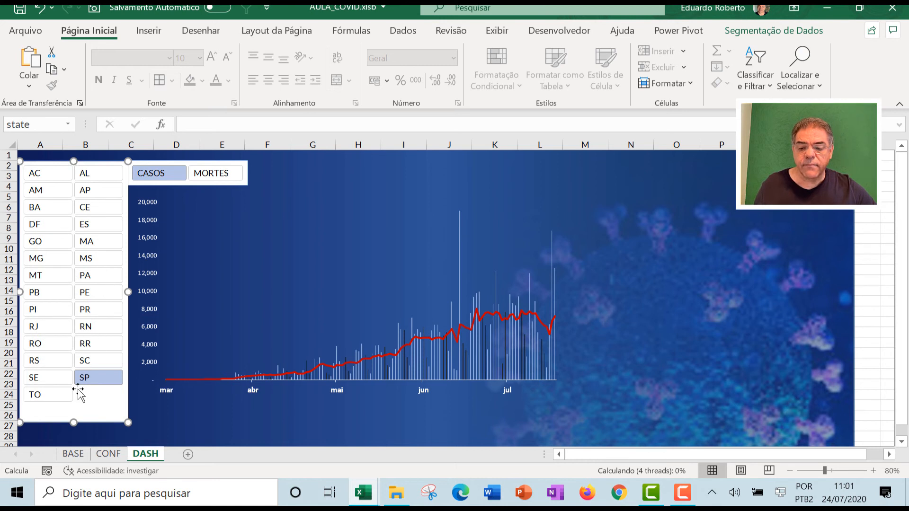
{"action": "left_click", "coordinate": [271, 420]}
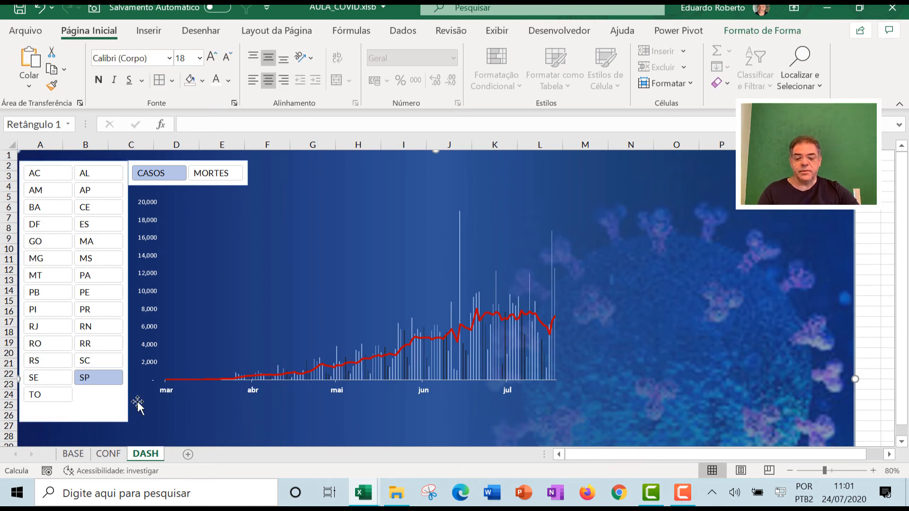
Include all states in the state slicer and switch the MEDIDAS slicer to MORTES.
{"action": "left_click", "coordinate": [114, 378]}
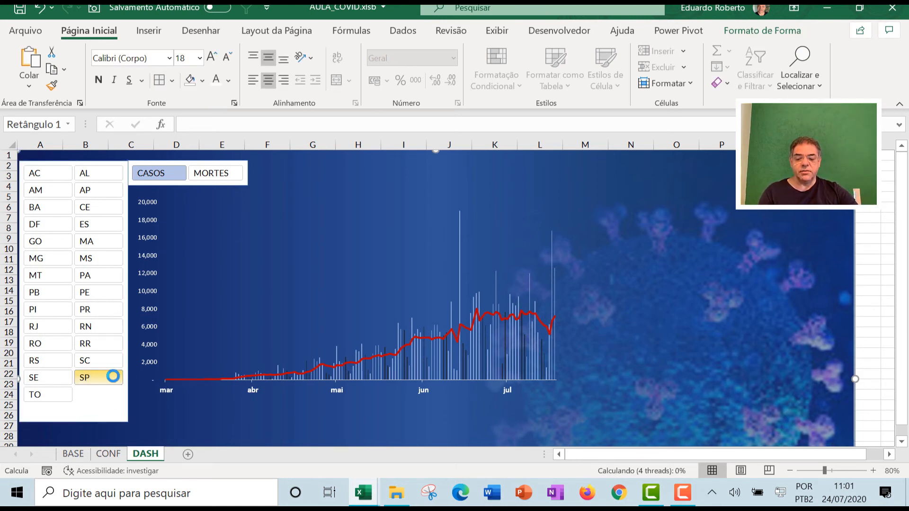
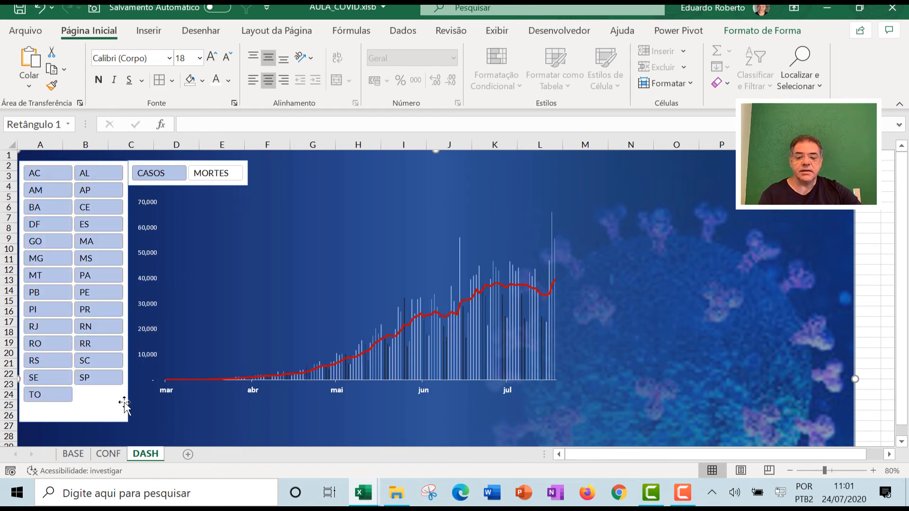
{"action": "left_click", "coordinate": [222, 175]}
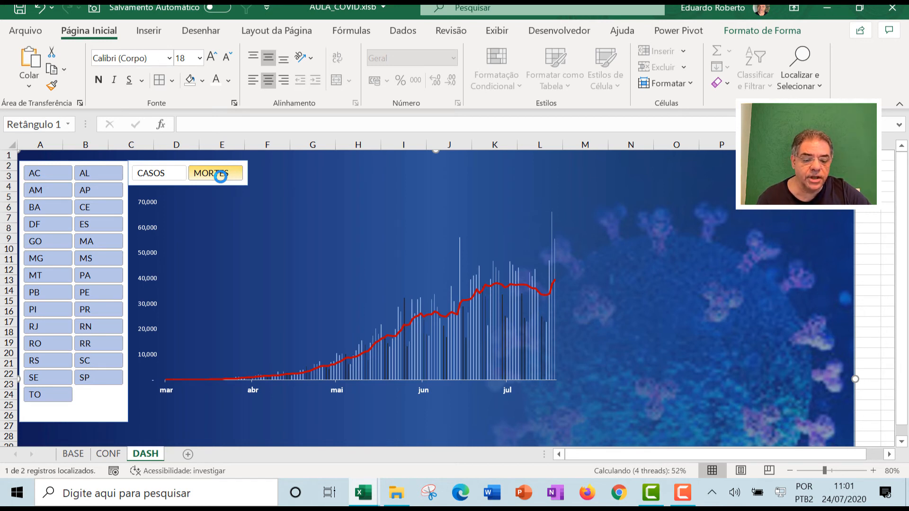
{"action": "mouse_move", "coordinate": [552, 262]}
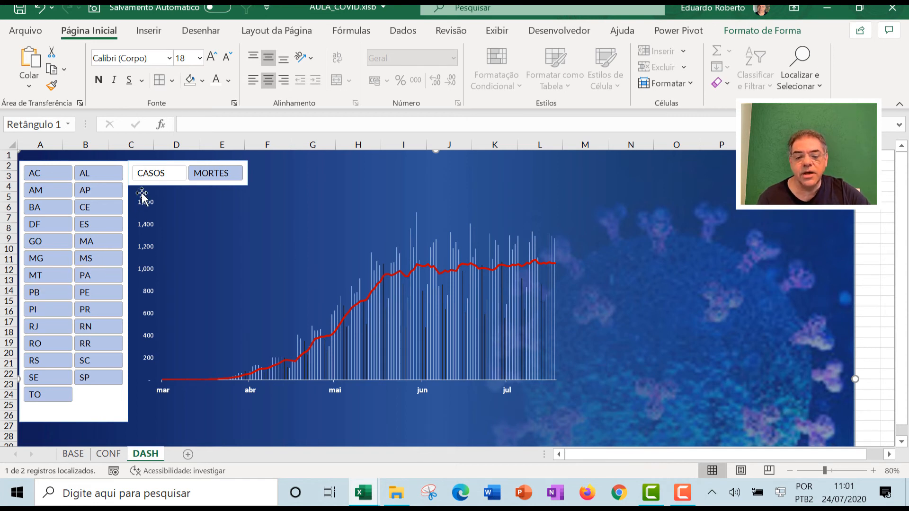
Nudge the MEDIDAS slicer slightly away from the state slicer's edge and save the workbook.
{"action": "left_click", "coordinate": [191, 184]}
{"action": "left_click", "coordinate": [192, 184]}
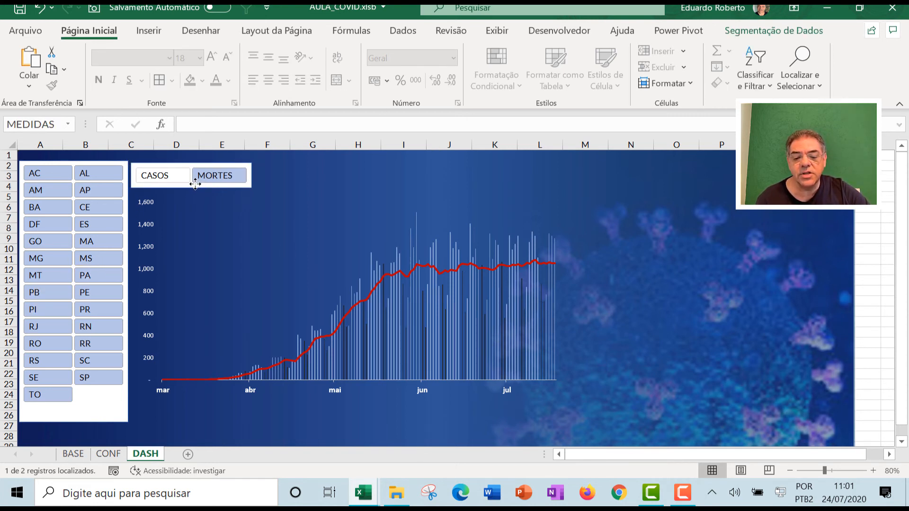
{"action": "left_click_drag", "start_coordinate": [192, 184], "coordinate": [194, 184]}
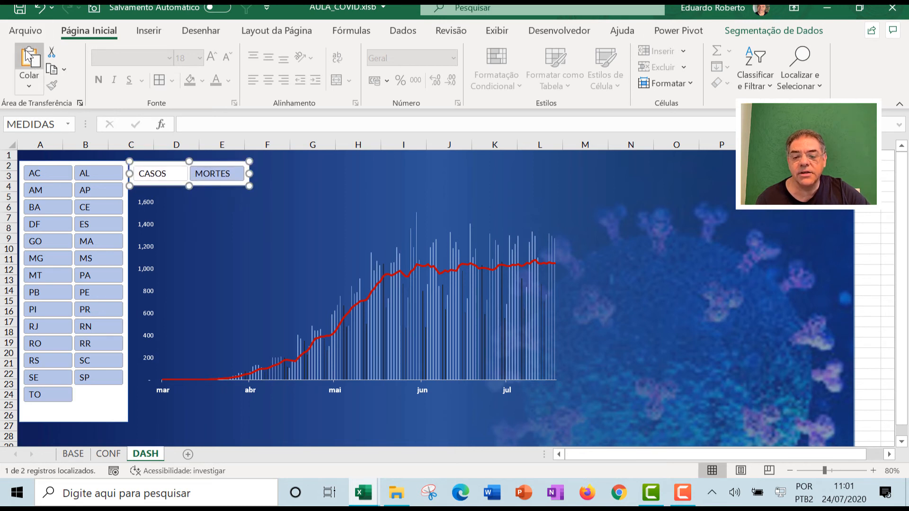
{"action": "left_click", "coordinate": [19, 8]}
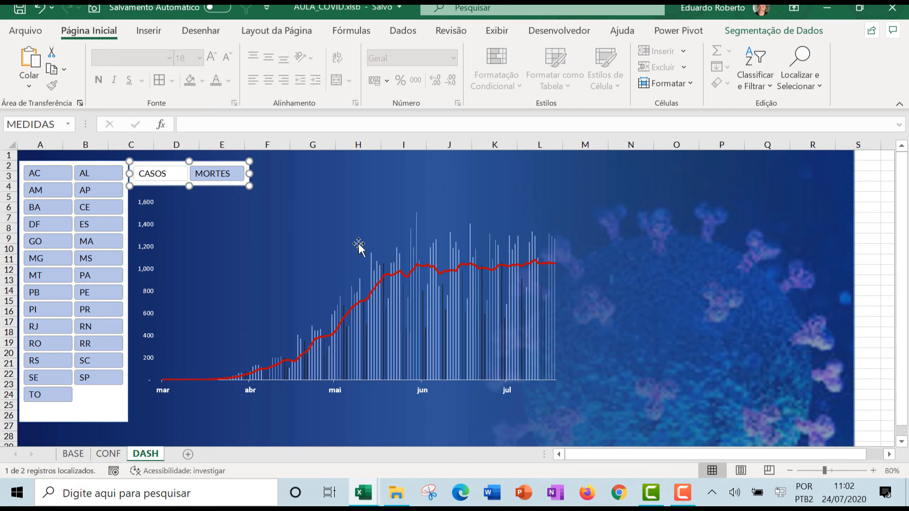
Apply the dark blue slicer style to the MEDIDAS slicer and duplicate that style as SlicerStyleDark1 2.
{"action": "left_click", "coordinate": [773, 30]}
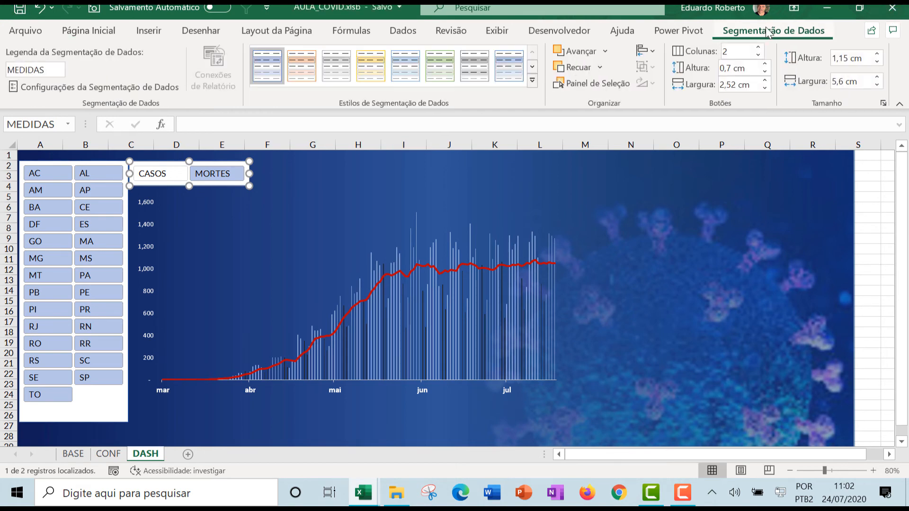
{"action": "left_click", "coordinate": [532, 80]}
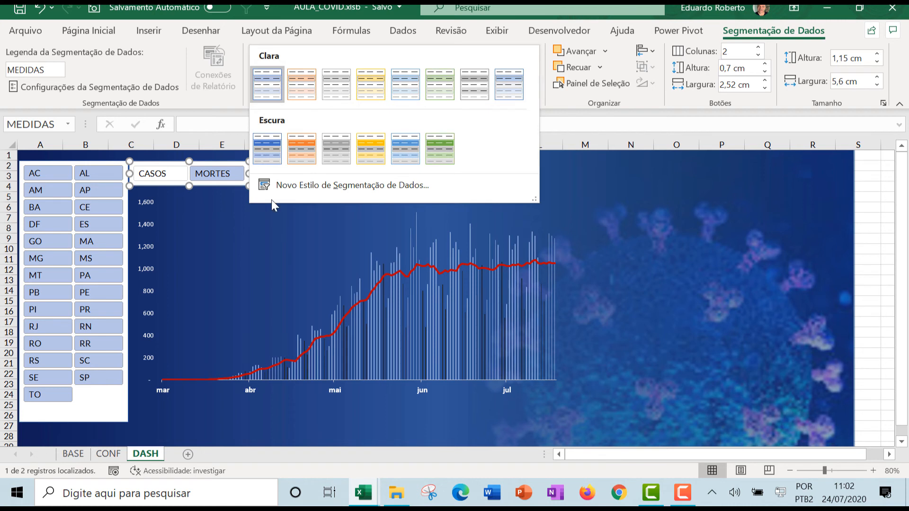
{"action": "left_click", "coordinate": [274, 157]}
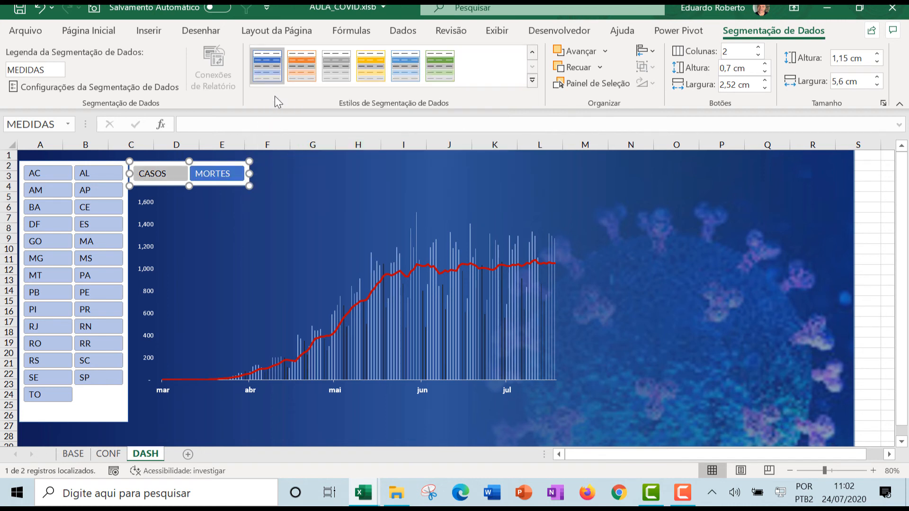
{"action": "right_click", "coordinate": [271, 81]}
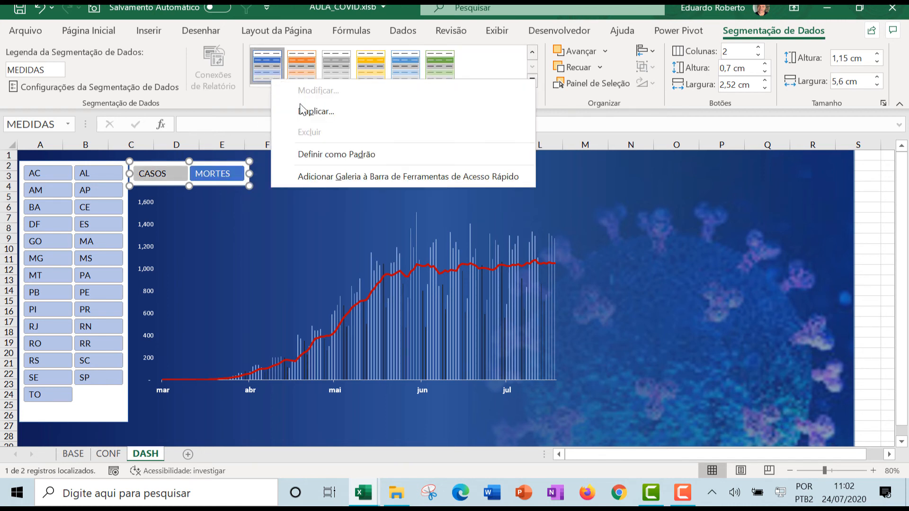
{"action": "left_click", "coordinate": [334, 114]}
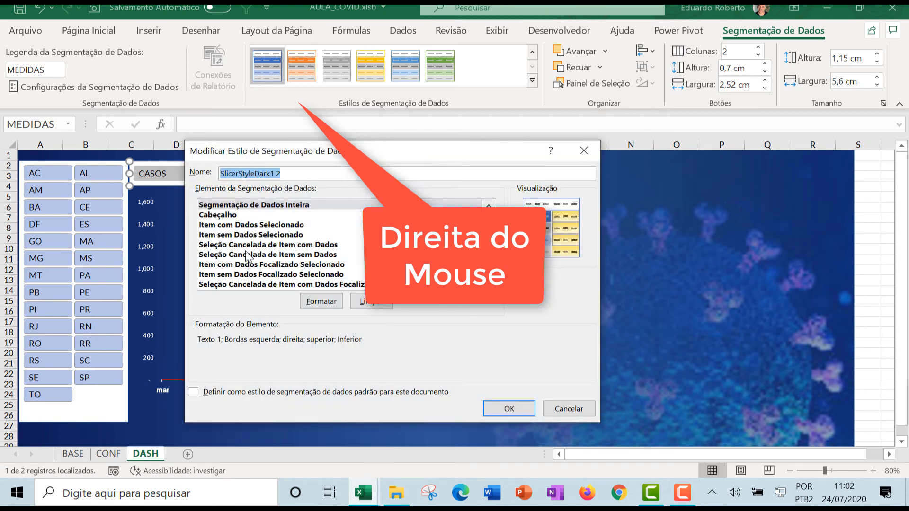
{"action": "left_click", "coordinate": [226, 216]}
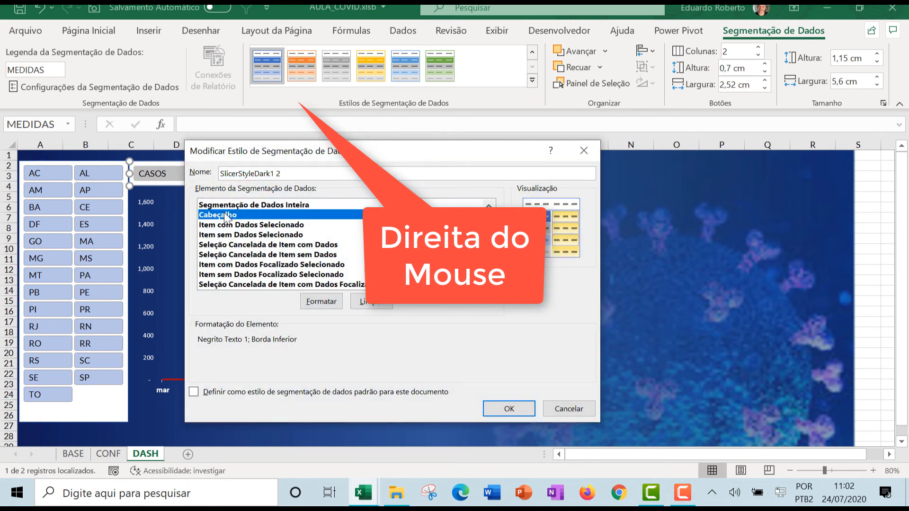
{"action": "left_click", "coordinate": [324, 303]}
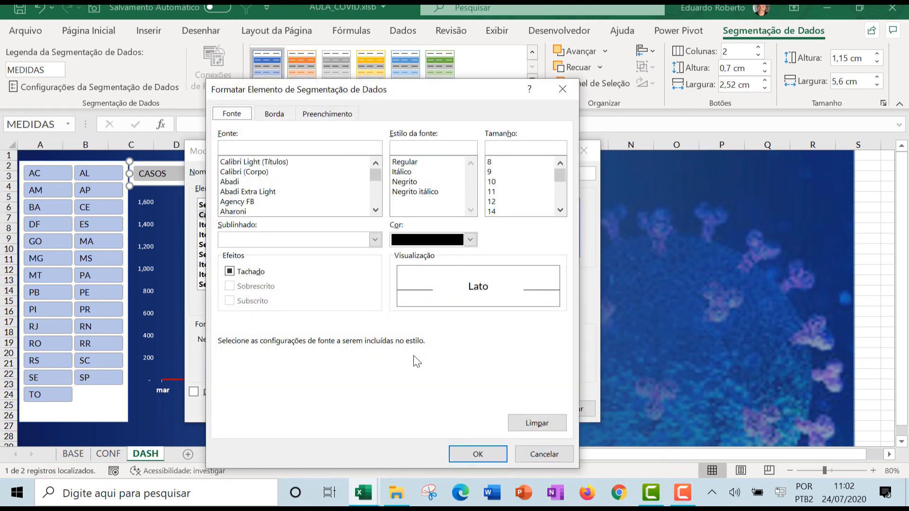
{"action": "left_click", "coordinate": [543, 454]}
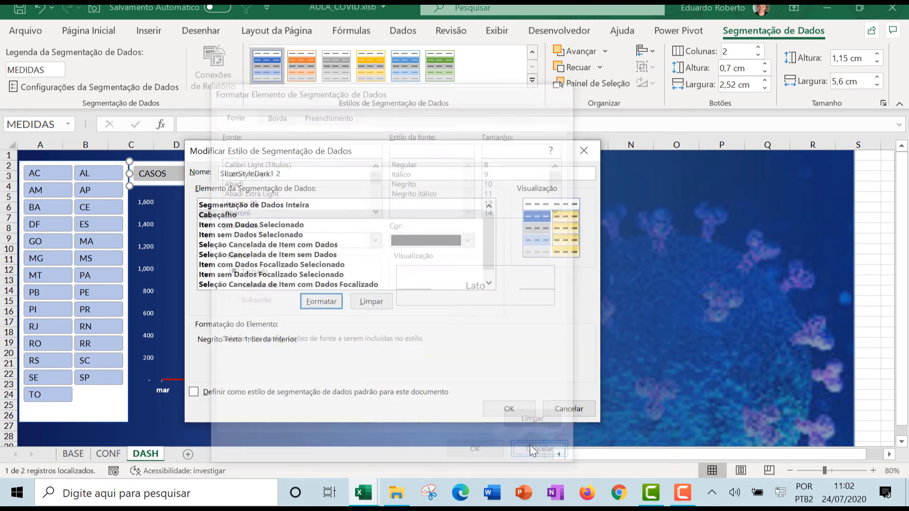
Fill the whole-slicer element (Segmentação de Dados Inteira) of the duplicated style with a light blue theme color and confirm the style.
{"action": "left_click", "coordinate": [268, 205]}
{"action": "left_click", "coordinate": [327, 306]}
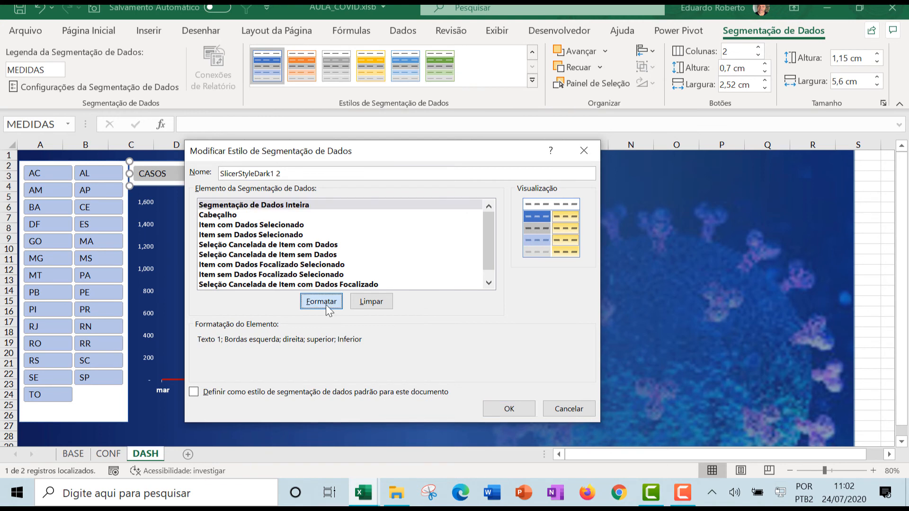
{"action": "left_click", "coordinate": [330, 114]}
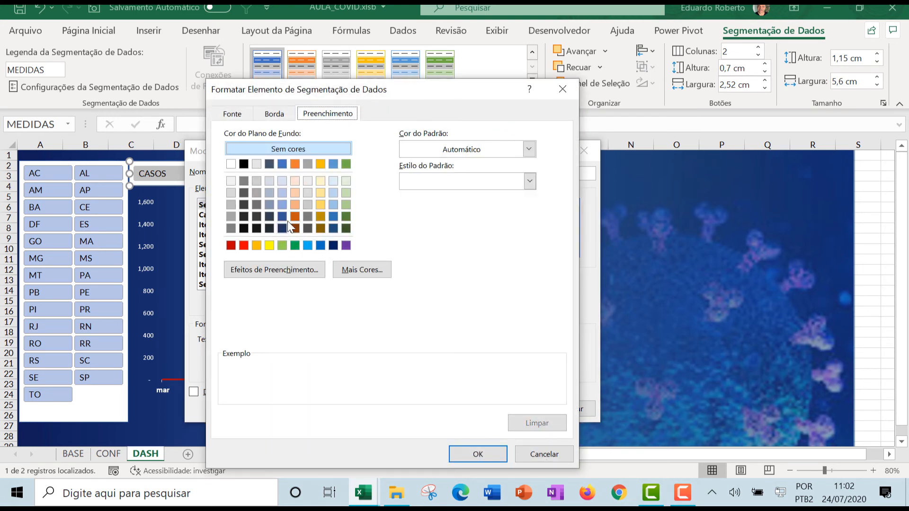
{"action": "left_click", "coordinate": [283, 208]}
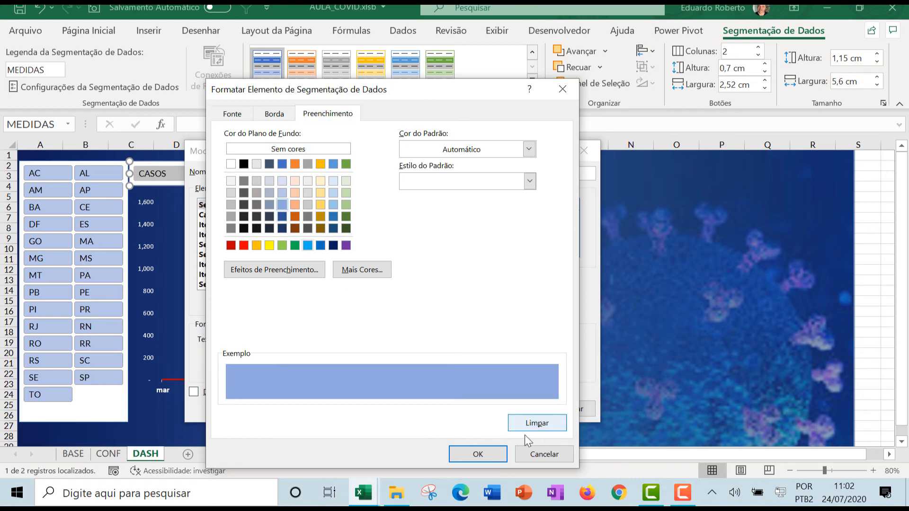
{"action": "left_click", "coordinate": [478, 455]}
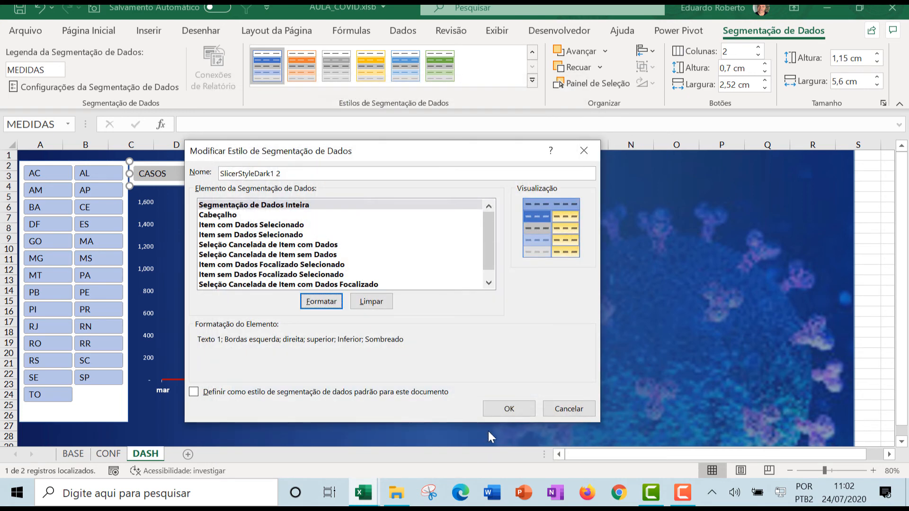
{"action": "left_click", "coordinate": [507, 408]}
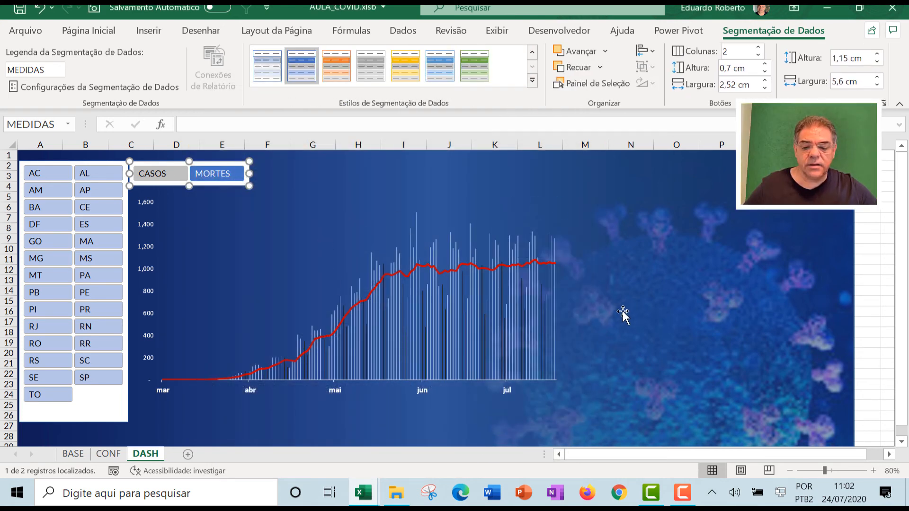
Apply the custom SlicerStyleDark1 2 style to the MEDIDAS slicer and test its CASOS and MORTES buttons, ending on MORTES.
{"action": "left_click", "coordinate": [532, 80]}
{"action": "left_click", "coordinate": [283, 91]}
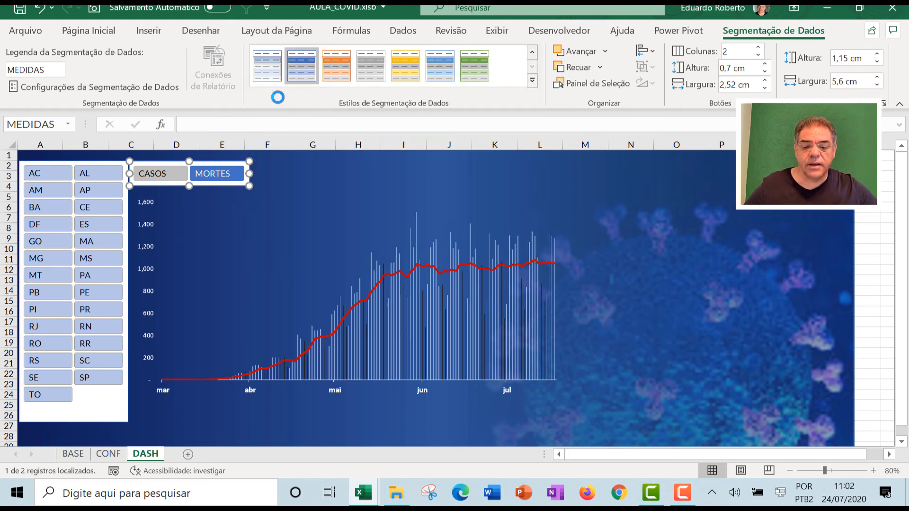
{"action": "left_click", "coordinate": [303, 194]}
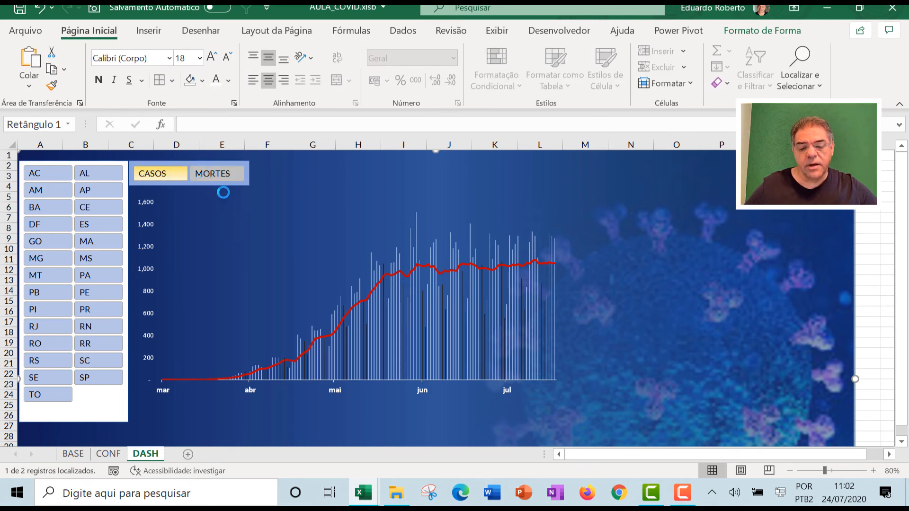
{"action": "left_click", "coordinate": [228, 176]}
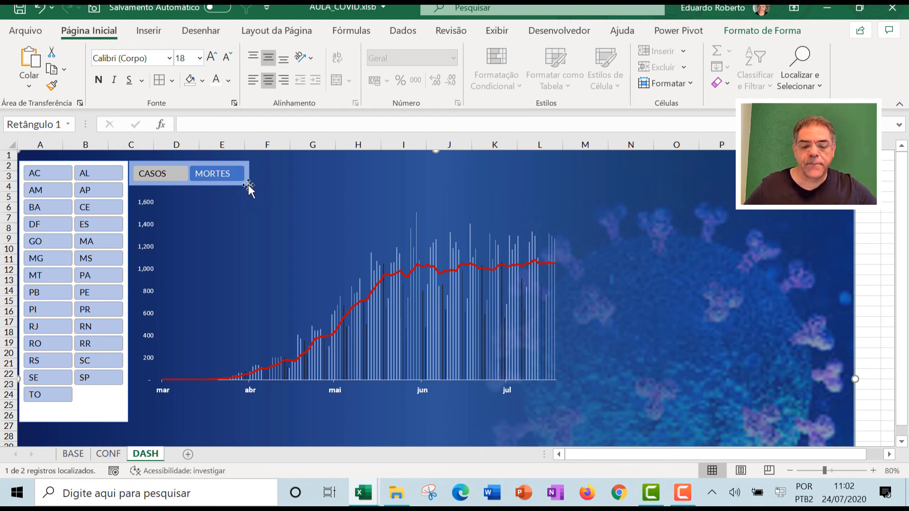
Change the whole-slicer fill of the custom SlicerStyleDark1 2 style to the darkest blue theme color and select CASOS in the MEDIDAS slicer.
{"action": "left_click", "coordinate": [249, 185]}
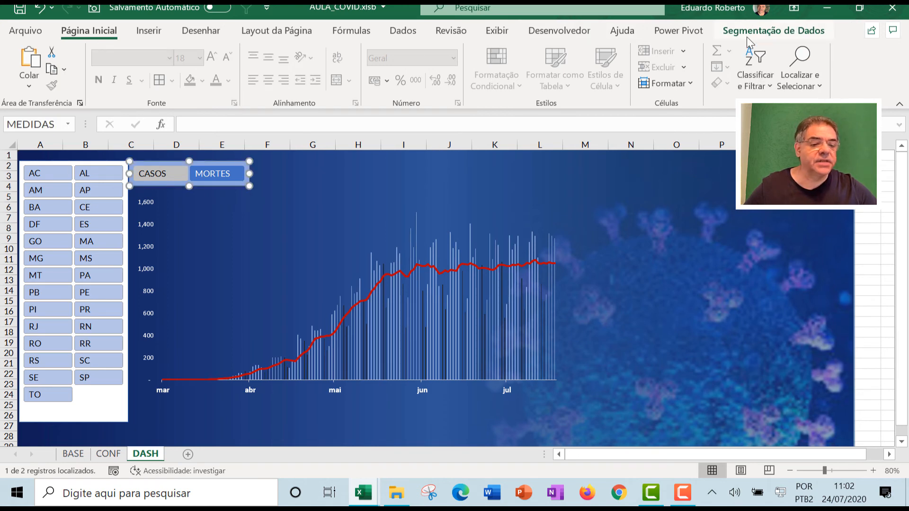
{"action": "left_click", "coordinate": [766, 32]}
{"action": "left_click", "coordinate": [532, 82]}
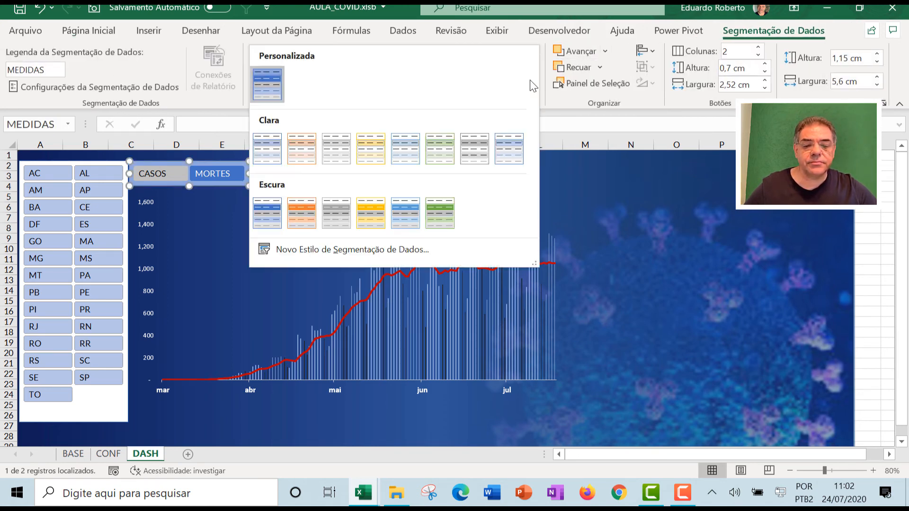
{"action": "right_click", "coordinate": [267, 87]}
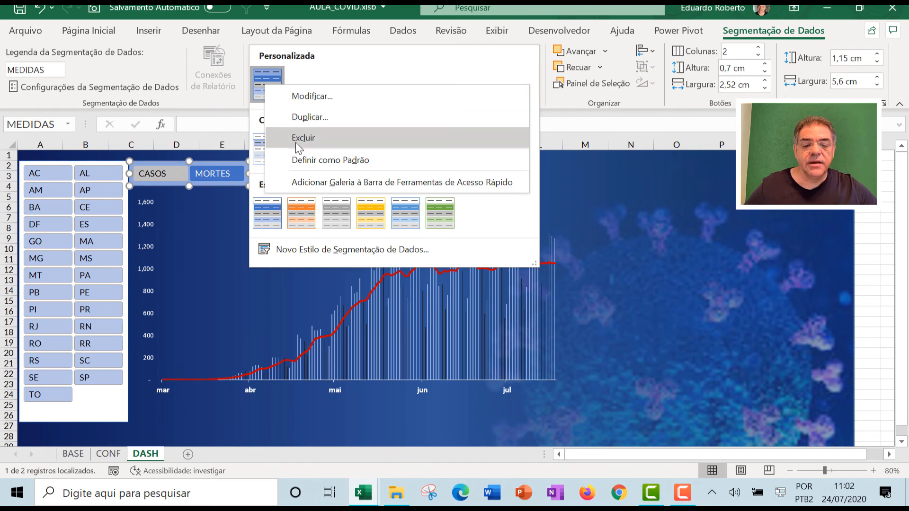
{"action": "left_click", "coordinate": [311, 100]}
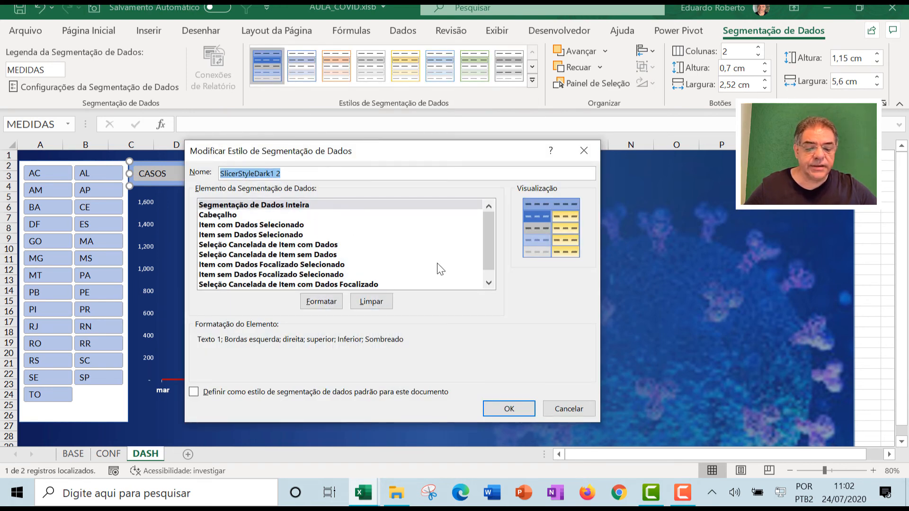
{"action": "left_click", "coordinate": [321, 301]}
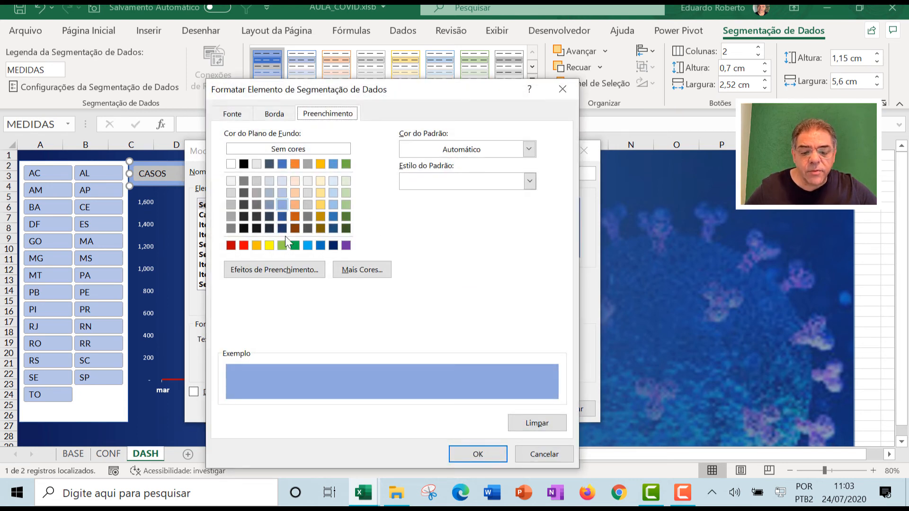
{"action": "left_click", "coordinate": [282, 228]}
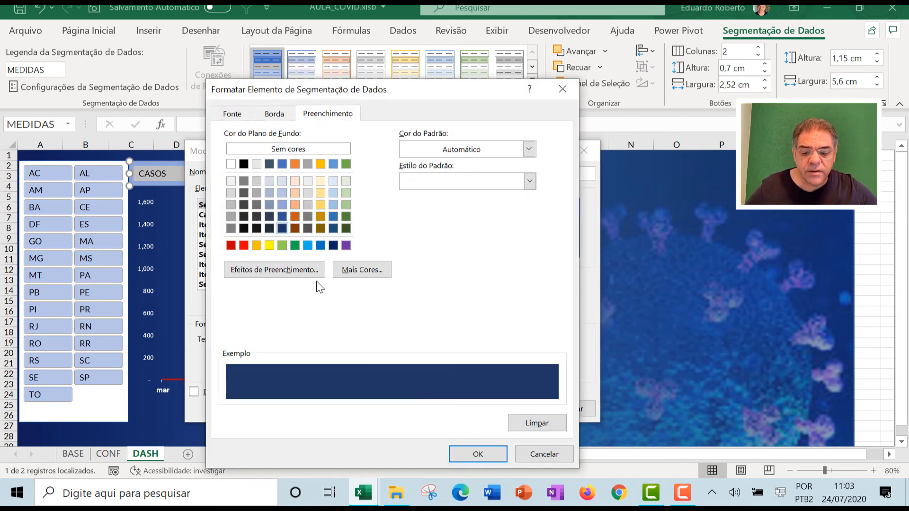
{"action": "left_click", "coordinate": [477, 454]}
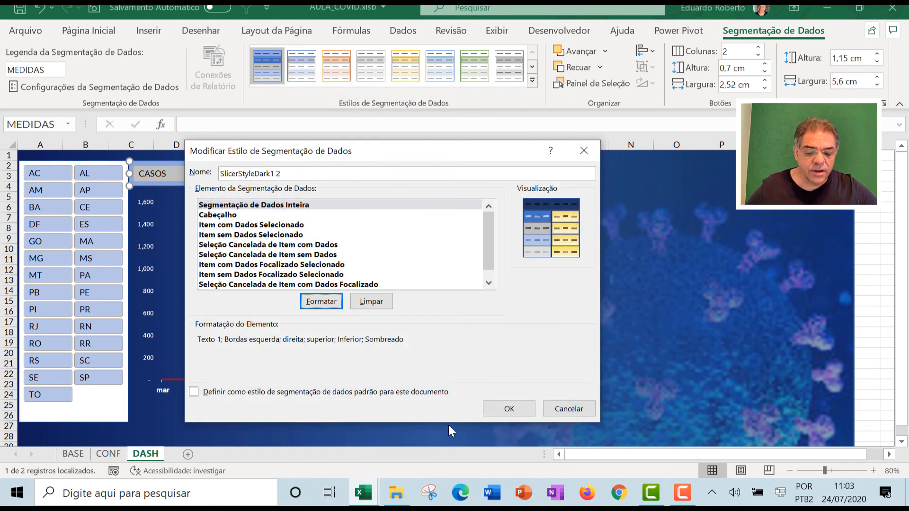
{"action": "left_click", "coordinate": [518, 414]}
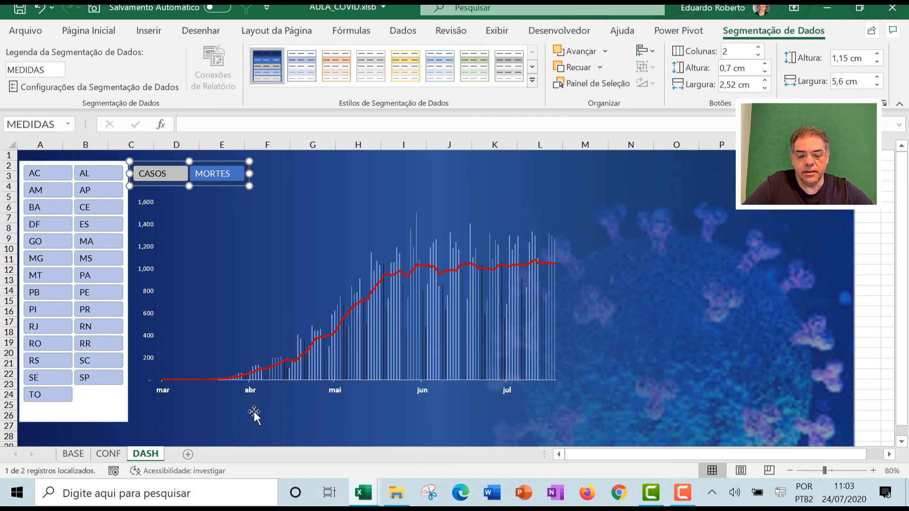
{"action": "left_click", "coordinate": [254, 416]}
{"action": "left_click", "coordinate": [166, 173]}
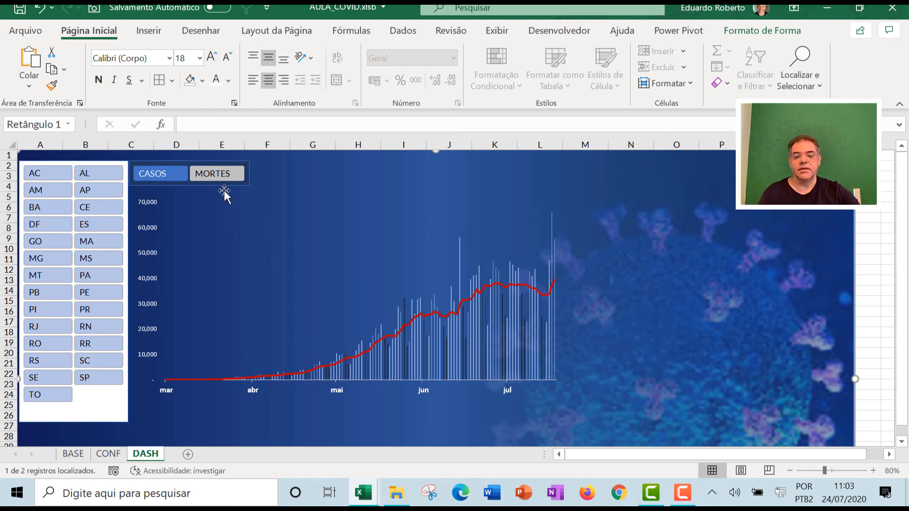
Apply the custom SlicerStyleDark1 2 style to the state slicer and deselect it.
{"action": "left_click", "coordinate": [109, 425]}
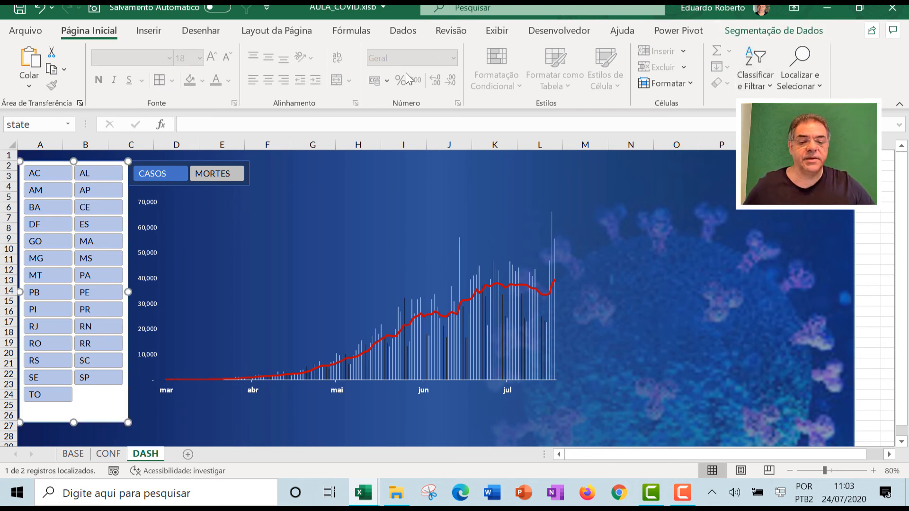
{"action": "left_click", "coordinate": [774, 31]}
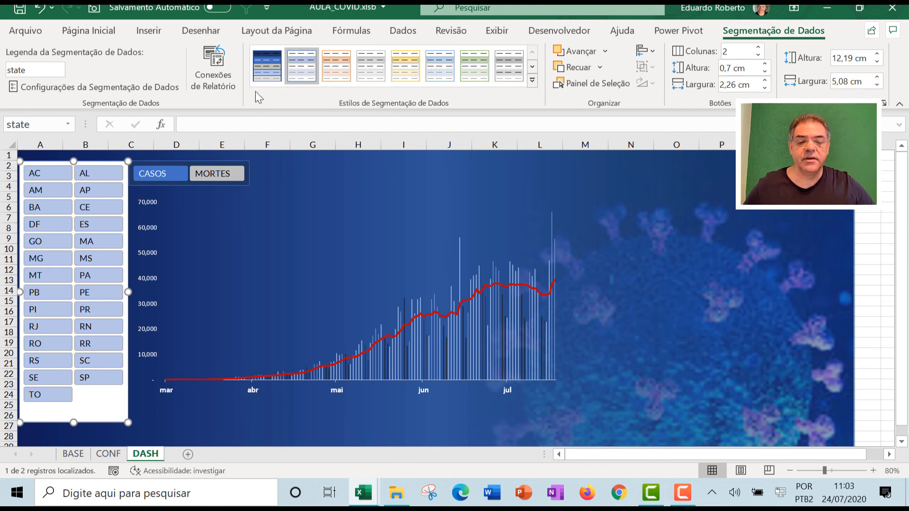
{"action": "left_click", "coordinate": [267, 66]}
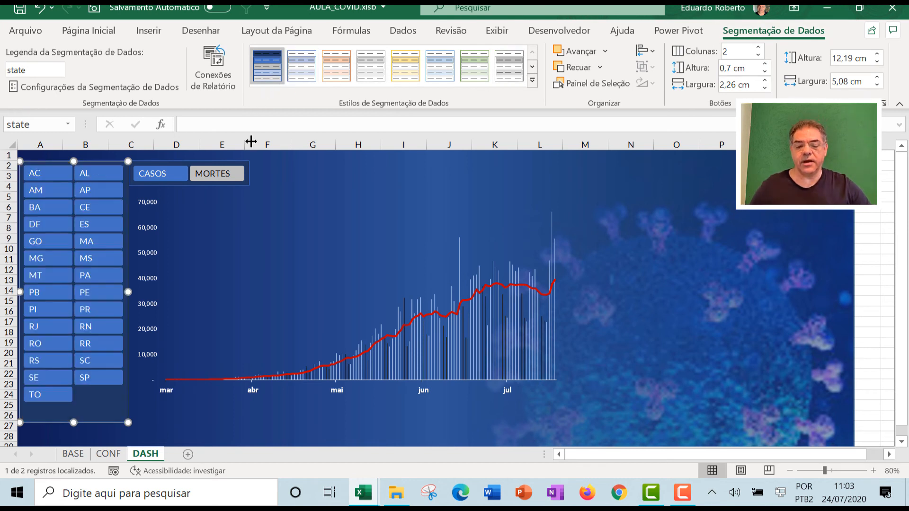
{"action": "left_click", "coordinate": [670, 341]}
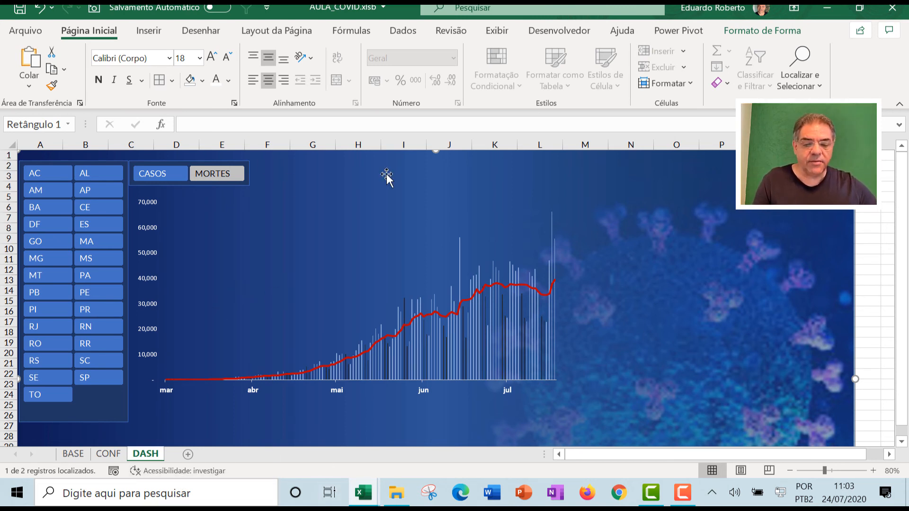
Switch to PAINEL_COVID_MEDIAMOVEL_UF.xlsb, move its virus background rectangle up behind the whole dashboard, and review the dashboard's title.
{"action": "key", "text": "alt+Tab"}
{"action": "key", "text": "alt+Tab"}
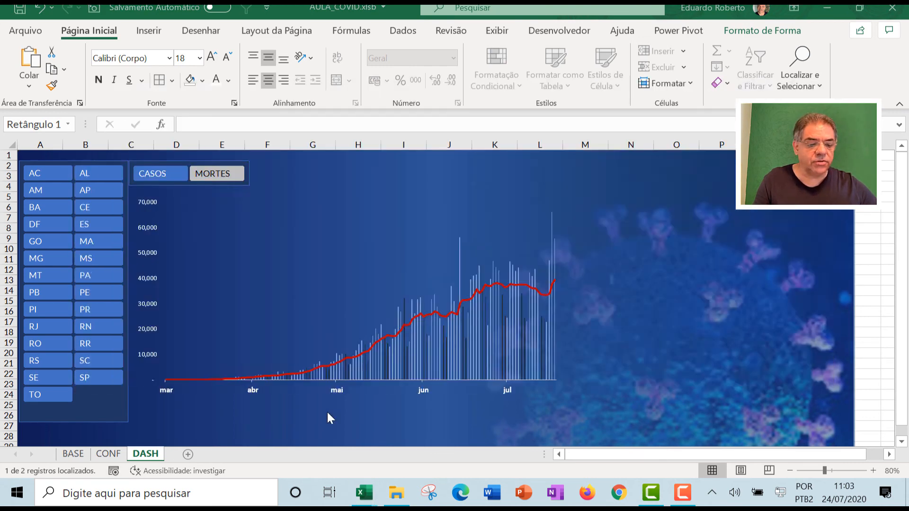
{"action": "scroll", "coordinate": [313, 332], "scroll_direction": "up", "scroll_amount": 6}
{"action": "left_click_drag", "start_coordinate": [336, 371], "coordinate": [336, 297]}
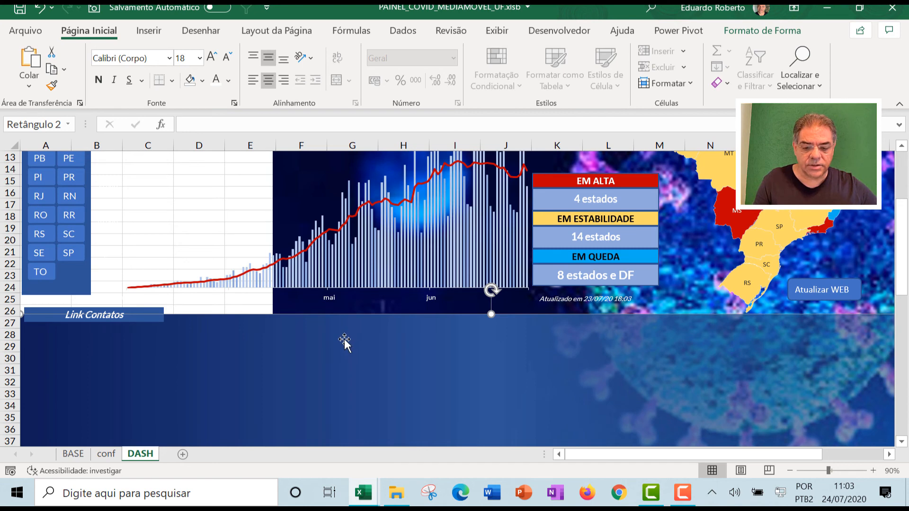
{"action": "left_click_drag", "start_coordinate": [344, 340], "coordinate": [291, 313]}
{"action": "left_click", "coordinate": [317, 250]}
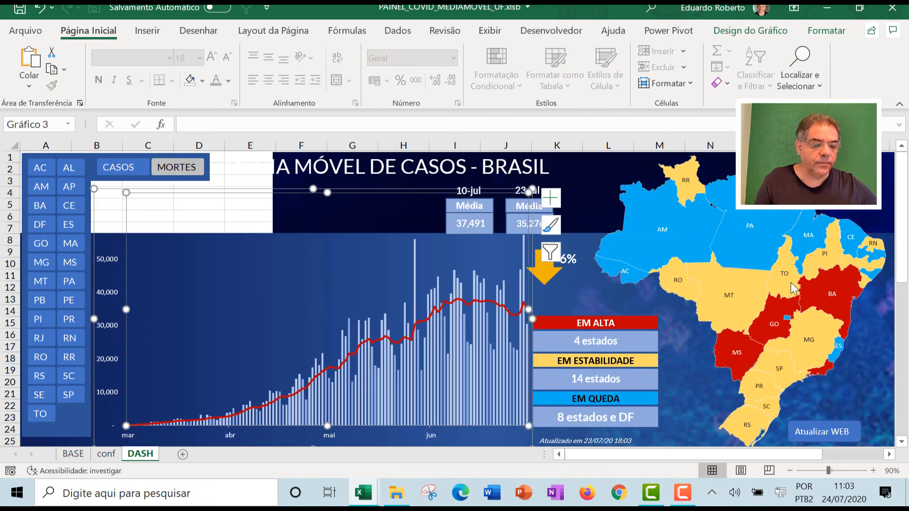
{"action": "scroll", "coordinate": [331, 383], "scroll_direction": "down", "scroll_amount": 6}
{"action": "left_click", "coordinate": [341, 372]}
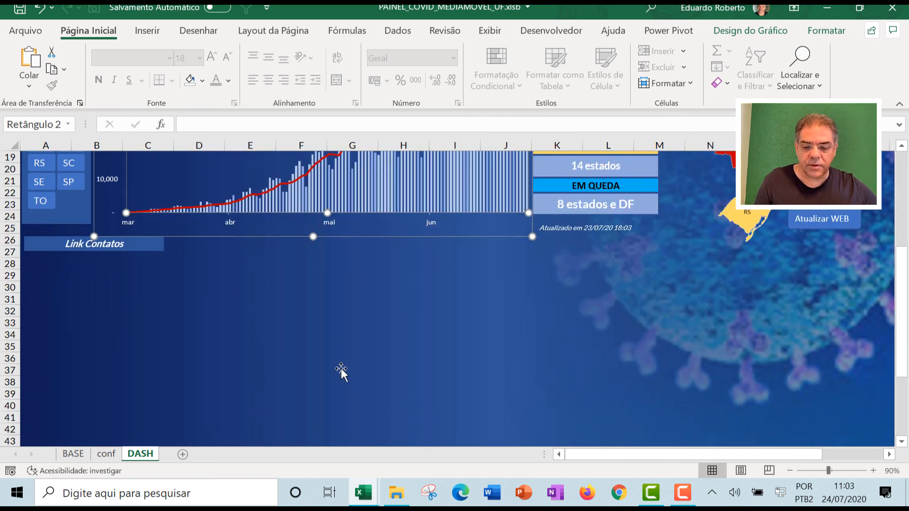
{"action": "scroll", "coordinate": [379, 396], "scroll_direction": "up", "scroll_amount": 3}
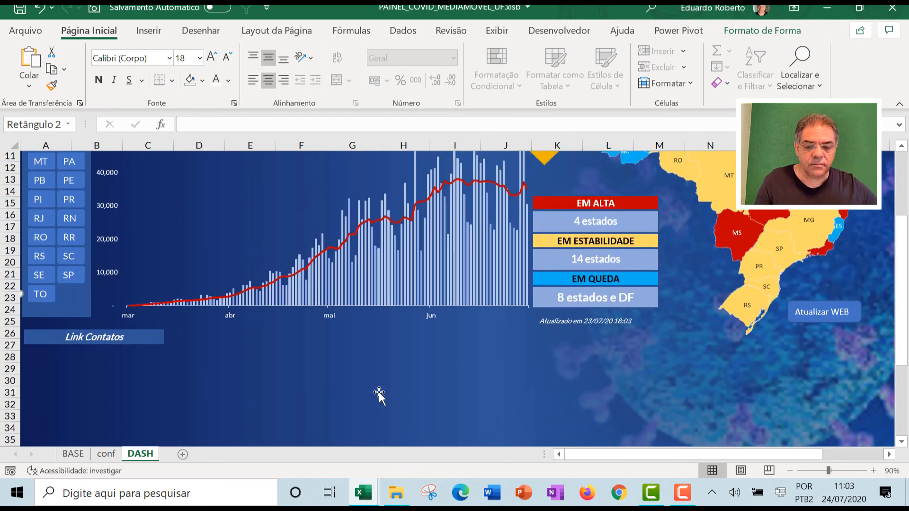
{"action": "scroll", "coordinate": [378, 393], "scroll_direction": "up", "scroll_amount": 4}
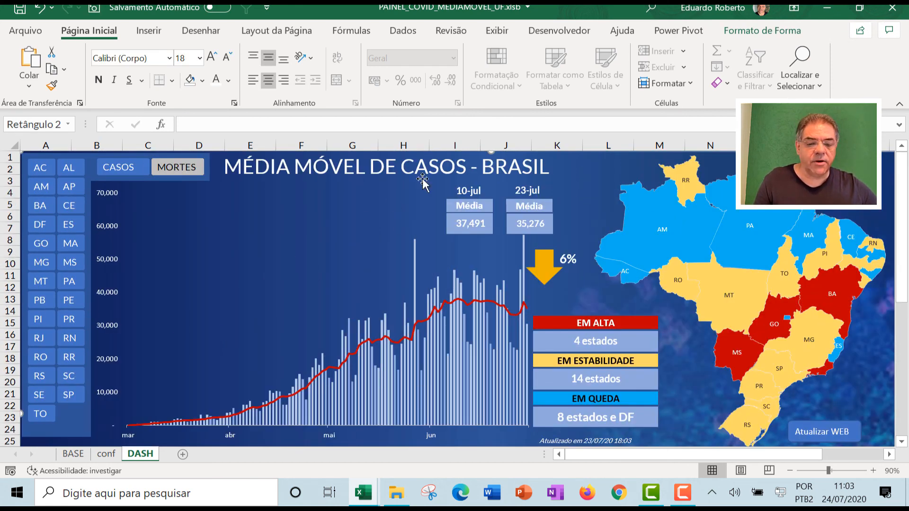
Return to AULA_COVID and enter the title formula ="MÉDIA MÓVEL DE "&G1&" - &C10" in cell I1 of the CONF sheet.
{"action": "key", "text": "alt+Tab"}
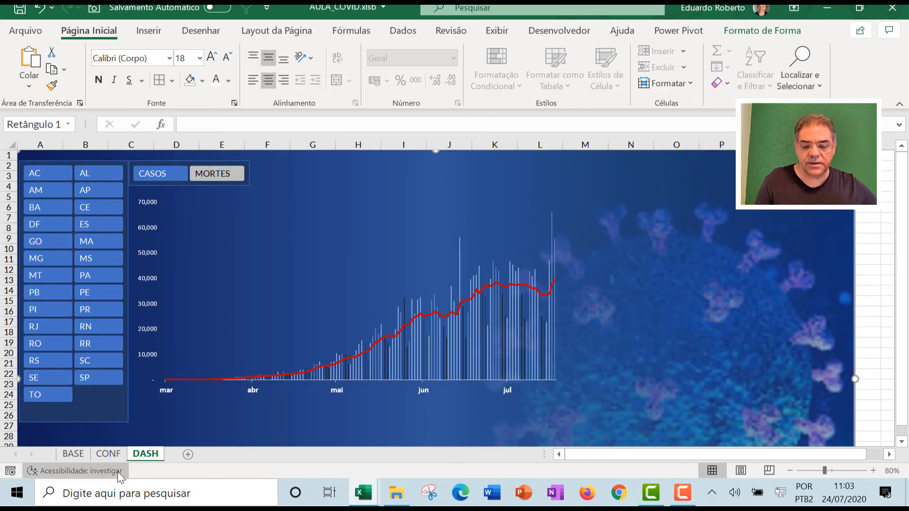
{"action": "left_click", "coordinate": [107, 454]}
{"action": "left_click", "coordinate": [497, 225]}
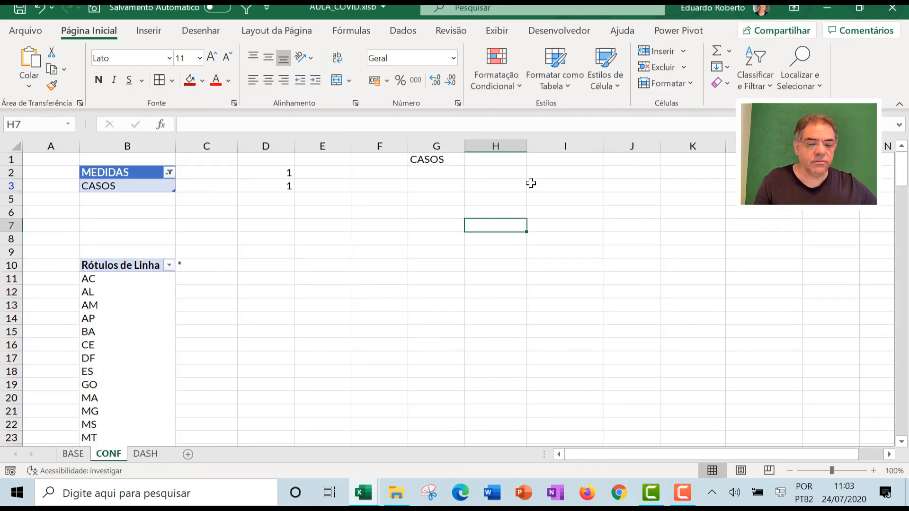
{"action": "left_click", "coordinate": [533, 173]}
{"action": "left_click", "coordinate": [579, 161]}
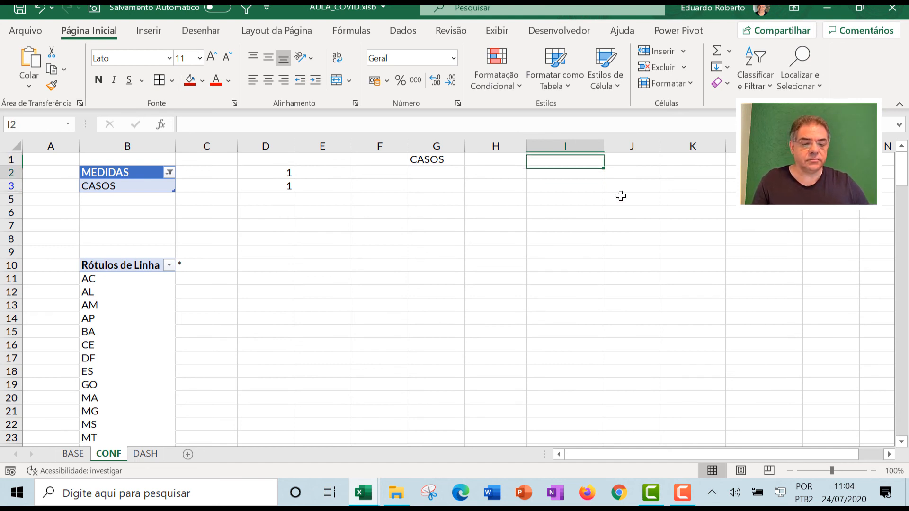
{"action": "type", "text": "=\"MÉDIA MÓ"}
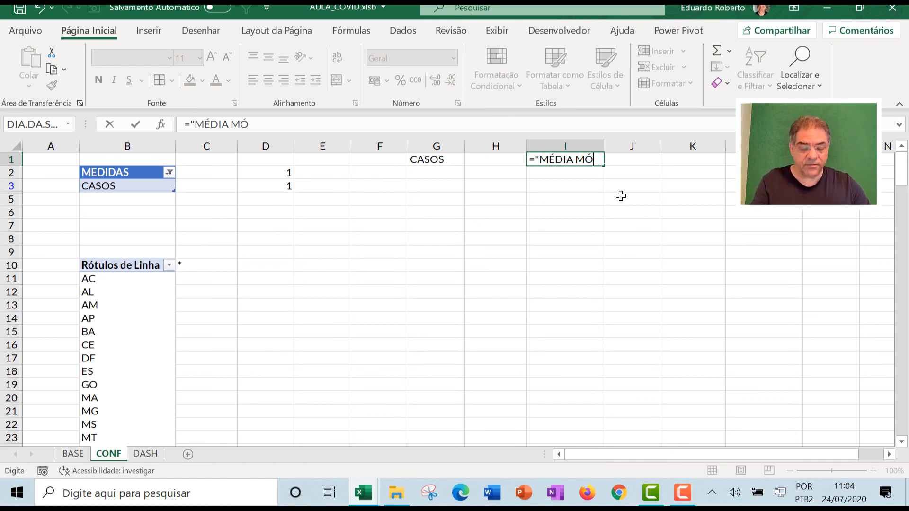
{"action": "type", "text": "DE \"&"}
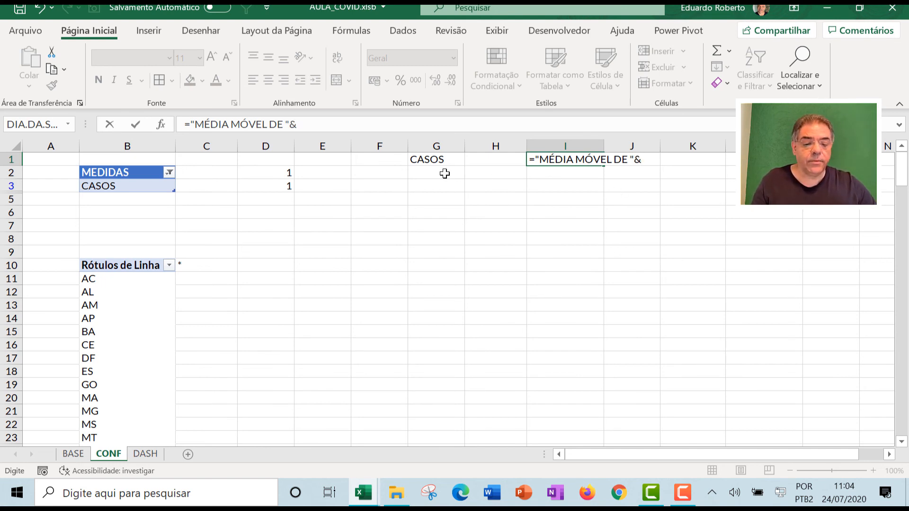
{"action": "left_click", "coordinate": [435, 159]}
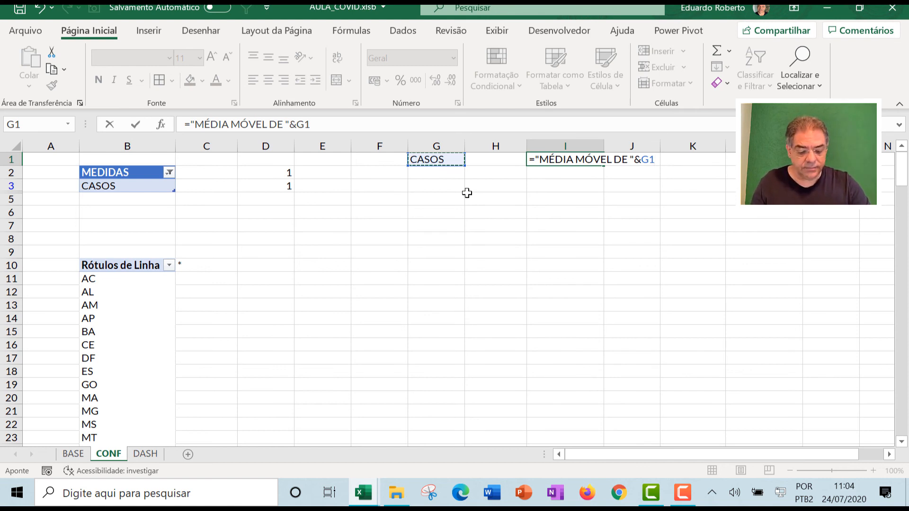
{"action": "type", "text": "&\" - &"}
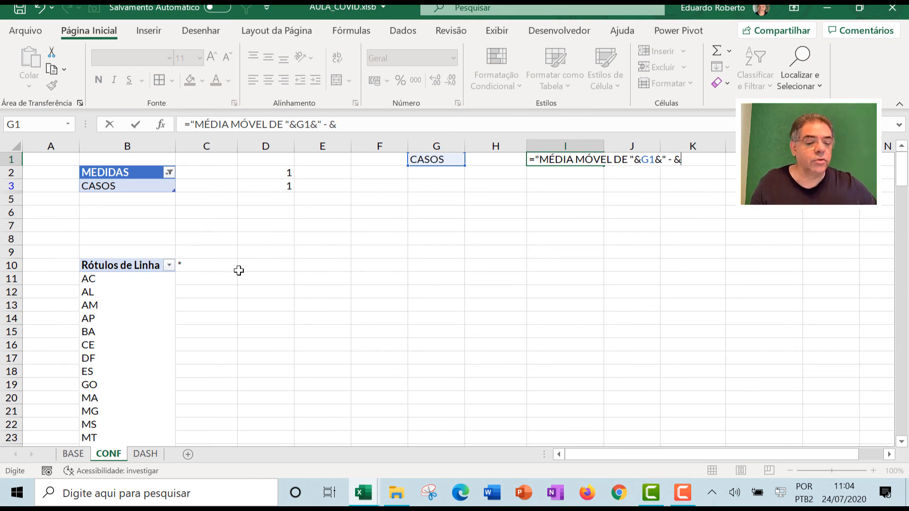
{"action": "left_click", "coordinate": [225, 263]}
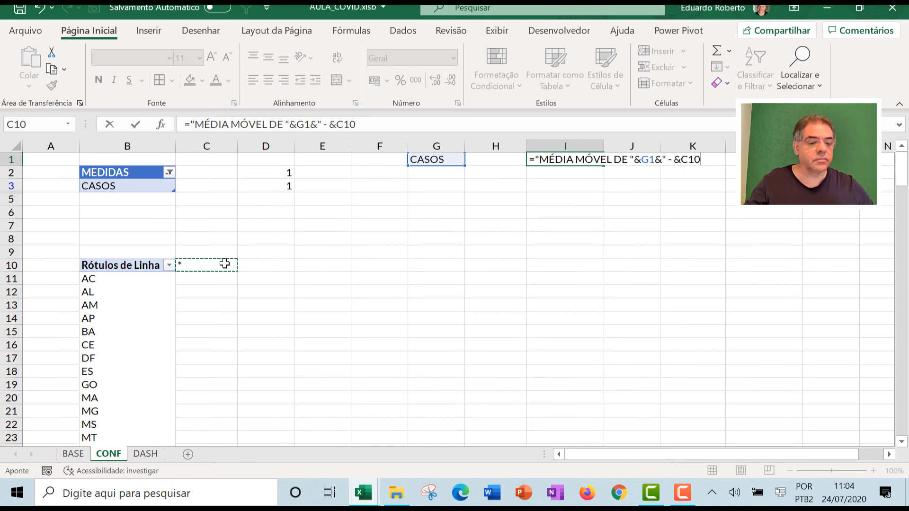
{"action": "type", "text": "\""}
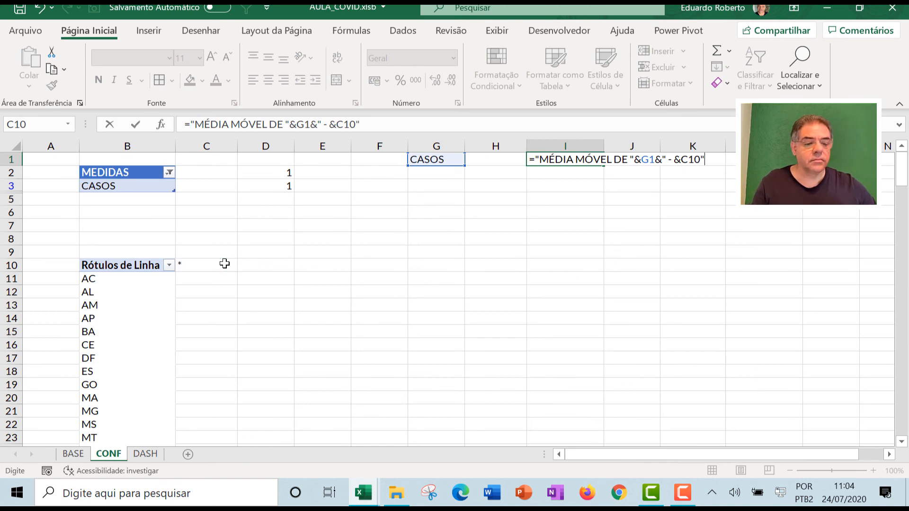
{"action": "left_click", "coordinate": [265, 266]}
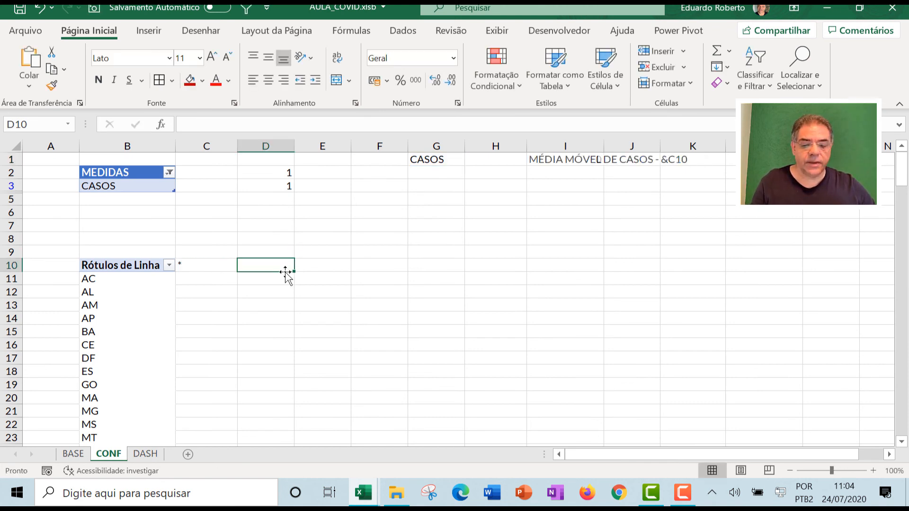
Remove the closing quote from the title formula in I1, change its last reference to C11, and accept the suggested correction.
{"action": "left_click", "coordinate": [673, 161]}
{"action": "left_click", "coordinate": [537, 157]}
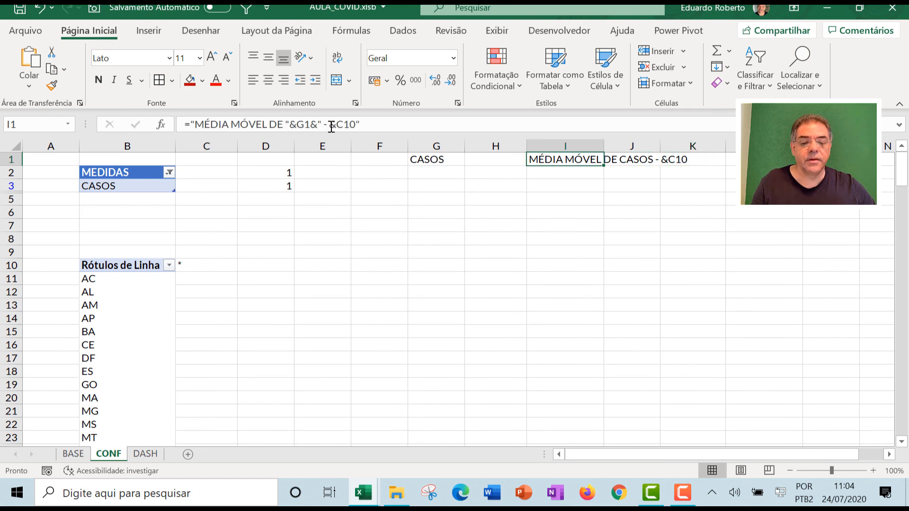
{"action": "left_click", "coordinate": [349, 124]}
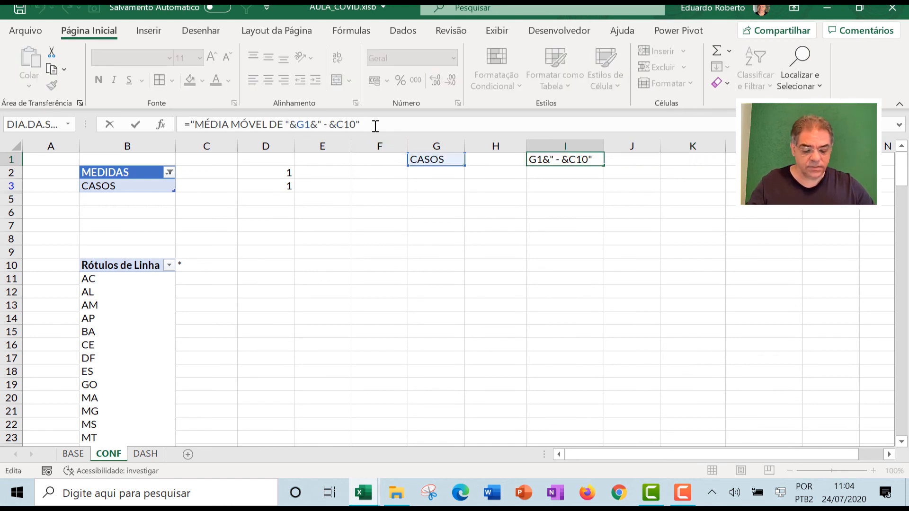
{"action": "key", "text": "BackSpace"}
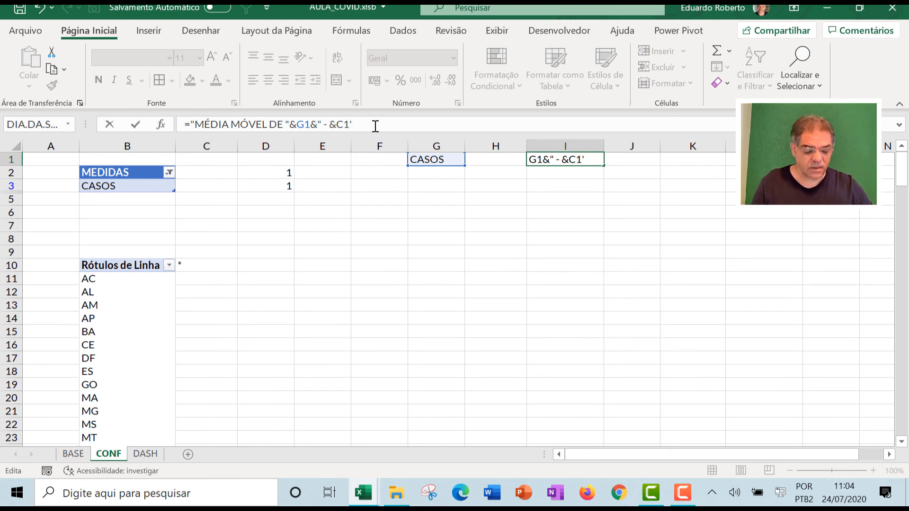
{"action": "key", "text": "Return"}
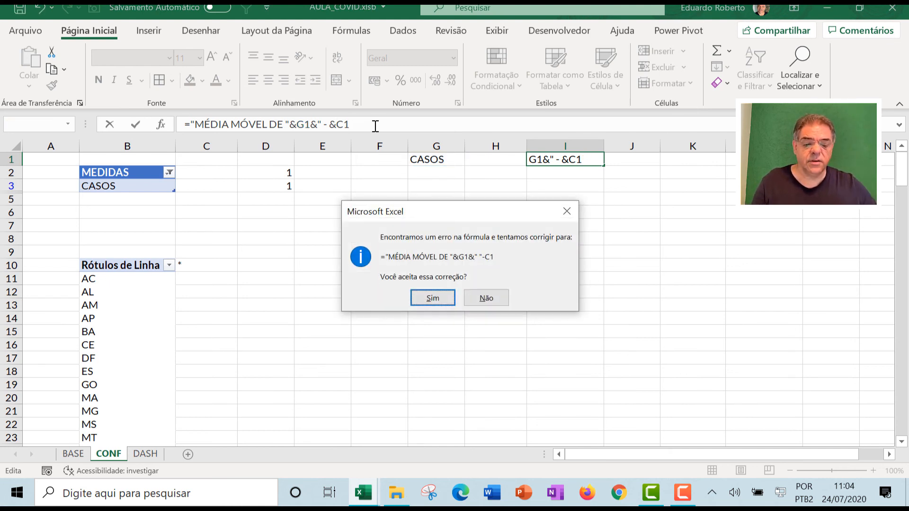
{"action": "left_click", "coordinate": [482, 299]}
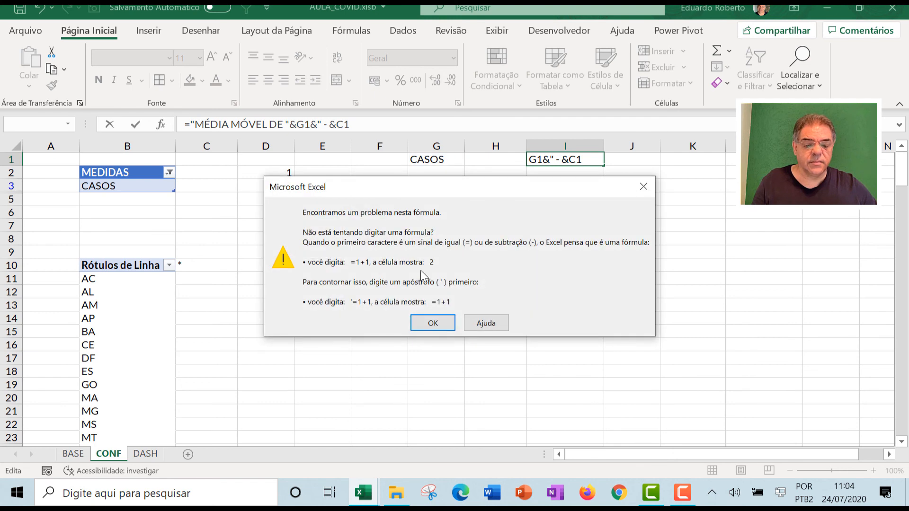
{"action": "left_click", "coordinate": [437, 322]}
{"action": "left_click", "coordinate": [364, 127]}
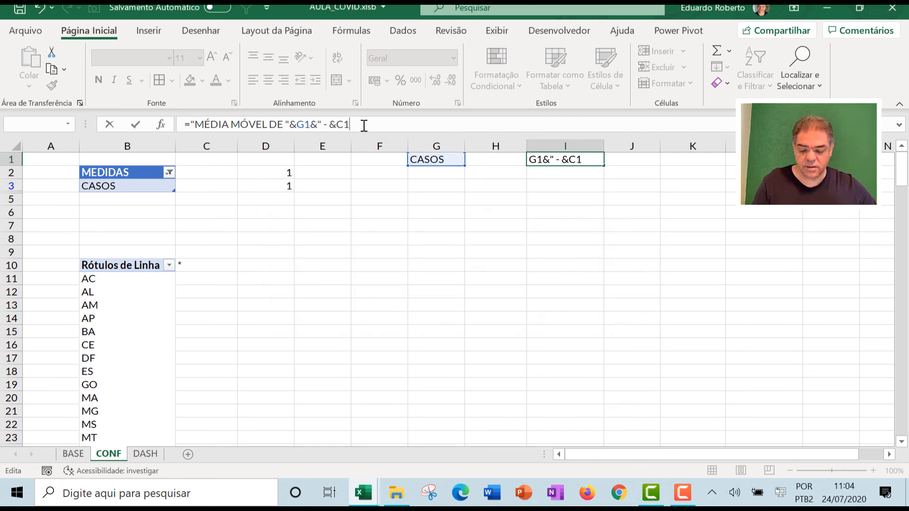
{"action": "key", "text": "Return"}
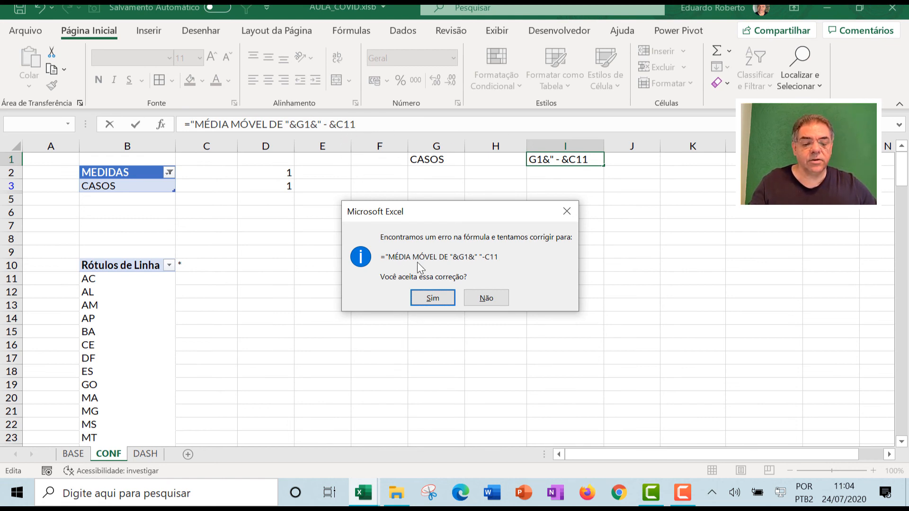
{"action": "left_click", "coordinate": [439, 301]}
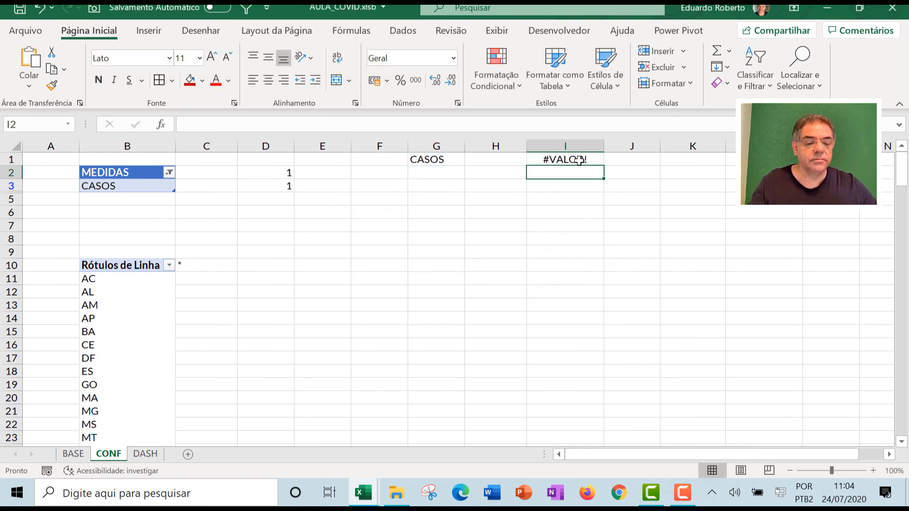
Correct the title formula in I1 to ="MÉDIA MÓVEL DE "&G1&" - "&C11.
{"action": "key", "text": "Up"}
{"action": "left_click", "coordinate": [330, 124]}
{"action": "type", "text": "-"}
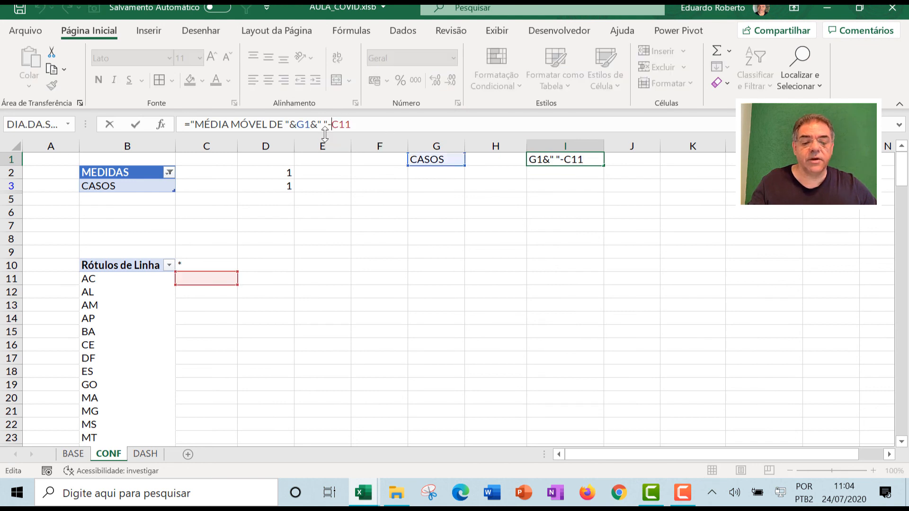
{"action": "key", "text": "Left"}
{"action": "key", "text": "BackSpace"}
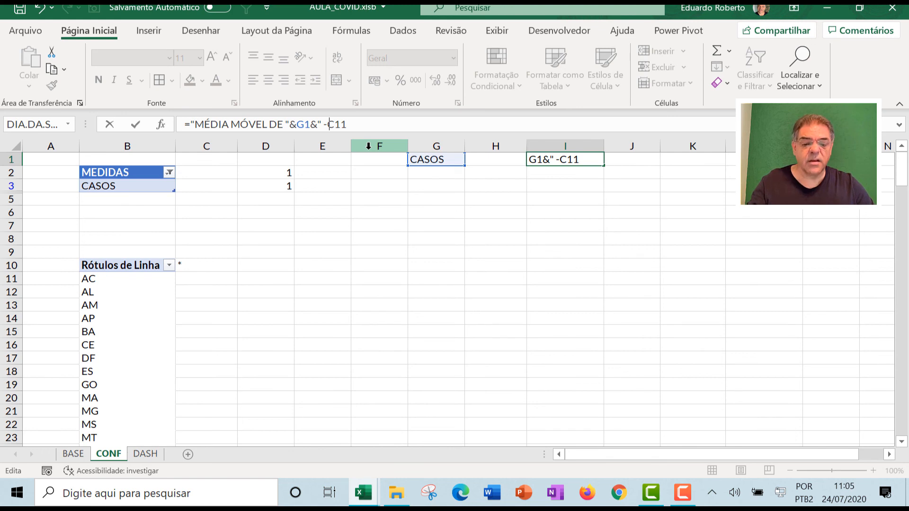
{"action": "type", "text": "\""}
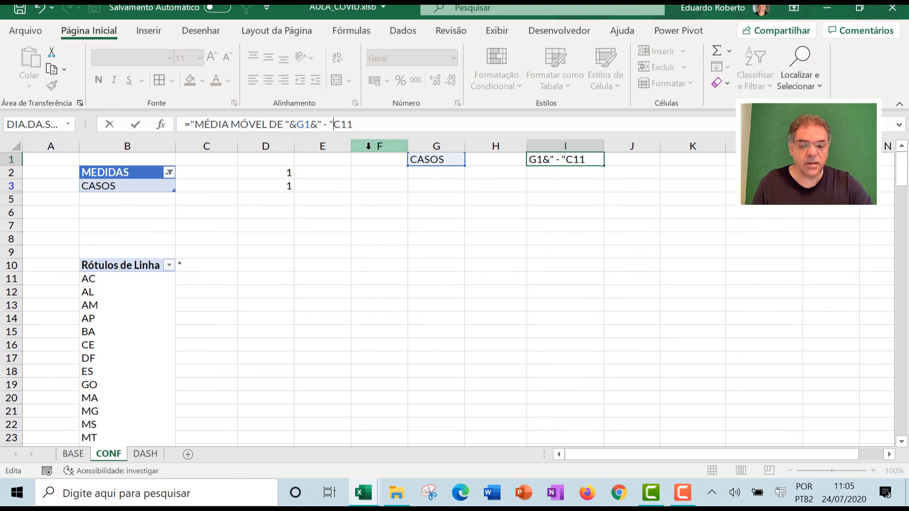
{"action": "type", "text": "&"}
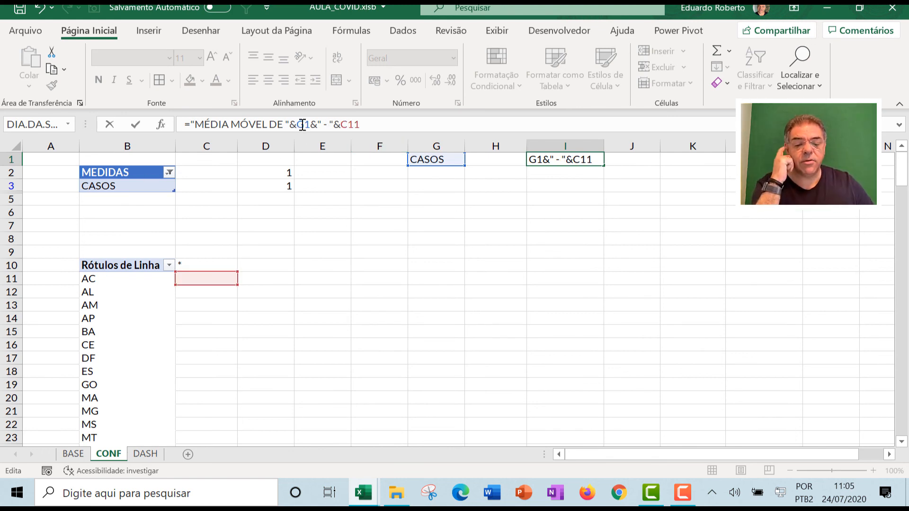
{"action": "key", "text": "Return"}
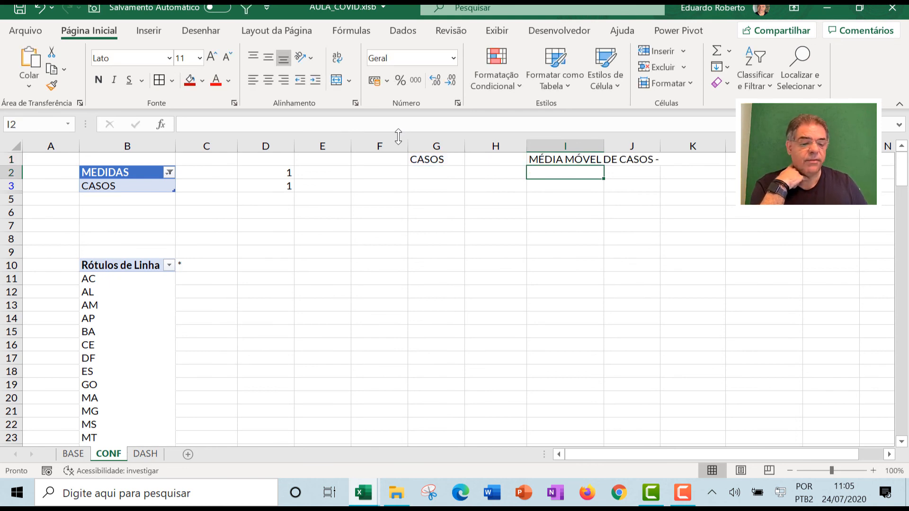
{"action": "key", "text": "Up"}
{"action": "key", "text": "Down"}
{"action": "key", "text": "Down"}
{"action": "key", "text": "Down"}
{"action": "key", "text": "Left"}
{"action": "key", "text": "Left"}
{"action": "key", "text": "Left"}
{"action": "key", "text": "Down"}
{"action": "key", "text": "Down"}
{"action": "key", "text": "Down"}
{"action": "key", "text": "Down"}
{"action": "key", "text": "Down"}
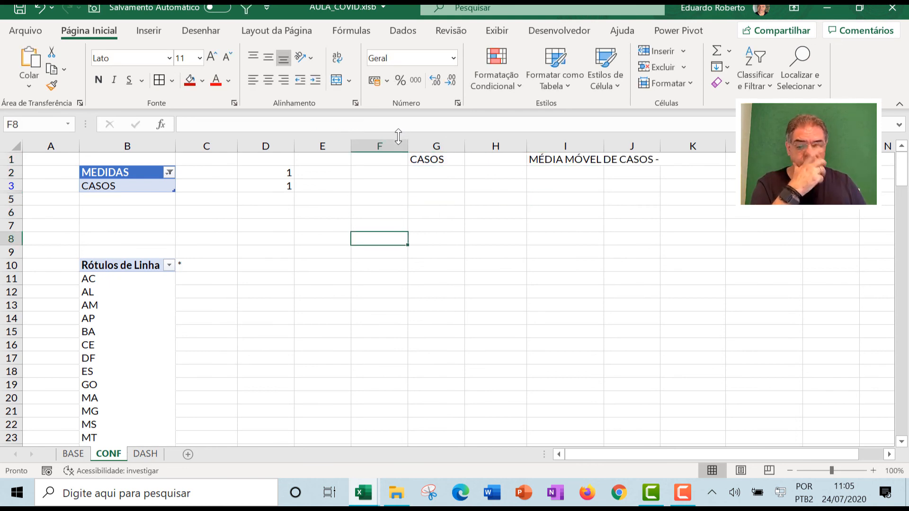
{"action": "key", "text": "Left"}
{"action": "key", "text": "Left"}
{"action": "type", "text": "=SE("}
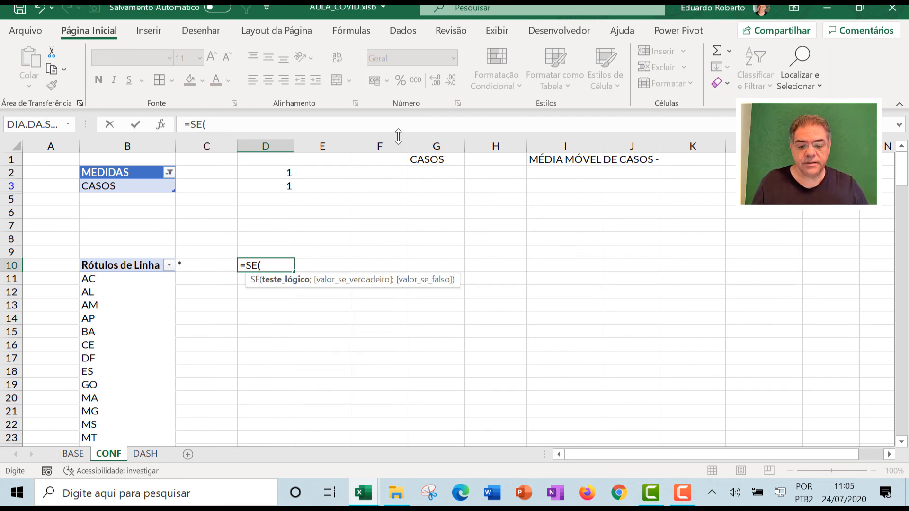
{"action": "key", "text": "Escape"}
Copy the formula of C10 into D10, replacing the asterisk with BRASIL: =SE(CONT.VALORES(B11:B37)=1;B11;"BRASIL").
{"action": "key", "text": "Left"}
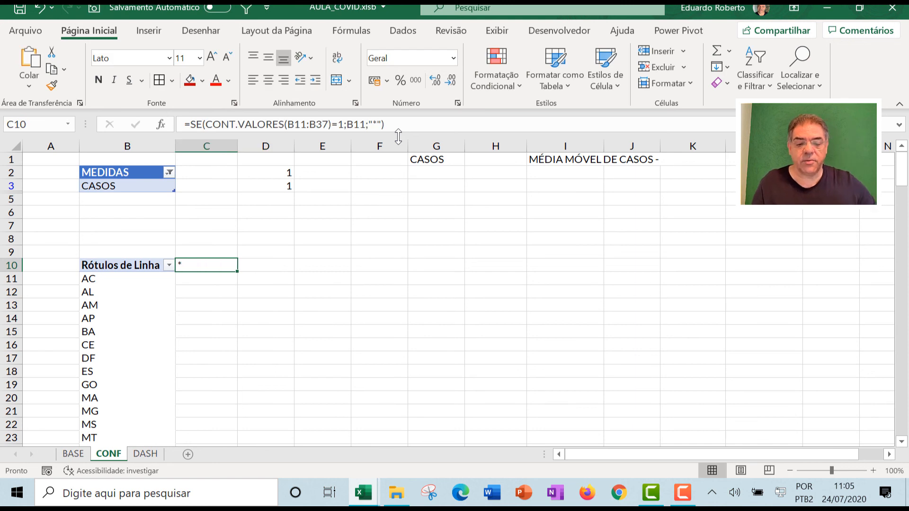
{"action": "left_click", "coordinate": [399, 124]}
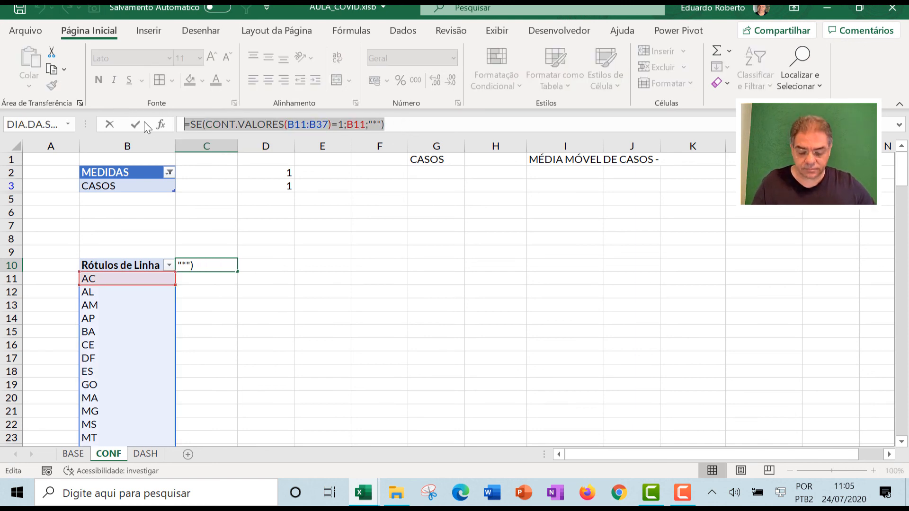
{"action": "key", "text": "Escape"}
{"action": "key", "text": "Right"}
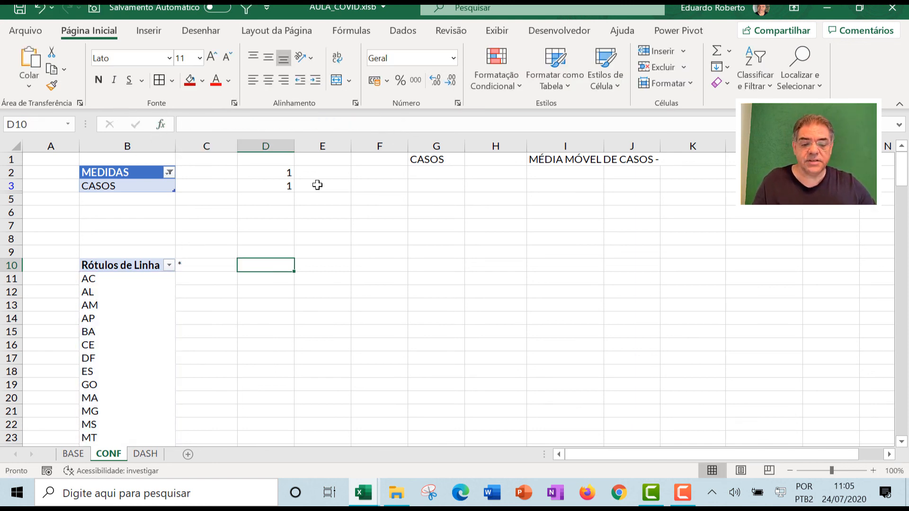
{"action": "left_click", "coordinate": [200, 126]}
{"action": "key", "text": "ctrl+v"}
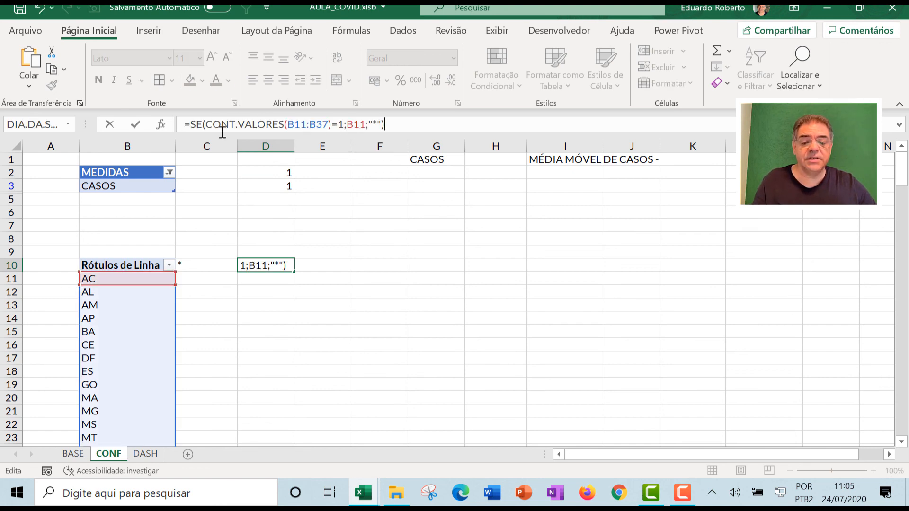
{"action": "left_click", "coordinate": [372, 124]}
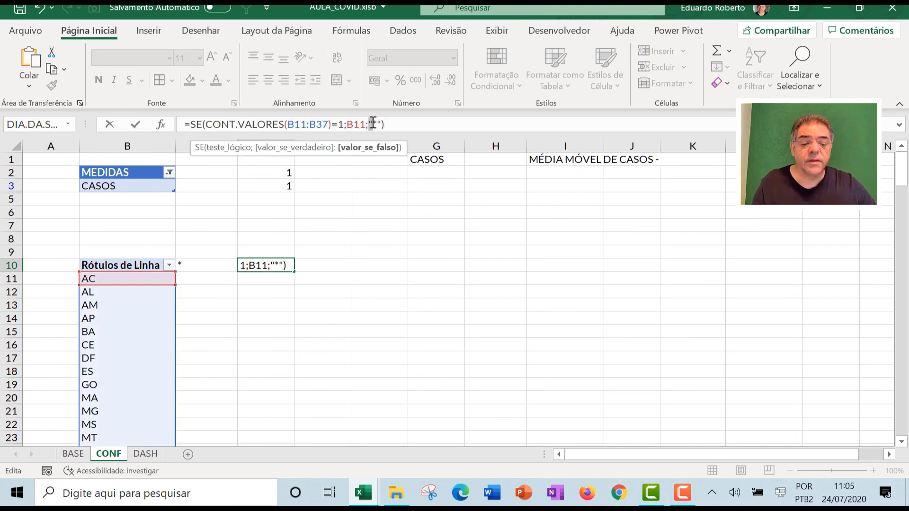
{"action": "key", "text": "Delete"}
{"action": "type", "text": "BRASIL"}
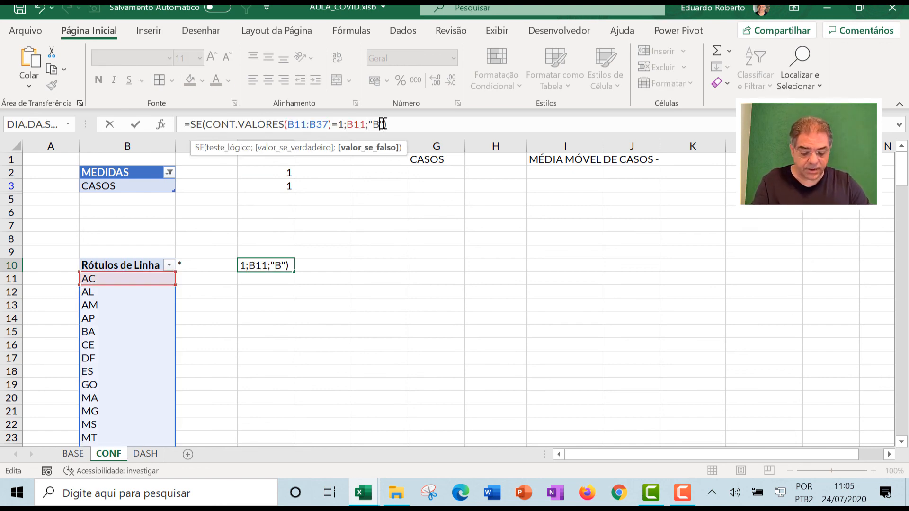
{"action": "key", "text": "Return"}
{"action": "key", "text": "Up"}
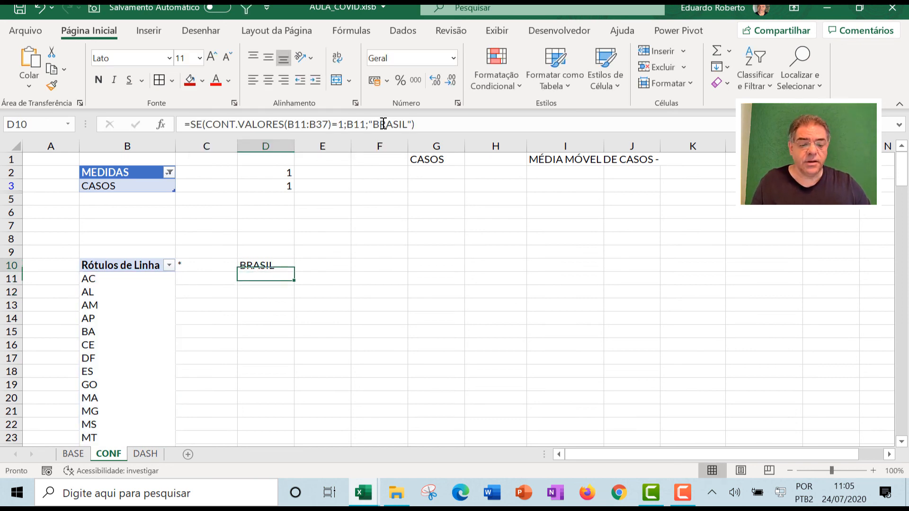
Change the last reference of the title formula in I1 to D10, giving ="MÉDIA MÓVEL DE "&G1&" - "&D10.
{"action": "left_click", "coordinate": [556, 159]}
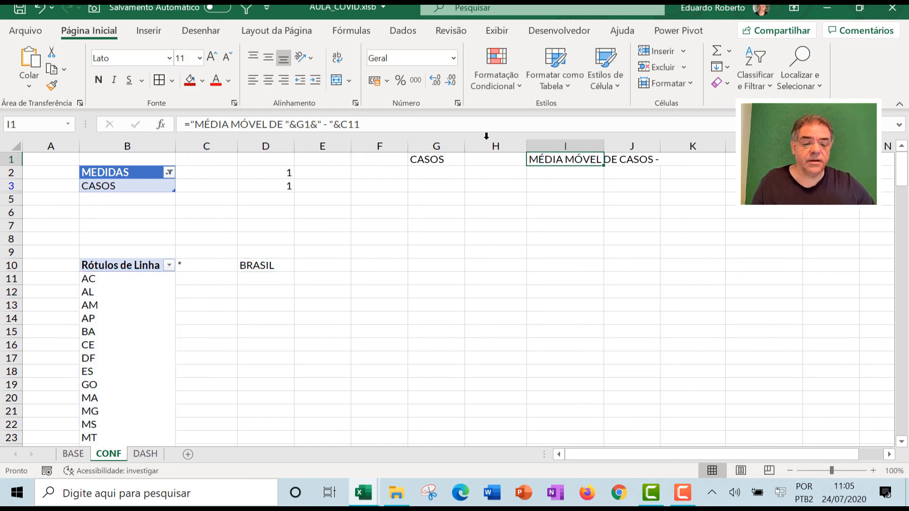
{"action": "left_click", "coordinate": [362, 127]}
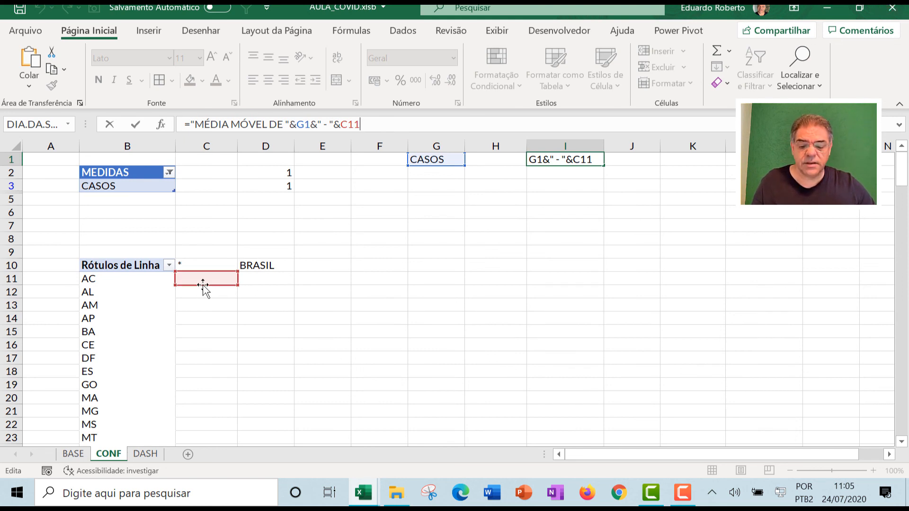
{"action": "left_click", "coordinate": [253, 271]}
{"action": "key", "text": "Return"}
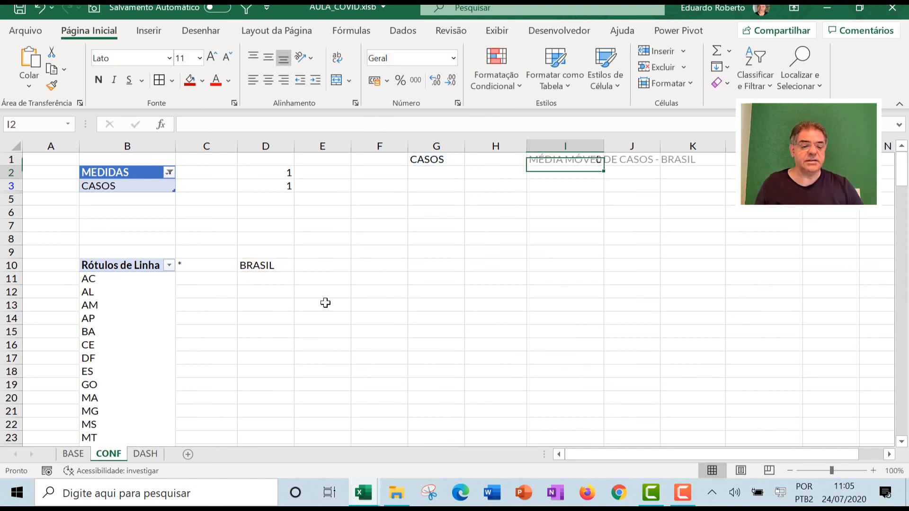
{"action": "key", "text": "Up"}
{"action": "key", "text": "Down"}
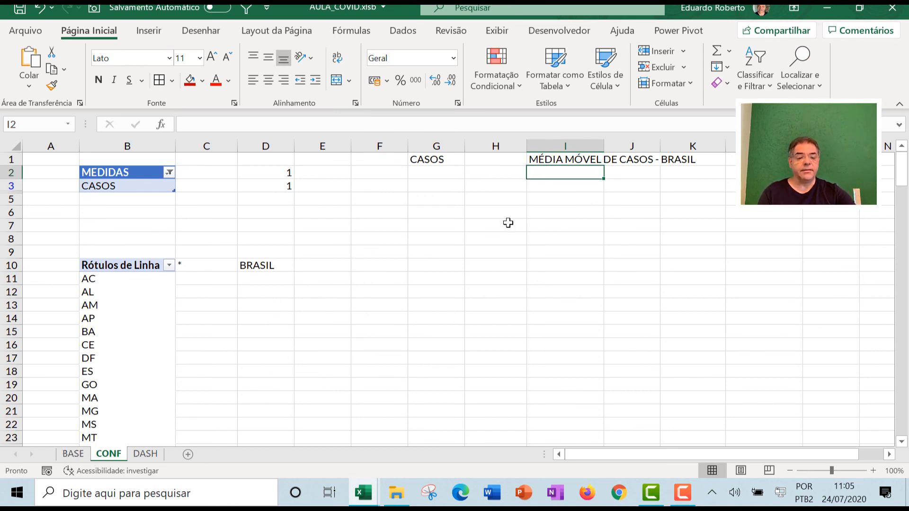
{"action": "left_click", "coordinate": [553, 158]}
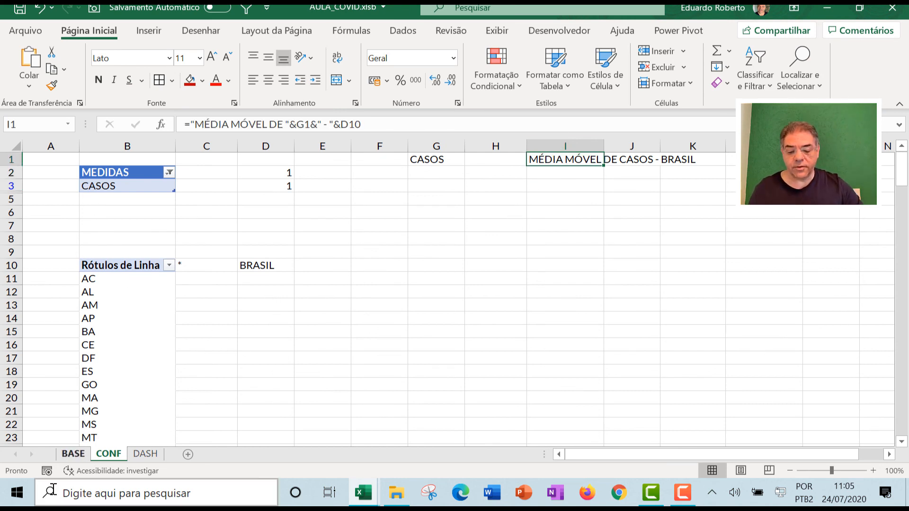
Insert a text box over the upper part of the chart on the DASH sheet.
{"action": "left_click", "coordinate": [142, 454]}
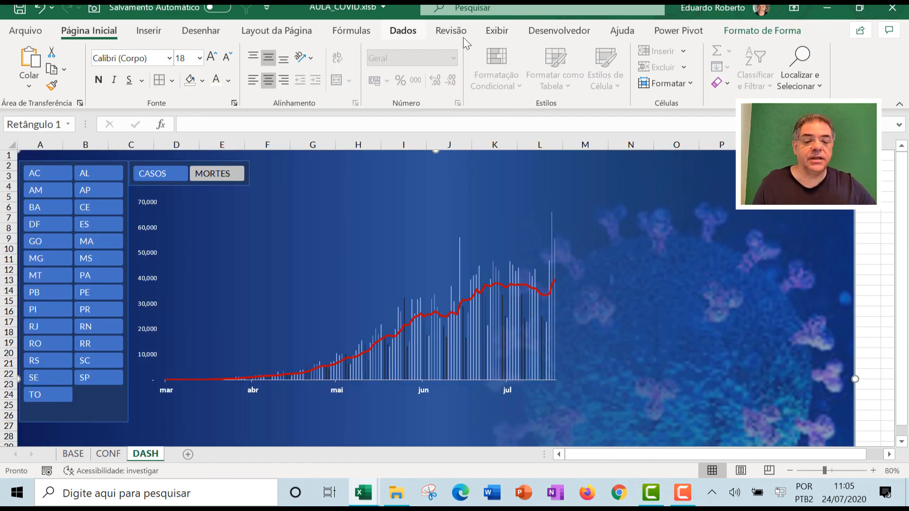
{"action": "left_click", "coordinate": [150, 32]}
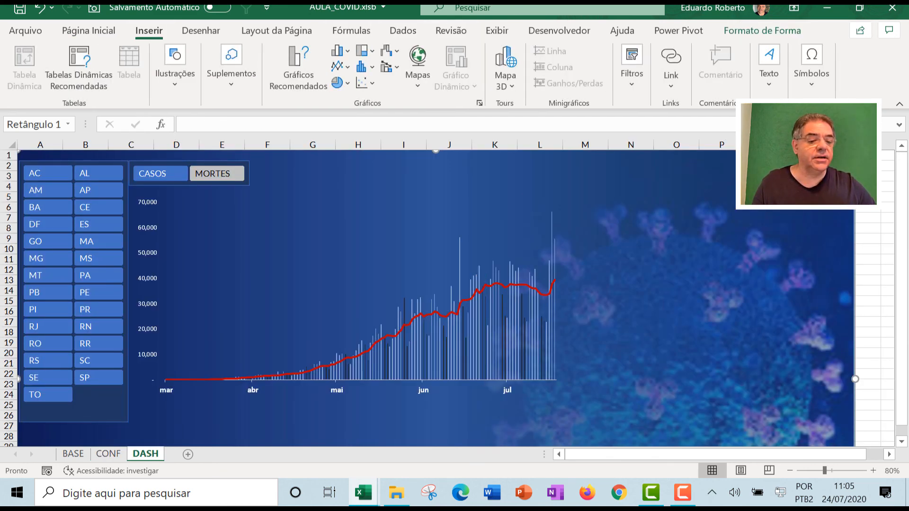
{"action": "left_click", "coordinate": [767, 76]}
{"action": "left_click", "coordinate": [719, 127]}
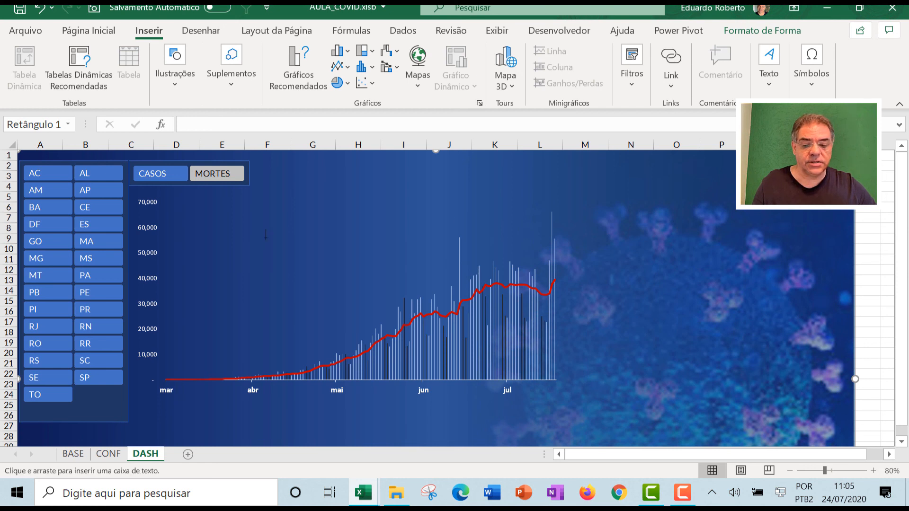
{"action": "left_click_drag", "start_coordinate": [319, 196], "coordinate": [546, 241]}
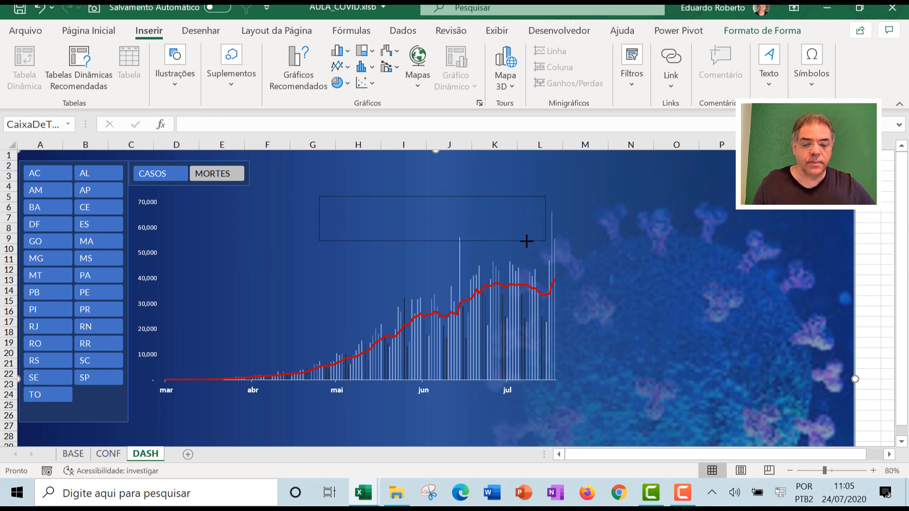
Link the new text box to the title cell with the formula =CONF!I1.
{"action": "left_click", "coordinate": [190, 124]}
{"action": "type", "text": "="}
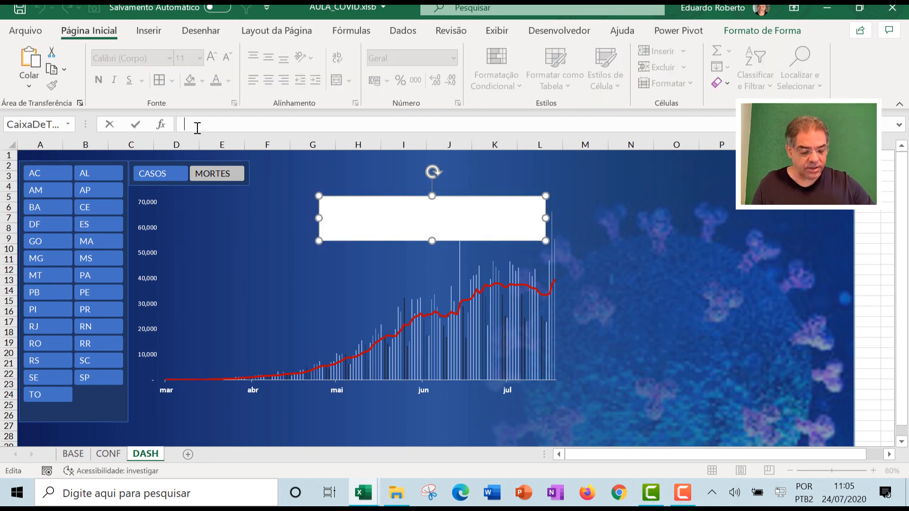
{"action": "left_click", "coordinate": [108, 453]}
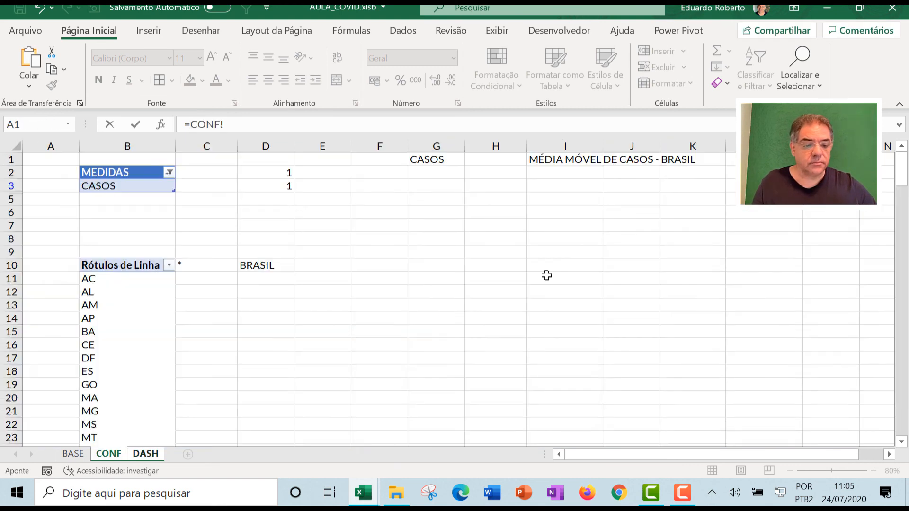
{"action": "left_click", "coordinate": [542, 160]}
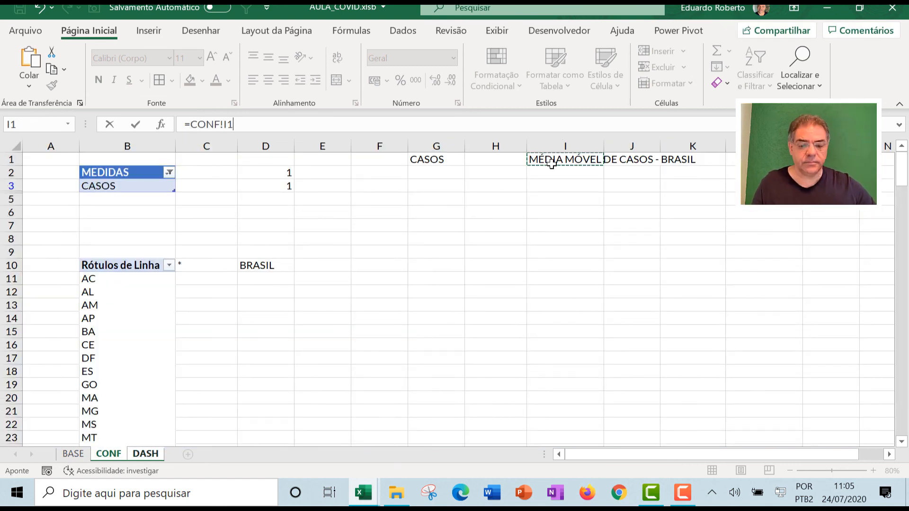
{"action": "key", "text": "Return"}
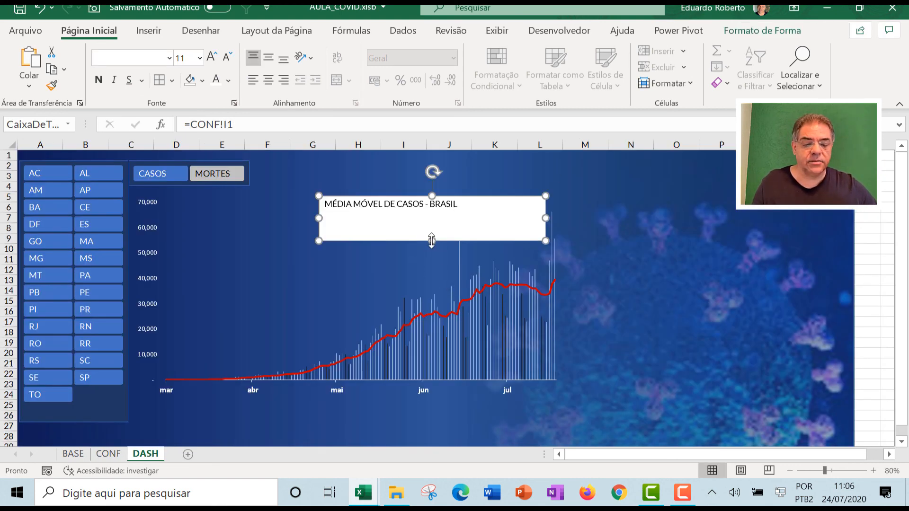
Enlarge the title text to 18 pt and resize and place its text box above the chart, beside the CASOS/MORTES slicer.
{"action": "left_click_drag", "start_coordinate": [430, 230], "coordinate": [430, 201]}
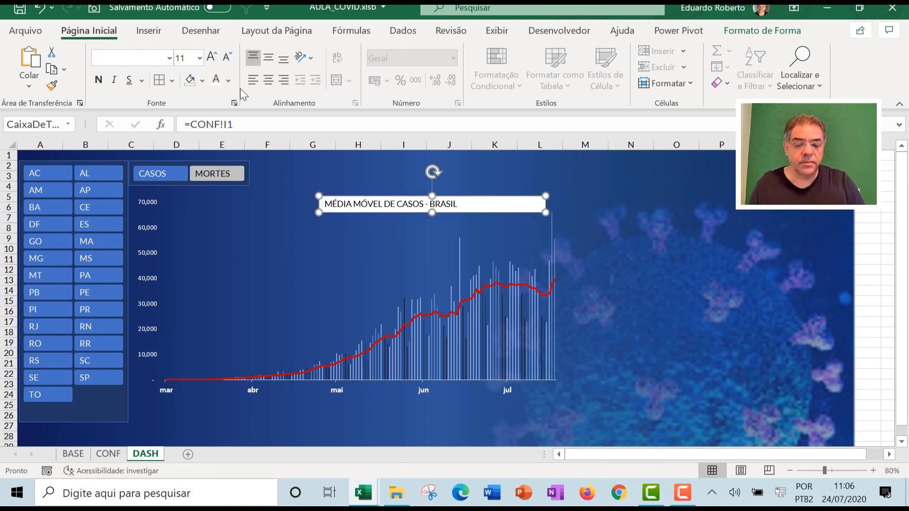
{"action": "key", "text": "ctrl+shift+F3"}
{"action": "key", "text": "ctrl+shift+F3"}
{"action": "key", "text": "ctrl+shift+F3"}
{"action": "key", "text": "ctrl+shift+F3"}
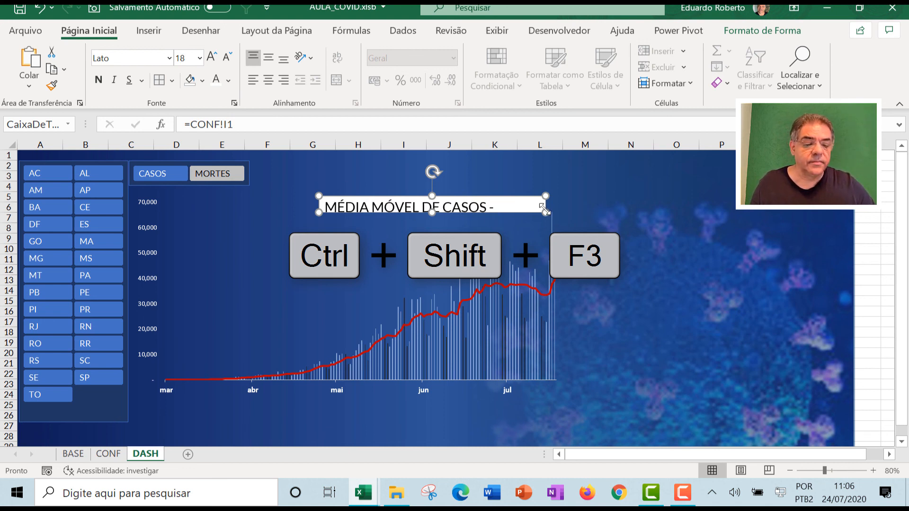
{"action": "left_click_drag", "start_coordinate": [545, 211], "coordinate": [548, 186]}
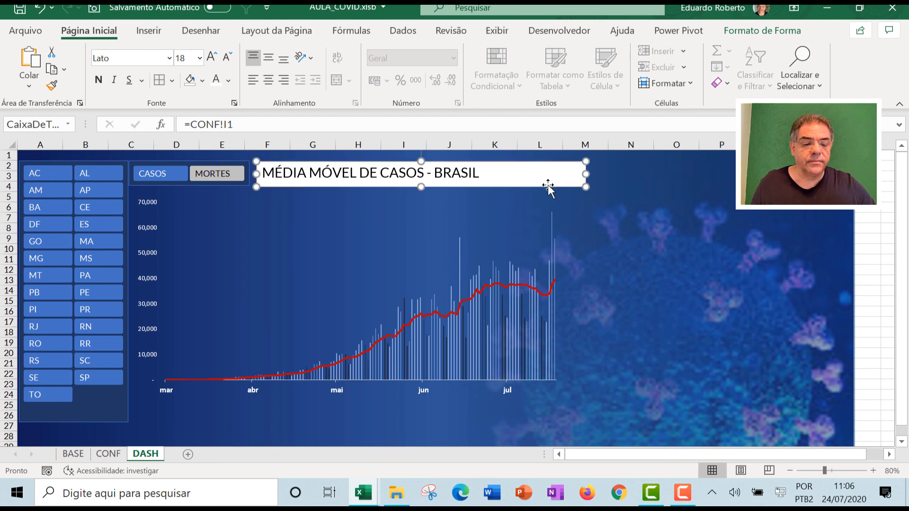
Remove the title text box's fill and format its text as white, bold and horizontally centred.
{"action": "left_click", "coordinate": [202, 80]}
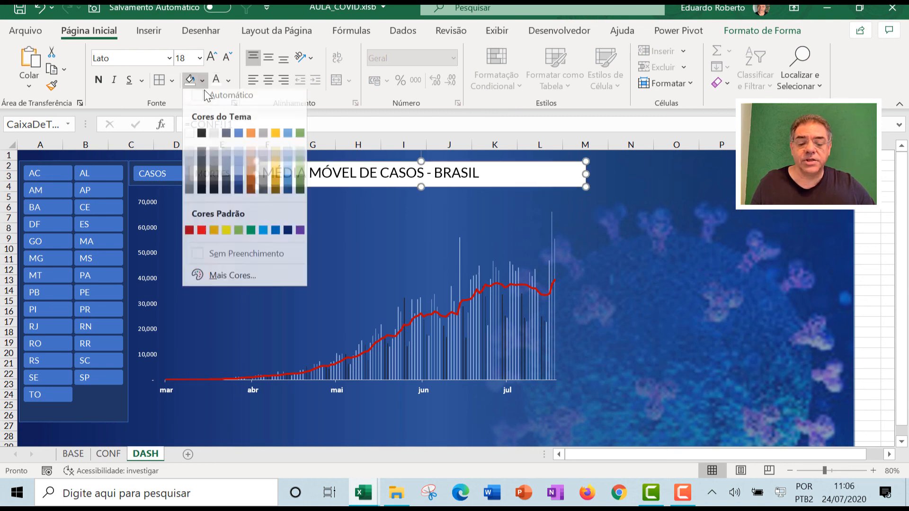
{"action": "left_click", "coordinate": [246, 258]}
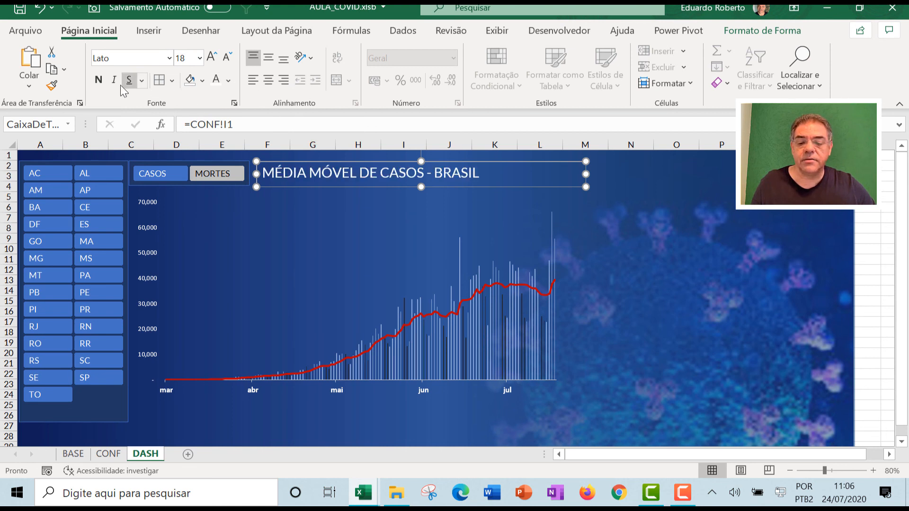
{"action": "left_click", "coordinate": [98, 80]}
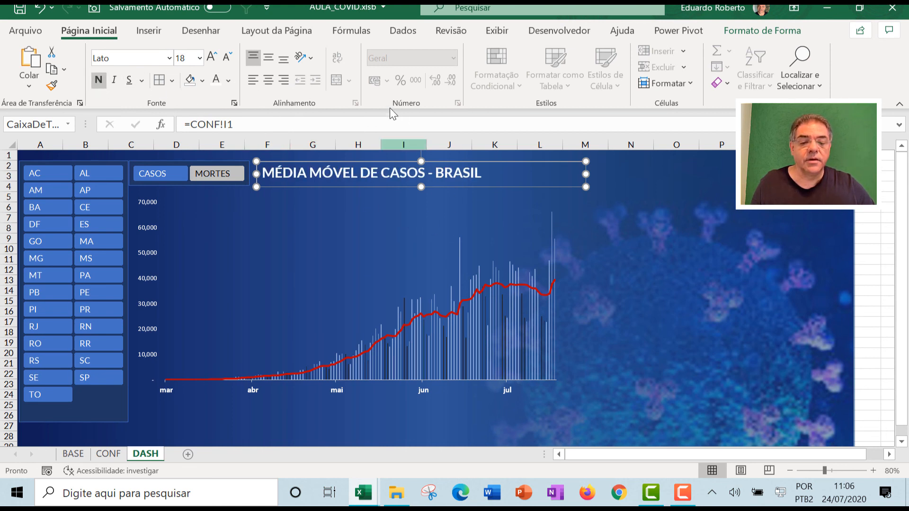
{"action": "left_click", "coordinate": [269, 79]}
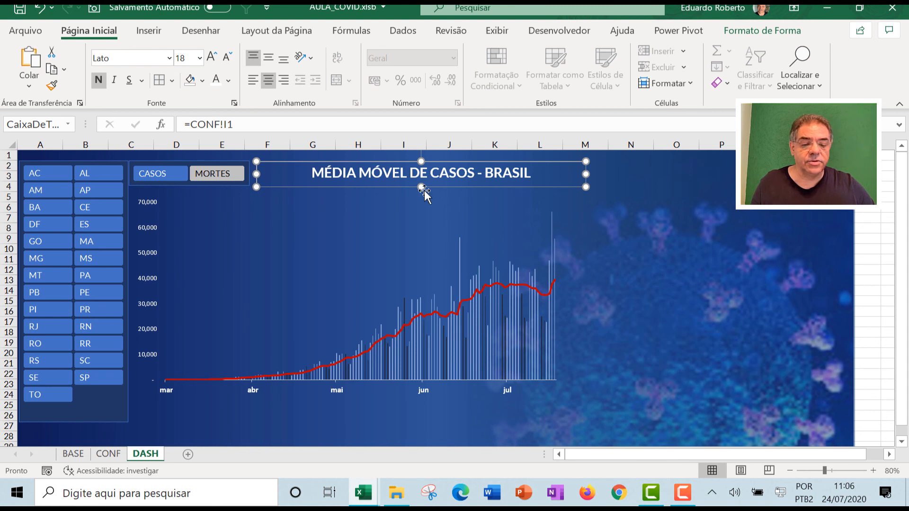
Trim the title text box to 1.1 cm high, remove its outline and shift it slightly towards the CASOS/MORTES slicer.
{"action": "left_click_drag", "start_coordinate": [422, 189], "coordinate": [421, 185]}
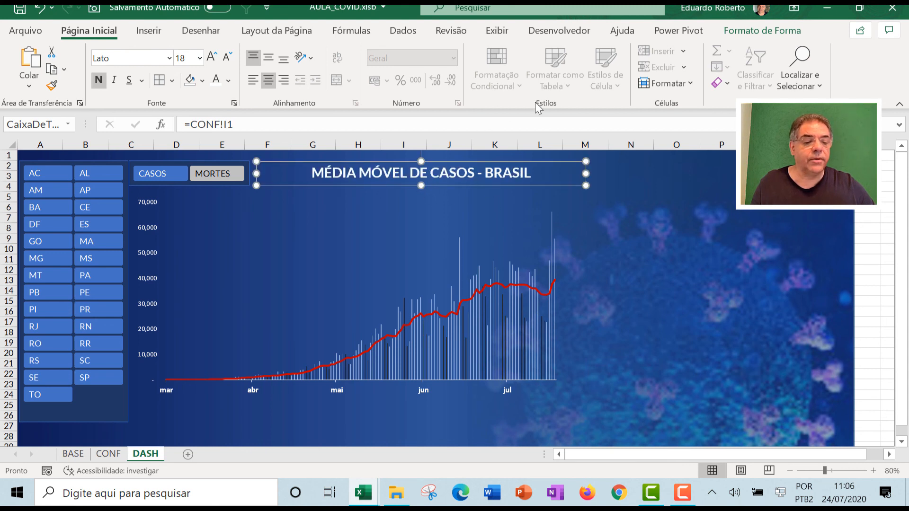
{"action": "left_click", "coordinate": [731, 32]}
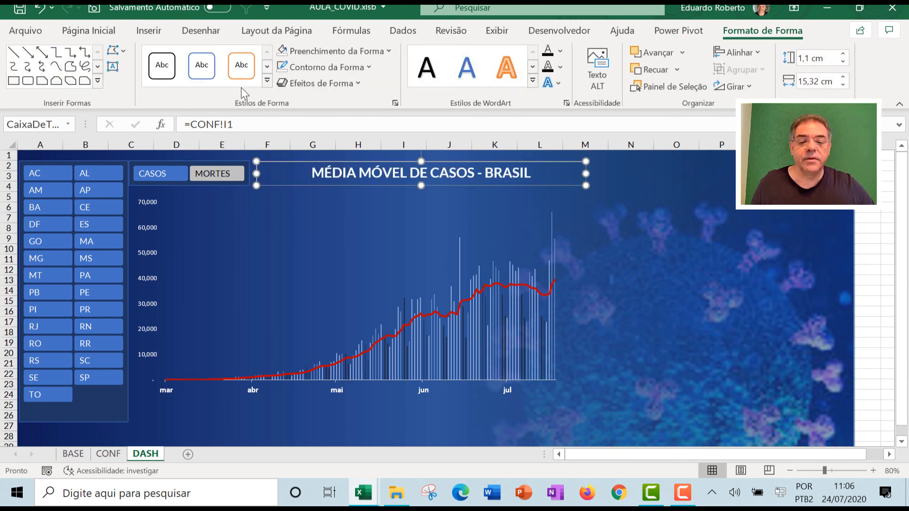
{"action": "left_click", "coordinate": [331, 67]}
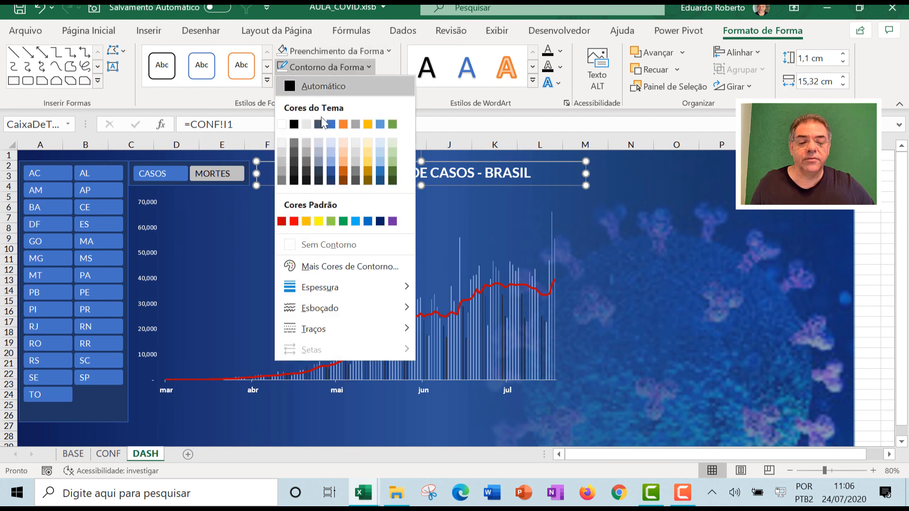
{"action": "left_click", "coordinate": [335, 248]}
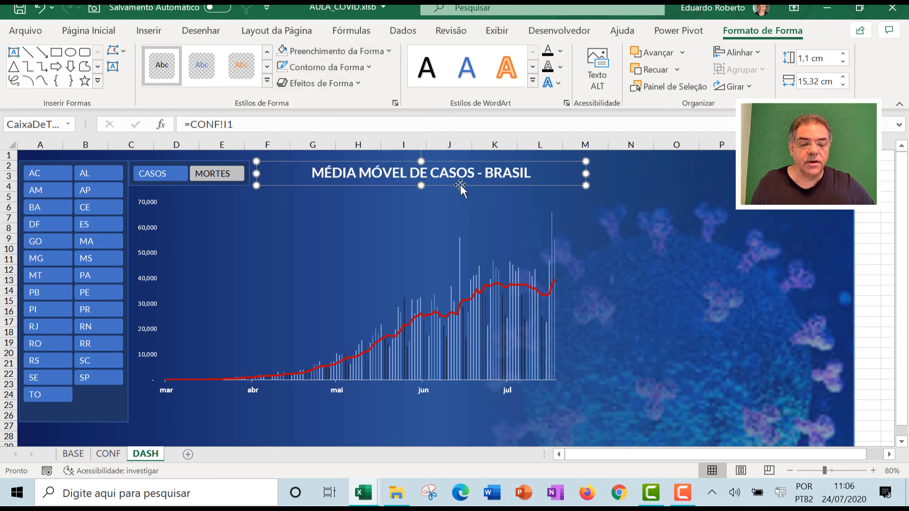
{"action": "left_click_drag", "start_coordinate": [460, 187], "coordinate": [449, 188]}
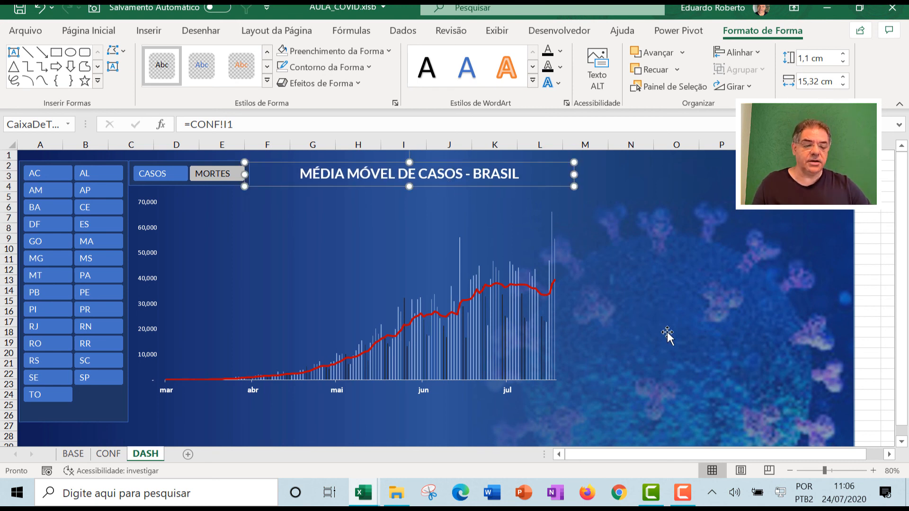
{"action": "left_click", "coordinate": [669, 331]}
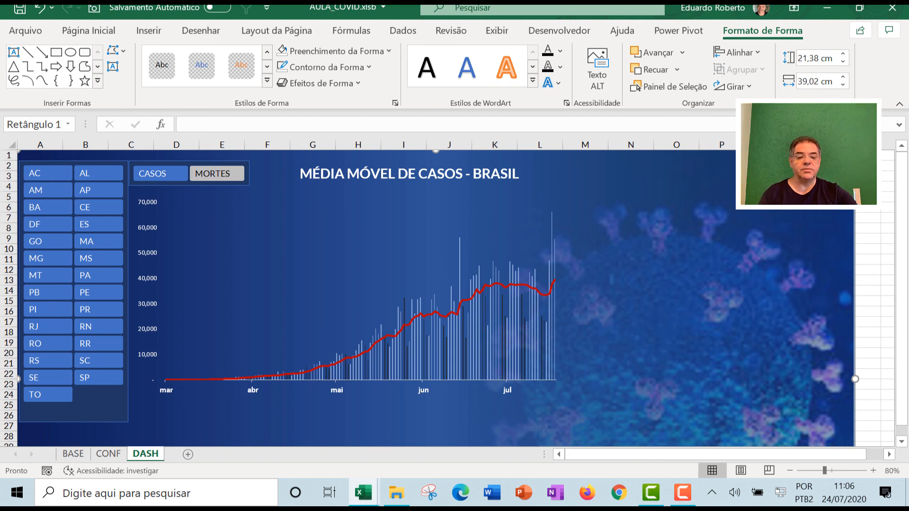
Filter the dashboard to MORTES and the state SP with the slicers, and save the workbook.
{"action": "left_click", "coordinate": [215, 176]}
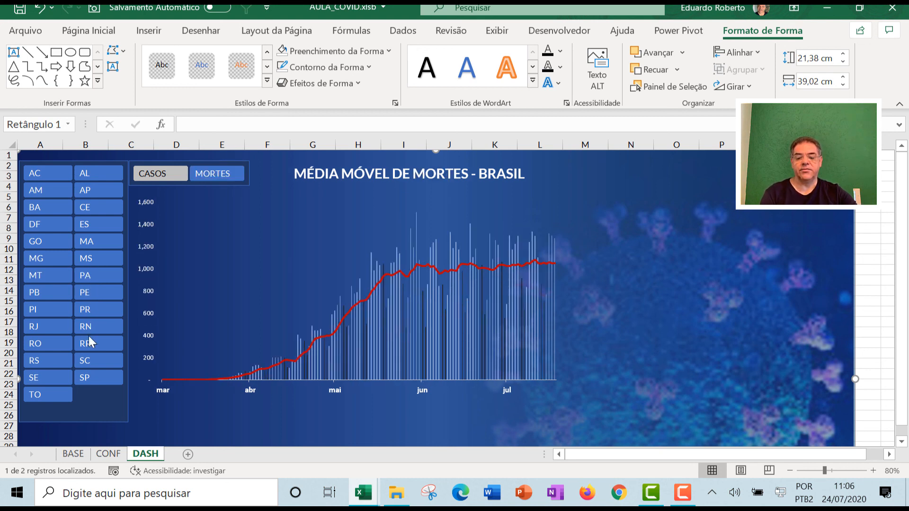
{"action": "left_click", "coordinate": [95, 374]}
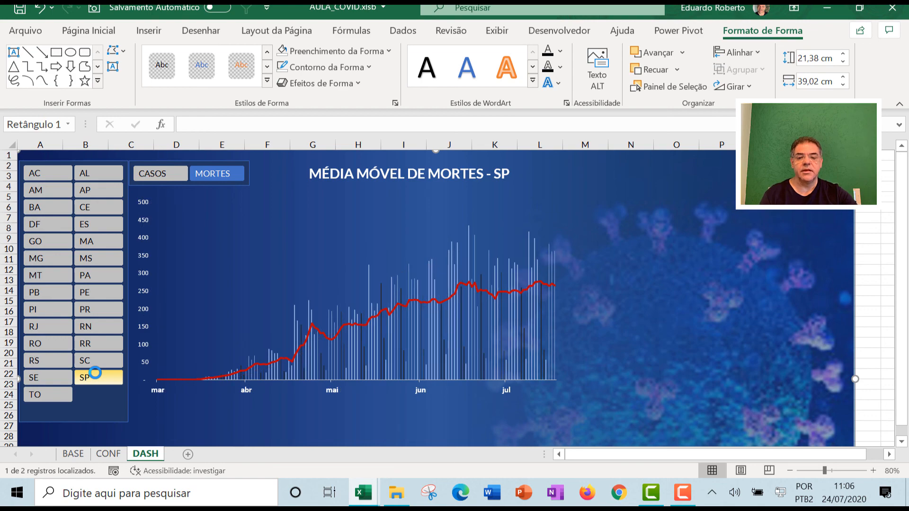
{"action": "key", "text": "ctrl+s"}
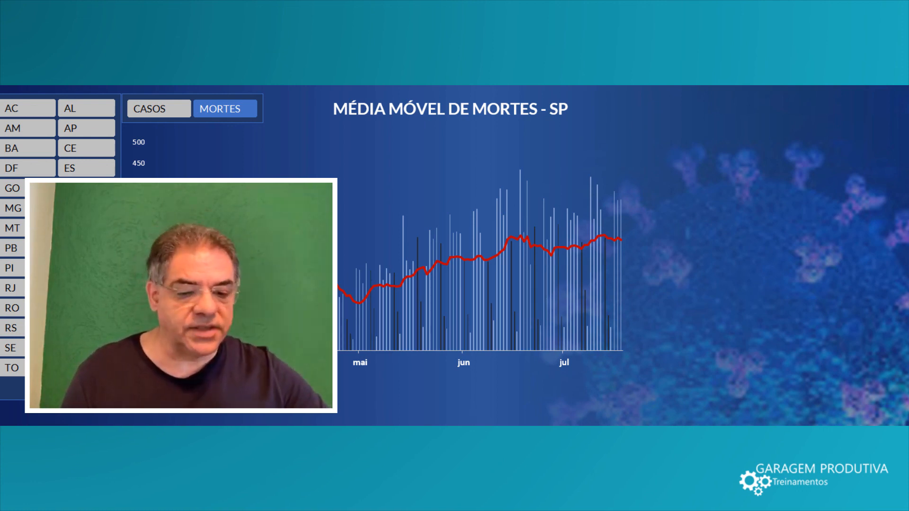
Switch to the finished example dashboard with the Brazil map to examine its average cards, trend arrow and state summary.
{"action": "key", "text": "alt+Tab"}
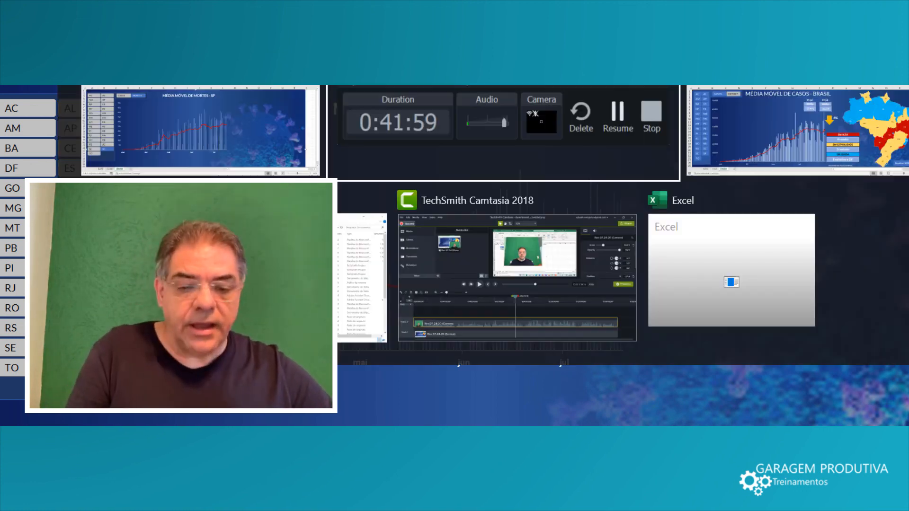
{"action": "key", "text": "alt+Tab"}
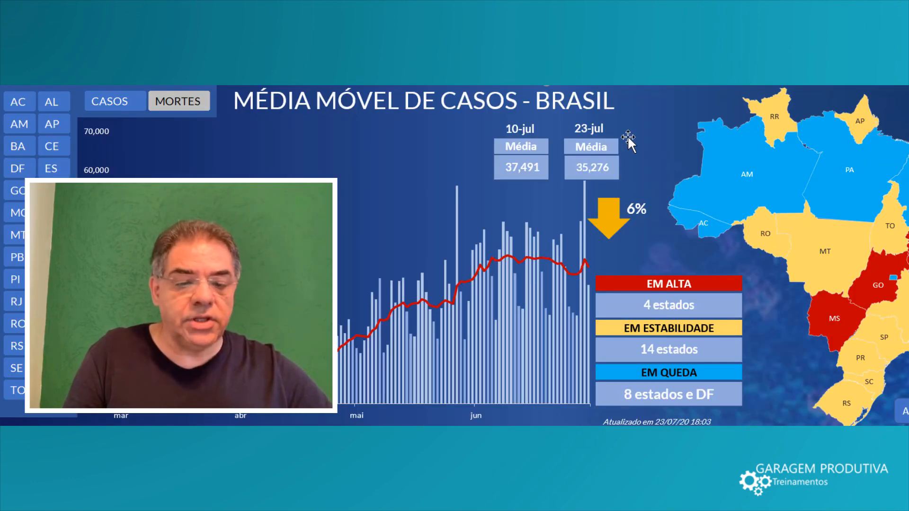